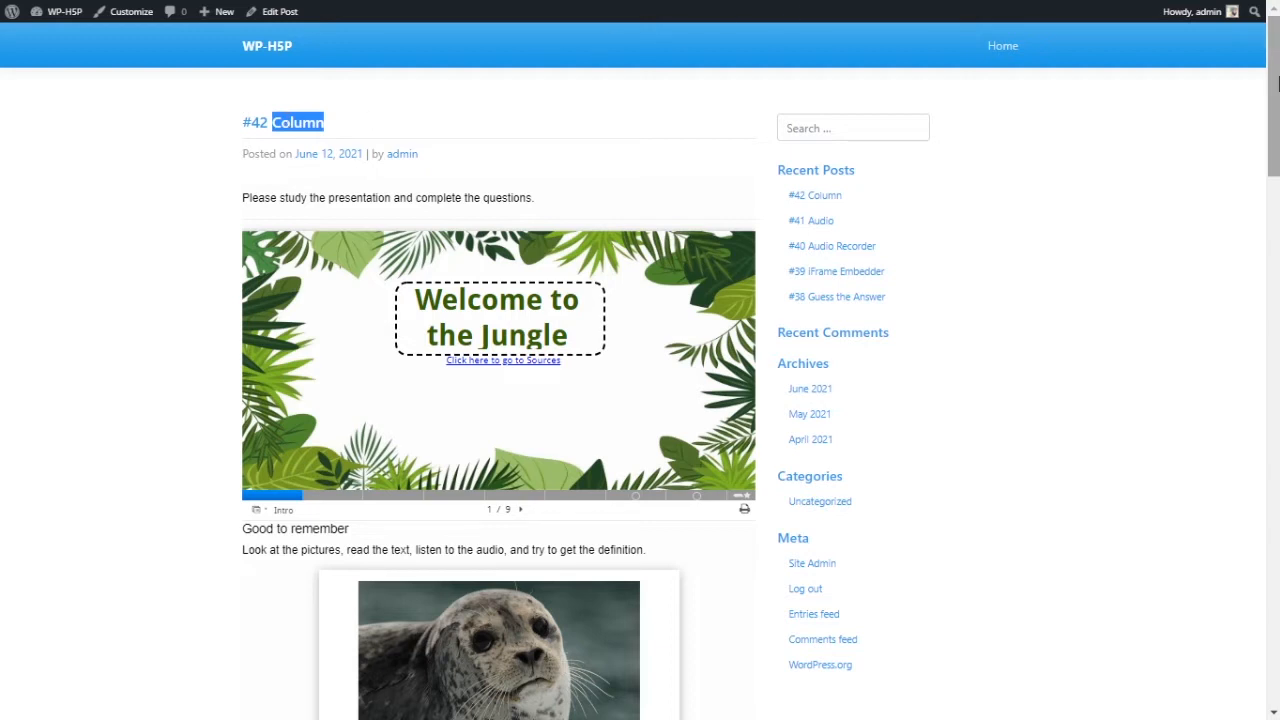
Look through the published #42 Column post, from the jungle presentation down to the WW2 essay question.
{"action": "left_click_drag", "start_coordinate": [1265, 88], "coordinate": [1236, 85]}
{"action": "scroll", "coordinate": [486, 306], "scroll_direction": "down", "scroll_amount": 3}
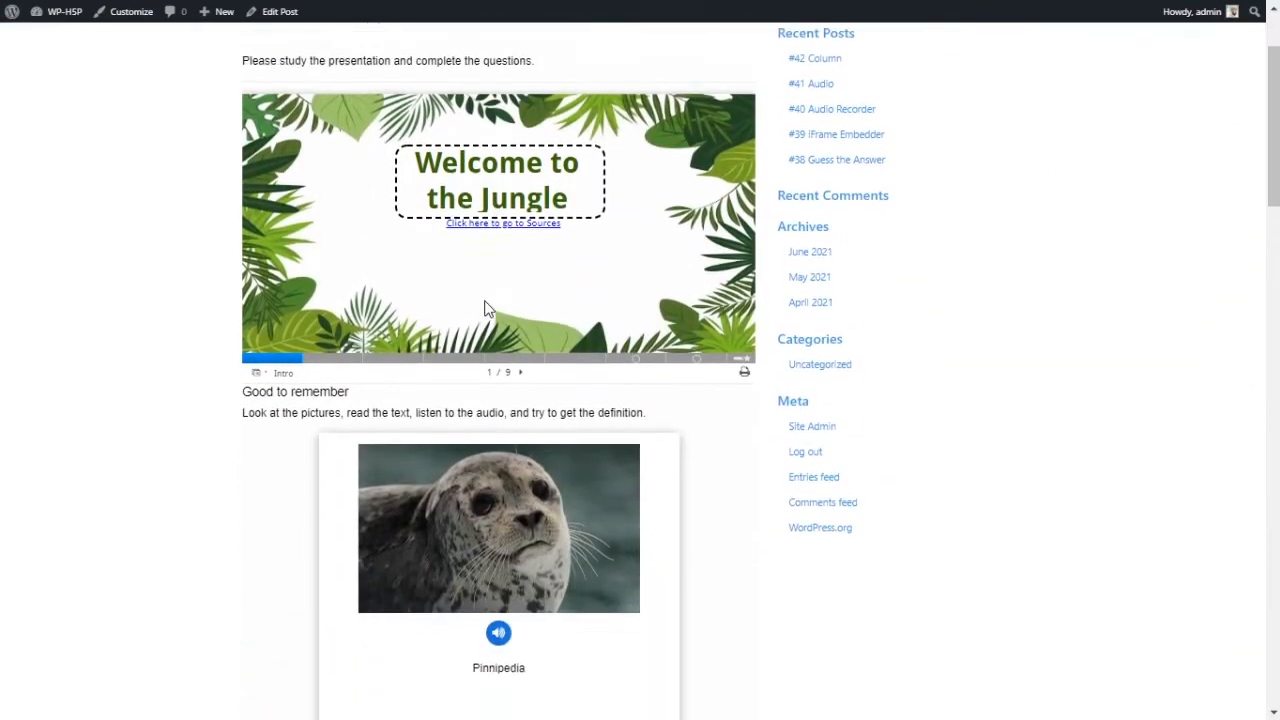
{"action": "scroll", "coordinate": [486, 286], "scroll_direction": "down", "scroll_amount": 6}
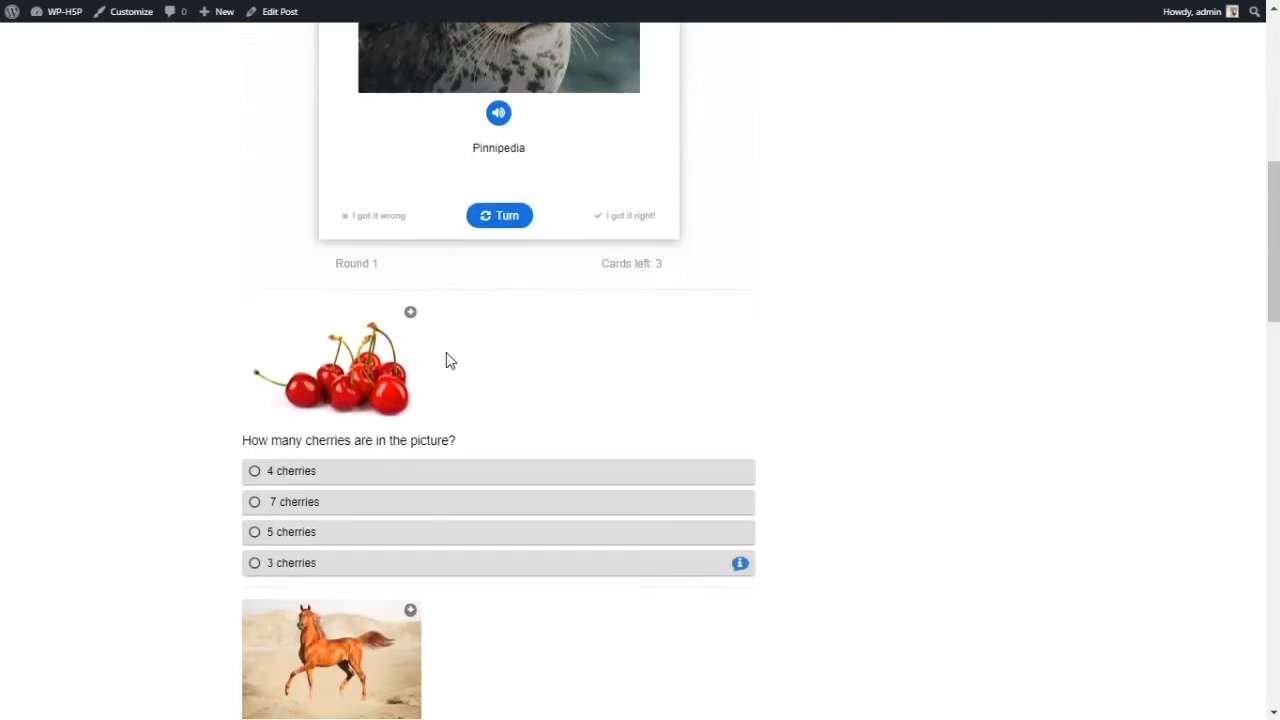
{"action": "scroll", "coordinate": [350, 345], "scroll_direction": "down", "scroll_amount": 5}
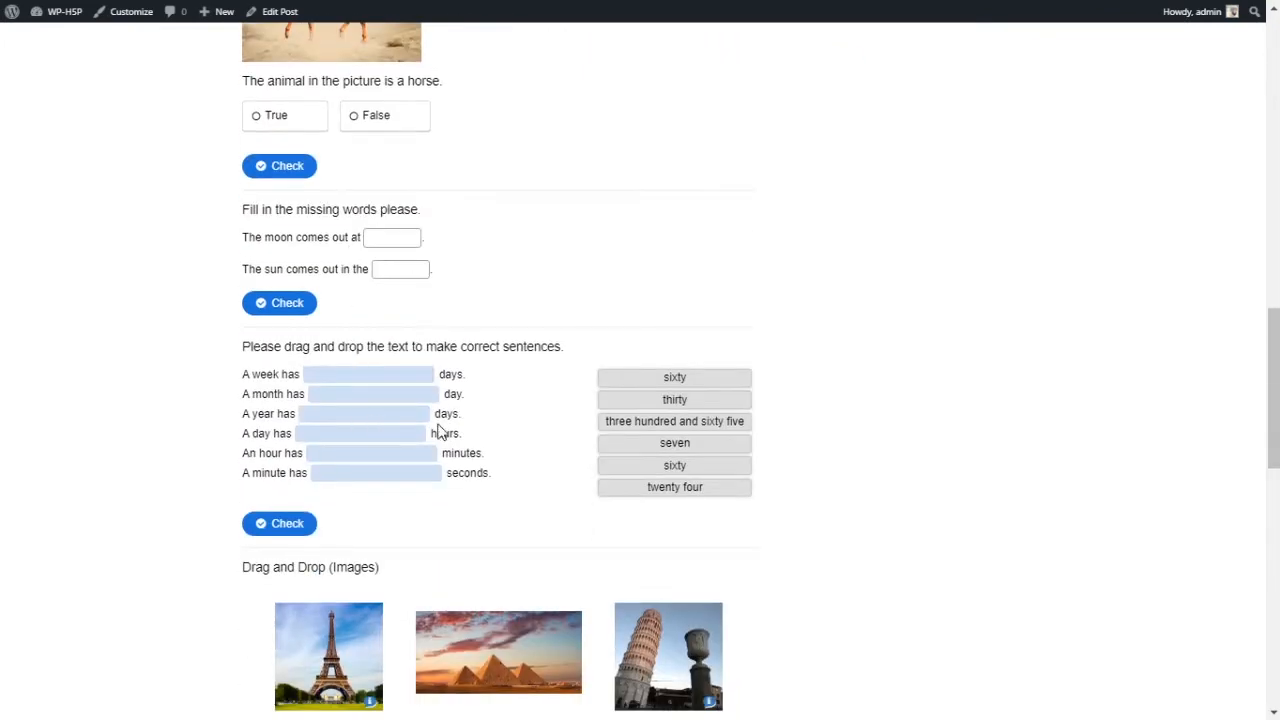
{"action": "scroll", "coordinate": [651, 434], "scroll_direction": "down", "scroll_amount": 2}
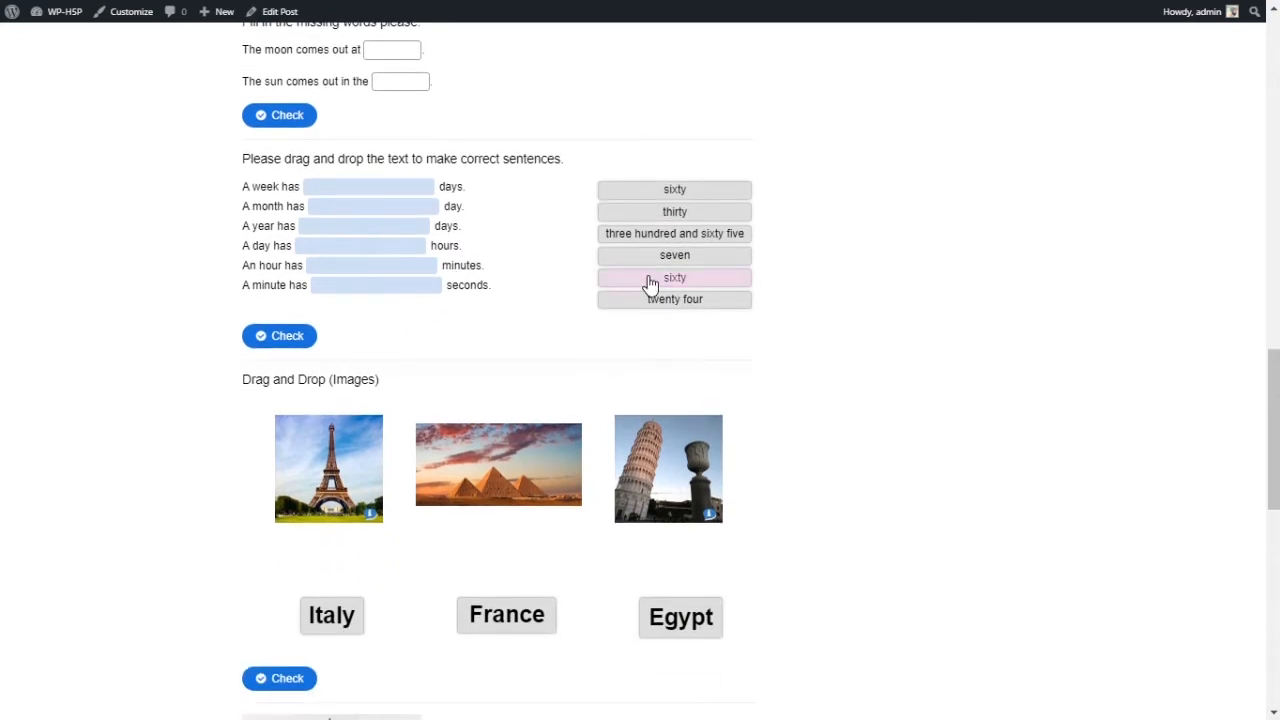
{"action": "scroll", "coordinate": [507, 290], "scroll_direction": "down", "scroll_amount": 2}
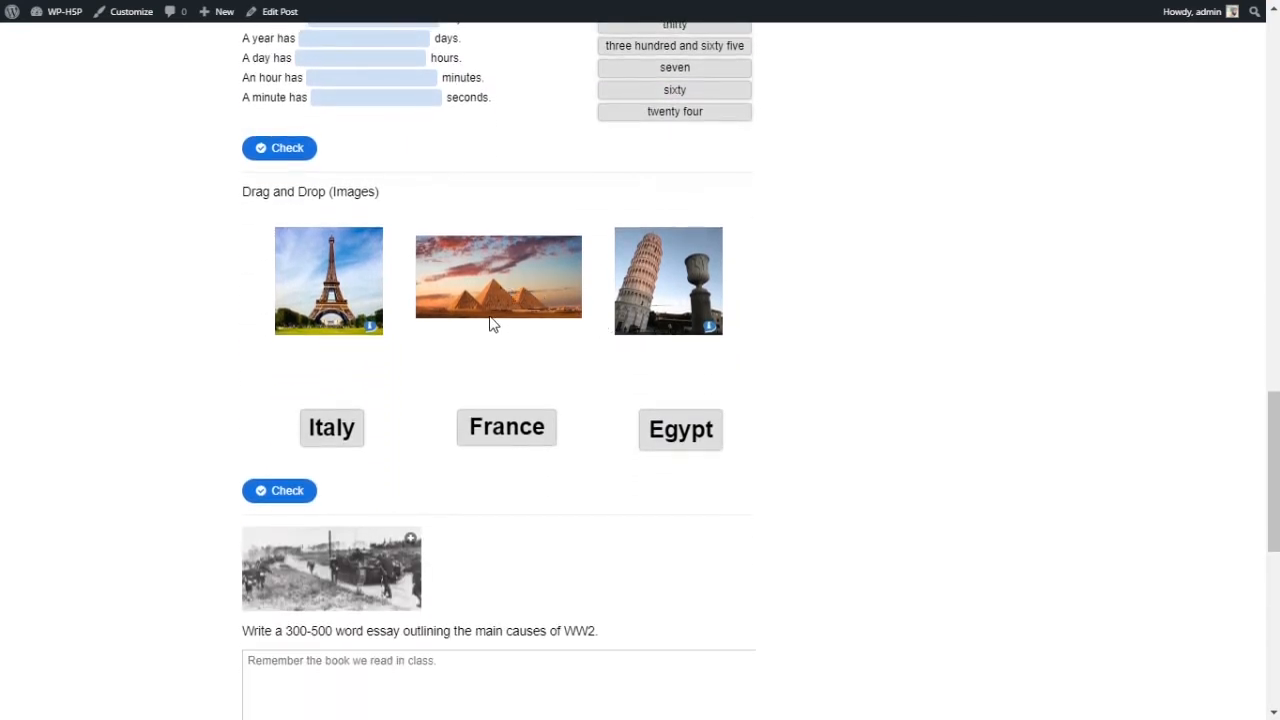
{"action": "scroll", "coordinate": [491, 323], "scroll_direction": "down", "scroll_amount": 3}
{"action": "left_click", "coordinate": [442, 429]}
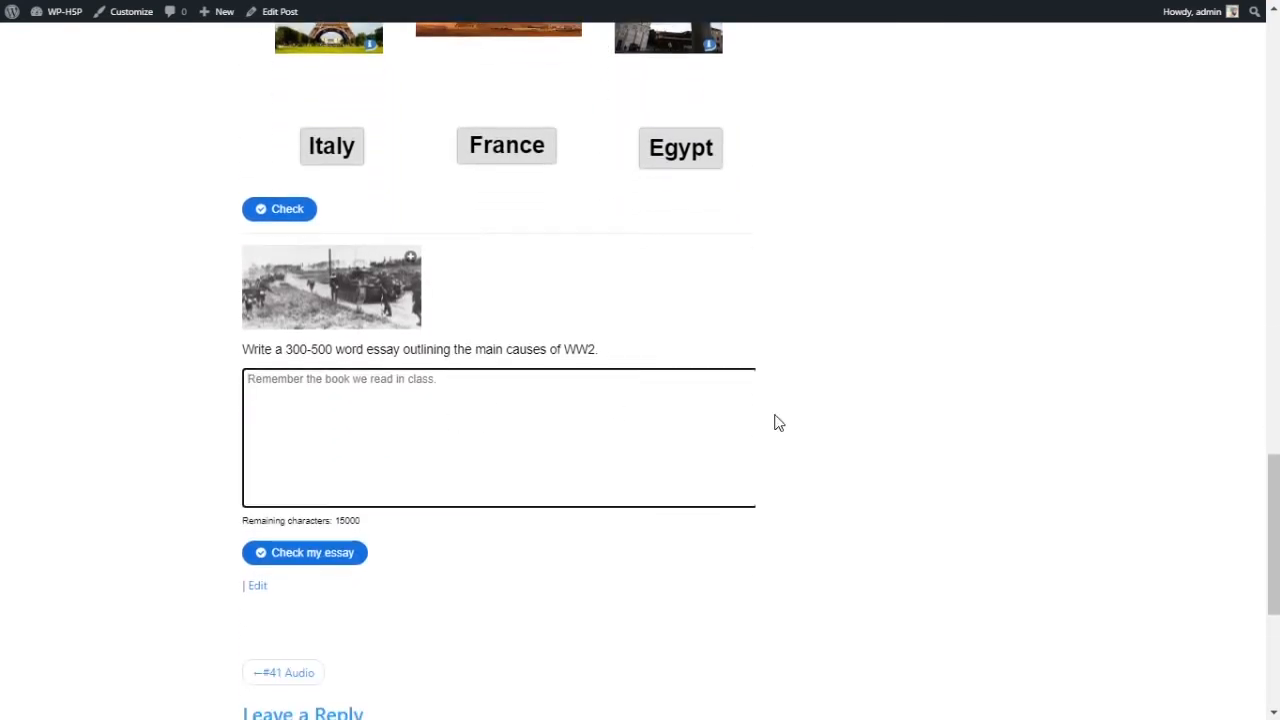
{"action": "left_click_drag", "start_coordinate": [1277, 532], "coordinate": [1277, 100]}
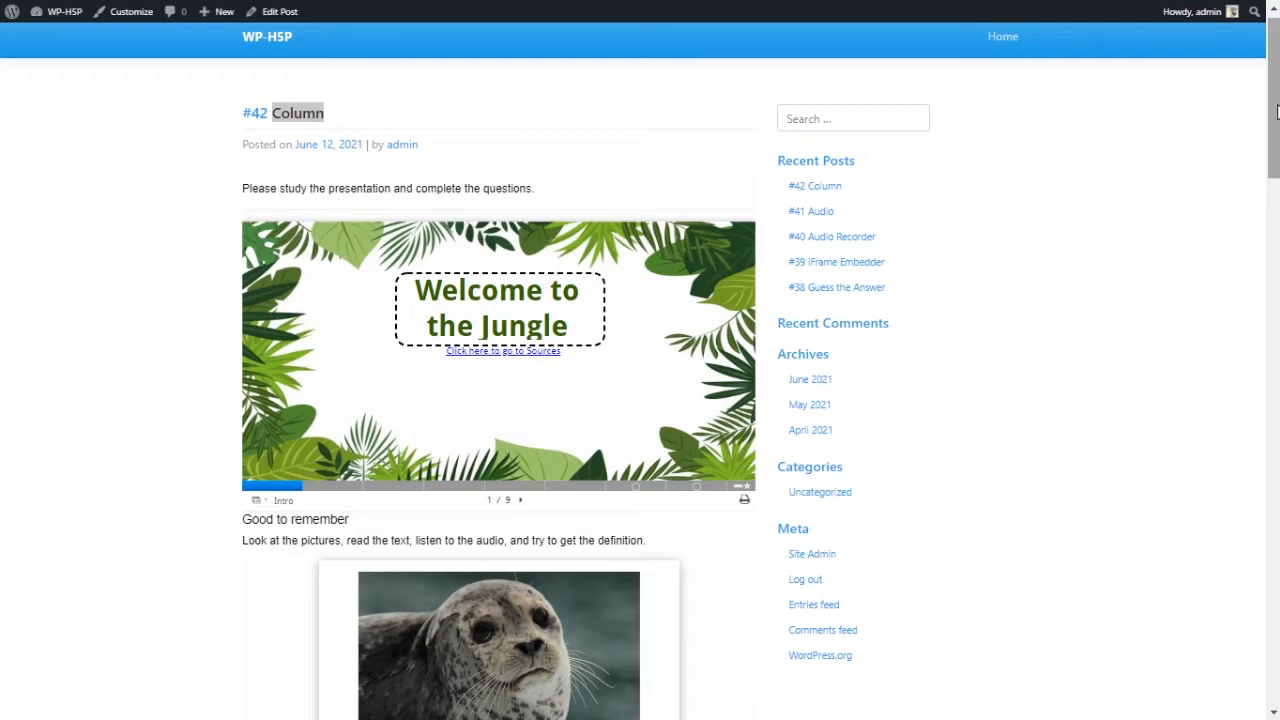
{"action": "left_click_drag", "start_coordinate": [1277, 112], "coordinate": [1275, 50]}
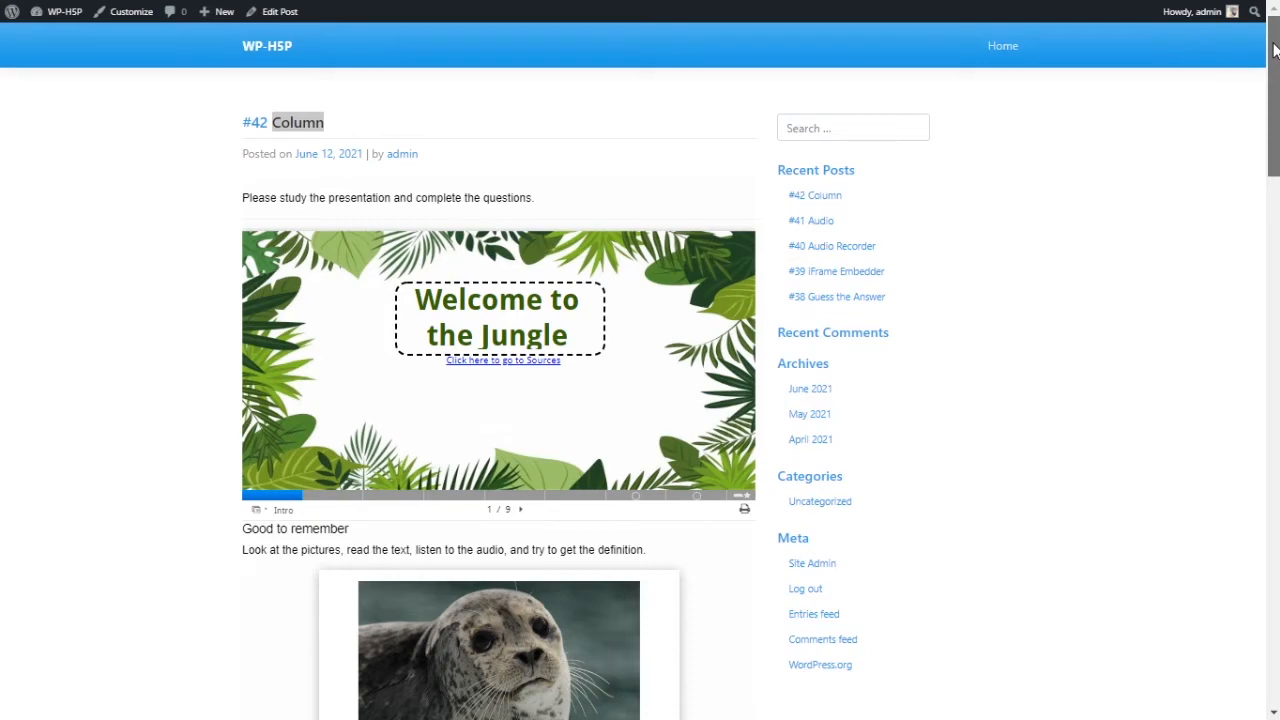
Review the question activities in the example column again, from the cherries question to the essay task.
{"action": "left_click_drag", "start_coordinate": [1275, 50], "coordinate": [1275, 486]}
{"action": "scroll", "coordinate": [426, 337], "scroll_direction": "up", "scroll_amount": 10}
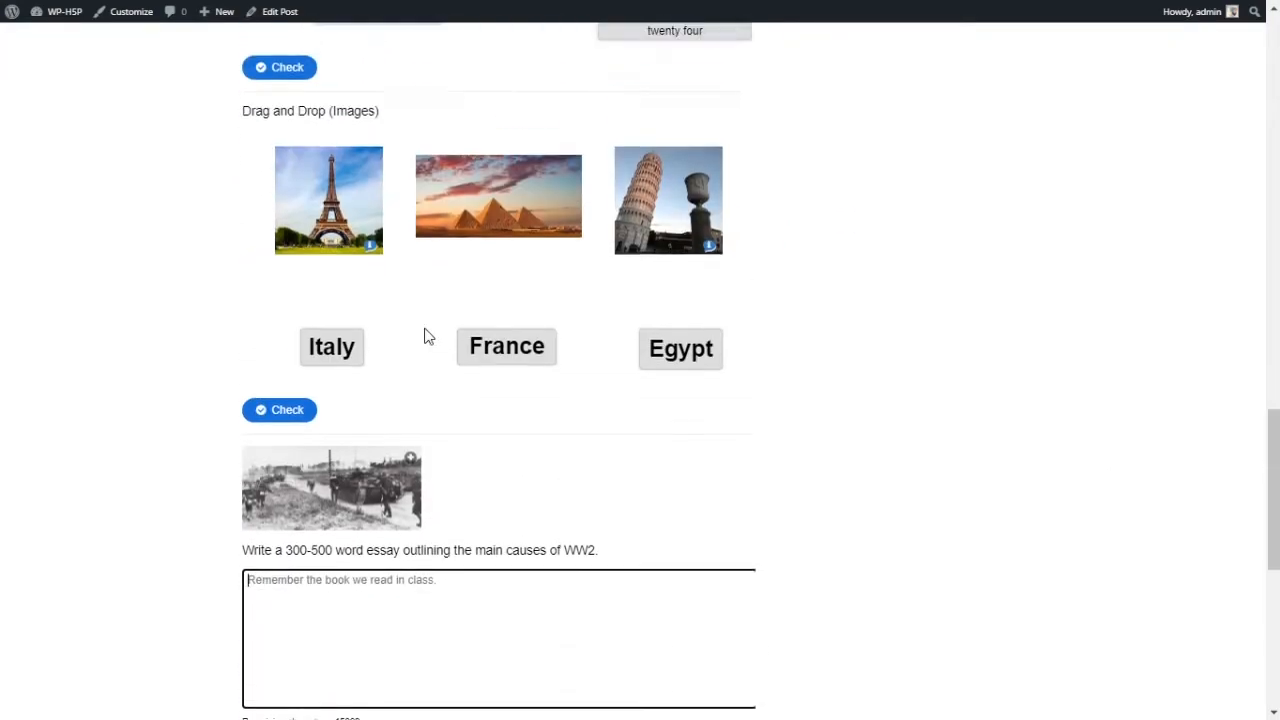
{"action": "scroll", "coordinate": [424, 298], "scroll_direction": "up", "scroll_amount": 2}
{"action": "scroll", "coordinate": [446, 243], "scroll_direction": "down", "scroll_amount": 6}
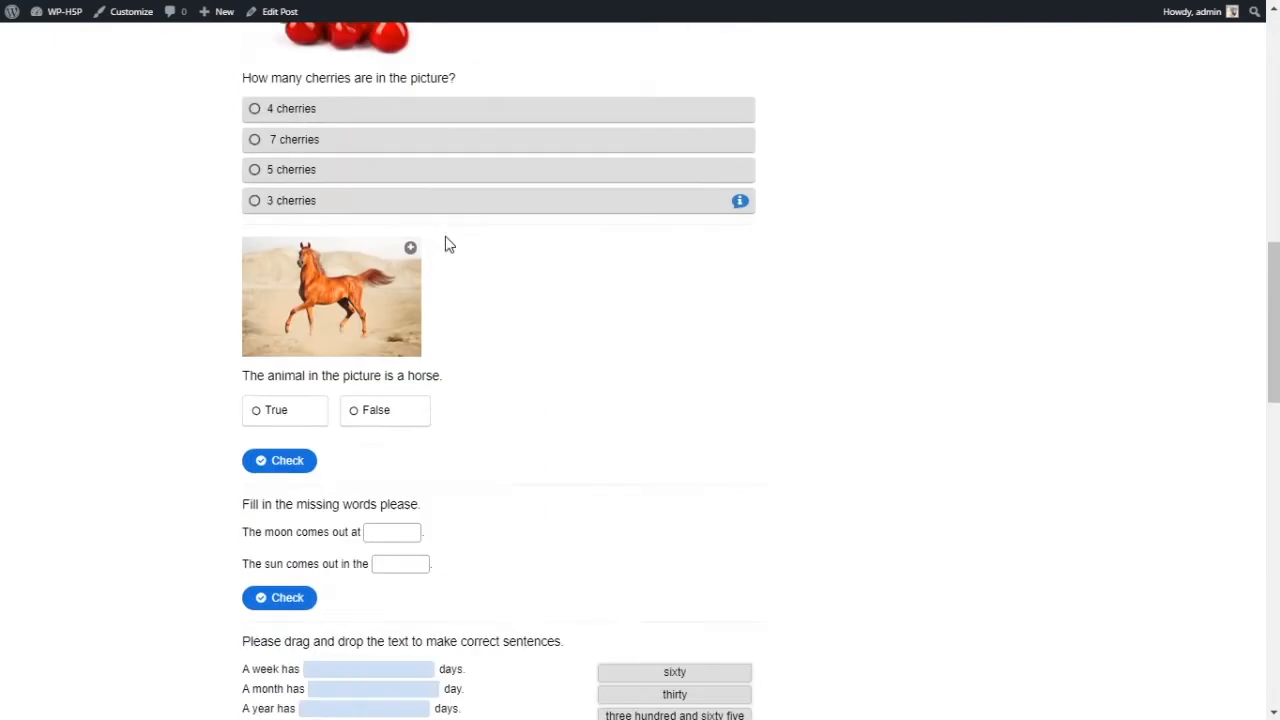
{"action": "scroll", "coordinate": [445, 243], "scroll_direction": "down", "scroll_amount": 4}
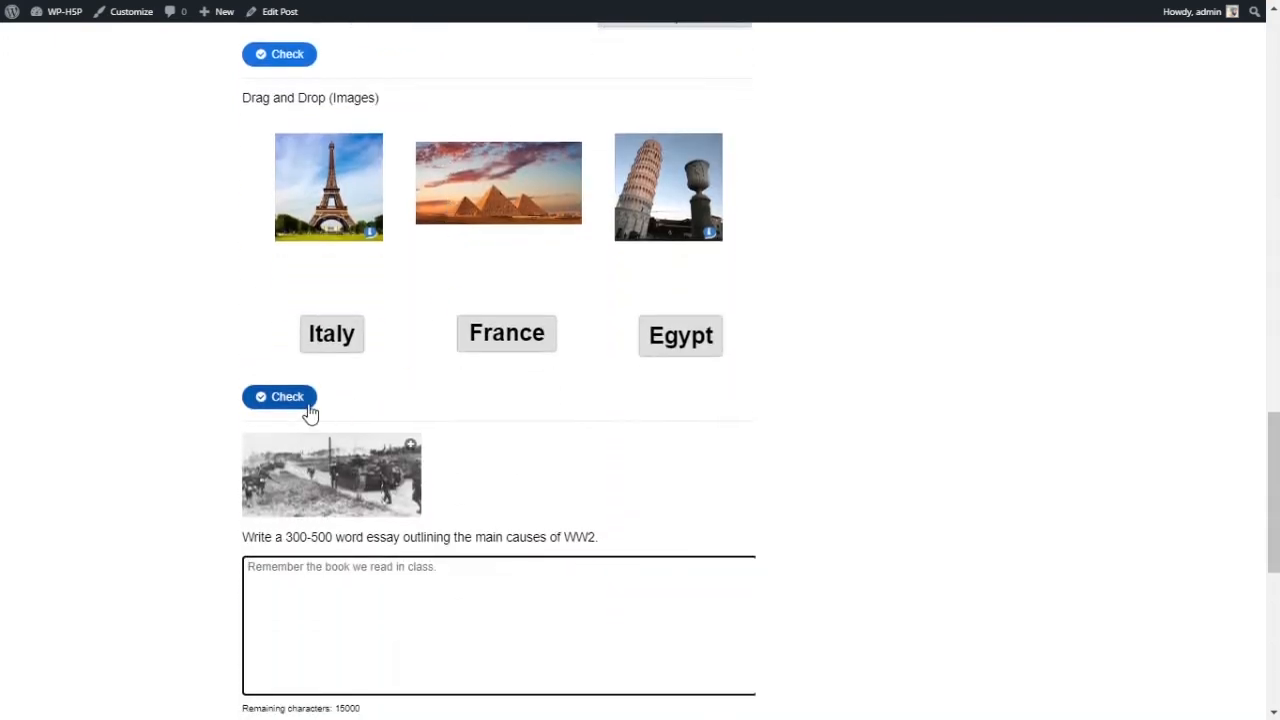
{"action": "scroll", "coordinate": [320, 333], "scroll_direction": "up", "scroll_amount": 3}
{"action": "scroll", "coordinate": [286, 334], "scroll_direction": "up", "scroll_amount": 4}
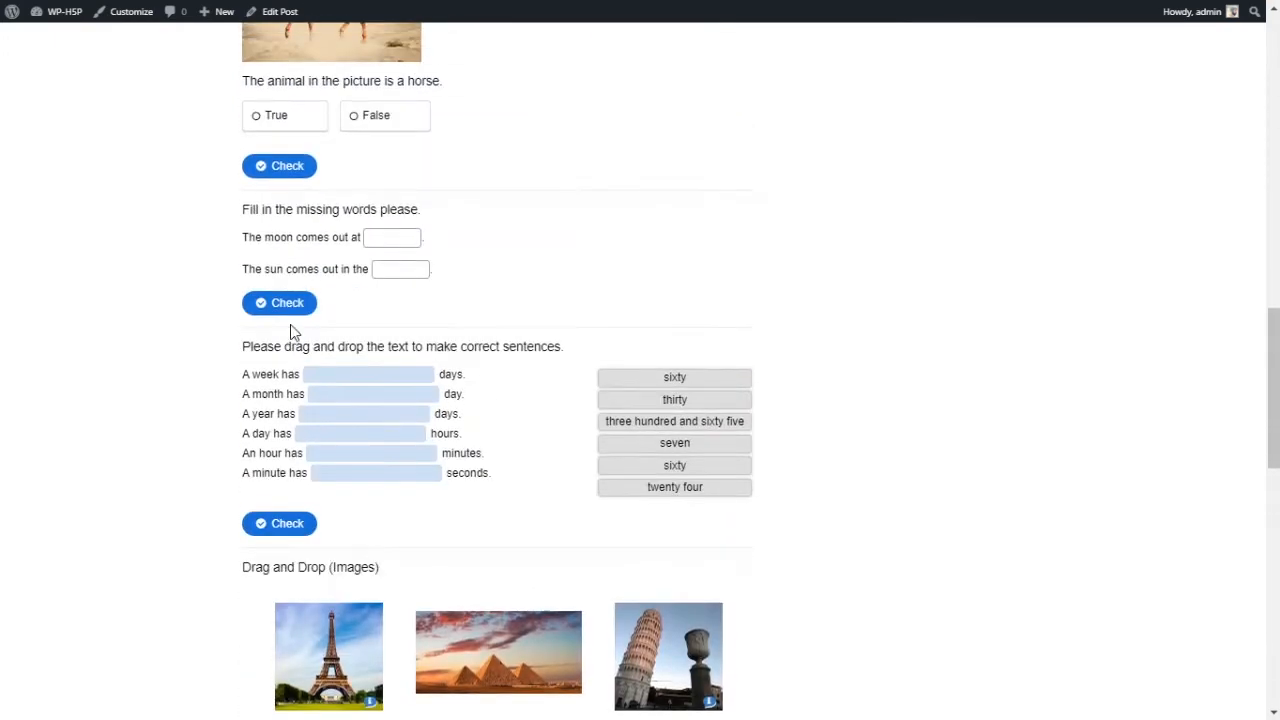
{"action": "scroll", "coordinate": [275, 345], "scroll_direction": "up", "scroll_amount": 4}
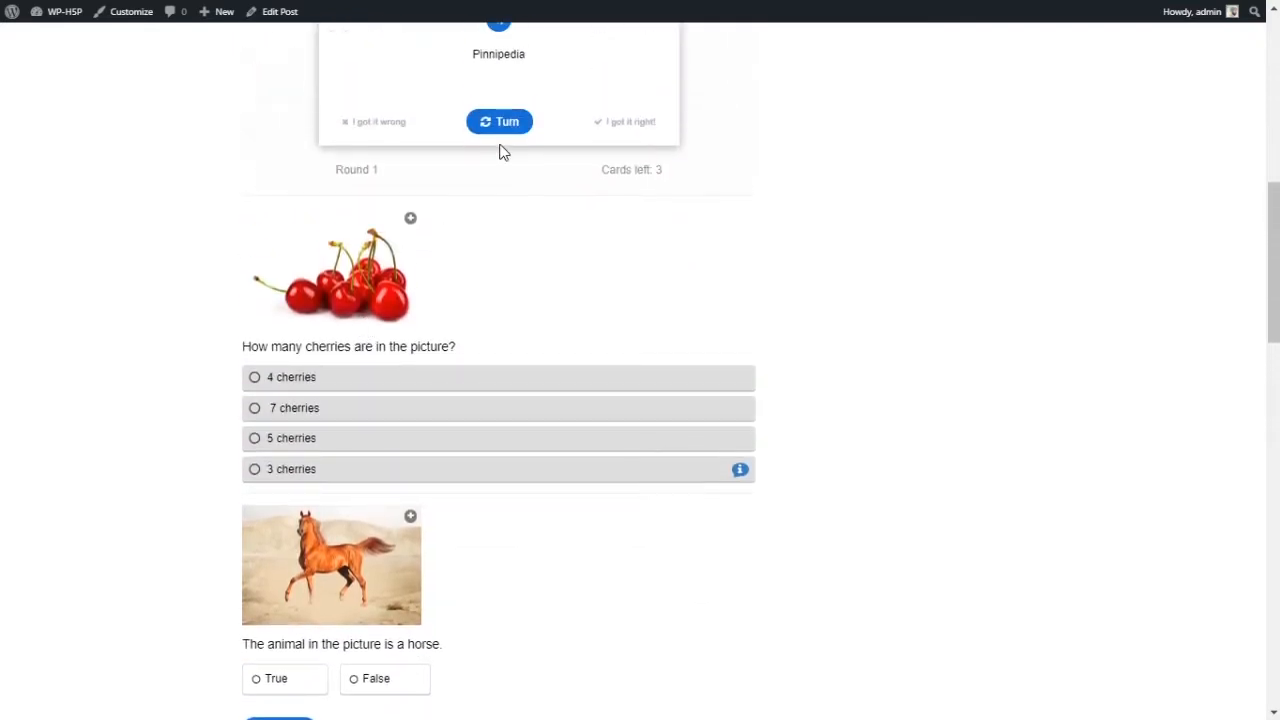
{"action": "scroll", "coordinate": [504, 150], "scroll_direction": "down", "scroll_amount": 12}
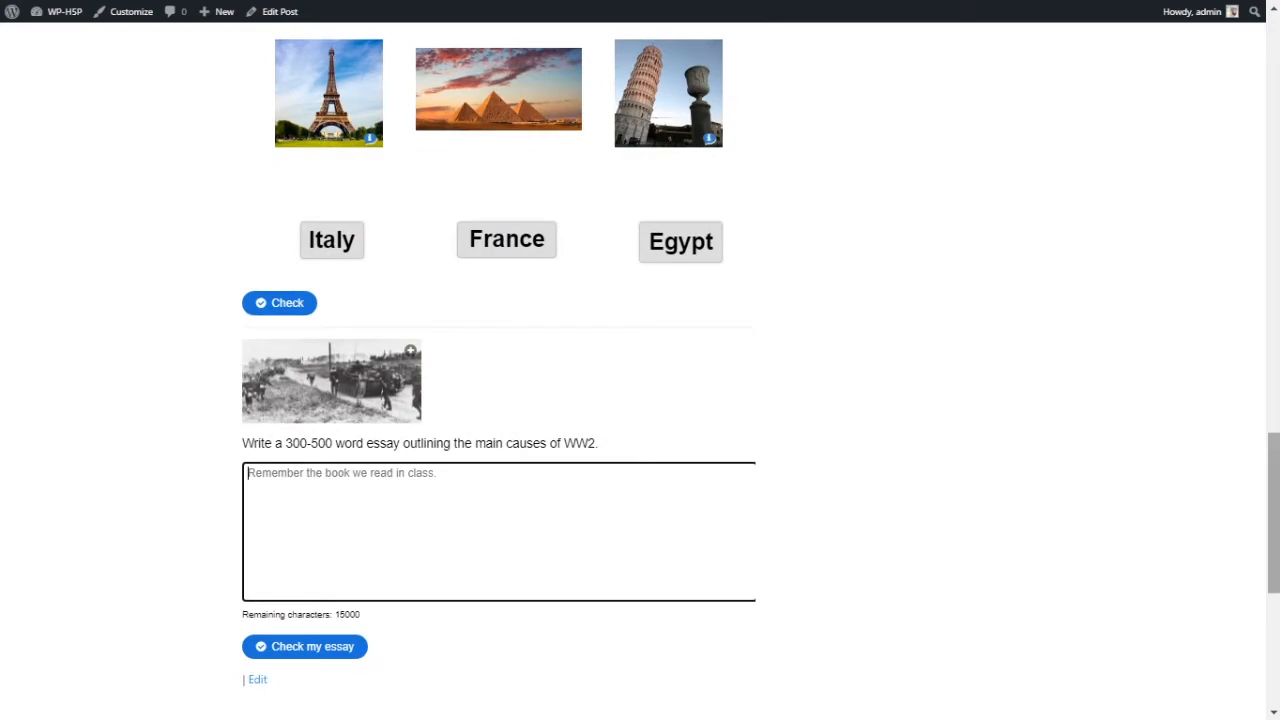
{"action": "scroll", "coordinate": [1274, 534], "scroll_direction": "down", "scroll_amount": 2}
{"action": "left_click_drag", "start_coordinate": [1274, 534], "coordinate": [1270, 100]}
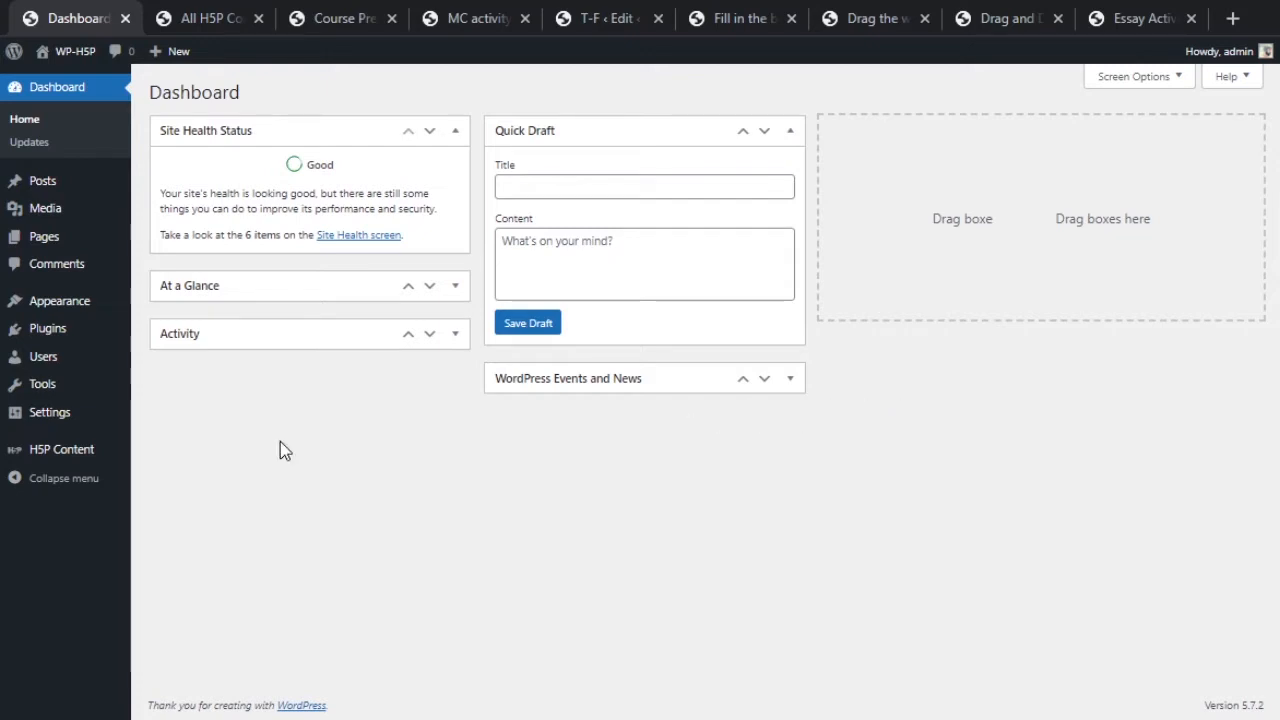
Start new H5P content, search the content types for "col" and choose Column.
{"action": "mouse_move", "coordinate": [35, 452]}
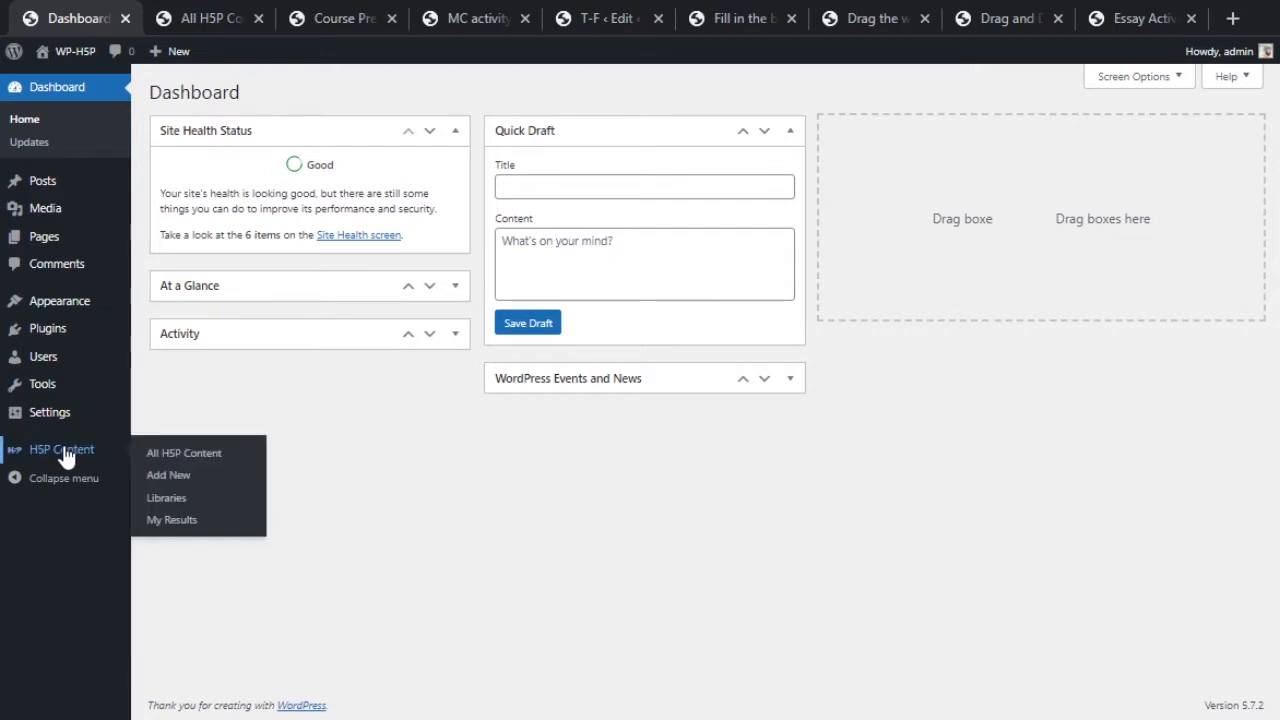
{"action": "left_click", "coordinate": [180, 475]}
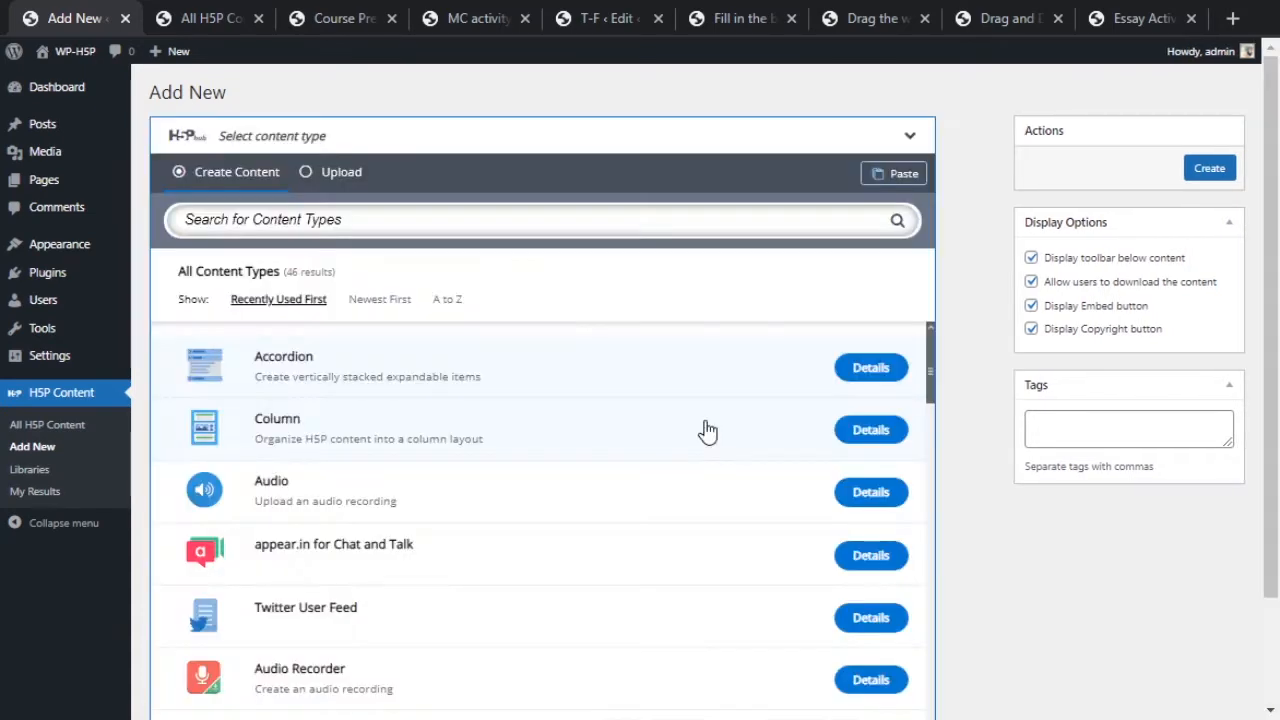
{"action": "left_click", "coordinate": [572, 225]}
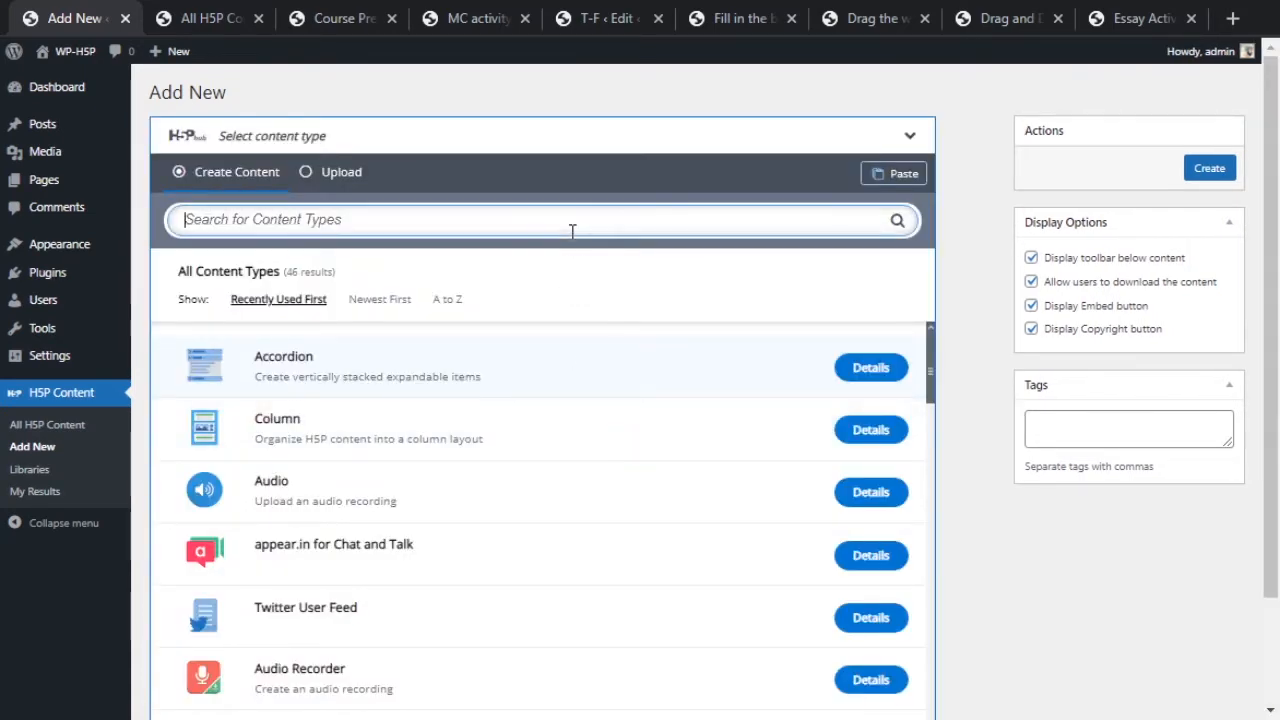
{"action": "type", "text": "col"}
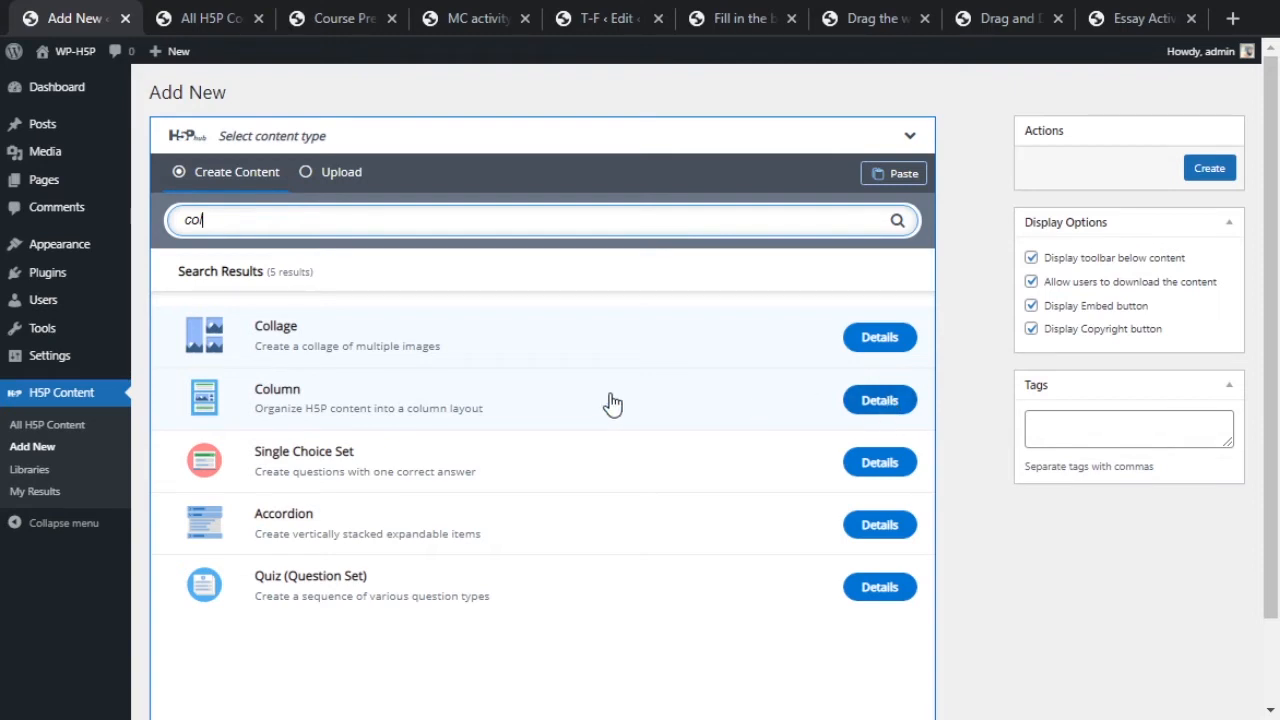
{"action": "left_click", "coordinate": [364, 418]}
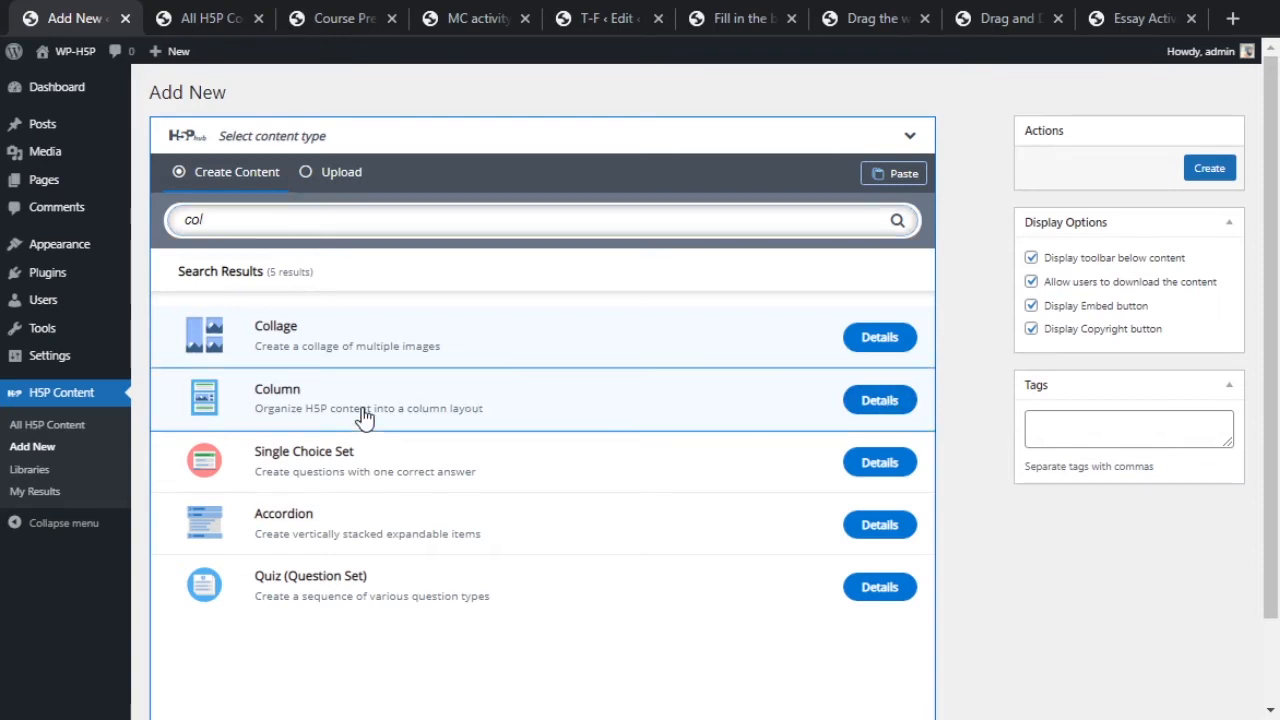
{"action": "left_click", "coordinate": [523, 426]}
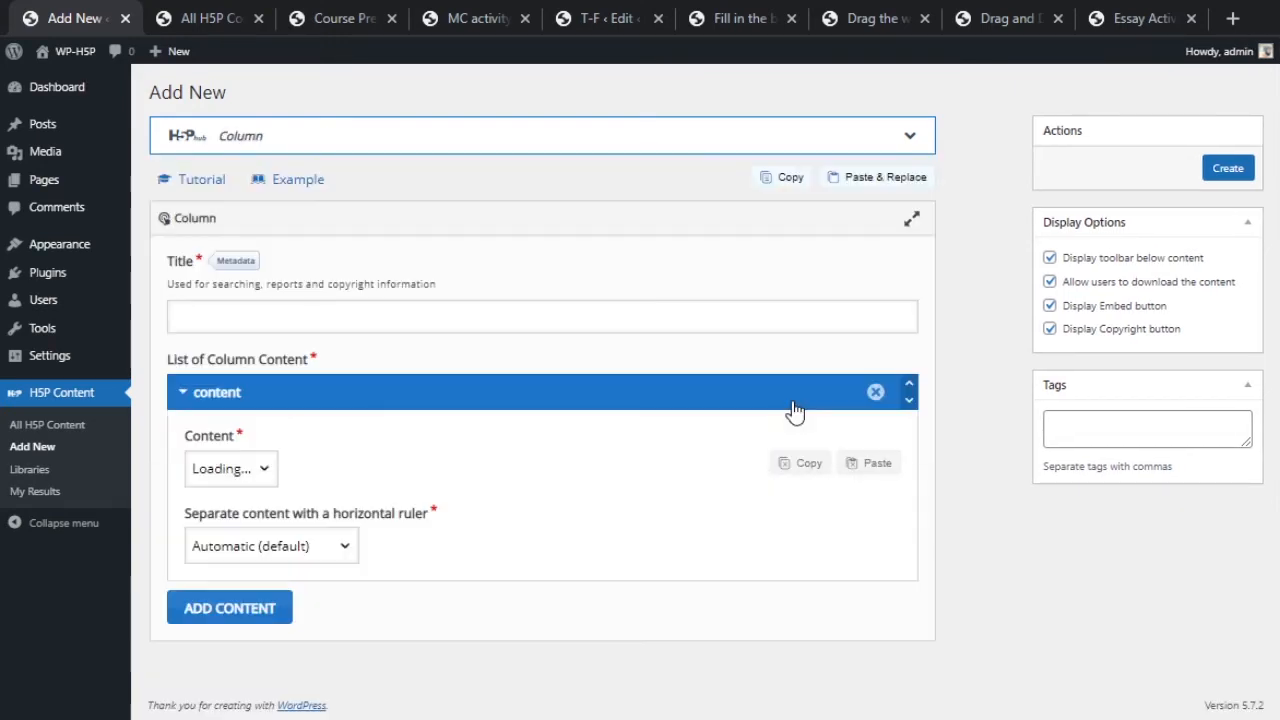
Title the new column content "Column".
{"action": "left_click", "coordinate": [645, 323]}
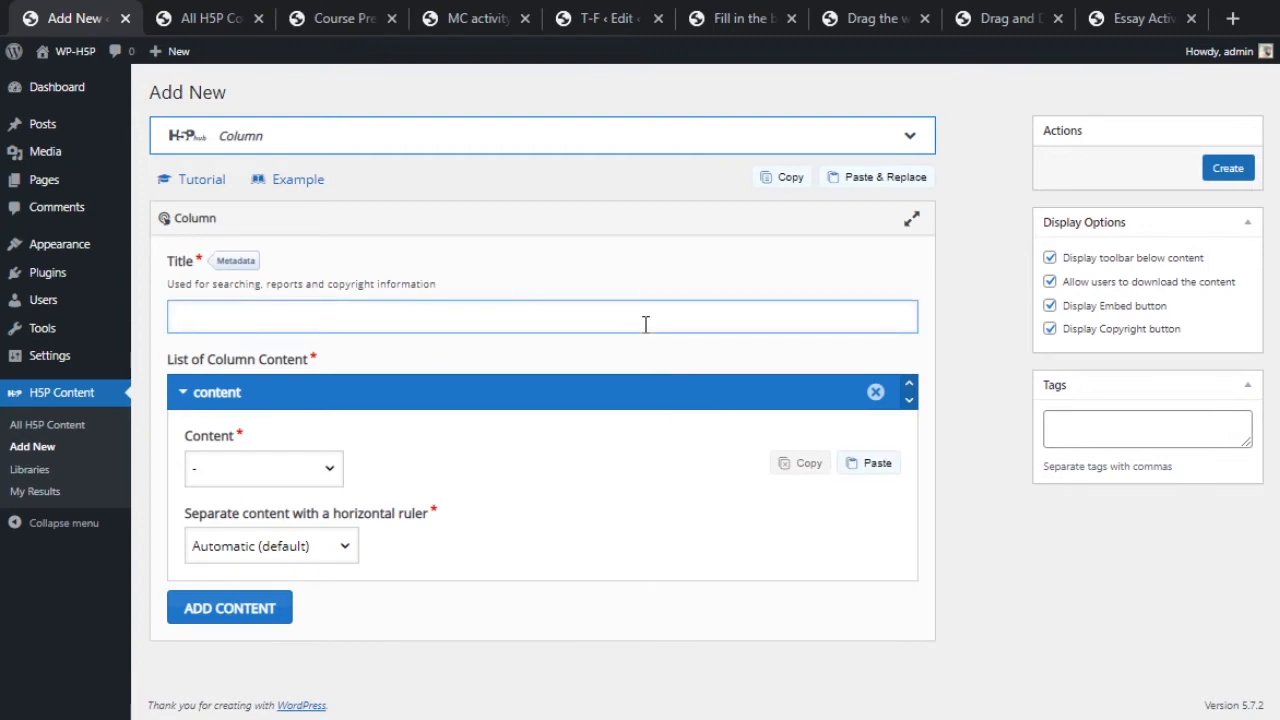
{"action": "type", "text": "Column"}
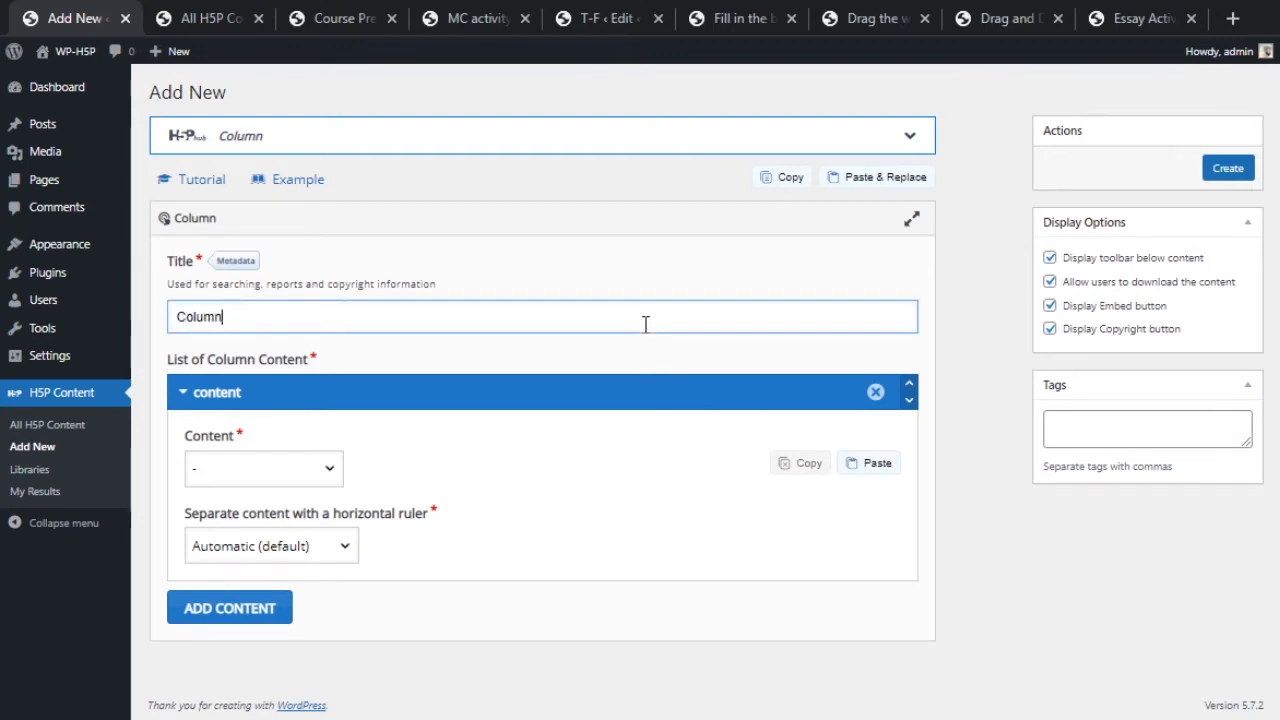
{"action": "left_click", "coordinate": [984, 262]}
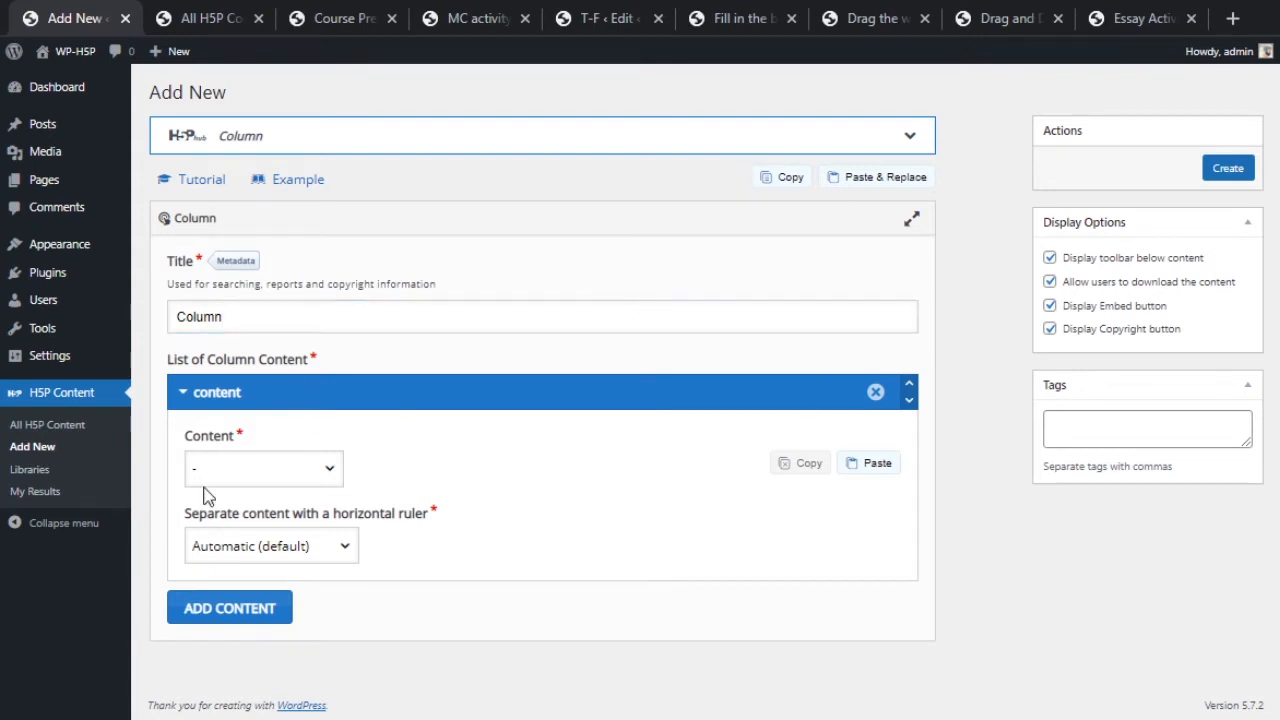
{"action": "left_click", "coordinate": [183, 392]}
{"action": "left_click_drag", "start_coordinate": [169, 360], "coordinate": [322, 366]}
{"action": "left_click", "coordinate": [188, 362]}
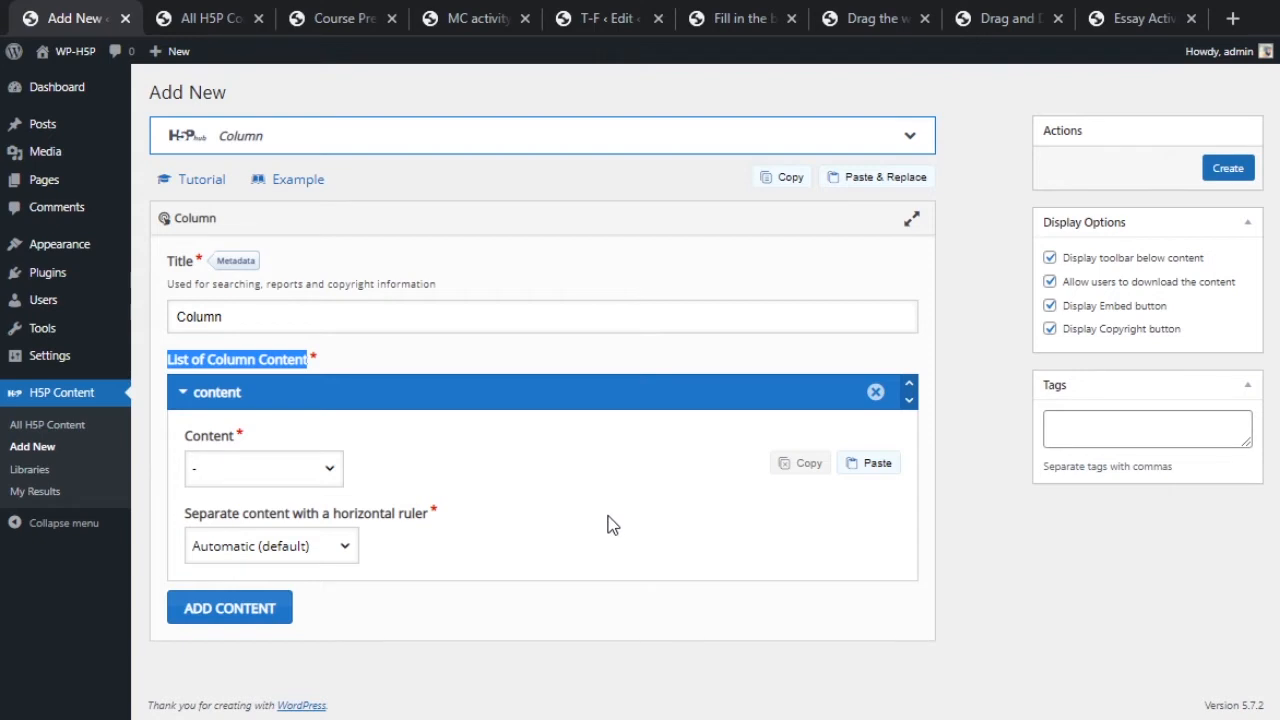
{"action": "left_click", "coordinate": [515, 472]}
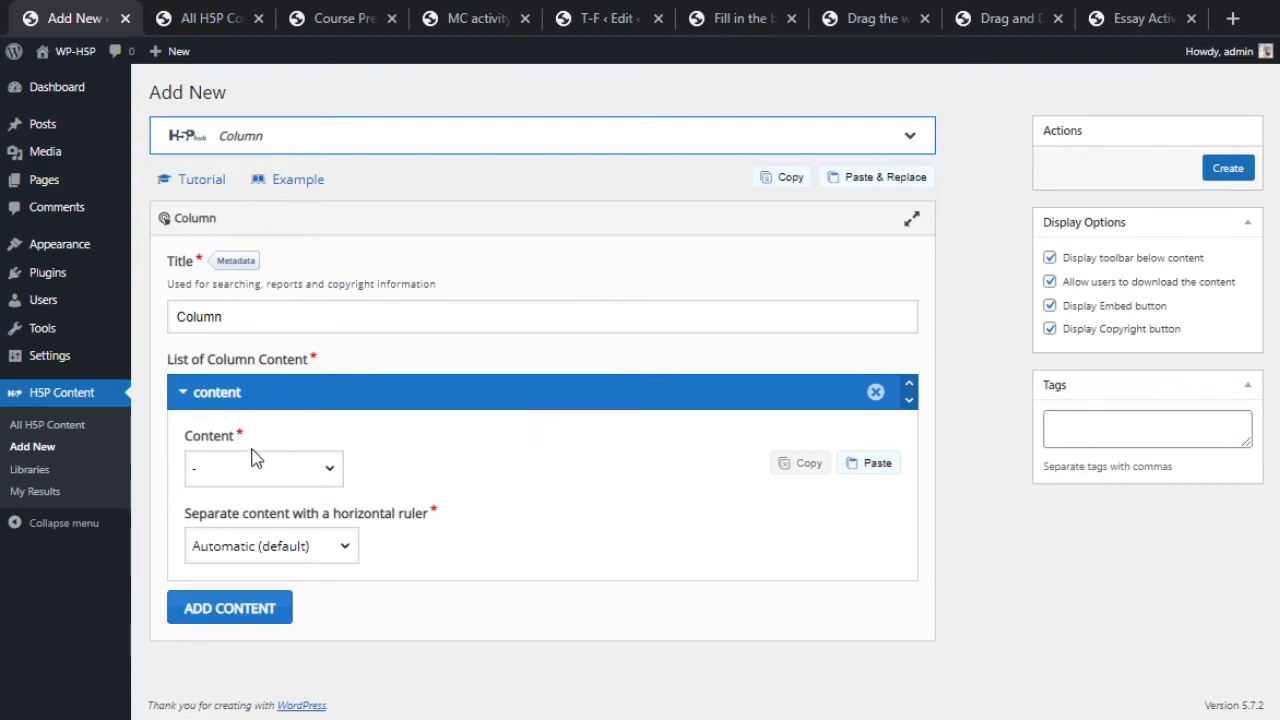
{"action": "left_click_drag", "start_coordinate": [204, 440], "coordinate": [243, 447]}
{"action": "left_click", "coordinate": [420, 466]}
Make the first column item a Text element reading "Please study the presentation and complete the questions.".
{"action": "left_click", "coordinate": [288, 478]}
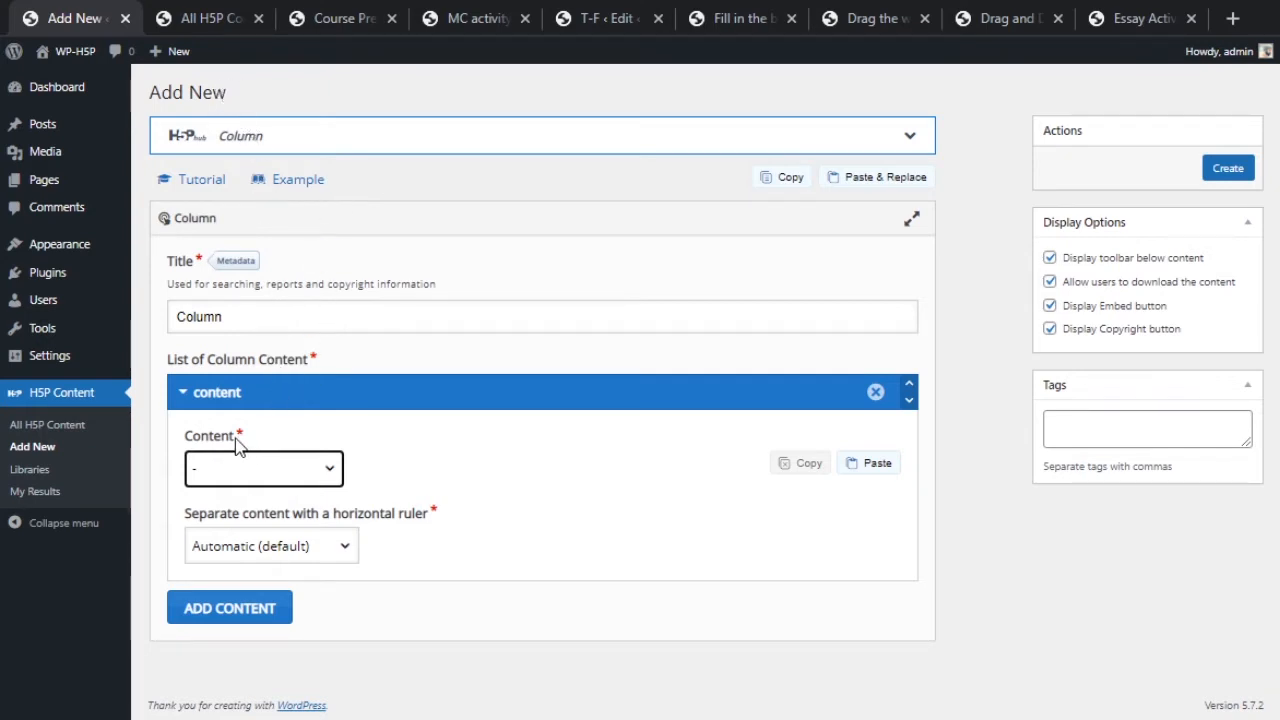
{"action": "left_click", "coordinate": [259, 314]}
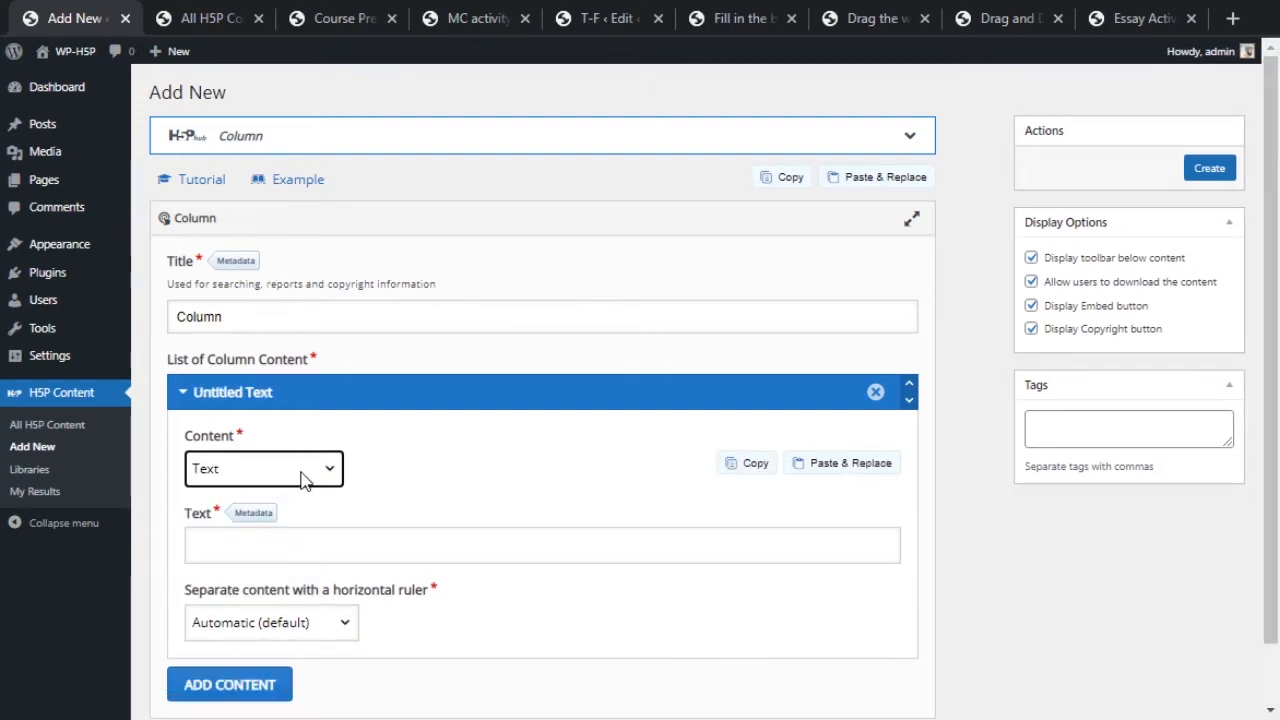
{"action": "left_click", "coordinate": [363, 534]}
{"action": "scroll", "coordinate": [447, 538], "scroll_direction": "down", "scroll_amount": 1}
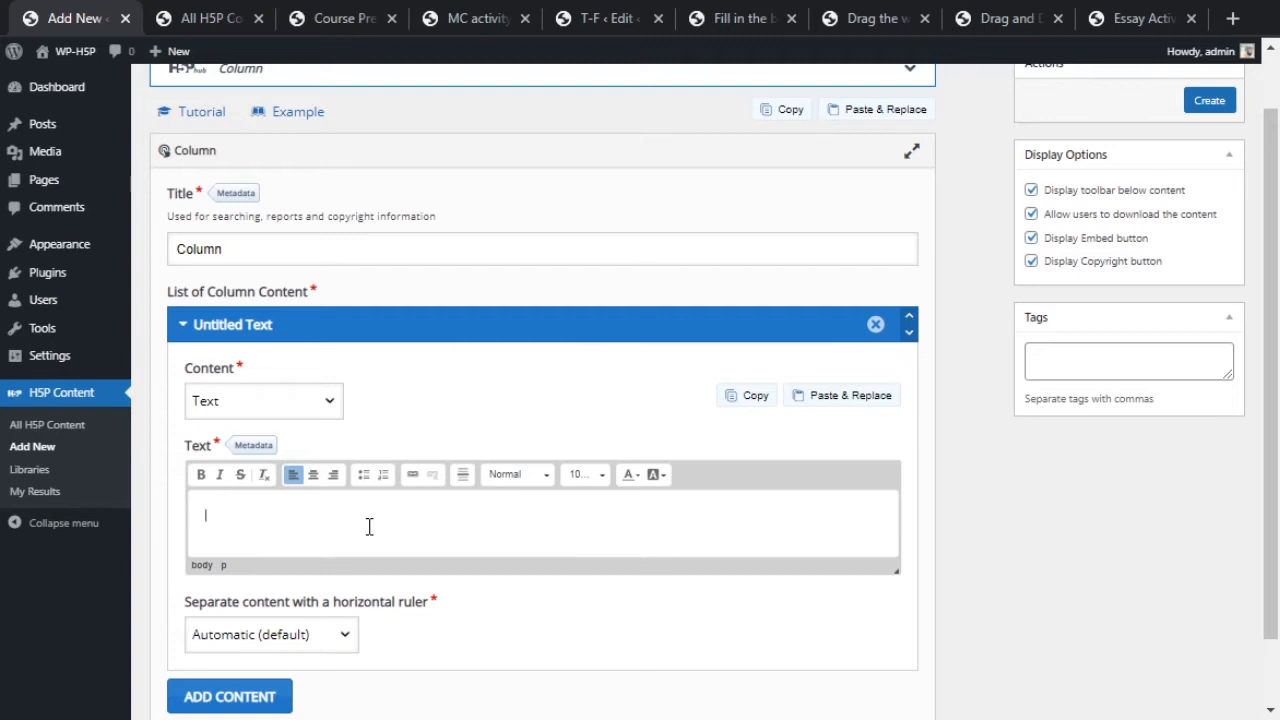
{"action": "type", "text": "Please study the prese"}
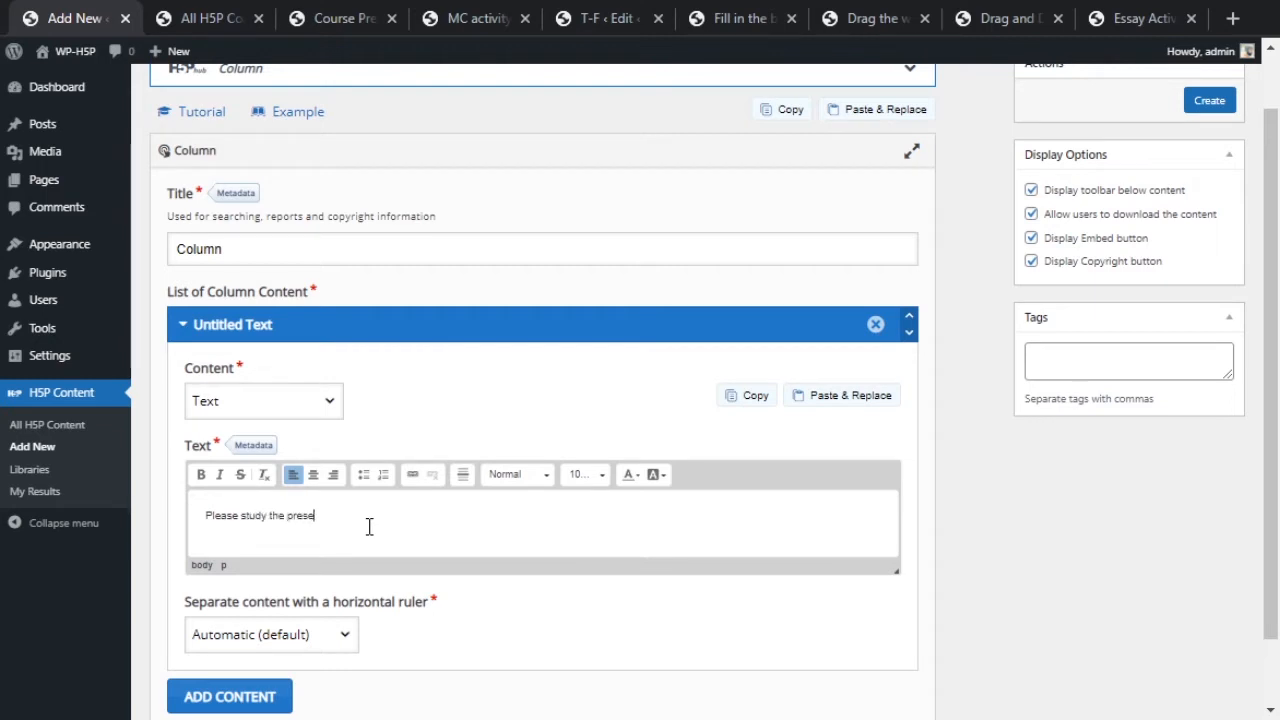
{"action": "type", "text": "ntation and complete the "}
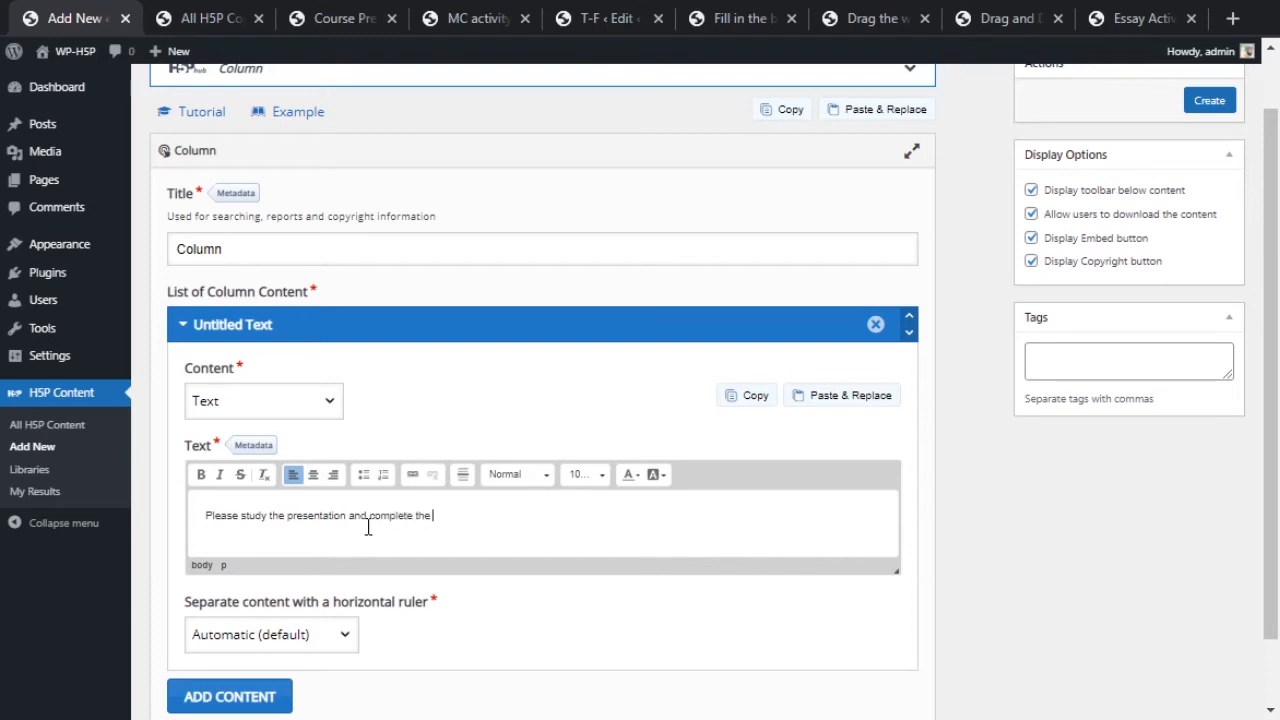
{"action": "type", "text": "questions."}
{"action": "left_click_drag", "start_coordinate": [604, 532], "coordinate": [207, 540]}
{"action": "left_click", "coordinate": [546, 602]}
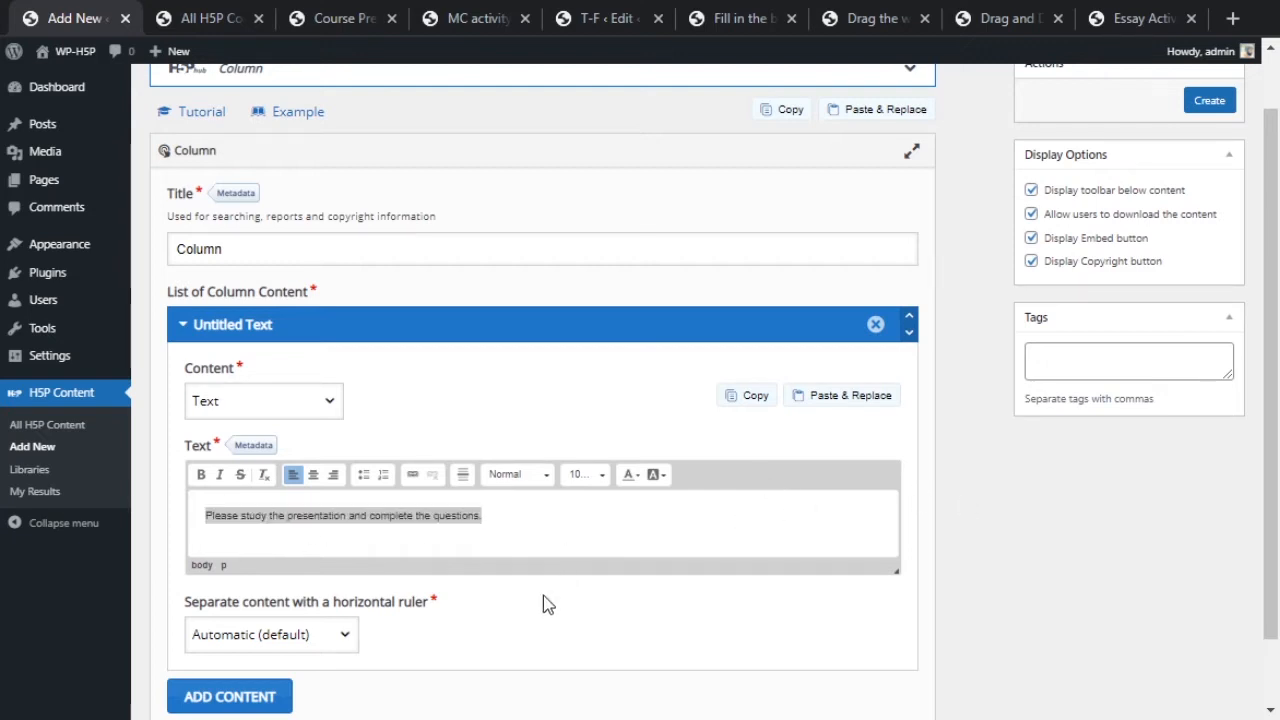
Set the text item's horizontal ruler separation to "Always use ruler above".
{"action": "scroll", "coordinate": [545, 602], "scroll_direction": "down", "scroll_amount": 2}
{"action": "left_click", "coordinate": [341, 566]}
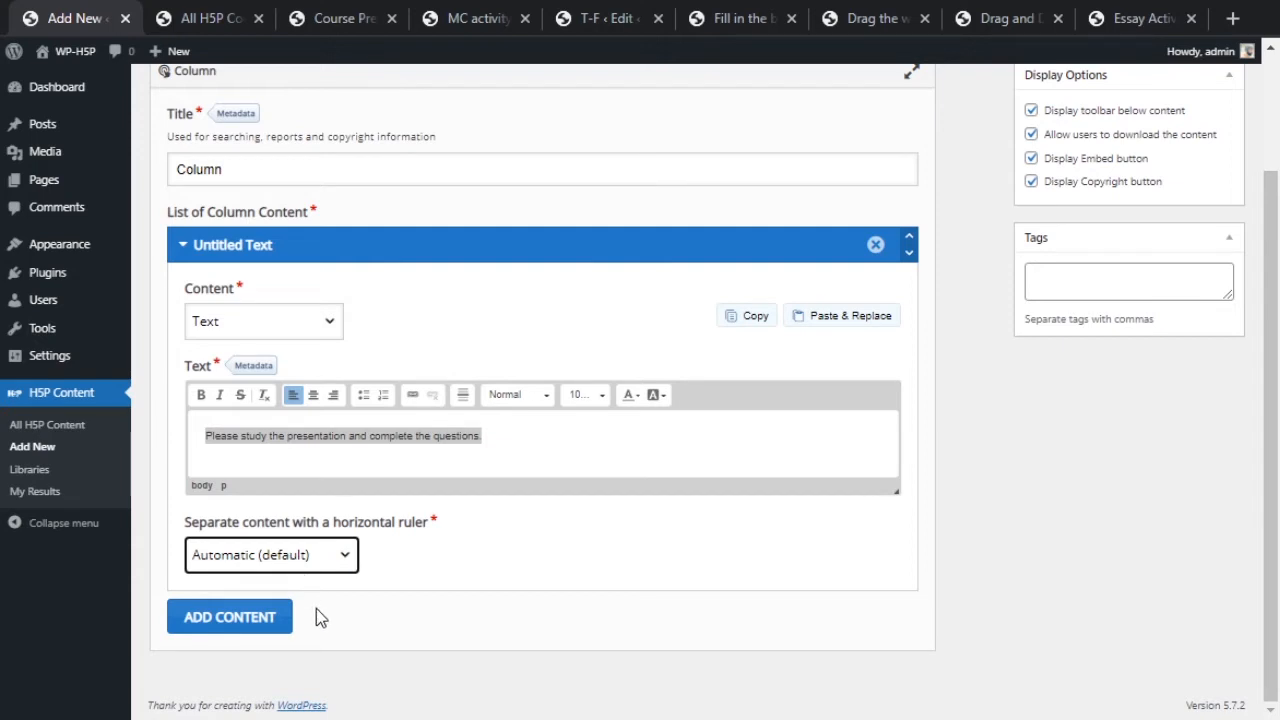
{"action": "key", "text": "Down"}
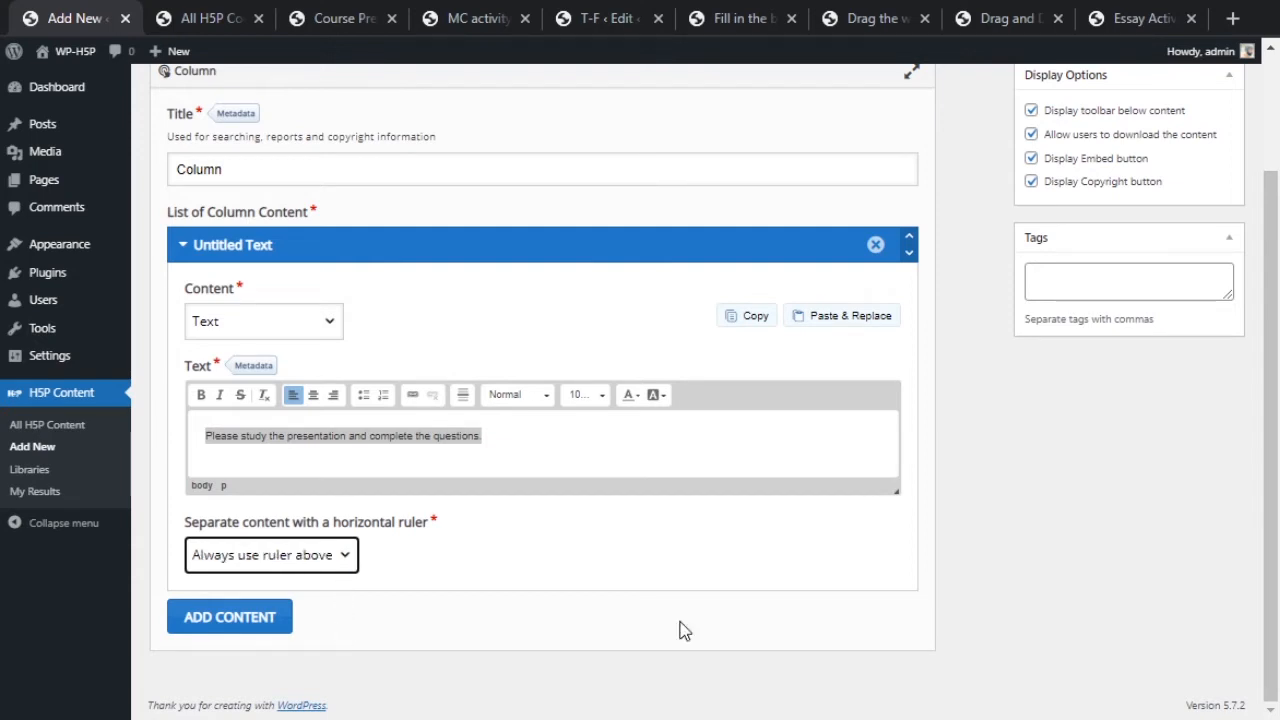
{"action": "left_click", "coordinate": [730, 567]}
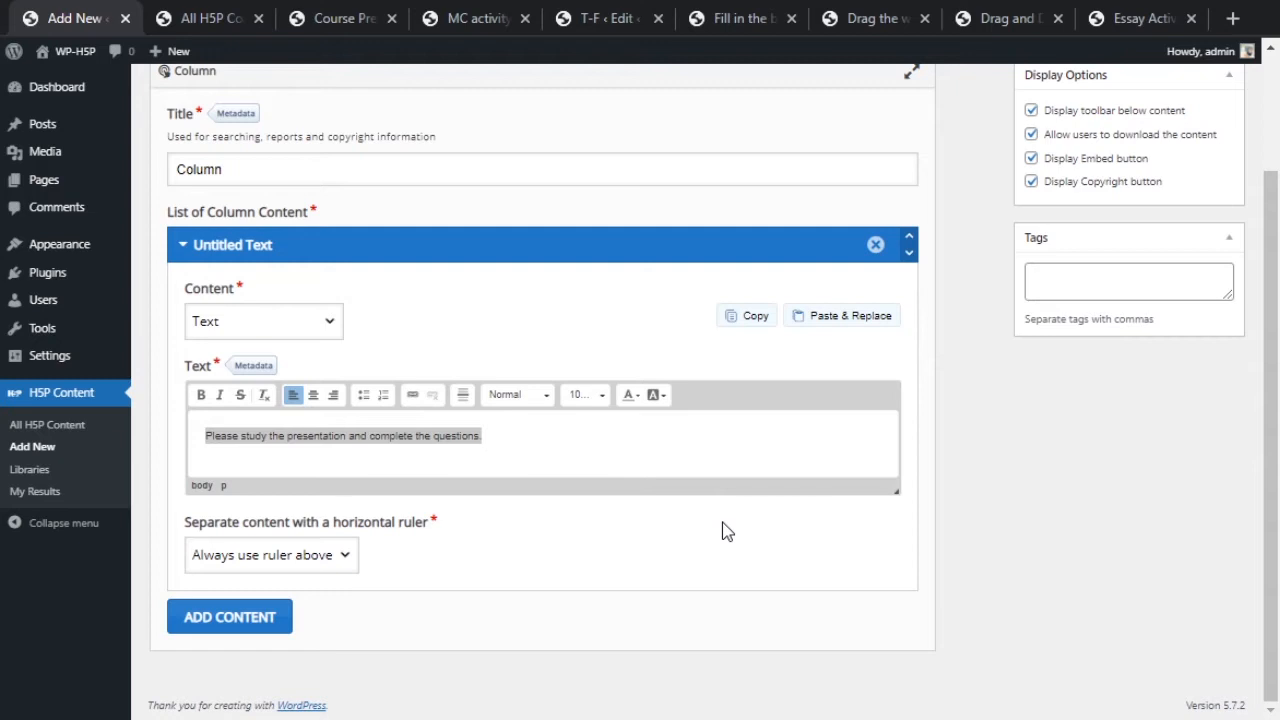
Set the text item's horizontal ruler separation to "Automatic (default)".
{"action": "left_click", "coordinate": [355, 556]}
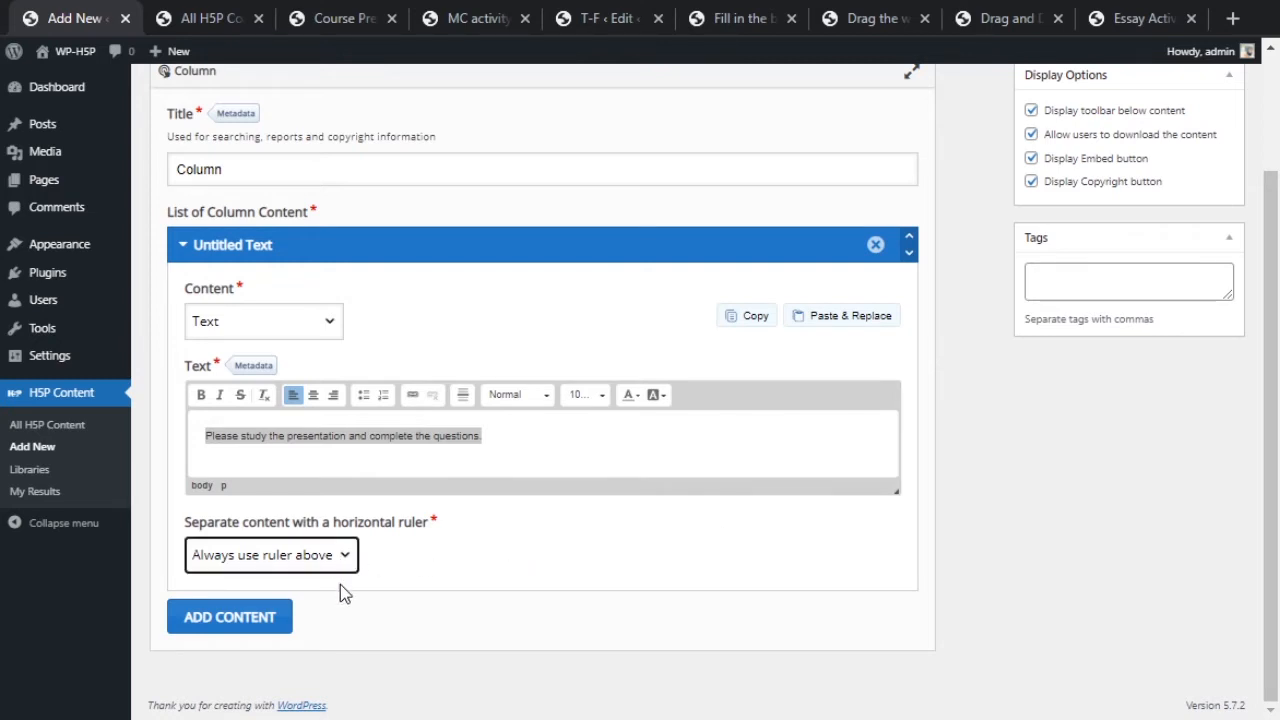
{"action": "left_click", "coordinate": [340, 584]}
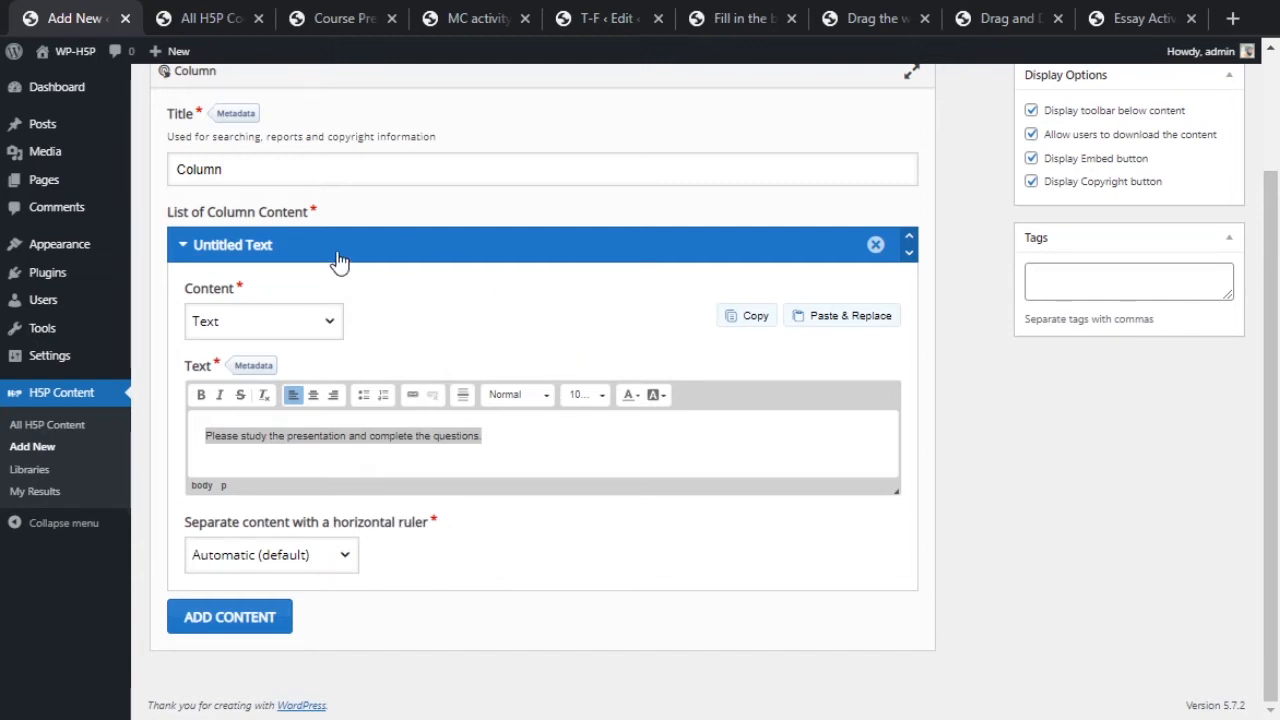
Create the column content and reopen it for editing.
{"action": "scroll", "coordinate": [684, 472], "scroll_direction": "up", "scroll_amount": 1}
{"action": "scroll", "coordinate": [684, 472], "scroll_direction": "up", "scroll_amount": 1}
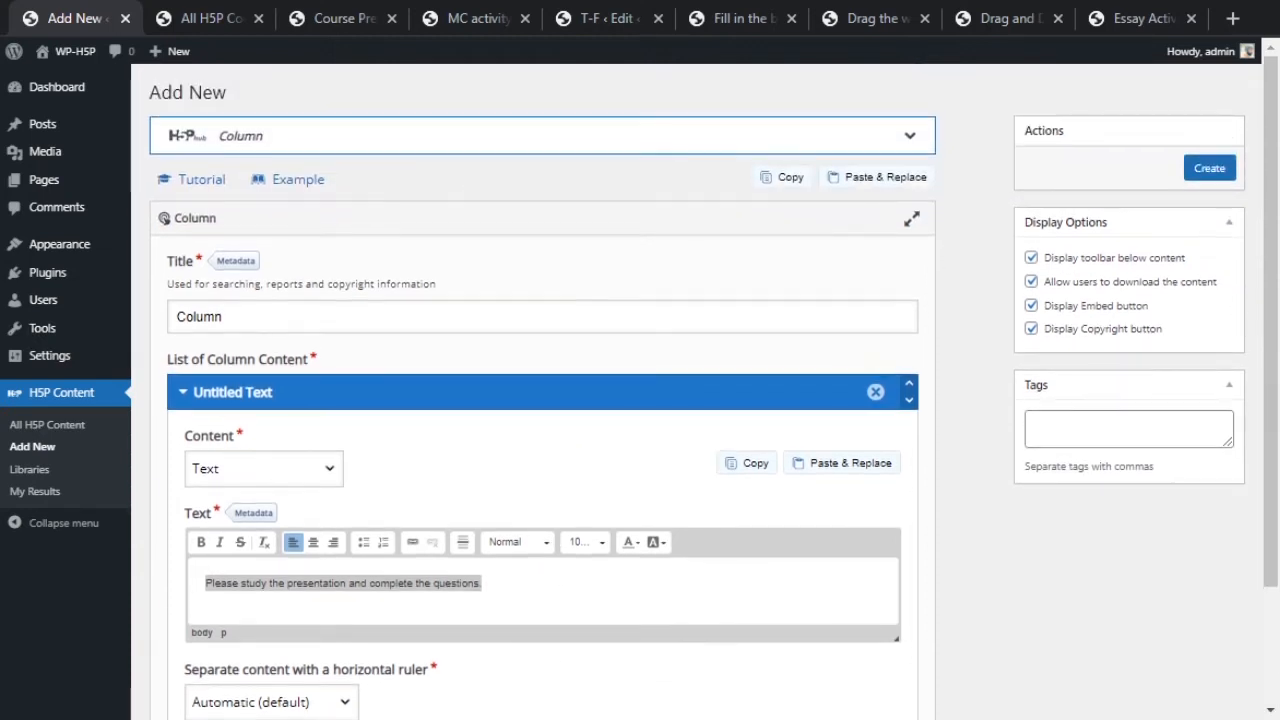
{"action": "left_click", "coordinate": [1210, 170]}
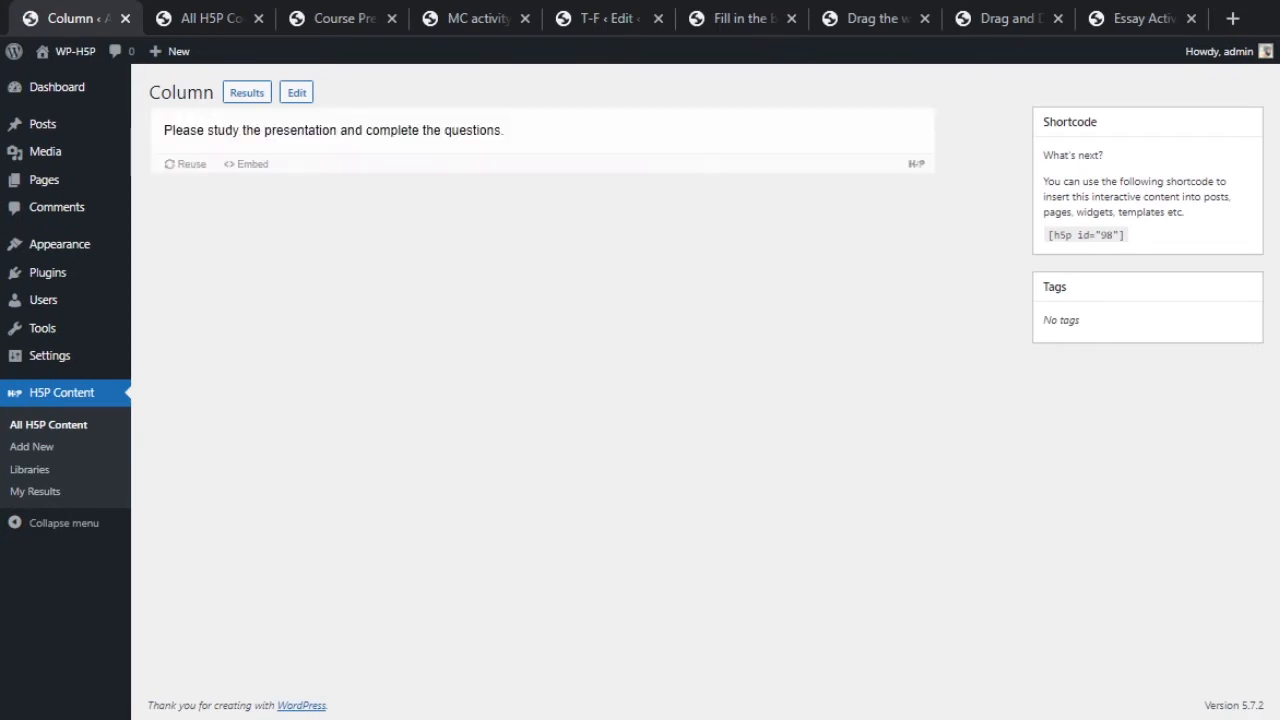
{"action": "left_click_drag", "start_coordinate": [165, 130], "coordinate": [514, 130]}
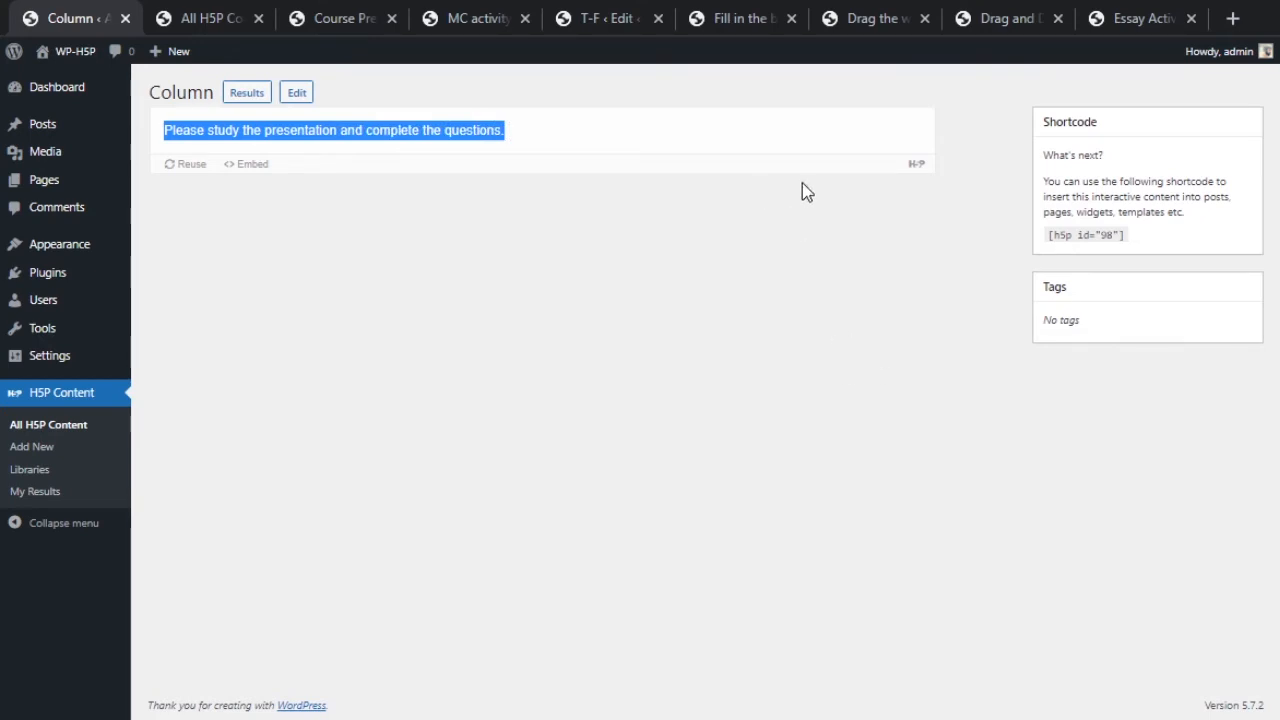
{"action": "left_click", "coordinate": [306, 96]}
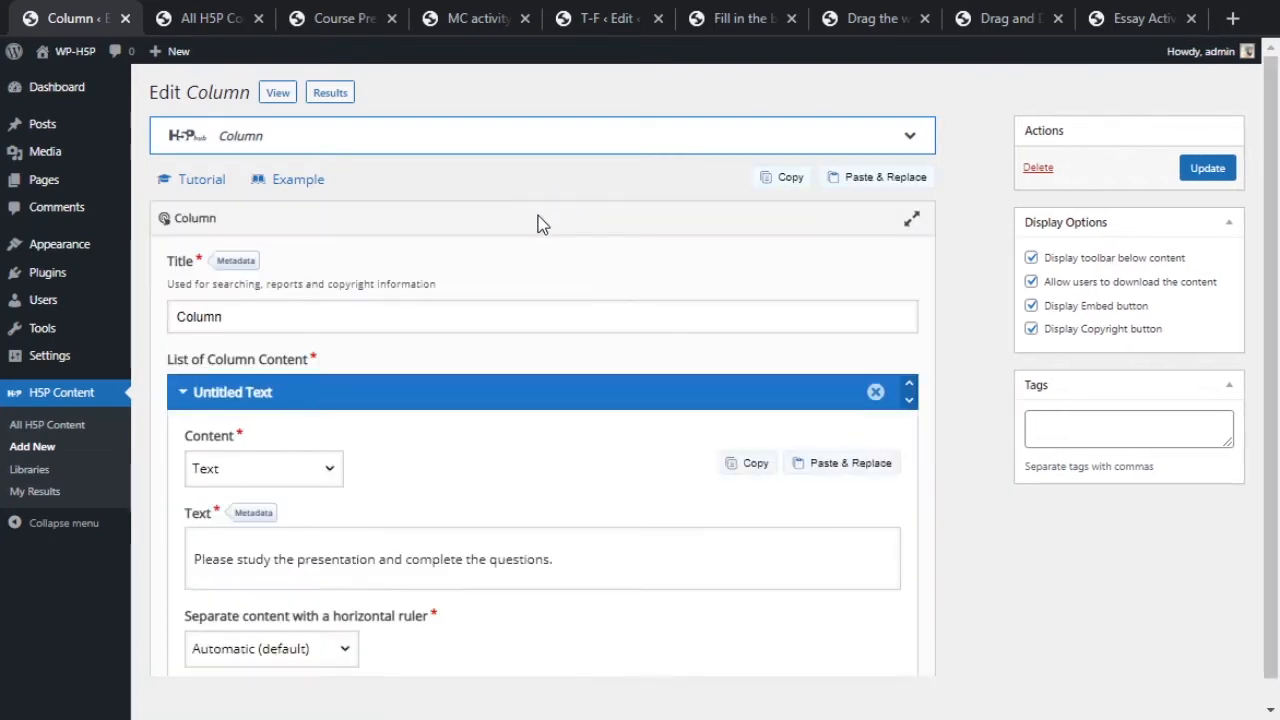
Add a second column item and set its content type to Course Presentation.
{"action": "scroll", "coordinate": [594, 329], "scroll_direction": "down", "scroll_amount": 2}
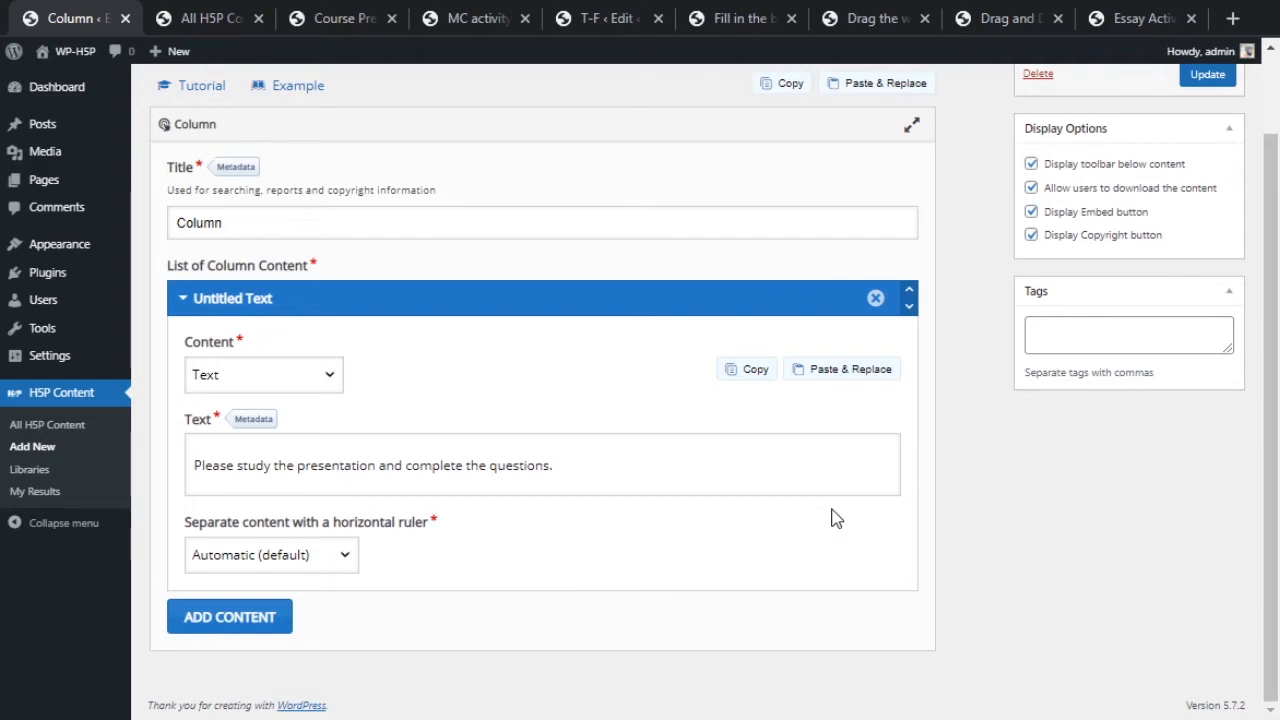
{"action": "left_click", "coordinate": [235, 637]}
{"action": "scroll", "coordinate": [345, 595], "scroll_direction": "down", "scroll_amount": 3}
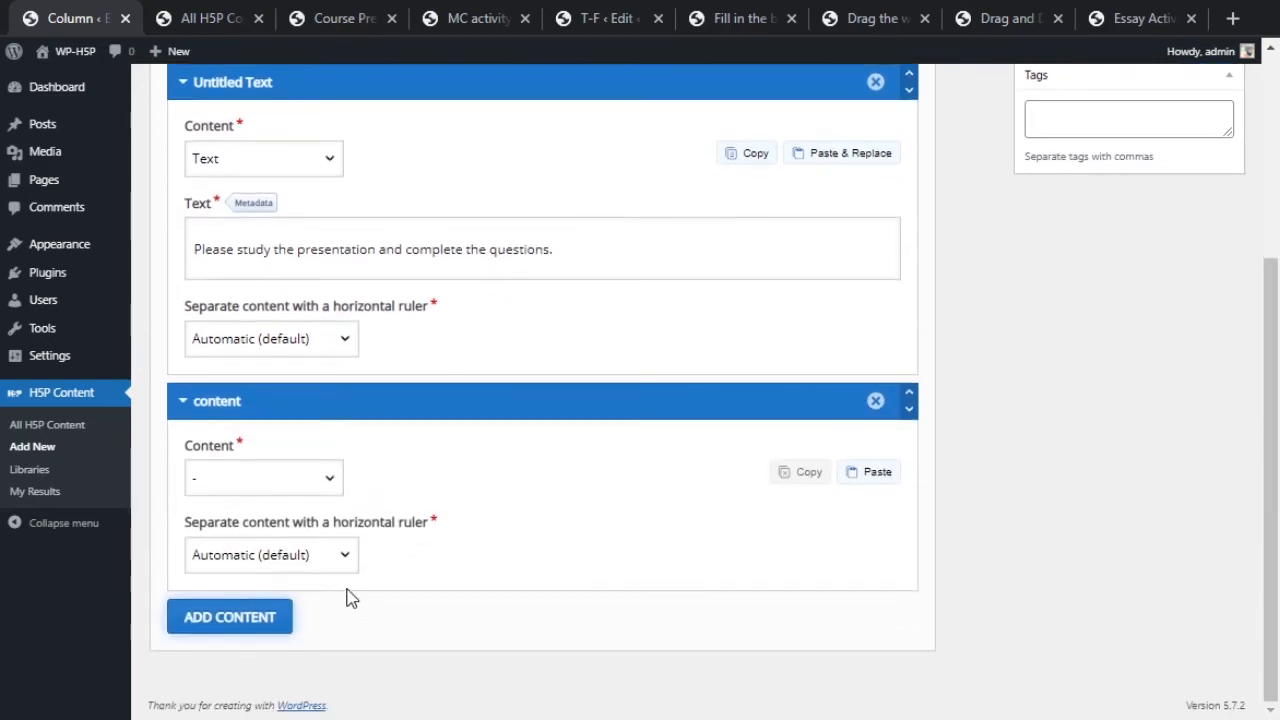
{"action": "left_click", "coordinate": [302, 470]}
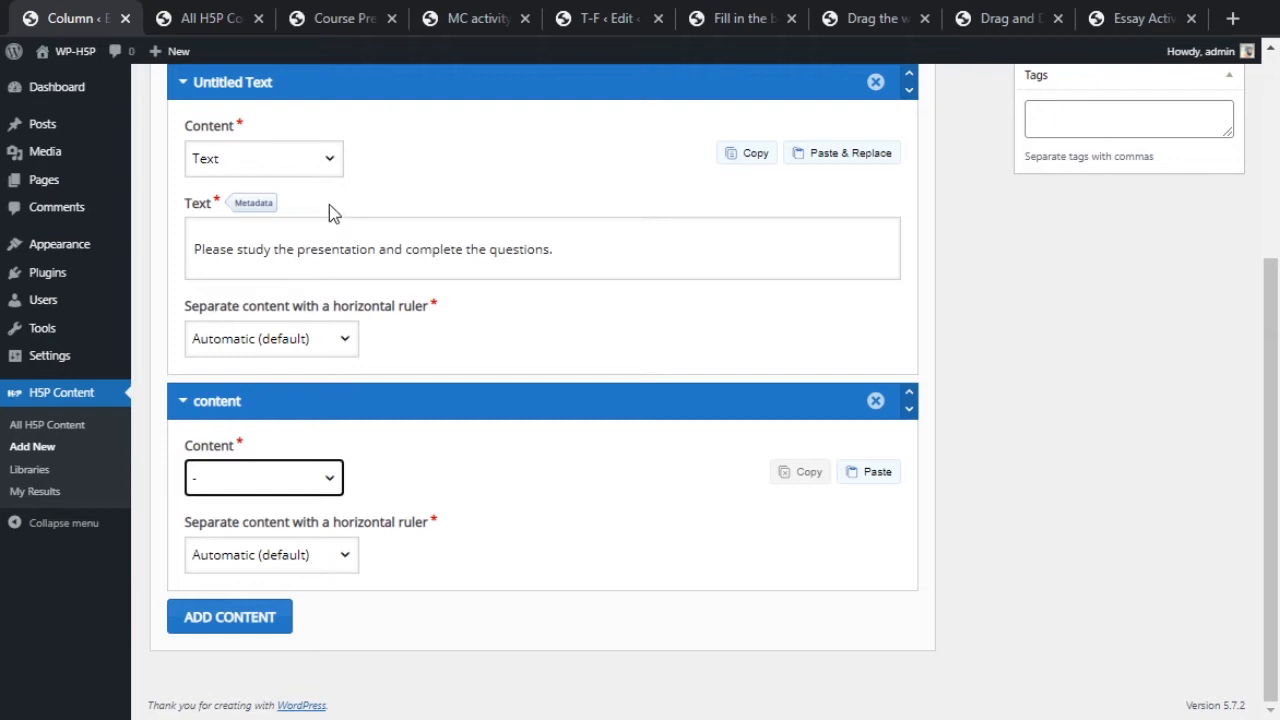
{"action": "left_click", "coordinate": [262, 118]}
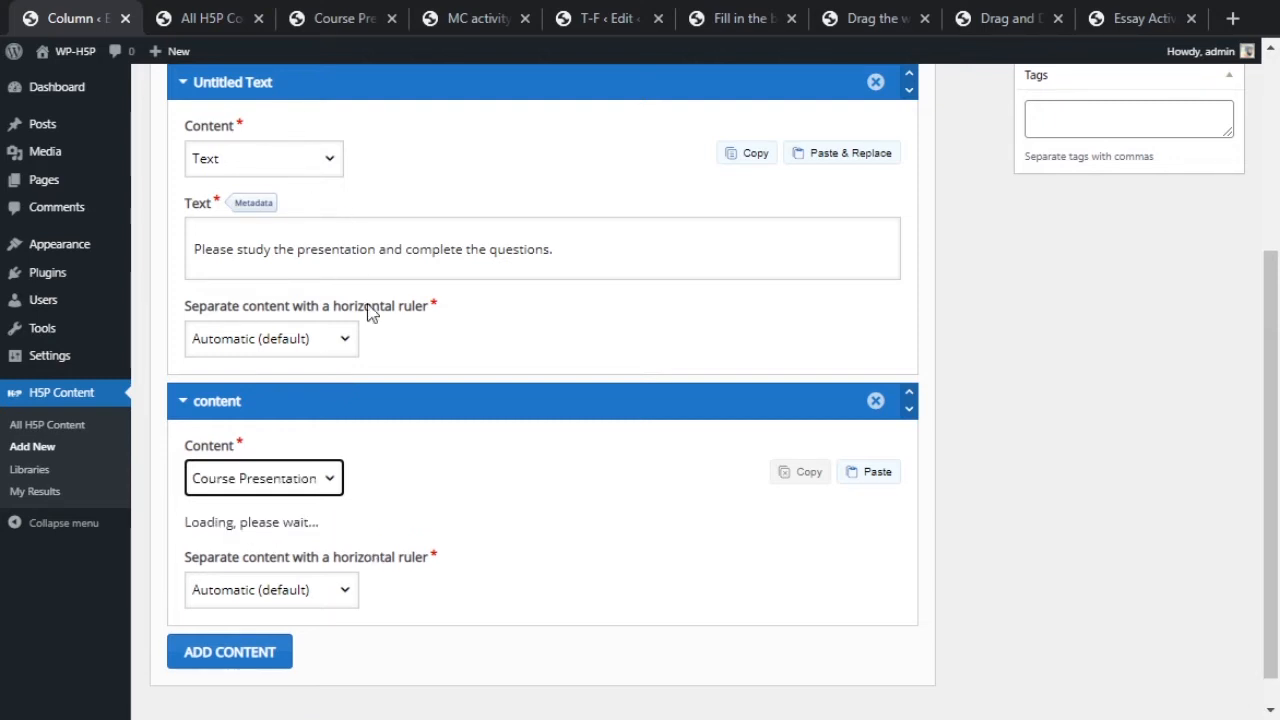
{"action": "left_click", "coordinate": [464, 461]}
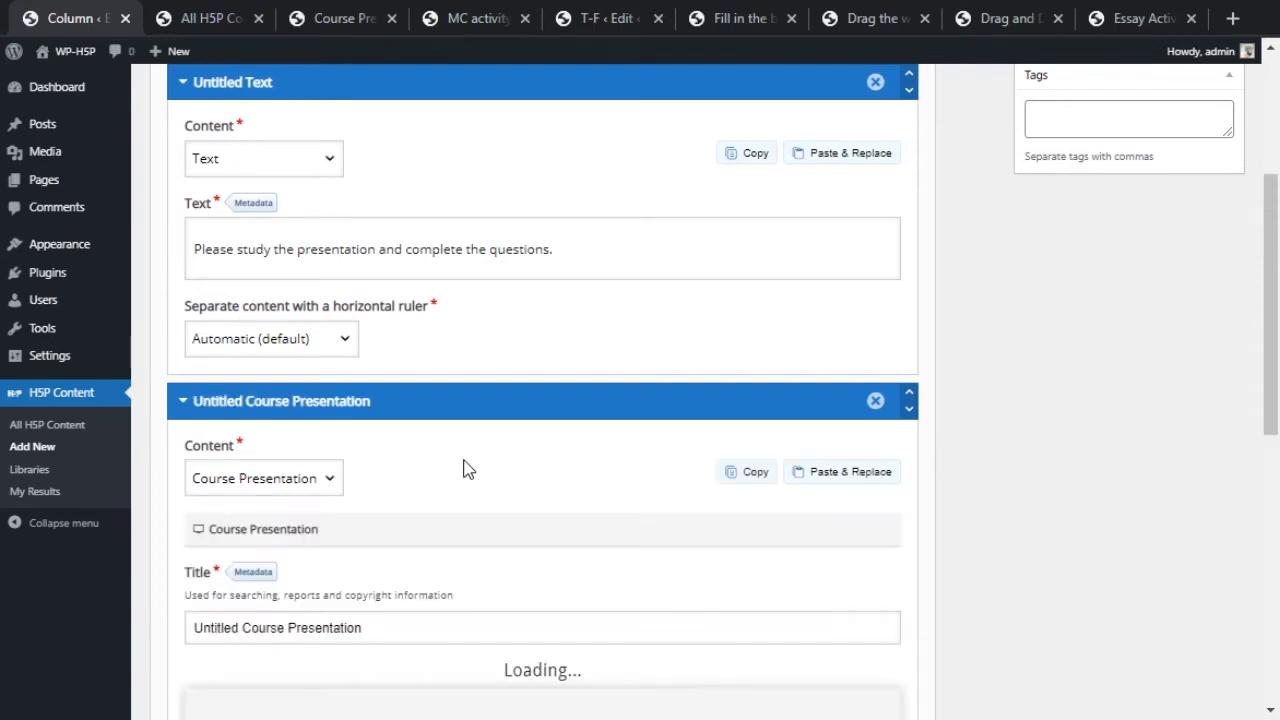
{"action": "scroll", "coordinate": [463, 465], "scroll_direction": "down", "scroll_amount": 4}
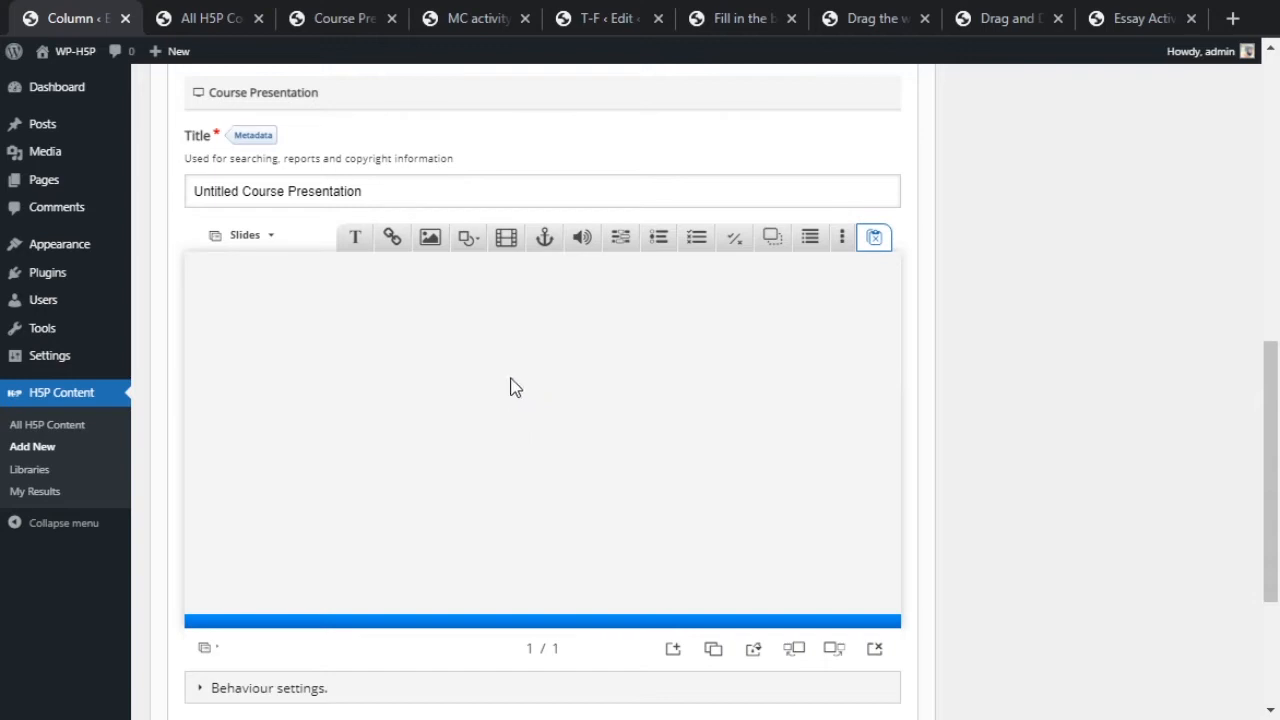
{"action": "scroll", "coordinate": [513, 388], "scroll_direction": "up", "scroll_amount": 2}
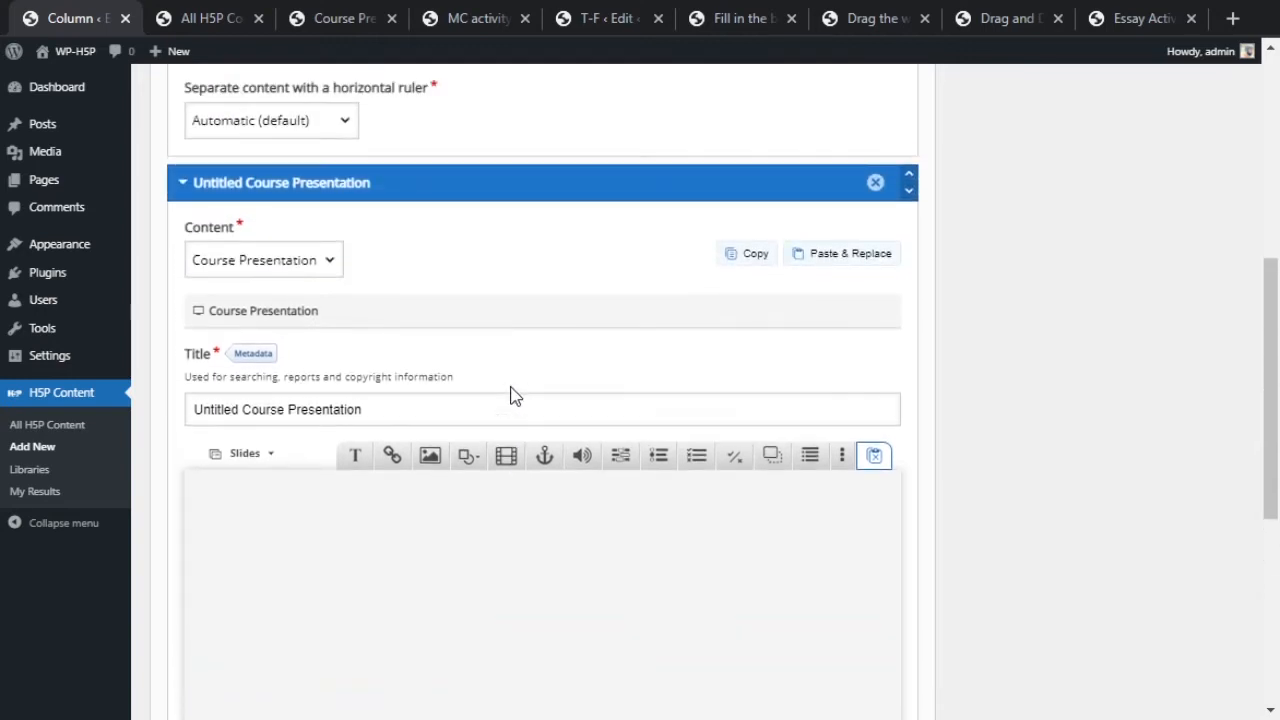
{"action": "scroll", "coordinate": [510, 395], "scroll_direction": "down", "scroll_amount": 1}
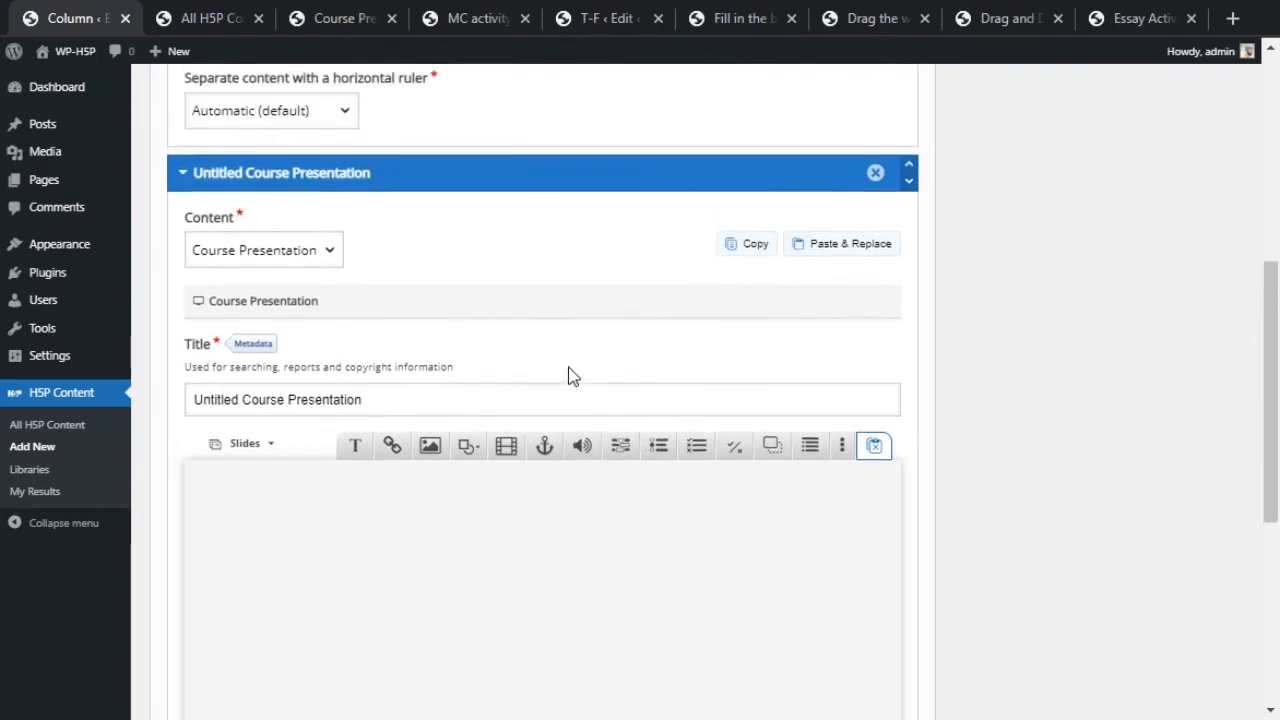
{"action": "scroll", "coordinate": [570, 368], "scroll_direction": "up", "scroll_amount": 1}
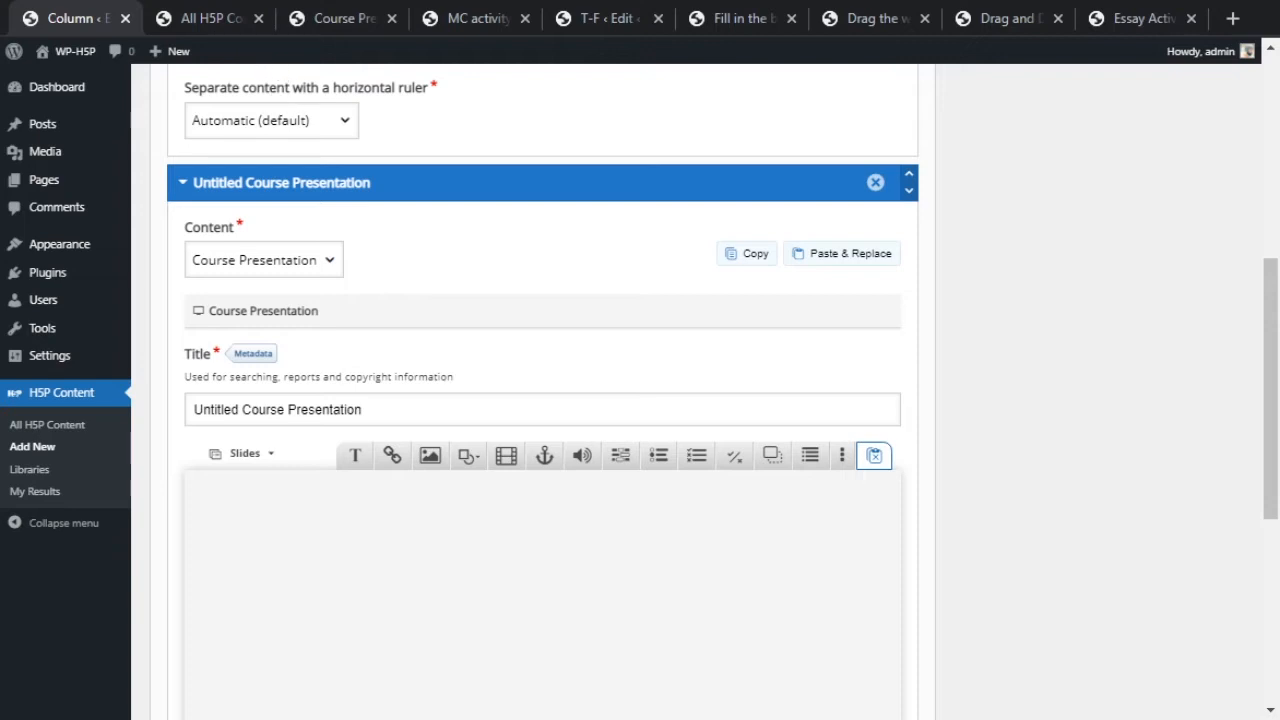
Look through the slides of the existing "Course Presentation" content, which is open for editing separately.
{"action": "left_click", "coordinate": [345, 20]}
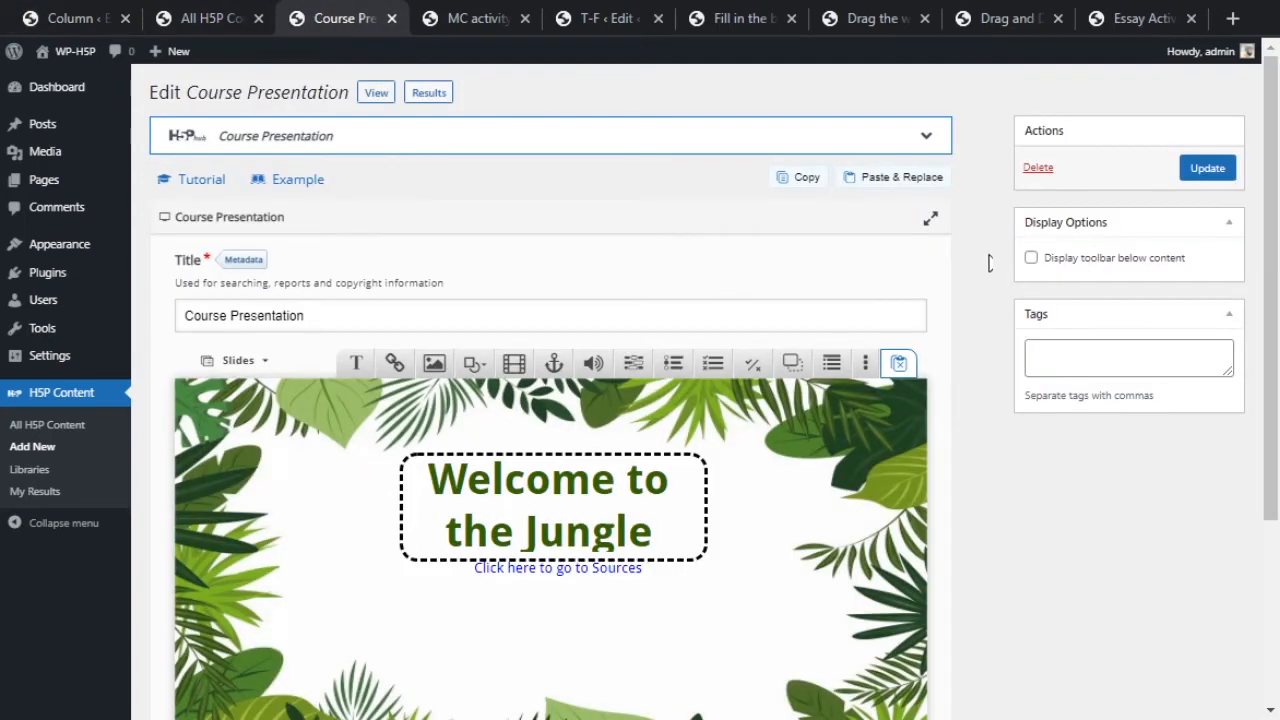
{"action": "scroll", "coordinate": [971, 288], "scroll_direction": "down", "scroll_amount": 3}
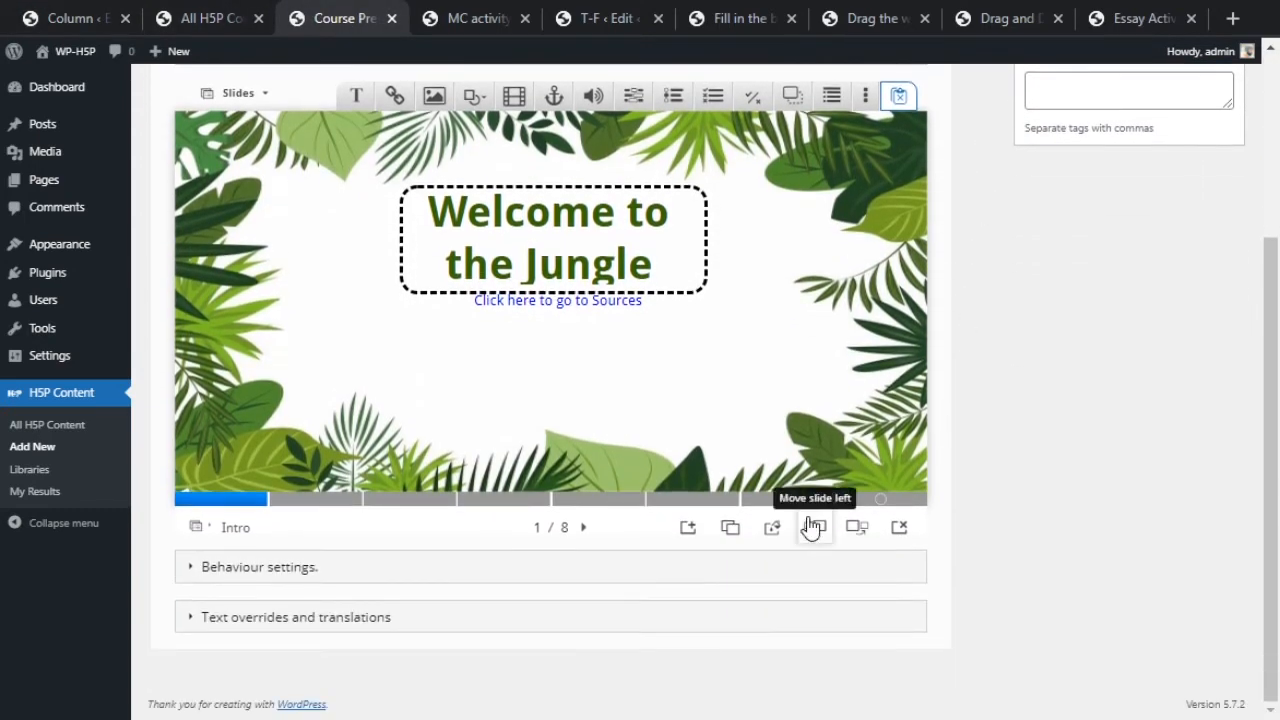
{"action": "left_click", "coordinate": [487, 499]}
{"action": "left_click", "coordinate": [565, 498]}
{"action": "left_click", "coordinate": [715, 500]}
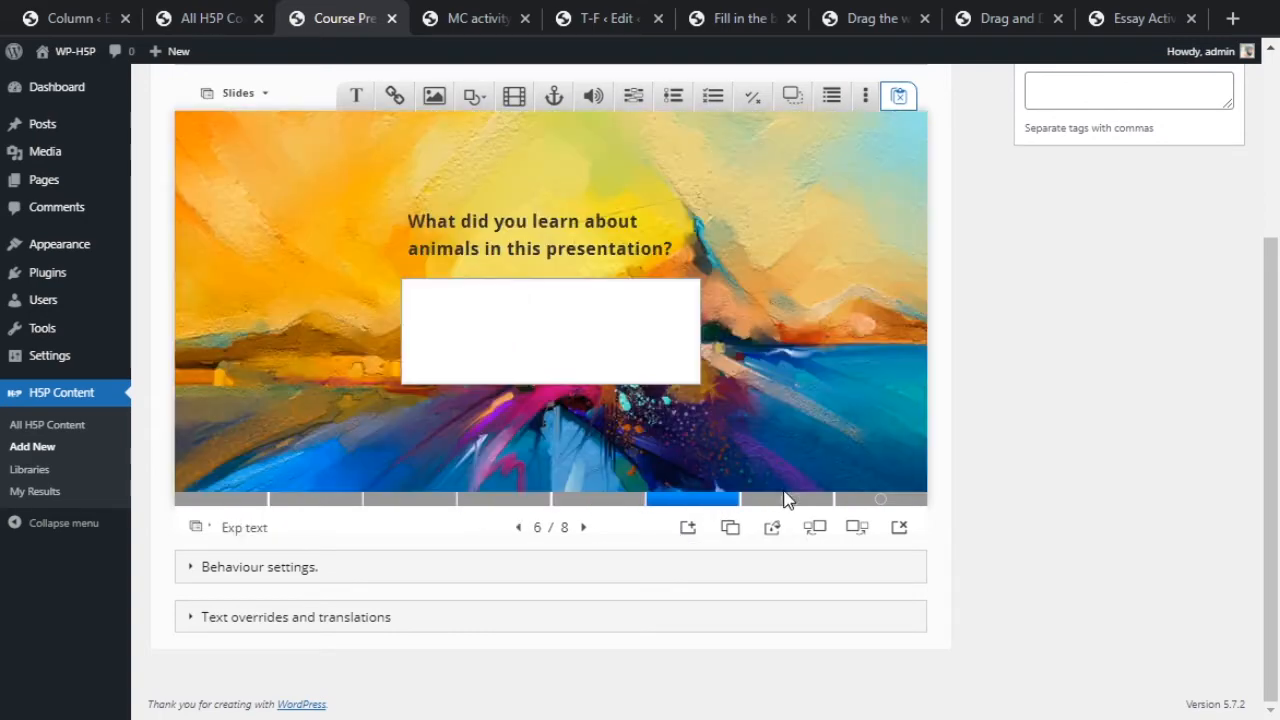
{"action": "left_click", "coordinate": [786, 498]}
{"action": "left_click", "coordinate": [884, 499]}
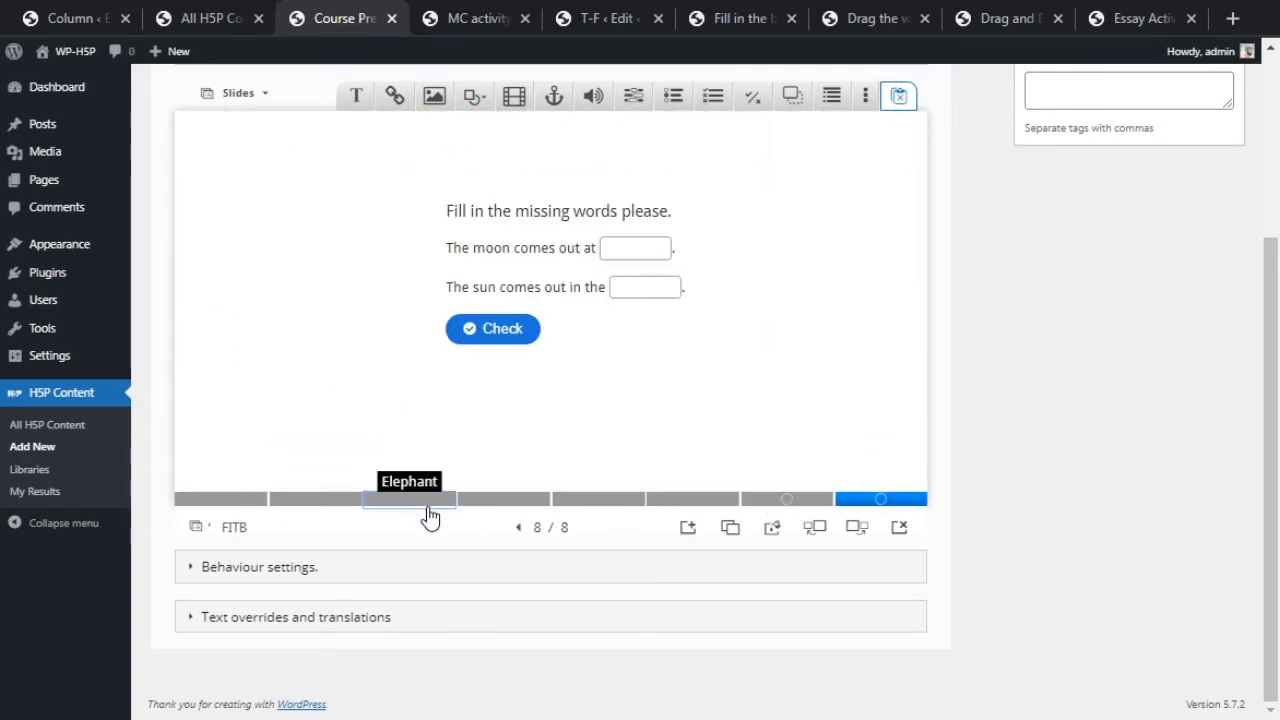
{"action": "left_click", "coordinate": [429, 499]}
{"action": "left_click", "coordinate": [220, 499]}
{"action": "scroll", "coordinate": [530, 483], "scroll_direction": "up", "scroll_amount": 3}
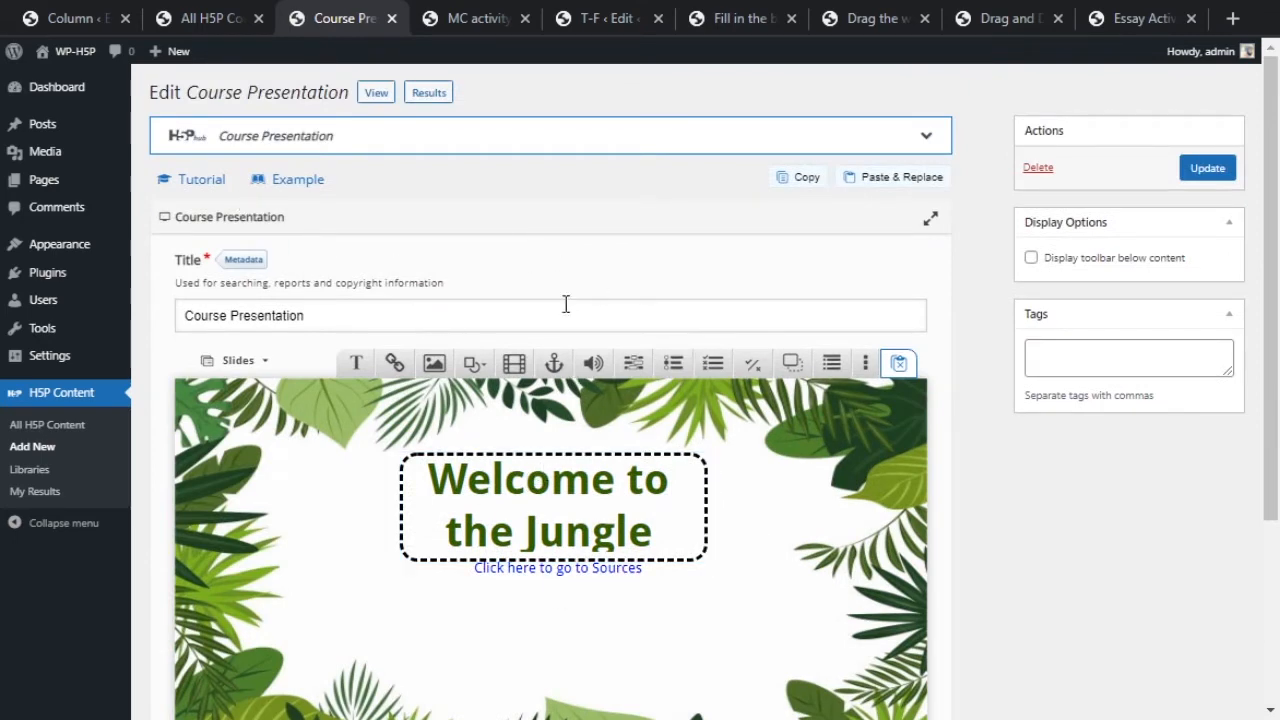
Copy the existing course presentation and try to replace the column's empty Course Presentation item with it.
{"action": "left_click", "coordinate": [796, 186]}
{"action": "left_click", "coordinate": [85, 18]}
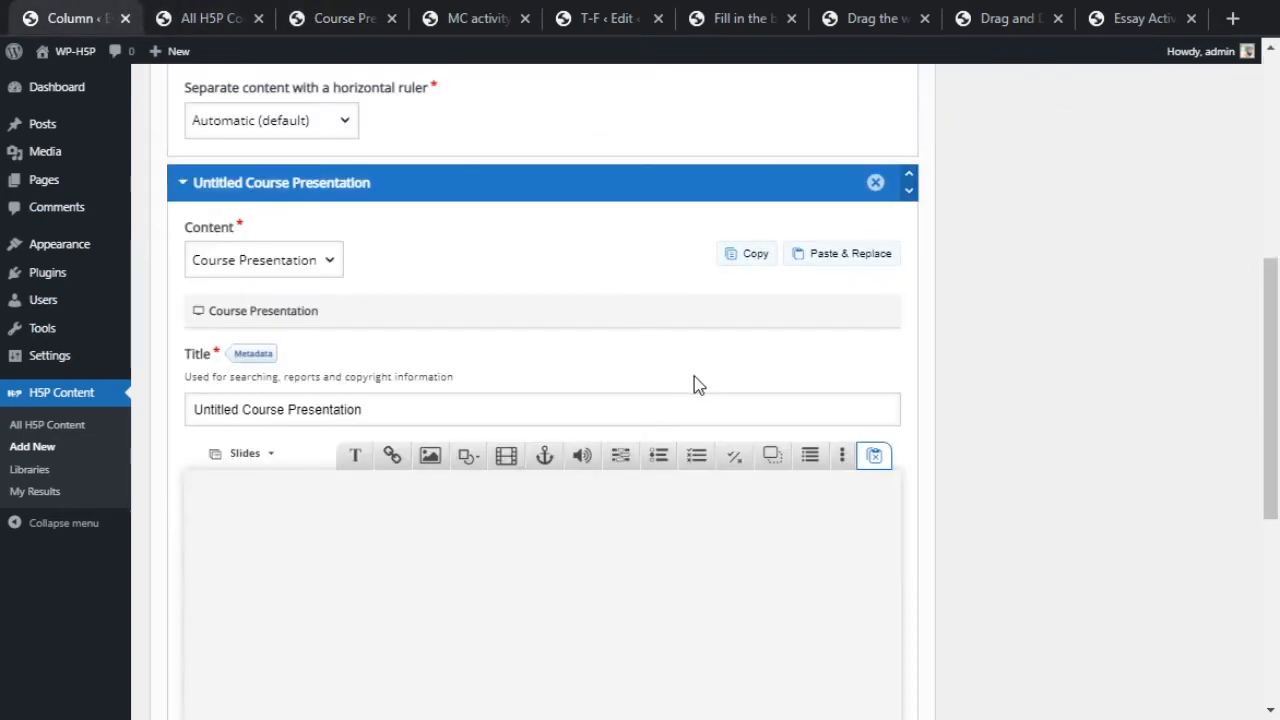
{"action": "scroll", "coordinate": [732, 383], "scroll_direction": "down", "scroll_amount": 1}
{"action": "scroll", "coordinate": [866, 300], "scroll_direction": "up", "scroll_amount": 1}
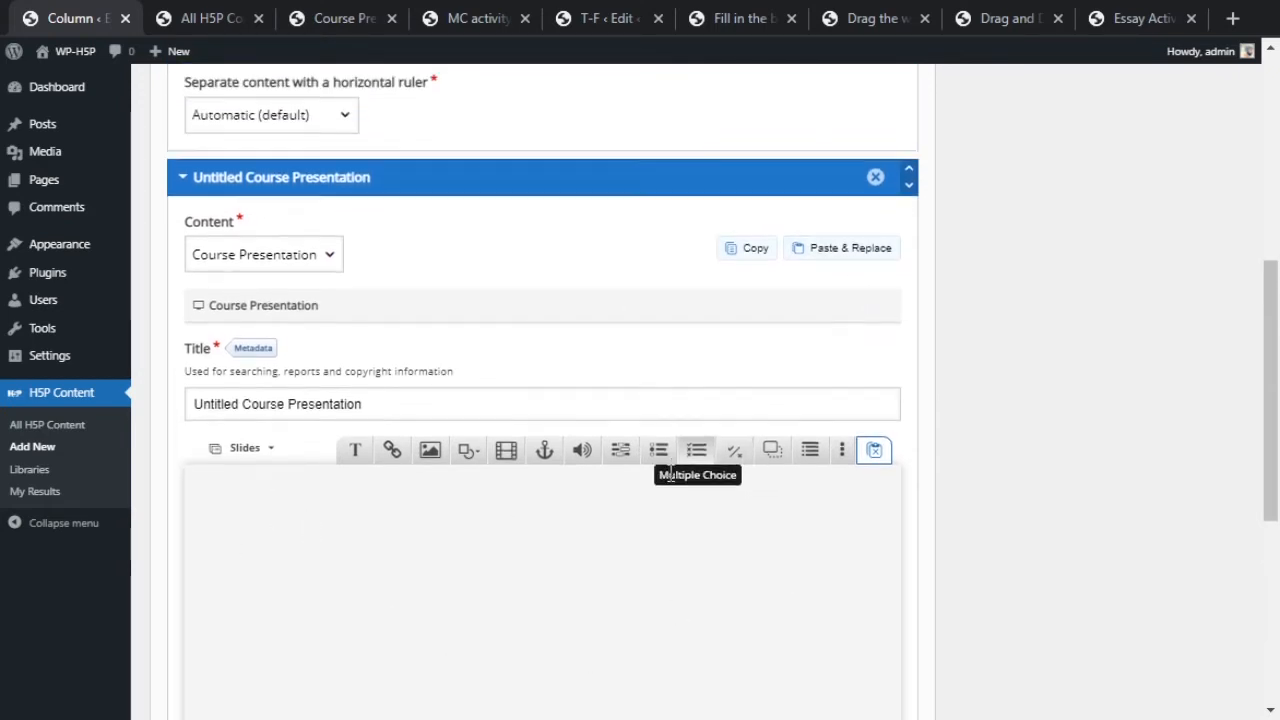
{"action": "scroll", "coordinate": [629, 526], "scroll_direction": "down", "scroll_amount": 2}
{"action": "scroll", "coordinate": [724, 532], "scroll_direction": "up", "scroll_amount": 1}
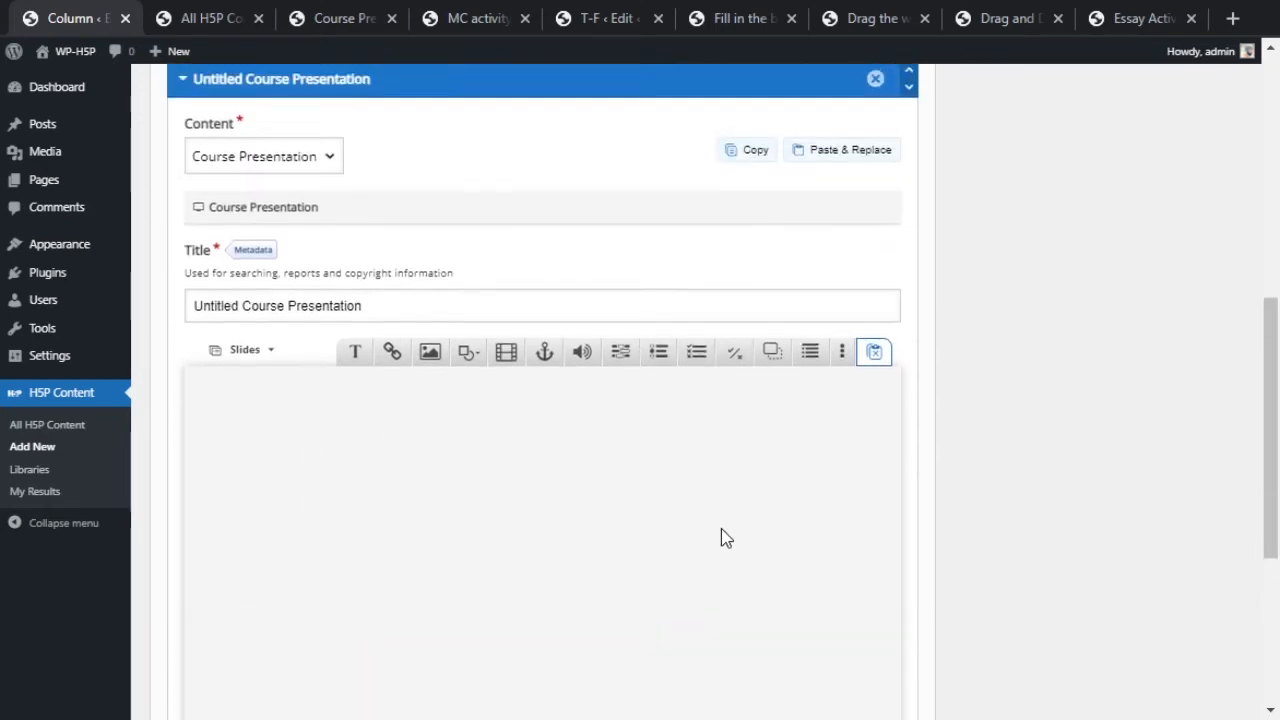
{"action": "scroll", "coordinate": [726, 538], "scroll_direction": "up", "scroll_amount": 1}
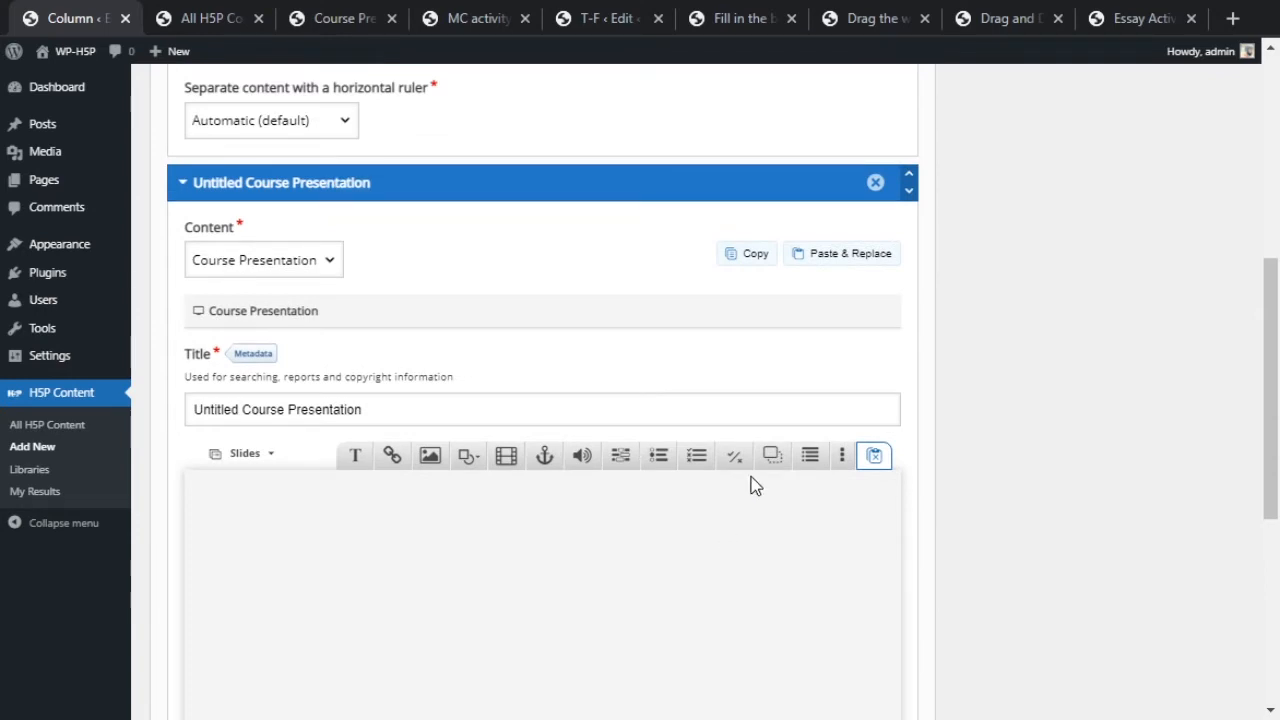
{"action": "left_click", "coordinate": [836, 262]}
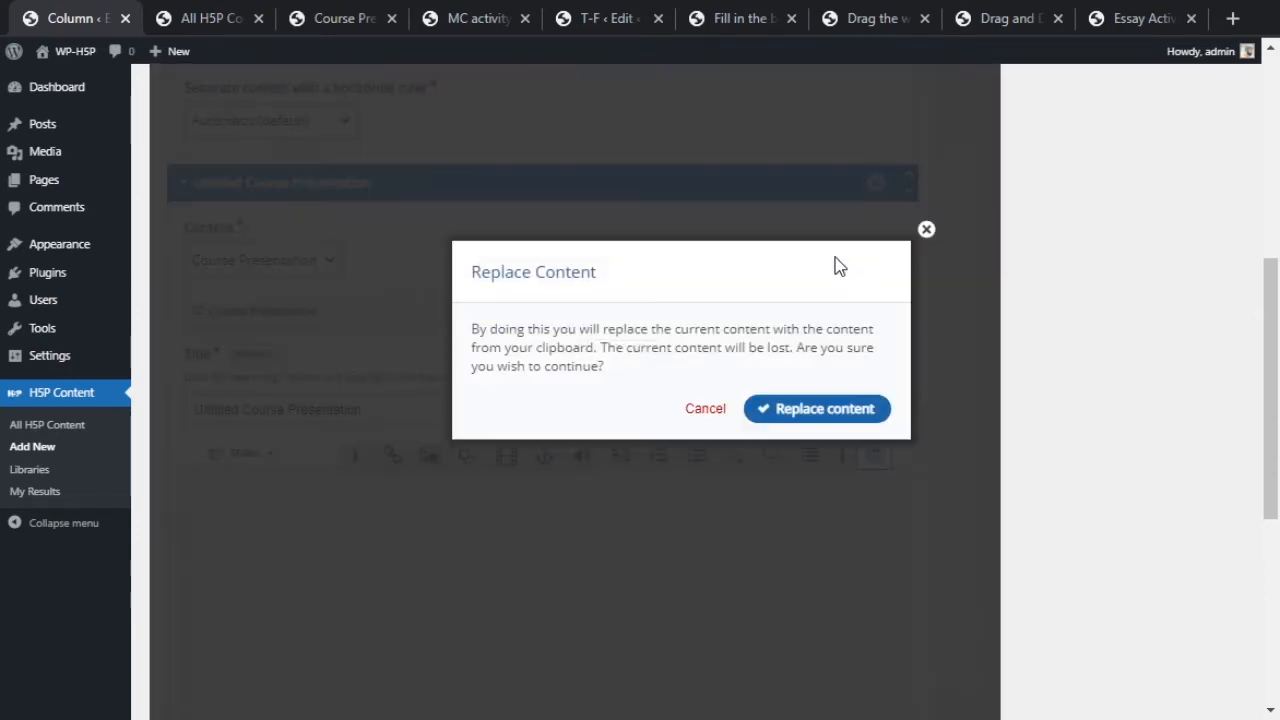
{"action": "left_click", "coordinate": [714, 416]}
Remove the empty Course Presentation item from the column.
{"action": "left_click", "coordinate": [876, 183]}
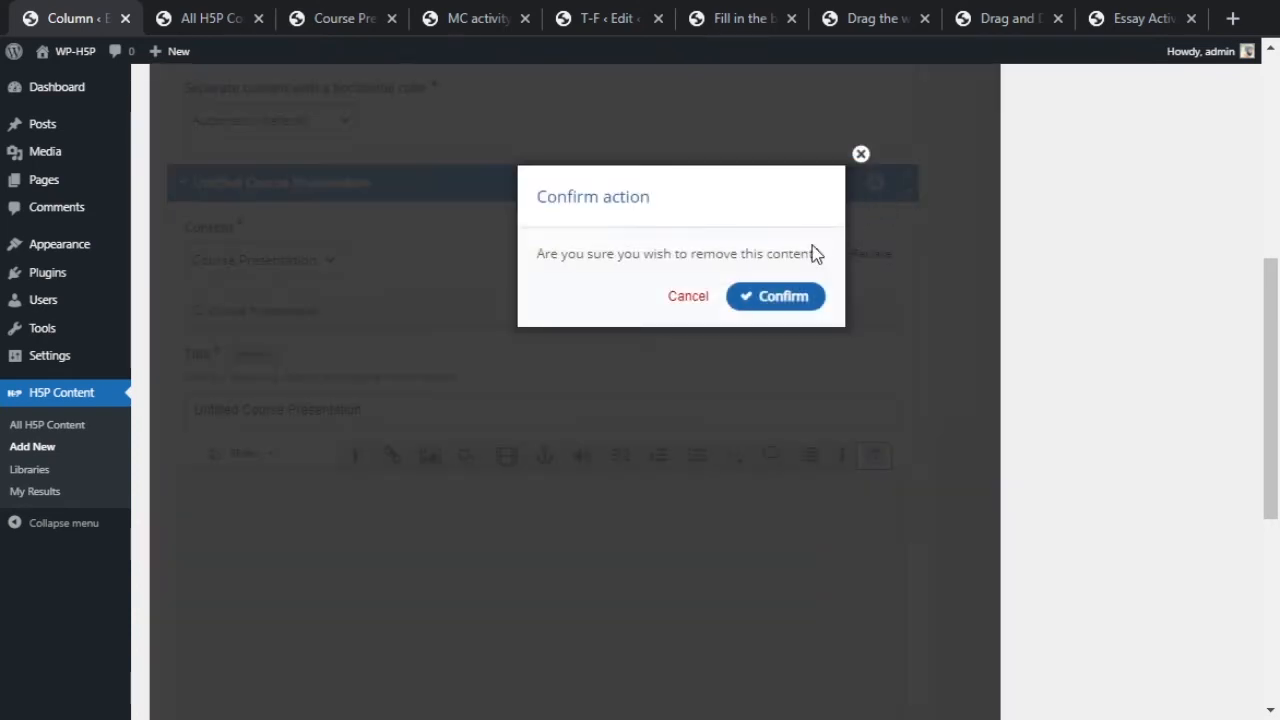
{"action": "left_click", "coordinate": [770, 296]}
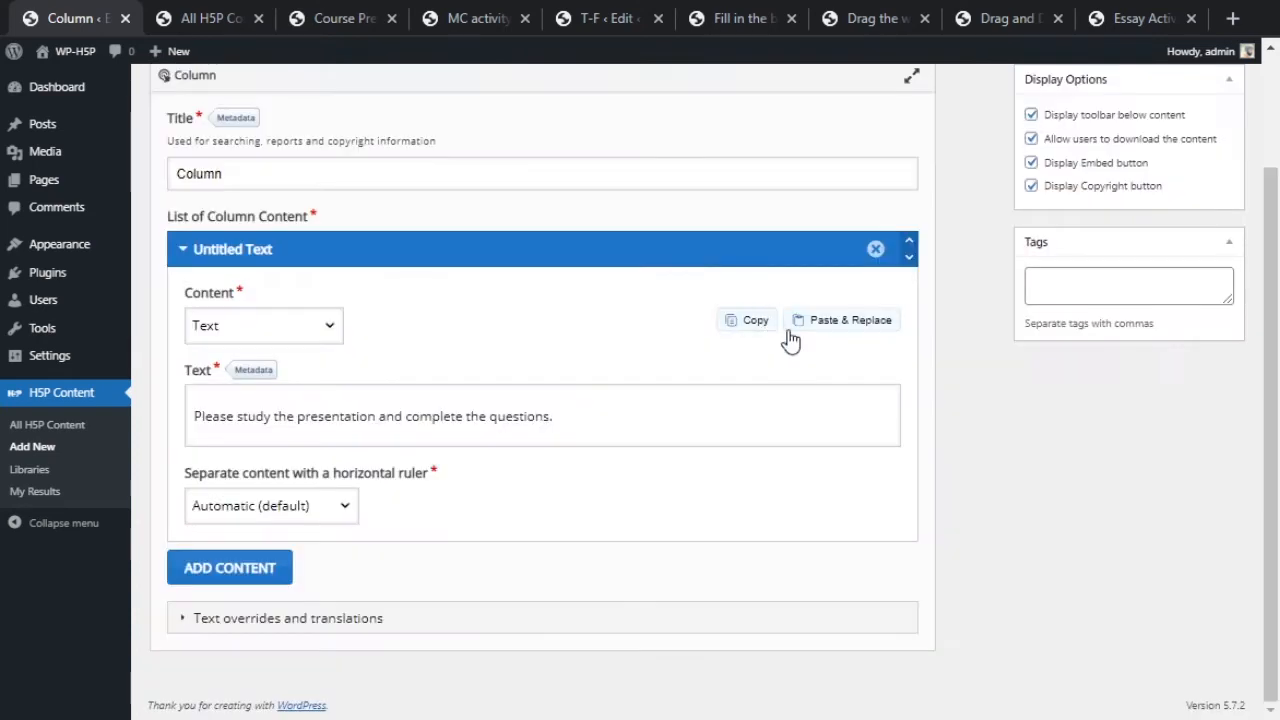
Add a new item below the column's text and paste a copy of the existing "Course Presentation" content into it.
{"action": "left_click", "coordinate": [243, 568]}
{"action": "scroll", "coordinate": [517, 549], "scroll_direction": "down", "scroll_amount": 2}
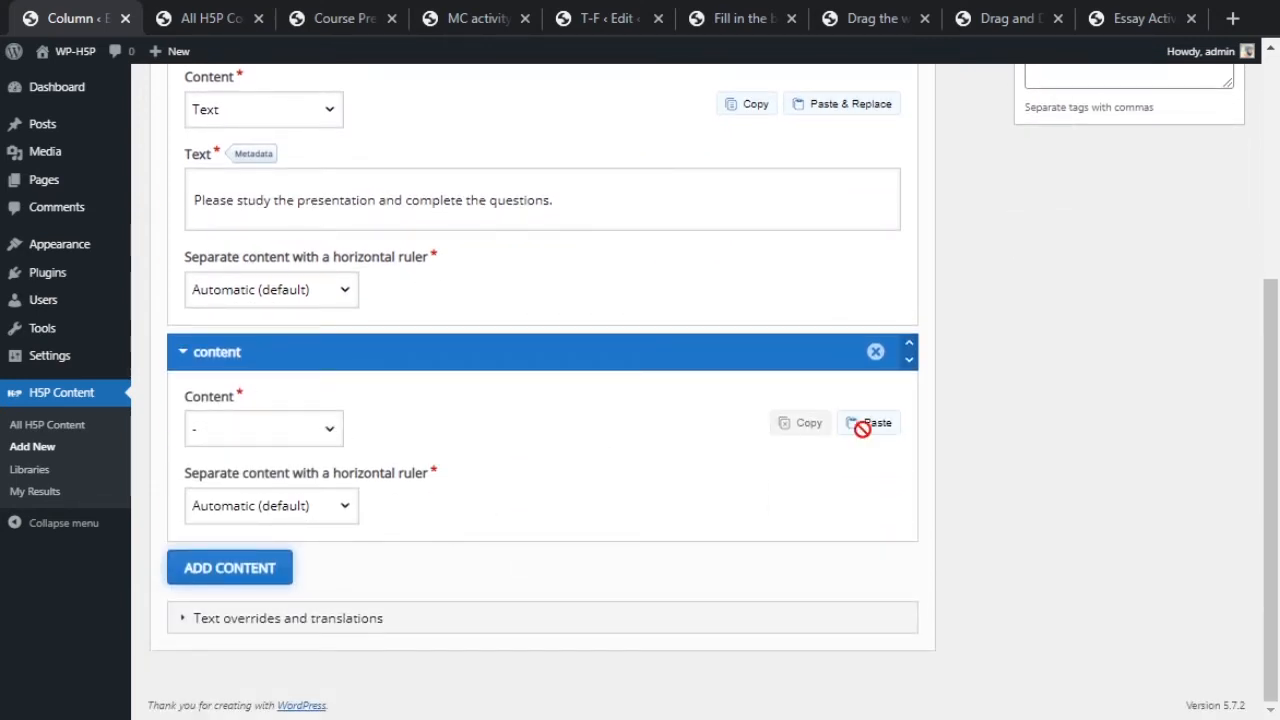
{"action": "left_click", "coordinate": [333, 10]}
{"action": "left_click", "coordinate": [791, 181]}
{"action": "left_click", "coordinate": [52, 12]}
{"action": "left_click", "coordinate": [877, 425]}
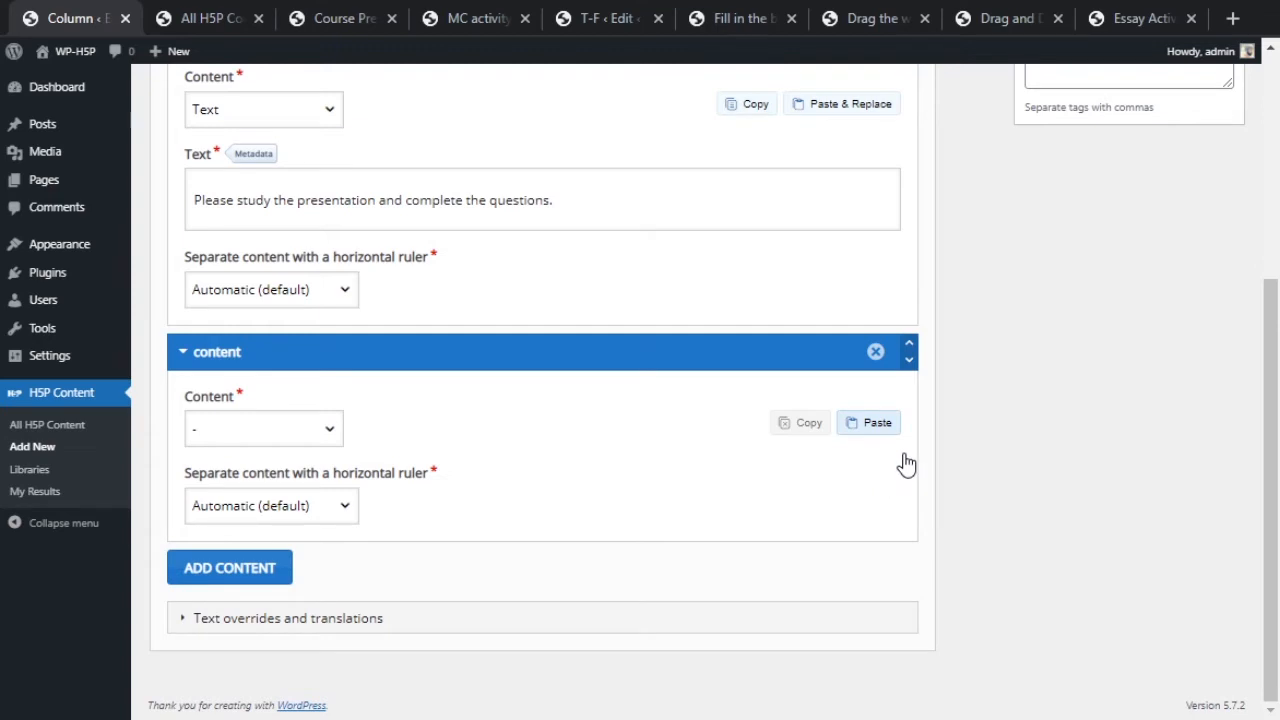
{"action": "scroll", "coordinate": [786, 486], "scroll_direction": "down", "scroll_amount": 3}
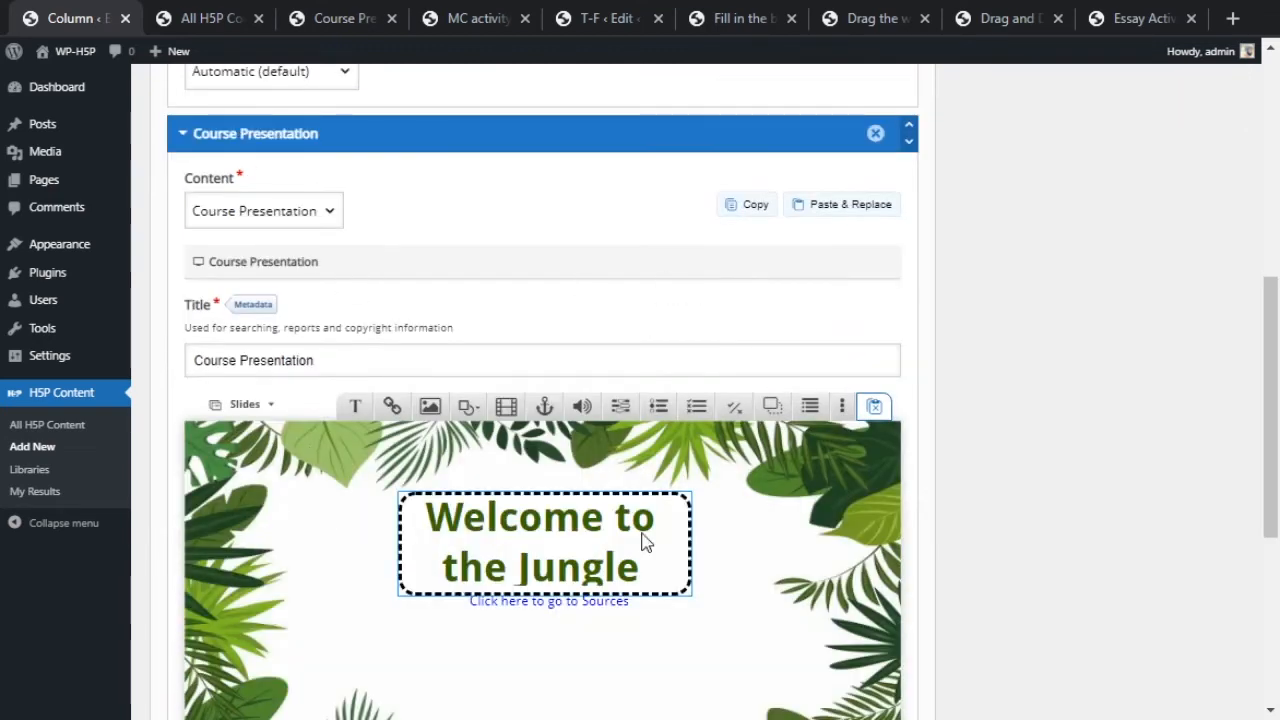
Set the course presentation item's horizontal ruler separation to "Always use ruler above".
{"action": "scroll", "coordinate": [708, 520], "scroll_direction": "down", "scroll_amount": 5}
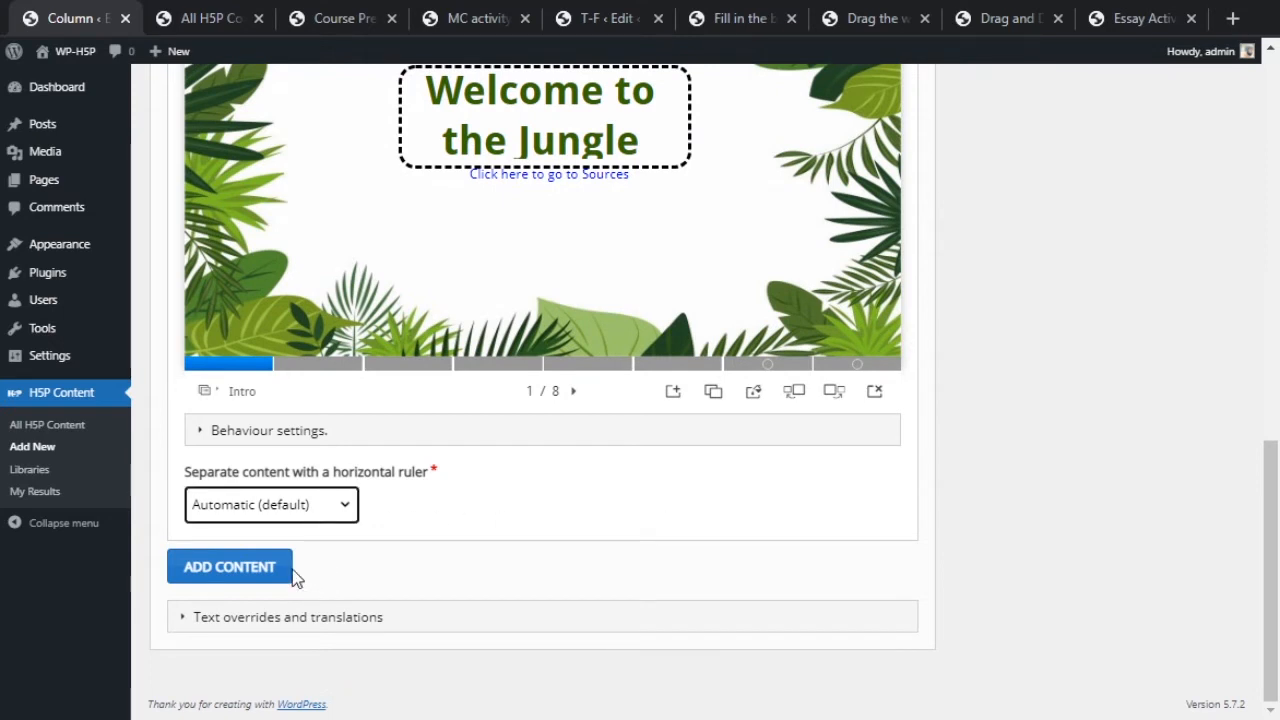
{"action": "left_click", "coordinate": [250, 580]}
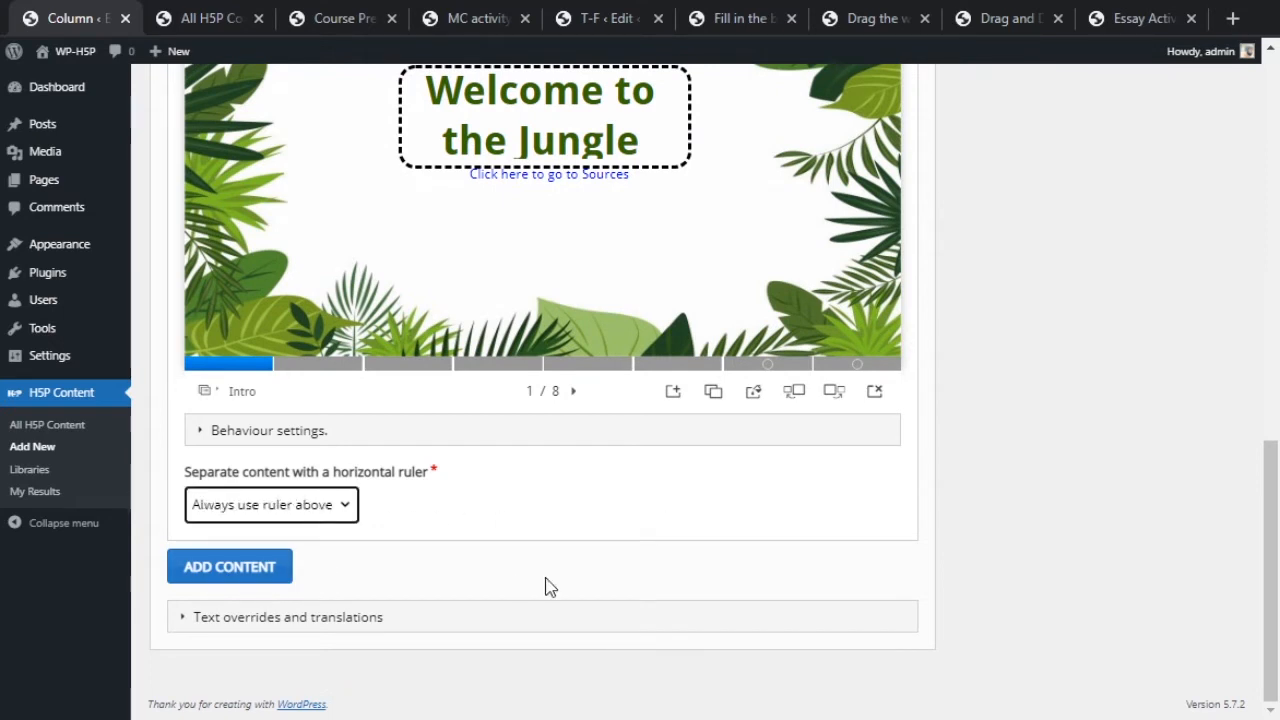
{"action": "left_click", "coordinate": [527, 523]}
{"action": "scroll", "coordinate": [594, 529], "scroll_direction": "up", "scroll_amount": 10}
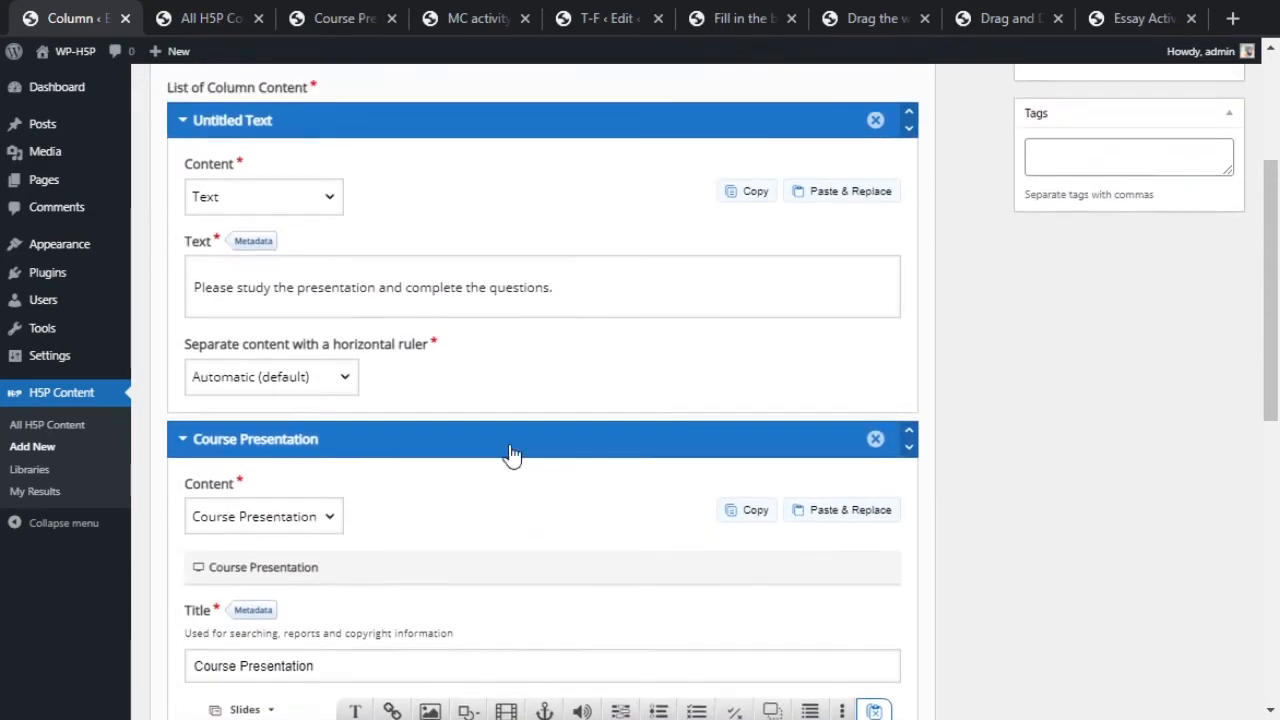
{"action": "left_click", "coordinate": [230, 332]}
{"action": "left_click_drag", "start_coordinate": [497, 343], "coordinate": [237, 345]}
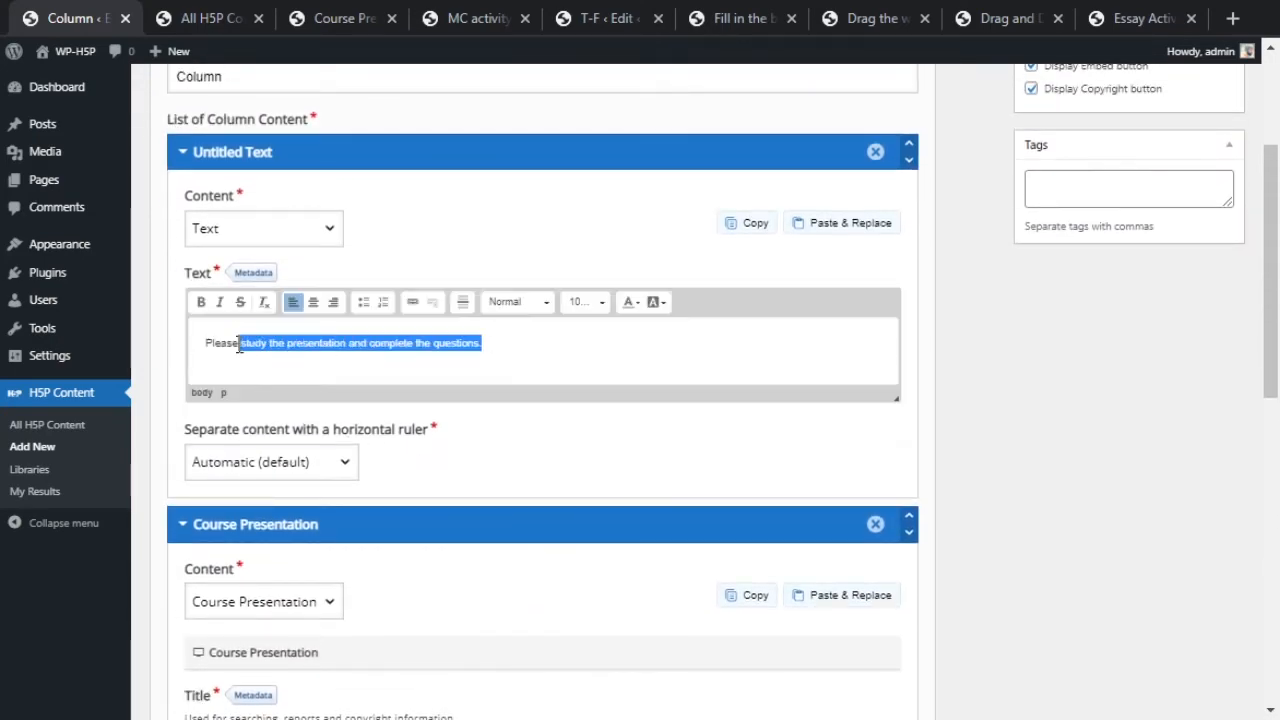
{"action": "scroll", "coordinate": [523, 358], "scroll_direction": "down", "scroll_amount": 3}
{"action": "scroll", "coordinate": [523, 358], "scroll_direction": "down", "scroll_amount": 1}
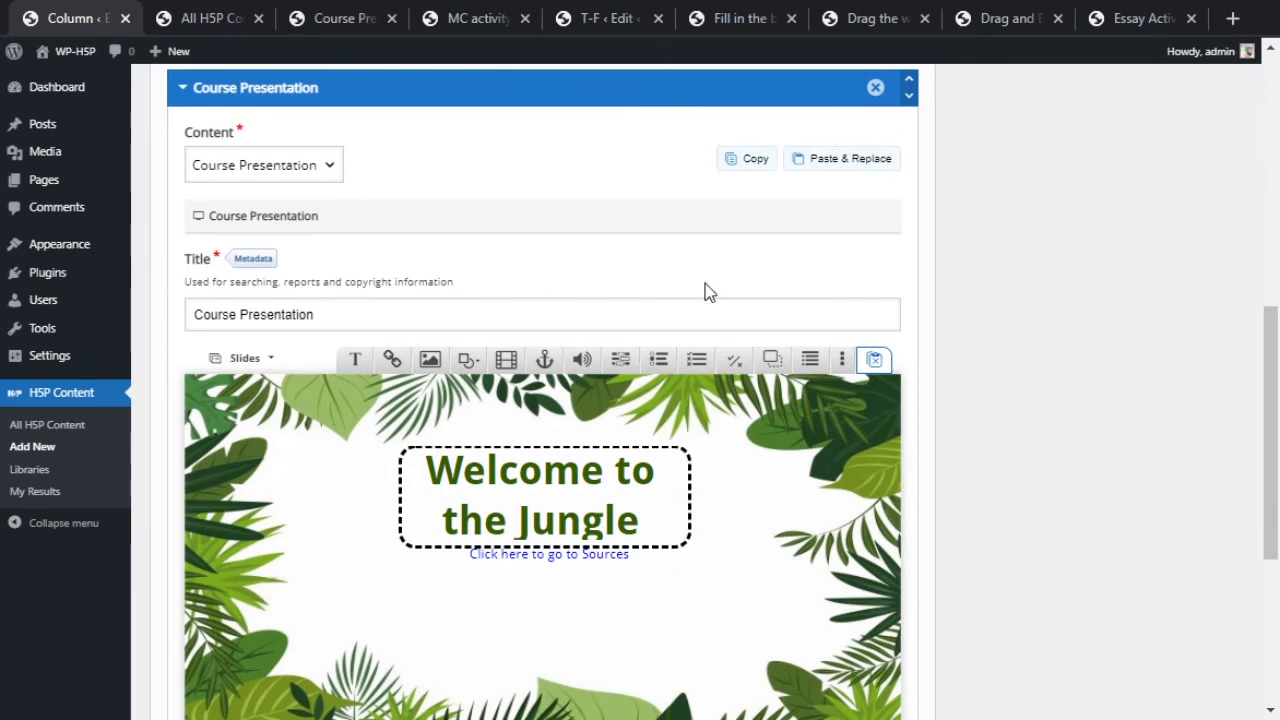
Save the column with its instruction text and pasted course presentation by updating the content.
{"action": "scroll", "coordinate": [929, 471], "scroll_direction": "up", "scroll_amount": 2}
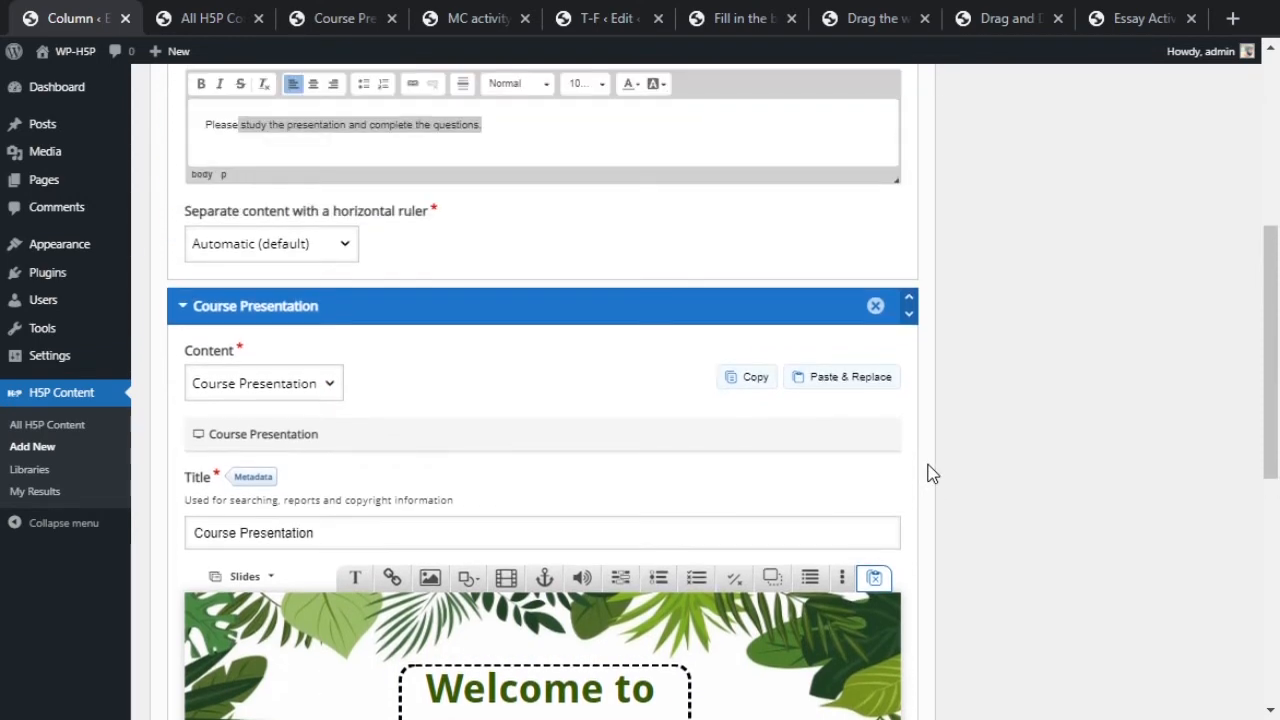
{"action": "scroll", "coordinate": [945, 462], "scroll_direction": "up", "scroll_amount": 2}
{"action": "left_click", "coordinate": [946, 355]}
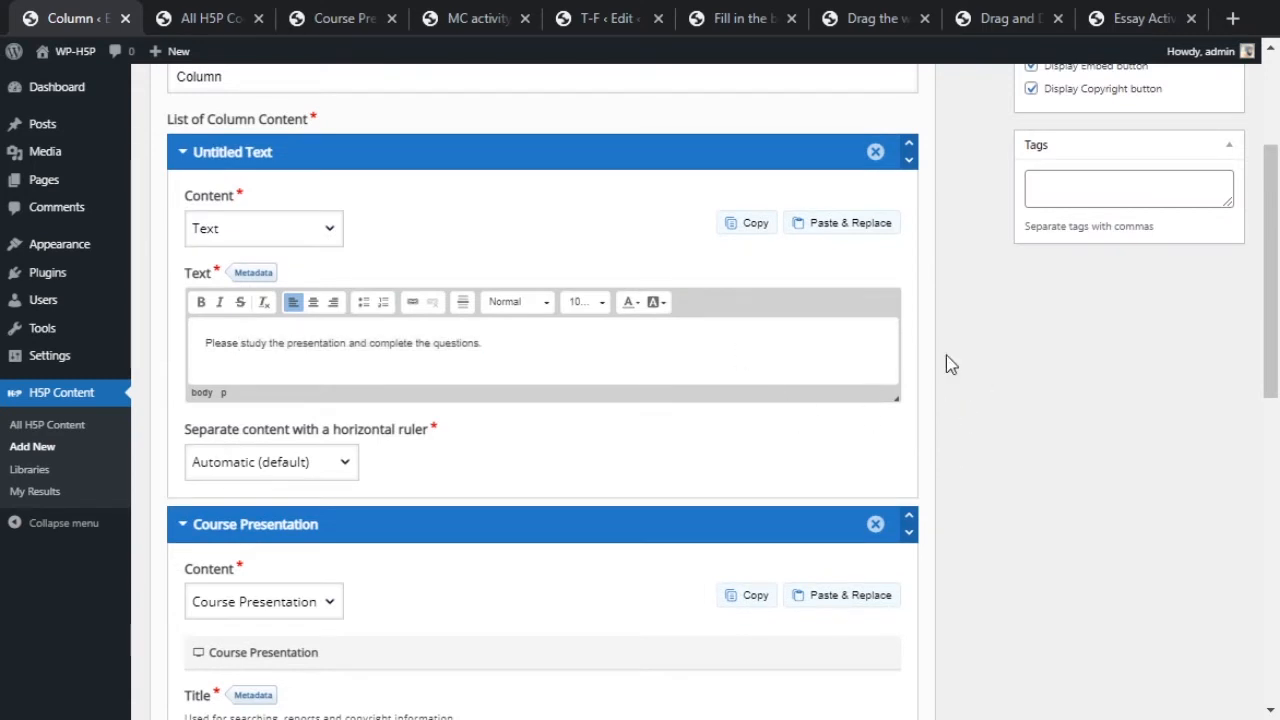
{"action": "scroll", "coordinate": [946, 355], "scroll_direction": "up", "scroll_amount": 2}
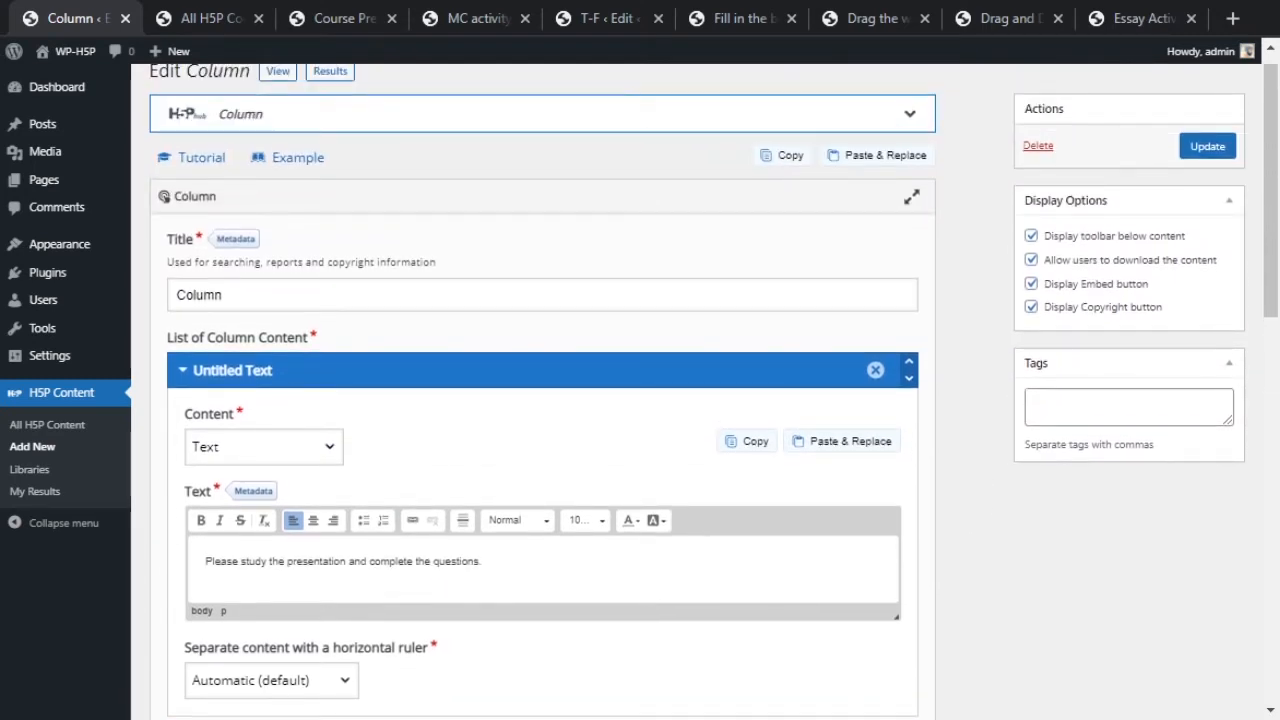
{"action": "left_click", "coordinate": [1210, 152]}
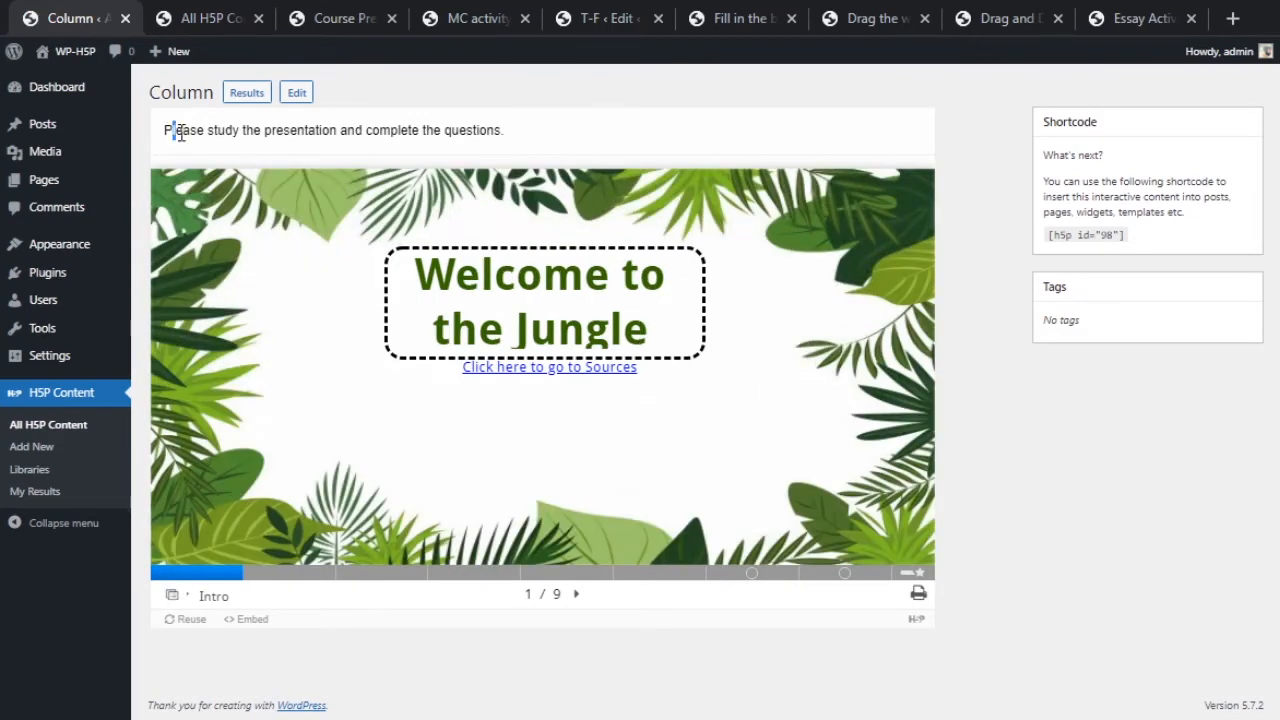
Review the saved column's instruction text and look through several slides of the embedded course presentation.
{"action": "left_click_drag", "start_coordinate": [180, 133], "coordinate": [409, 163]}
{"action": "left_click", "coordinate": [413, 163]}
{"action": "left_click", "coordinate": [600, 576]}
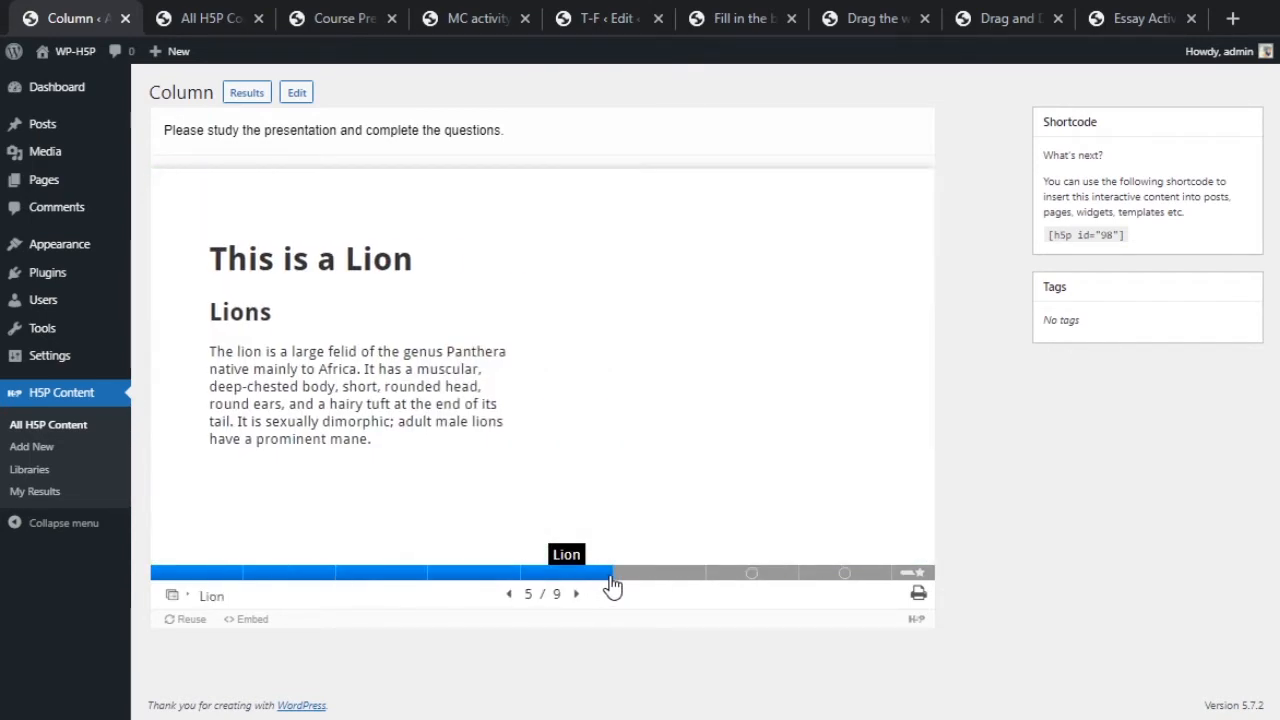
{"action": "left_click", "coordinate": [786, 576]}
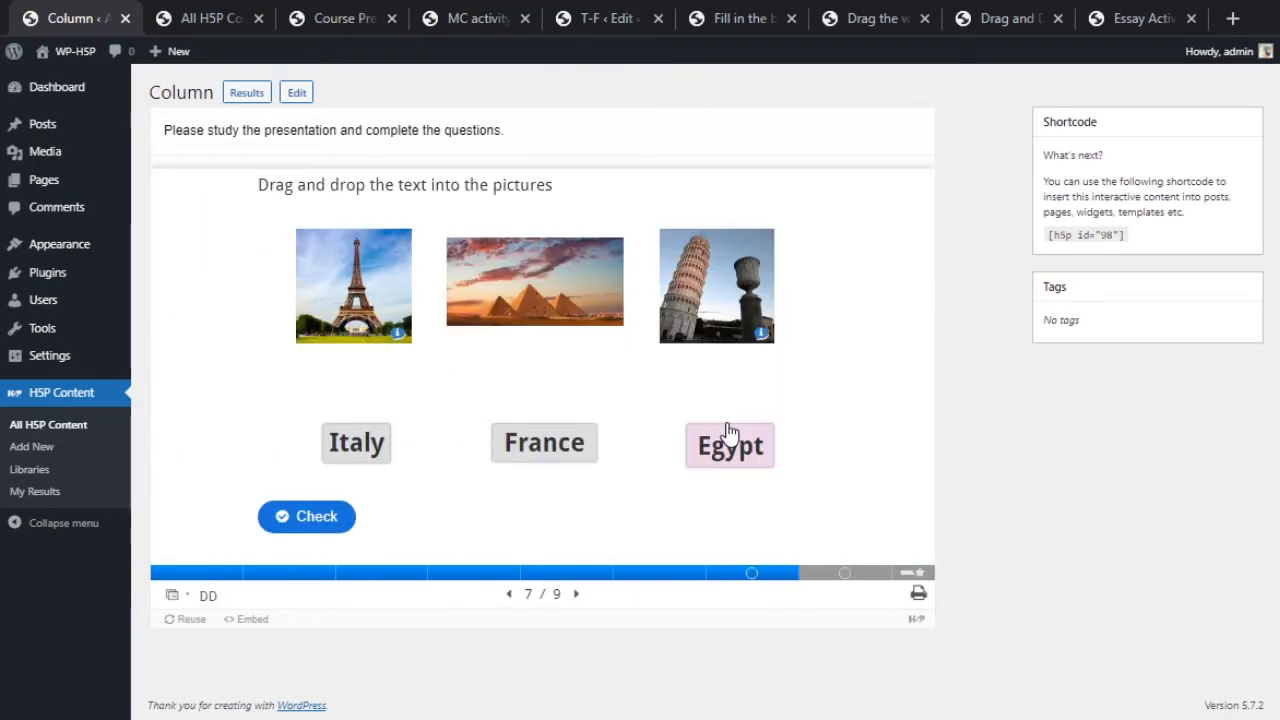
{"action": "left_click", "coordinate": [570, 572]}
{"action": "left_click", "coordinate": [487, 570]}
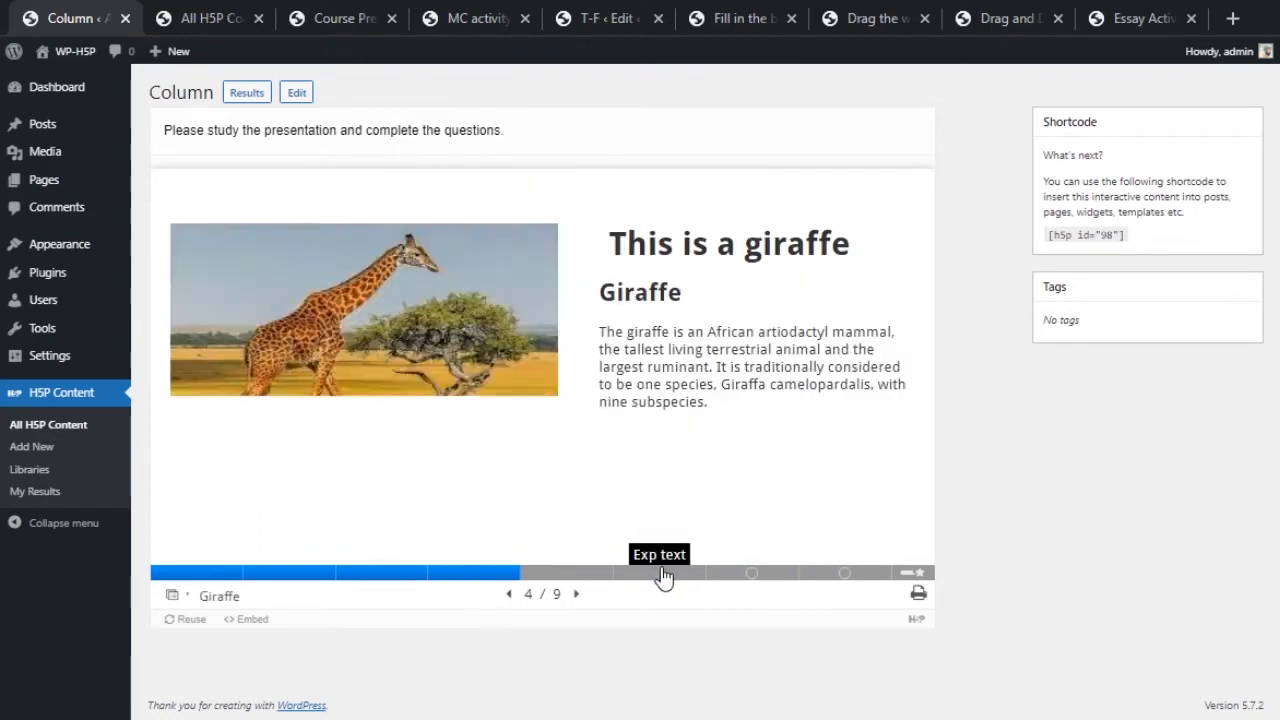
{"action": "left_click", "coordinate": [663, 575]}
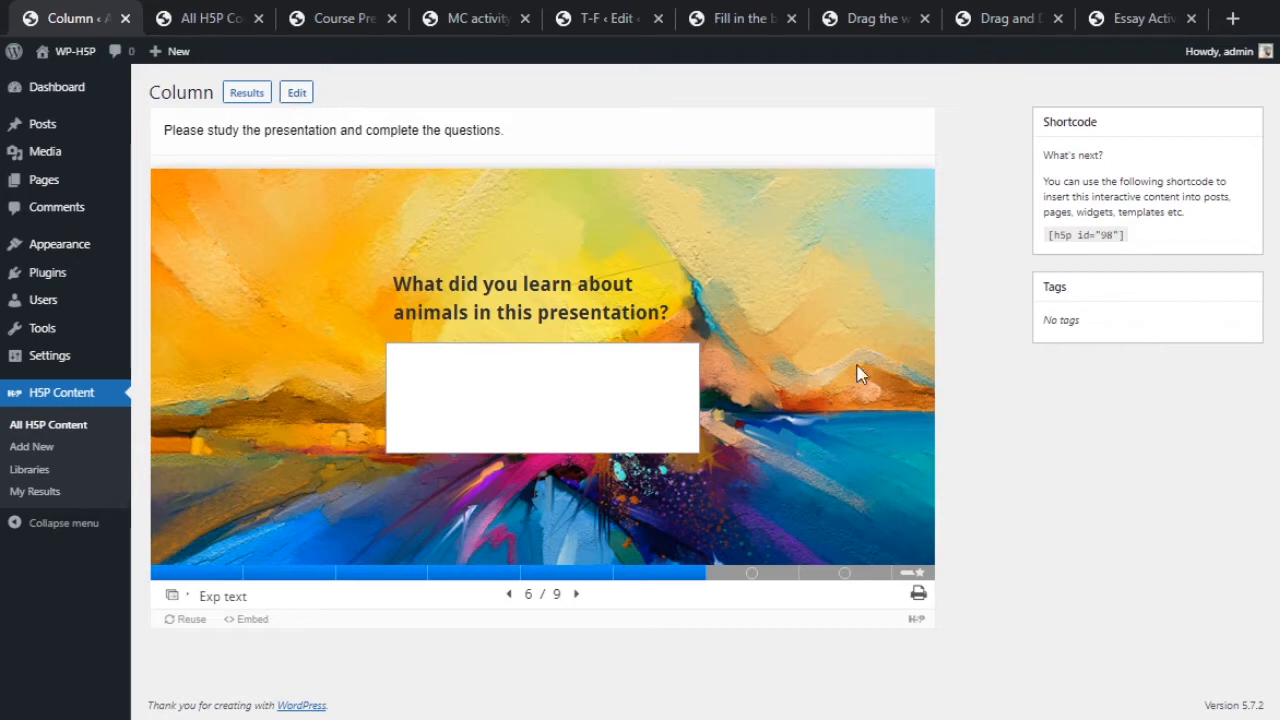
Reopen the saved column for editing at its course presentation item.
{"action": "left_click", "coordinate": [294, 93]}
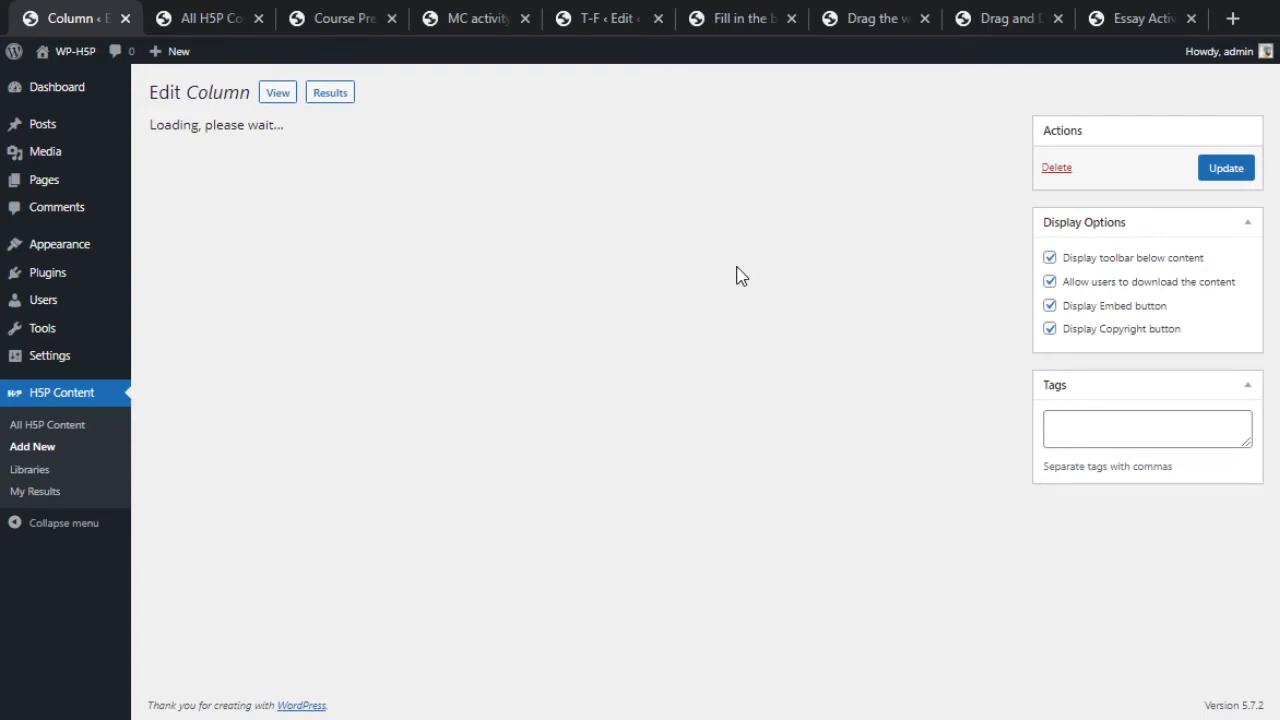
{"action": "scroll", "coordinate": [720, 300], "scroll_direction": "down", "scroll_amount": 2}
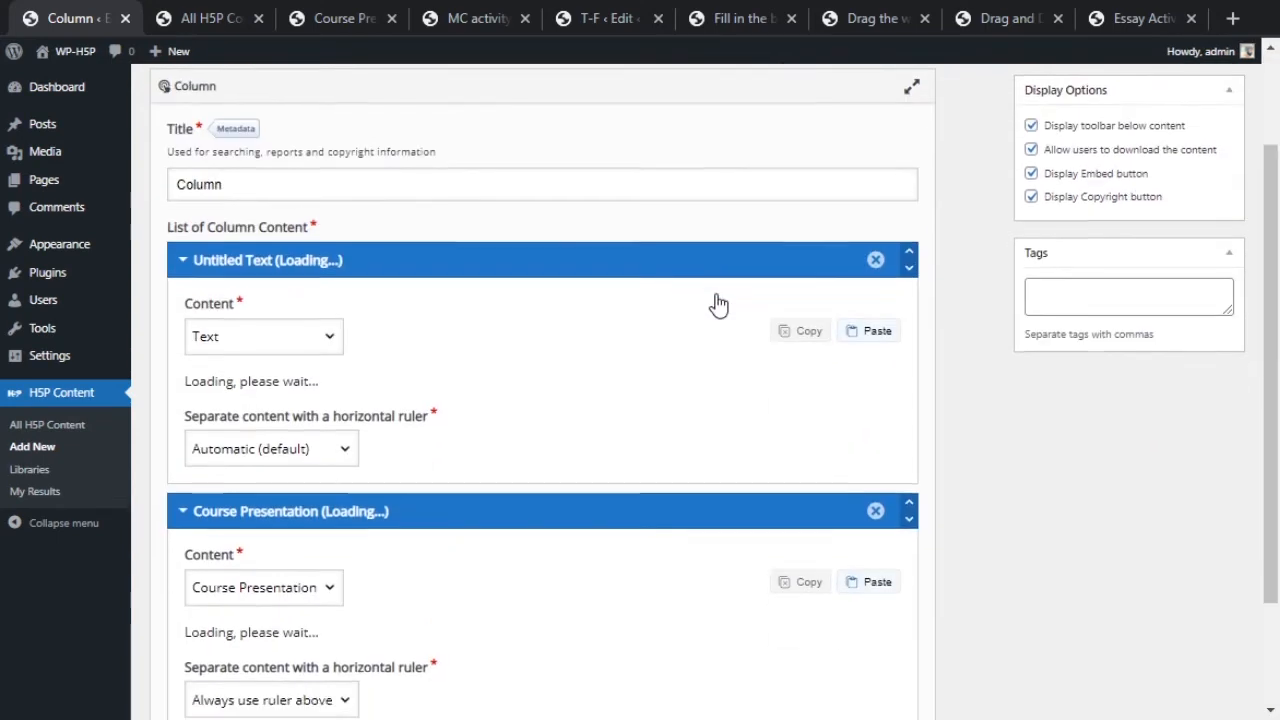
{"action": "scroll", "coordinate": [718, 305], "scroll_direction": "down", "scroll_amount": 2}
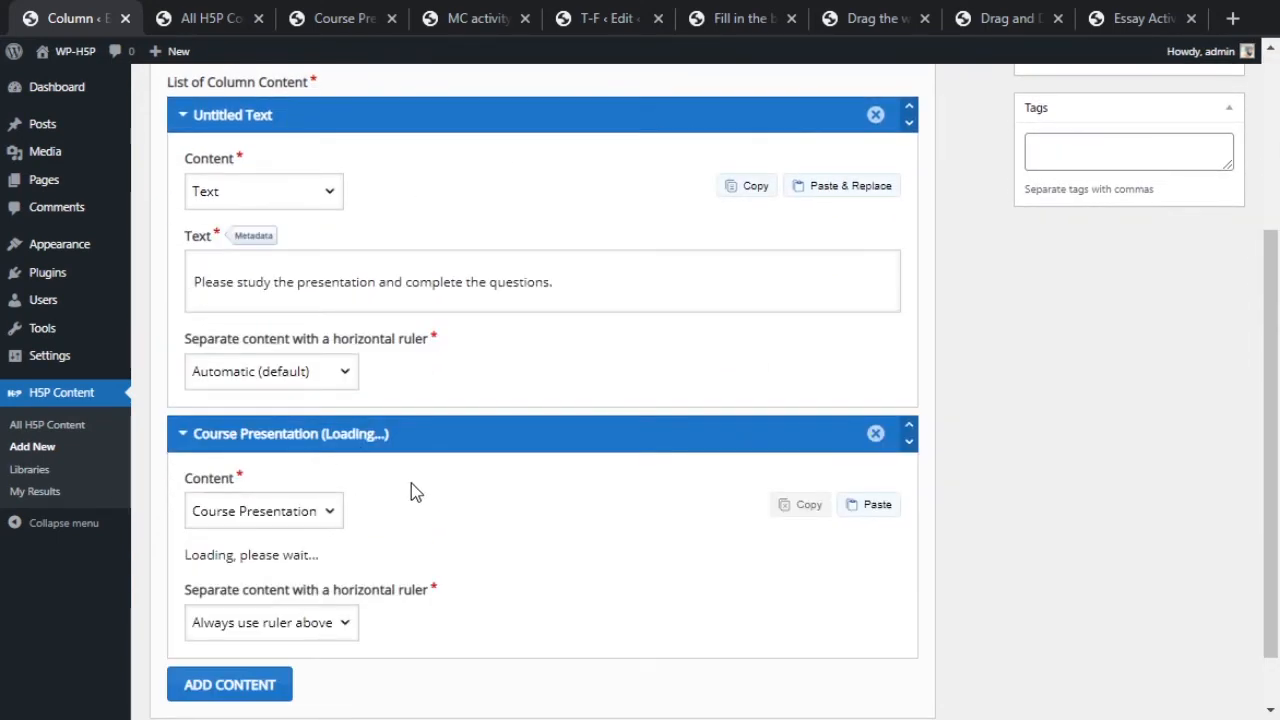
{"action": "scroll", "coordinate": [411, 483], "scroll_direction": "down", "scroll_amount": 5}
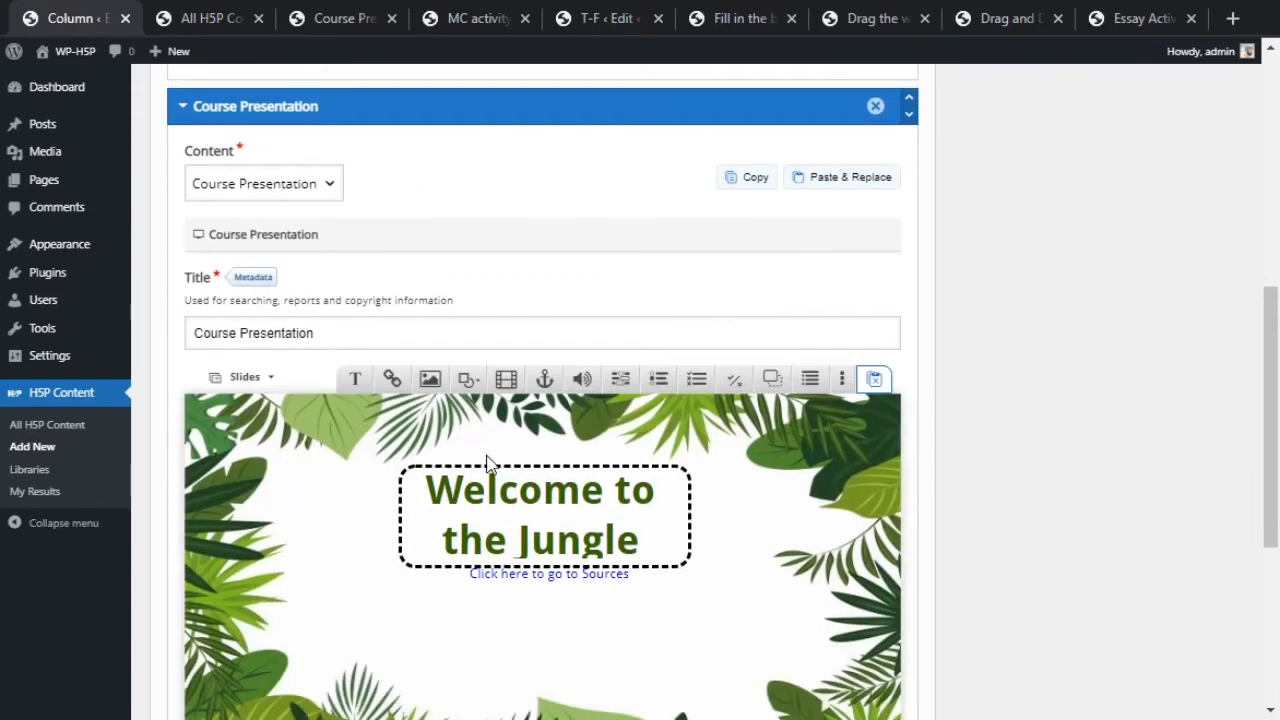
{"action": "scroll", "coordinate": [489, 457], "scroll_direction": "down", "scroll_amount": 5}
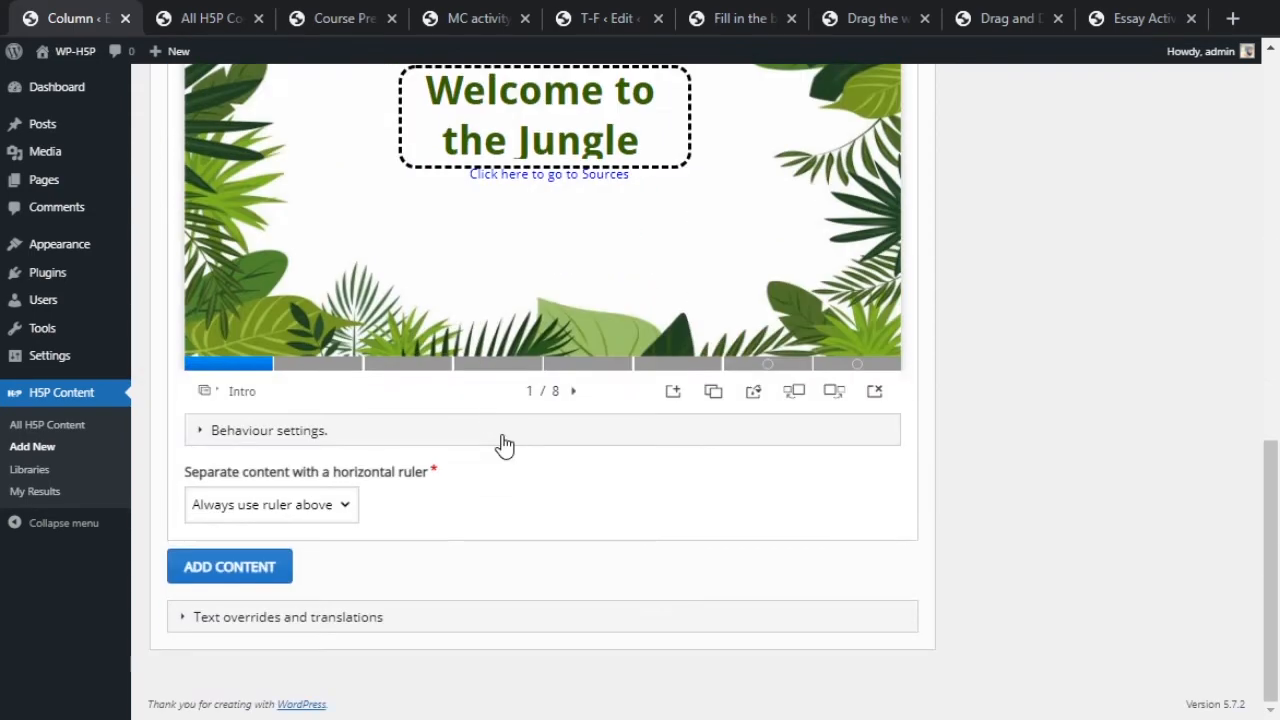
Examine the behaviour settings of the column's course presentation item and its other editing options.
{"action": "left_click", "coordinate": [252, 437]}
{"action": "scroll", "coordinate": [400, 420], "scroll_direction": "down", "scroll_amount": 1}
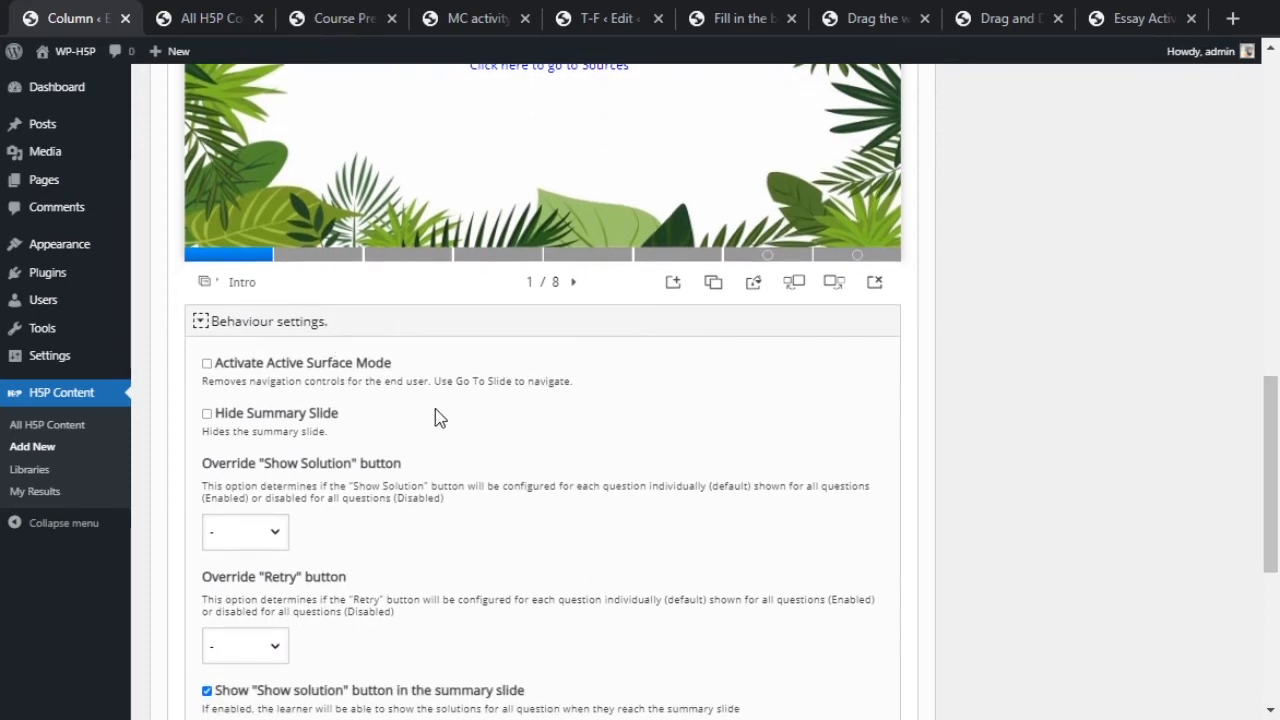
{"action": "left_click", "coordinate": [262, 326]}
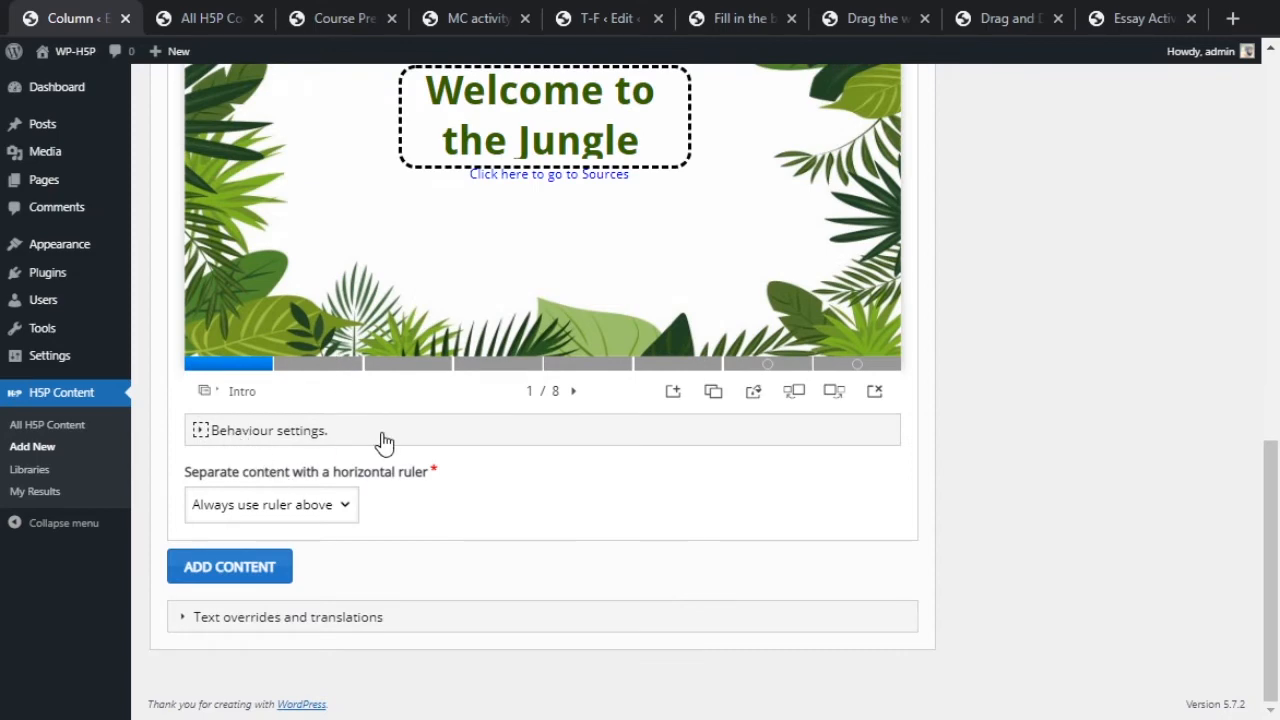
{"action": "left_click", "coordinate": [325, 440]}
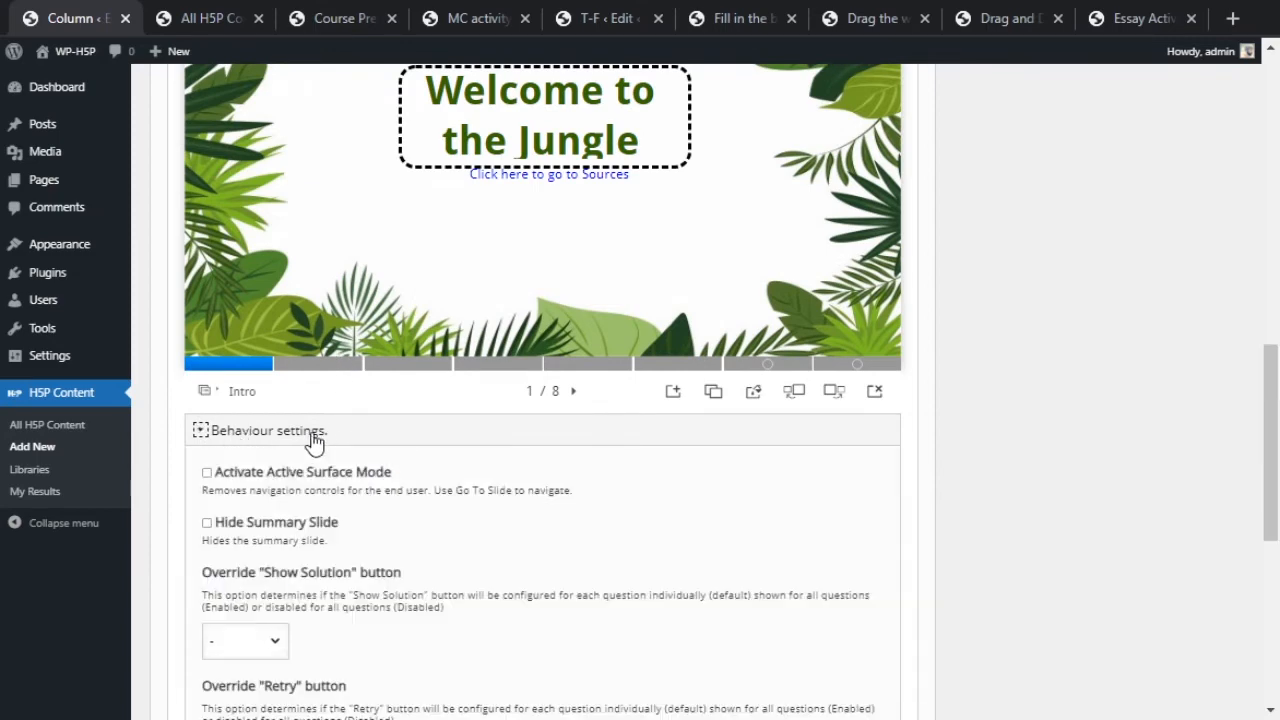
{"action": "scroll", "coordinate": [386, 445], "scroll_direction": "down", "scroll_amount": 4}
{"action": "scroll", "coordinate": [386, 430], "scroll_direction": "up", "scroll_amount": 4}
{"action": "left_click", "coordinate": [400, 434]}
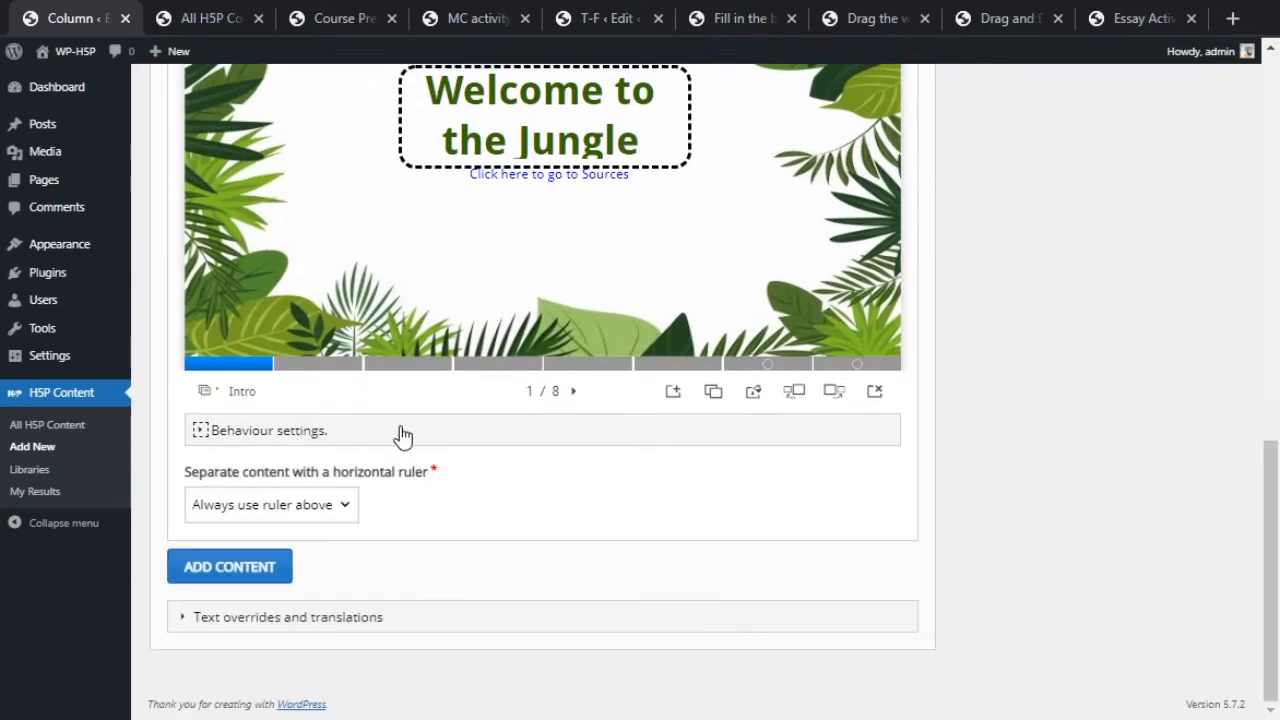
{"action": "scroll", "coordinate": [331, 309], "scroll_direction": "up", "scroll_amount": 6}
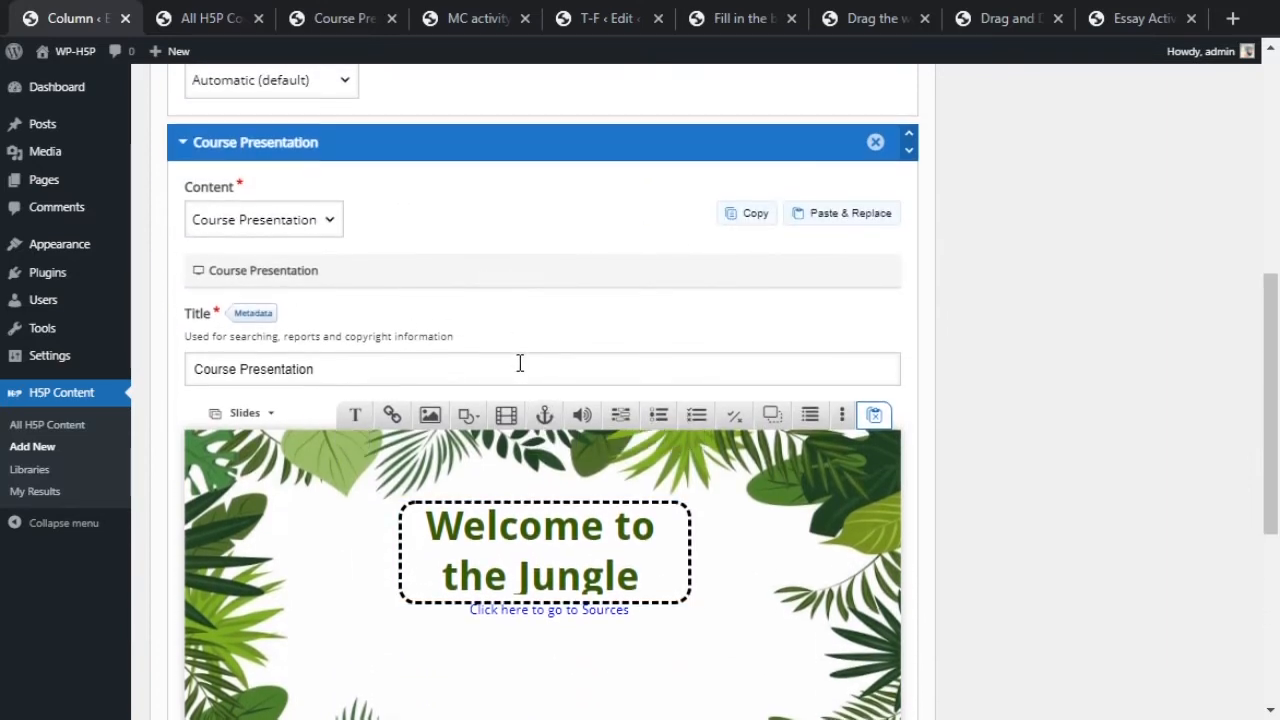
{"action": "scroll", "coordinate": [520, 363], "scroll_direction": "down", "scroll_amount": 5}
{"action": "left_click", "coordinate": [265, 440]}
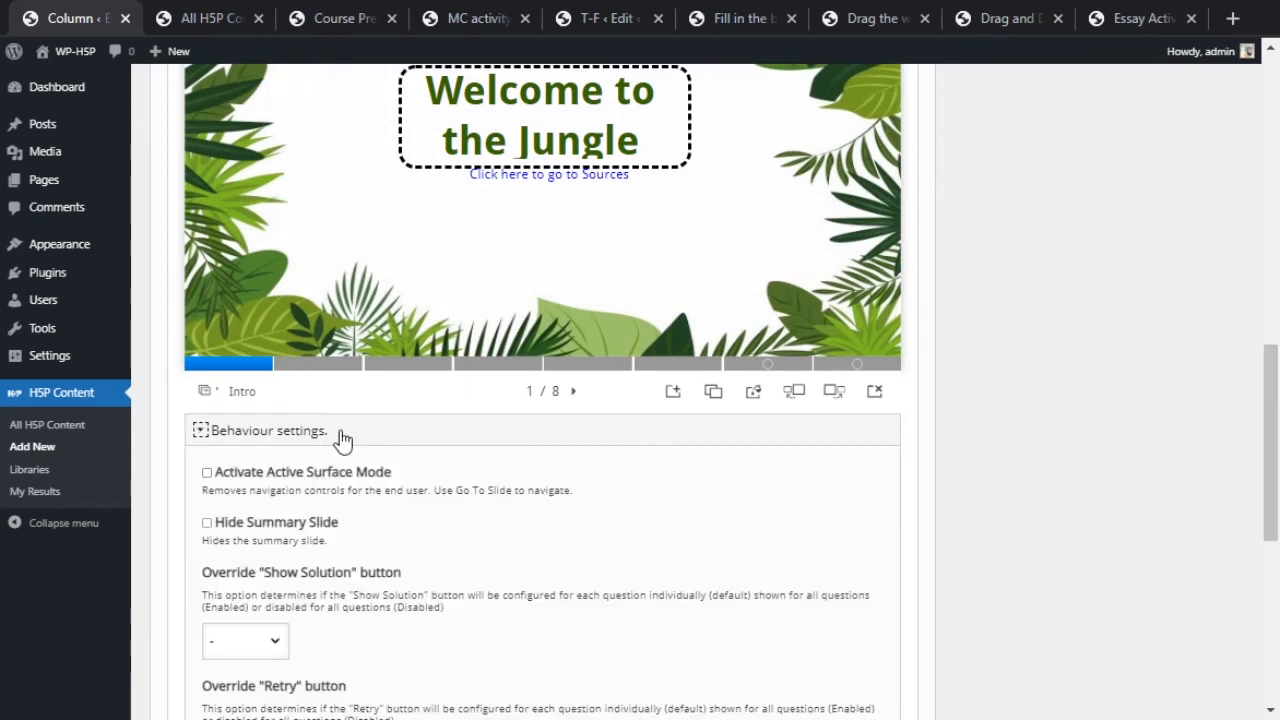
{"action": "left_click", "coordinate": [293, 442]}
{"action": "scroll", "coordinate": [603, 315], "scroll_direction": "up", "scroll_amount": 1}
{"action": "scroll", "coordinate": [603, 315], "scroll_direction": "up", "scroll_amount": 1}
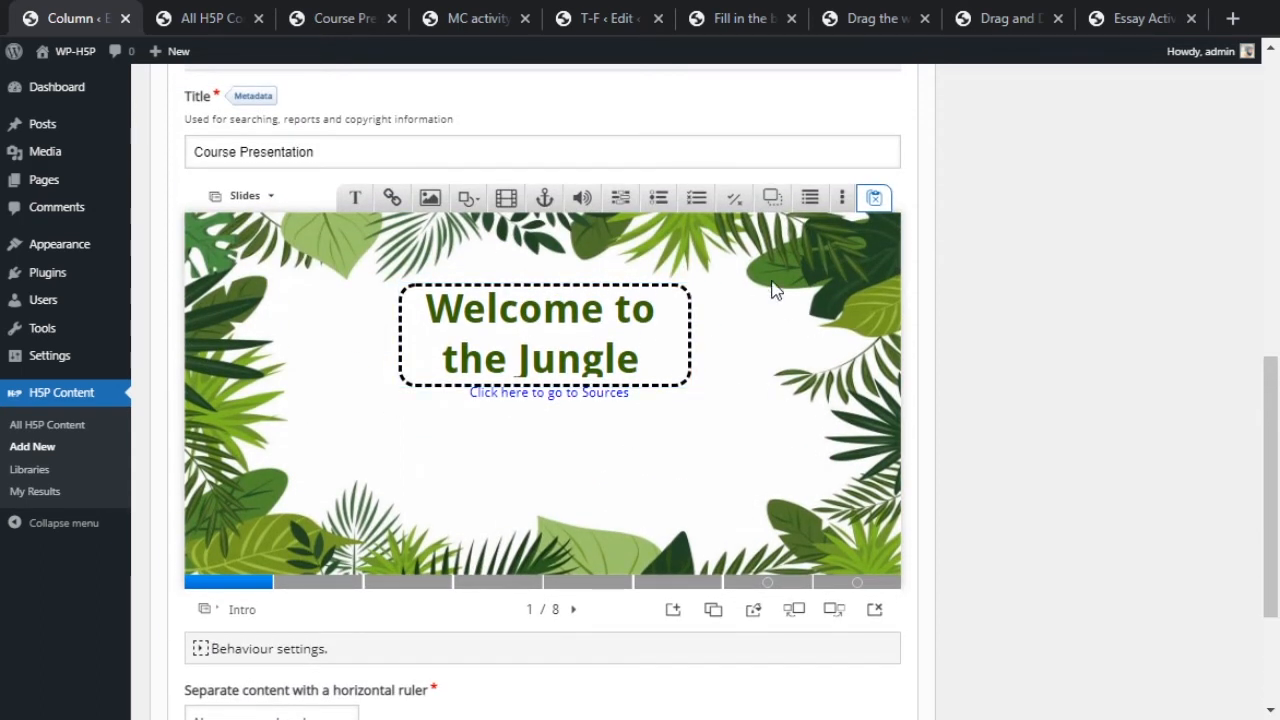
{"action": "scroll", "coordinate": [445, 203], "scroll_direction": "up", "scroll_amount": 5}
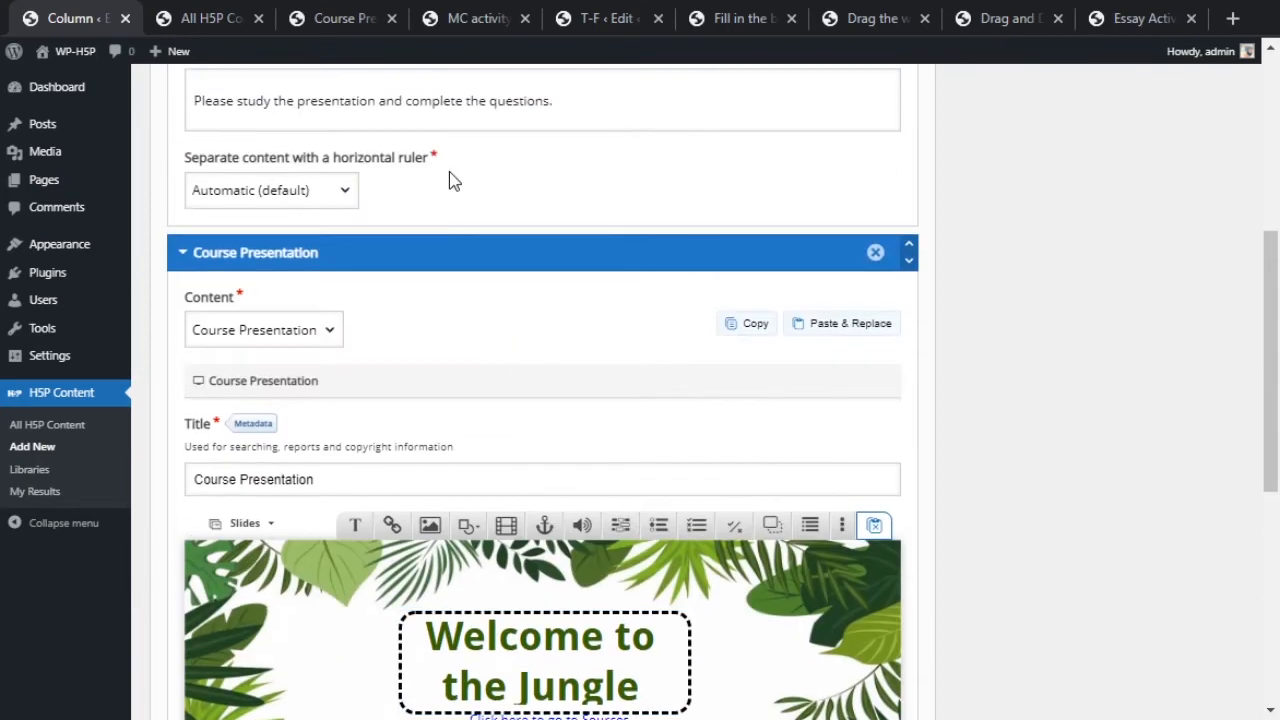
Add an empty content item below the course presentation and check the available content types without choosing one.
{"action": "scroll", "coordinate": [514, 306], "scroll_direction": "down", "scroll_amount": 7}
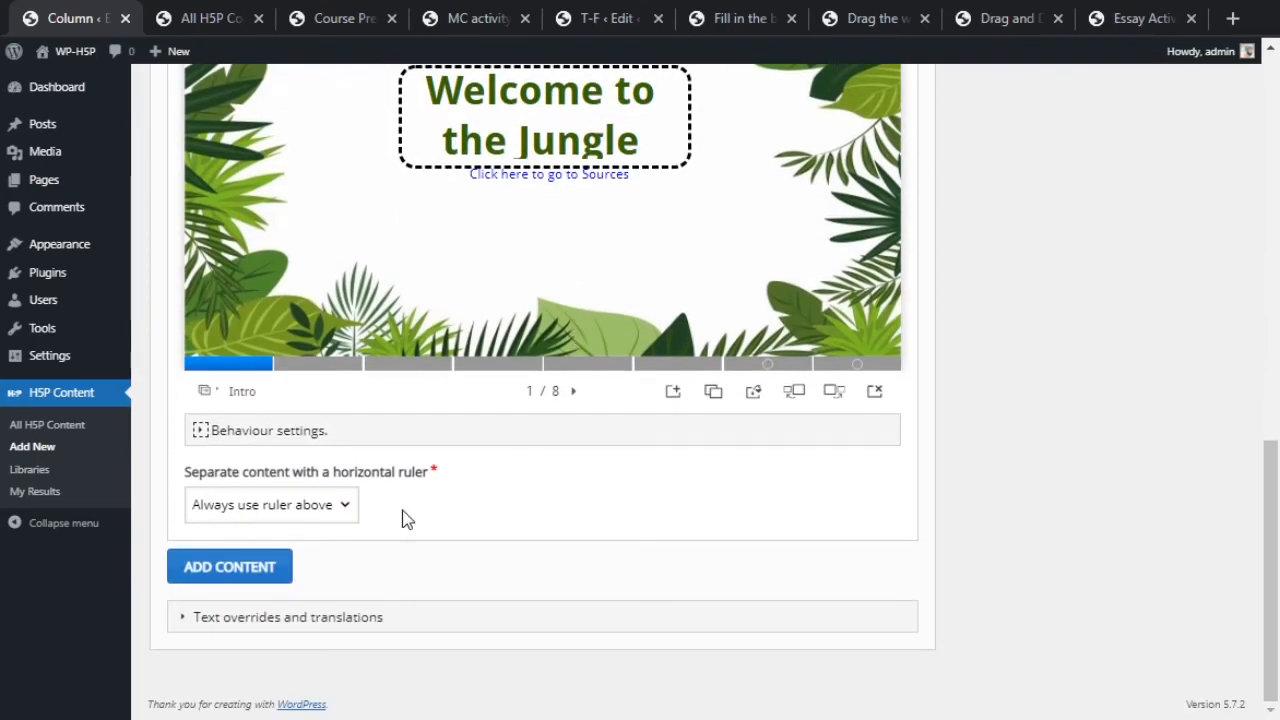
{"action": "left_click", "coordinate": [251, 575]}
{"action": "scroll", "coordinate": [500, 580], "scroll_direction": "down", "scroll_amount": 2}
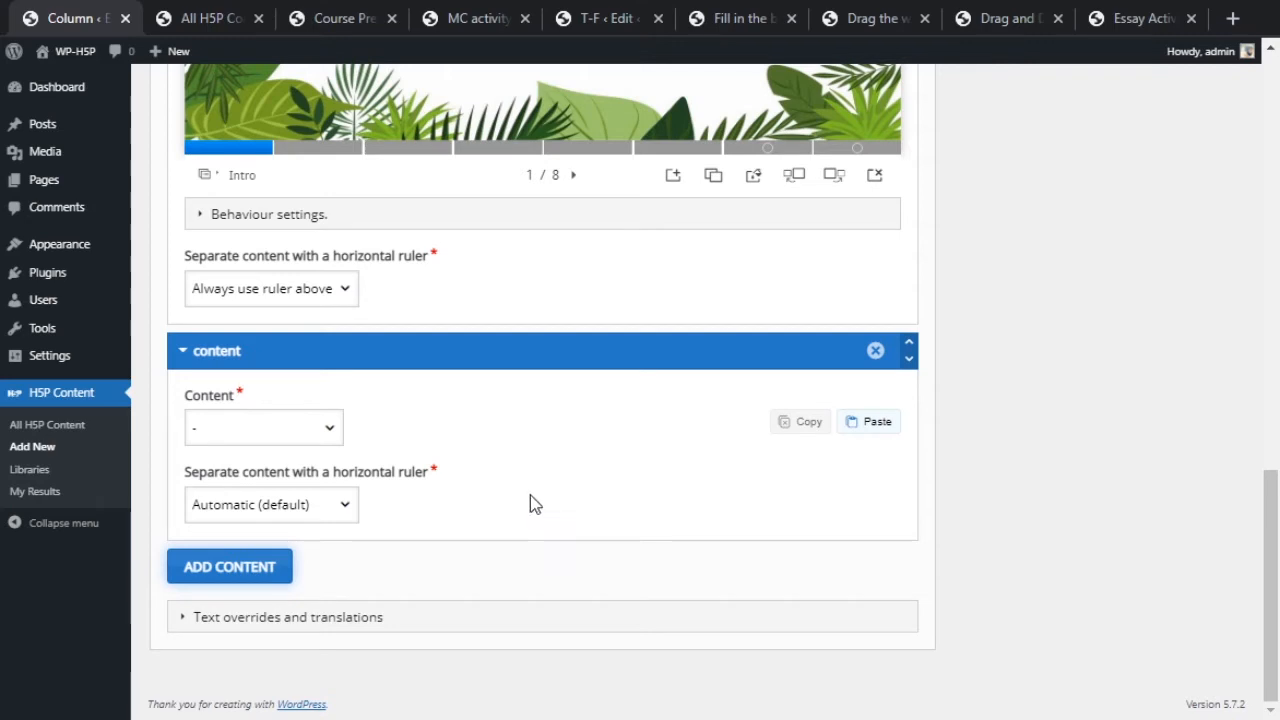
{"action": "left_click", "coordinate": [271, 436]}
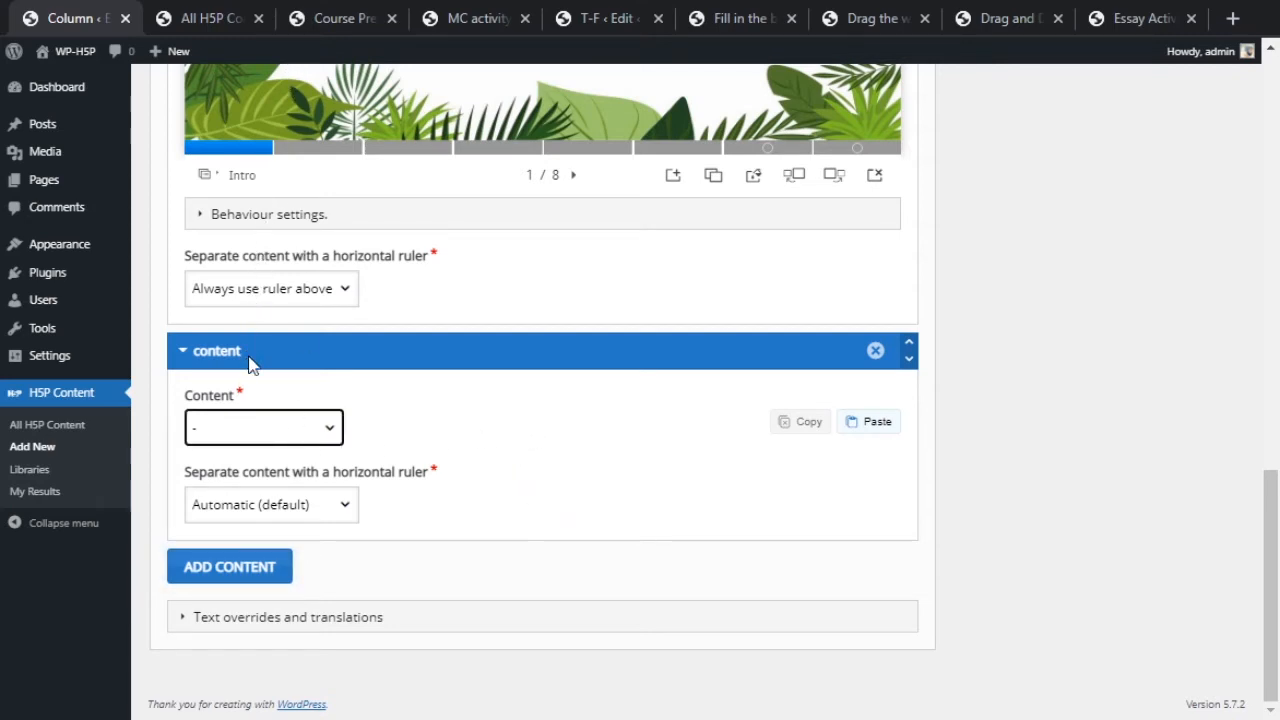
{"action": "left_click", "coordinate": [533, 450]}
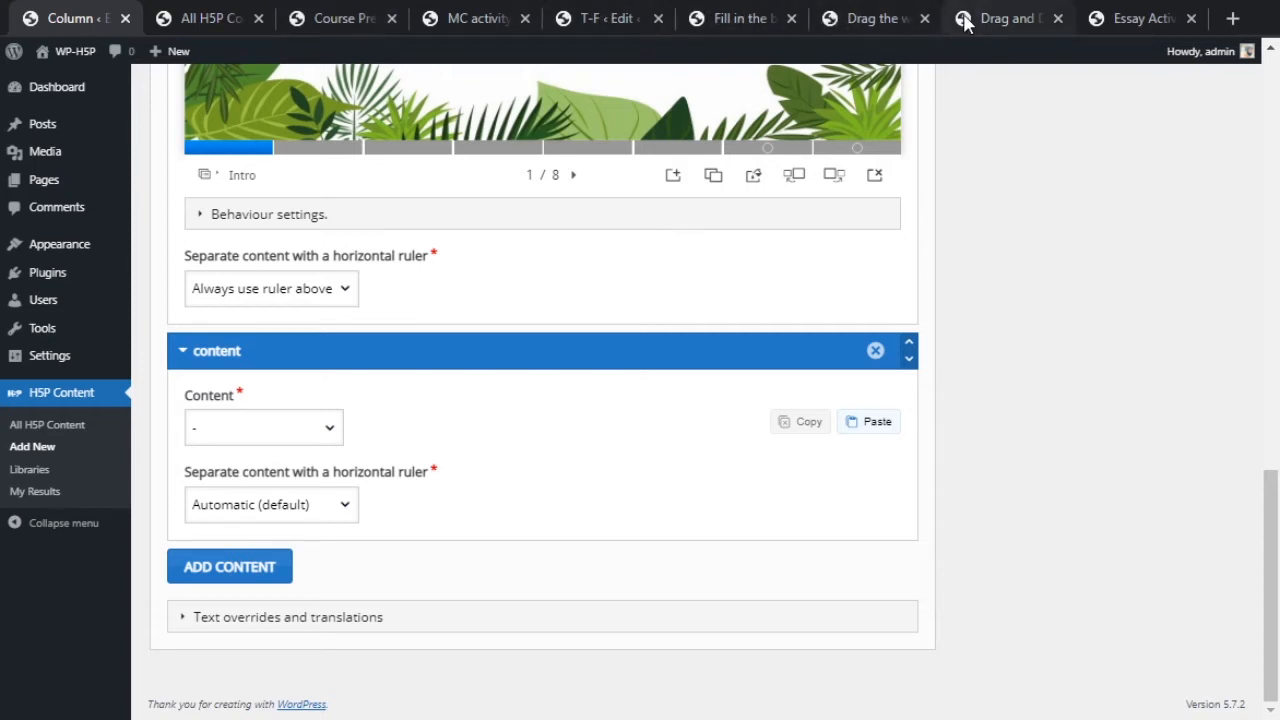
Open the existing Dialog Cards content for editing from the second page of the H5P content list.
{"action": "left_click", "coordinate": [203, 20]}
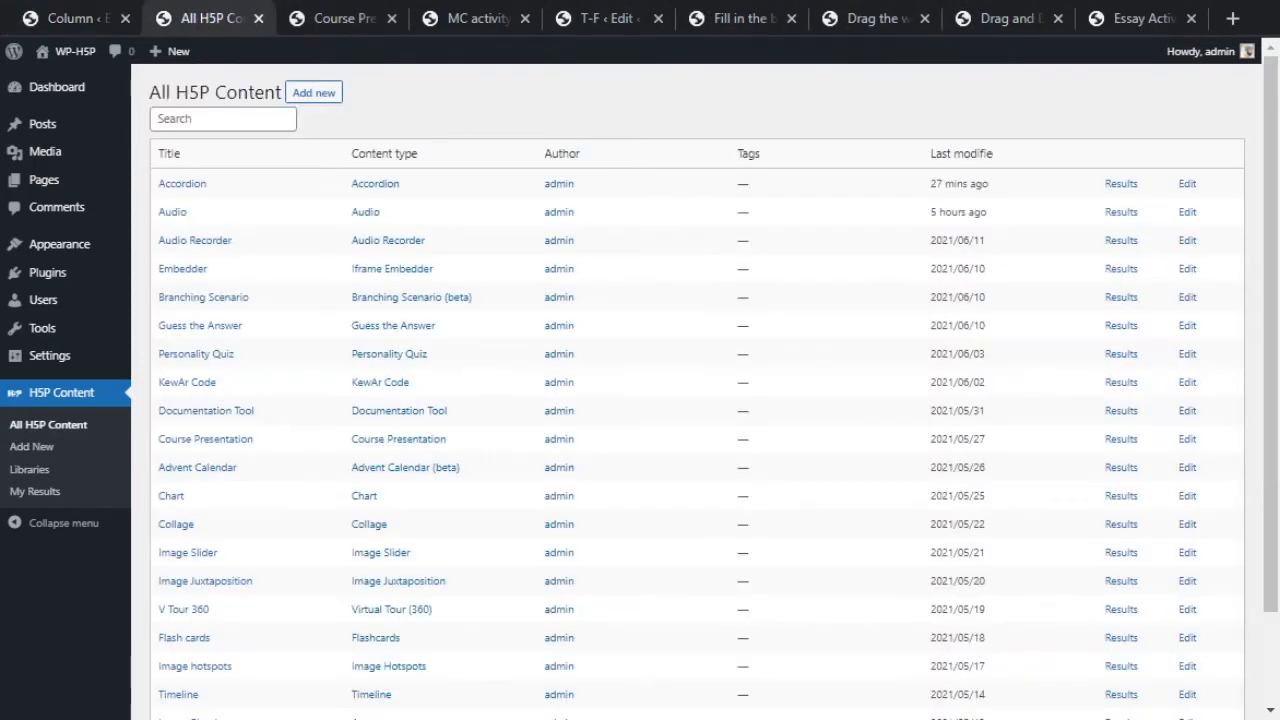
{"action": "scroll", "coordinate": [518, 478], "scroll_direction": "down", "scroll_amount": 2}
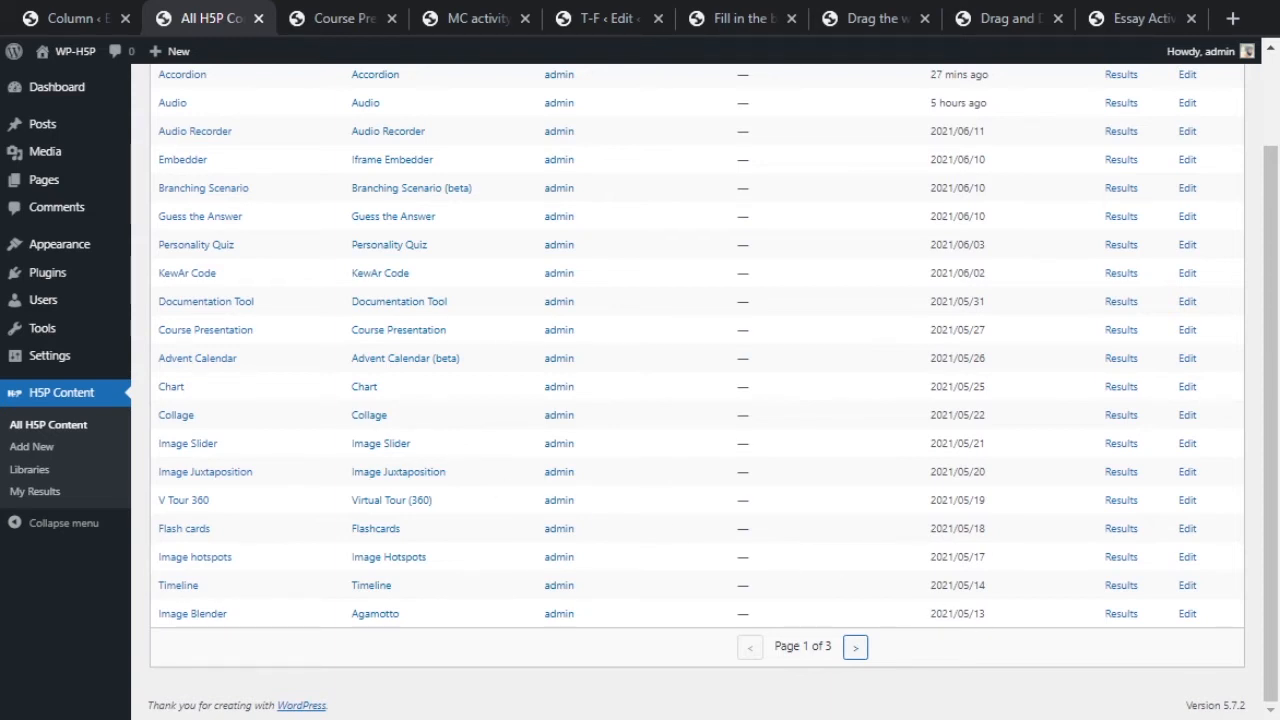
{"action": "left_click", "coordinate": [855, 648]}
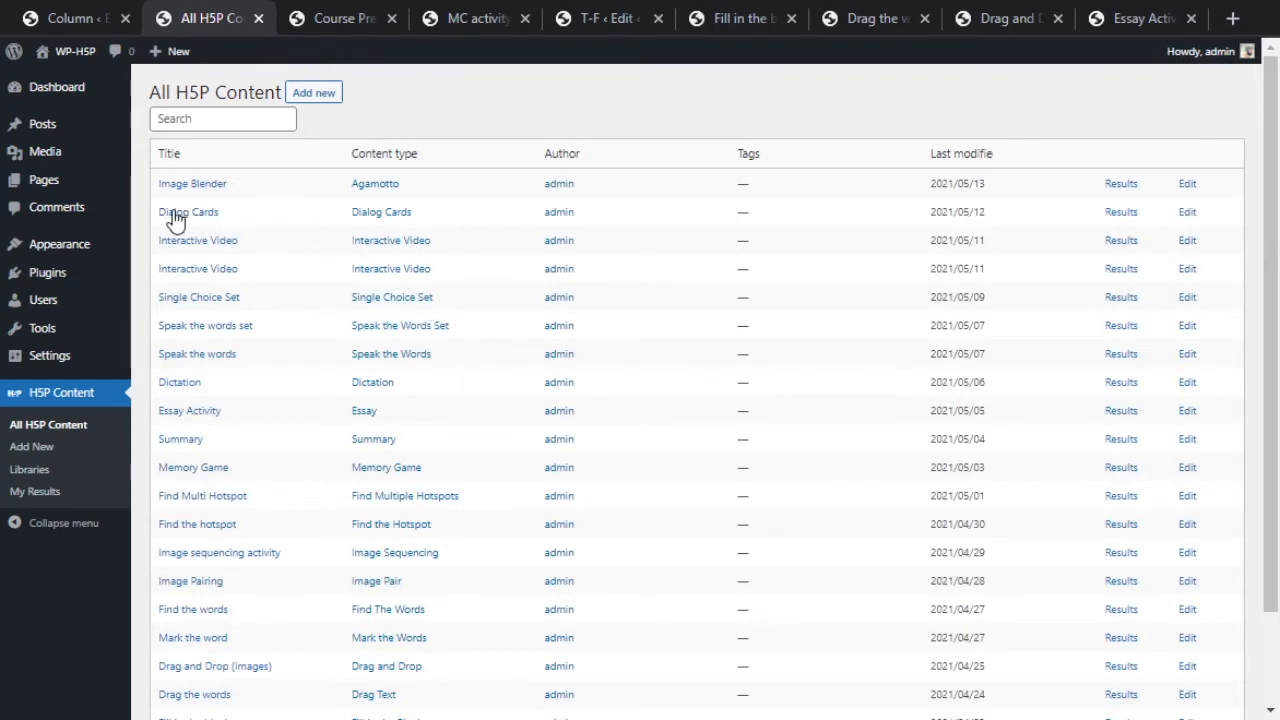
{"action": "left_click", "coordinate": [1188, 214]}
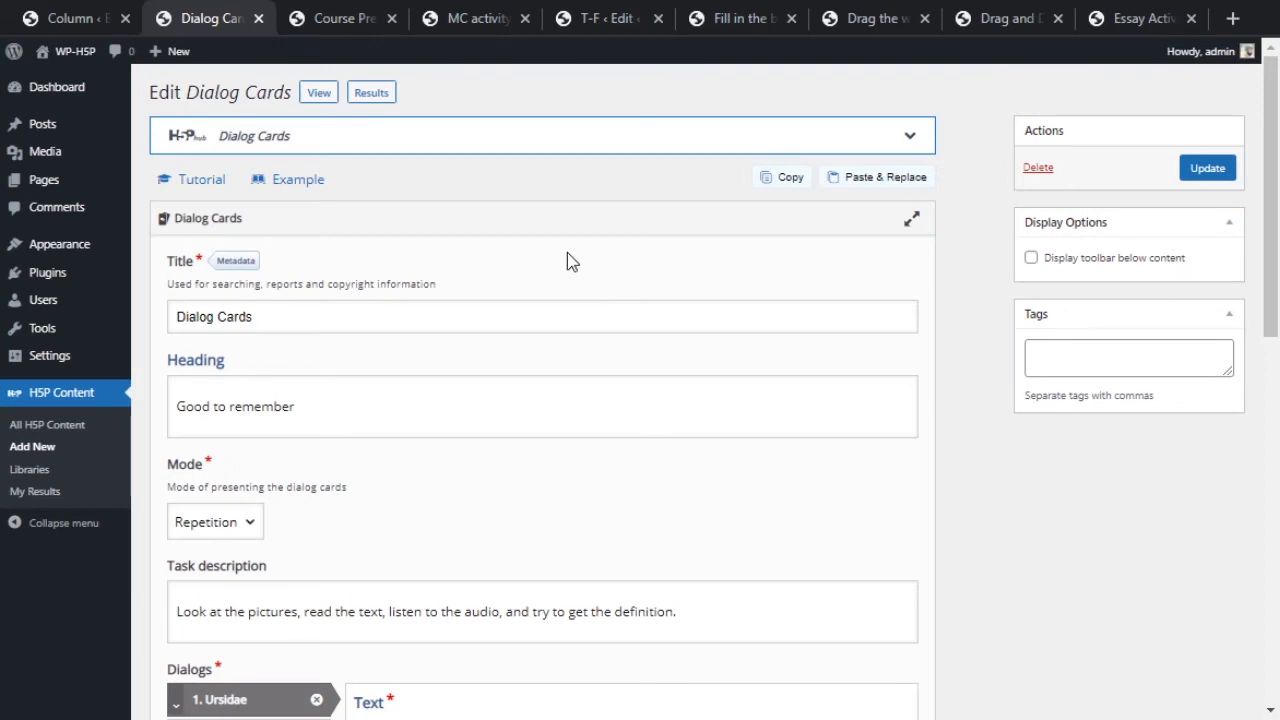
Examine the Dialog Cards content, including its Ursidae, Pinnipedia and Lapulapu dialogs.
{"action": "scroll", "coordinate": [648, 370], "scroll_direction": "down", "scroll_amount": 9}
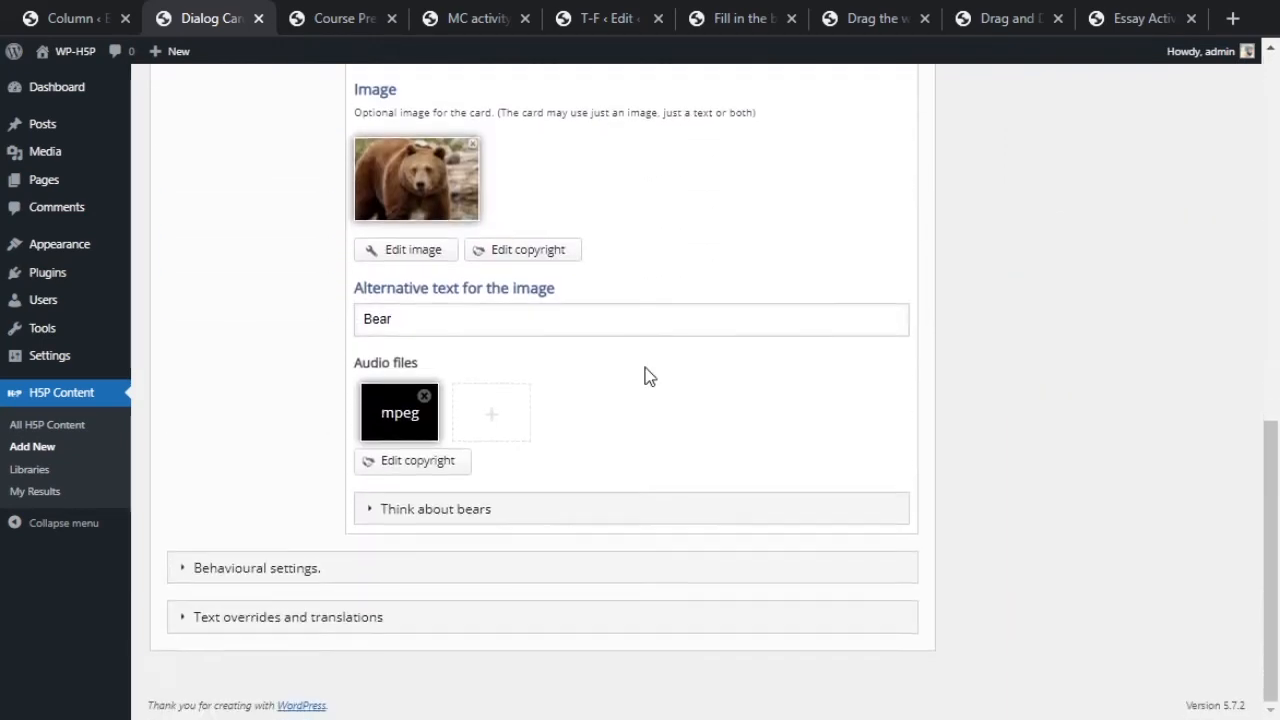
{"action": "scroll", "coordinate": [558, 414], "scroll_direction": "up", "scroll_amount": 3}
{"action": "scroll", "coordinate": [555, 410], "scroll_direction": "up", "scroll_amount": 2}
{"action": "left_click", "coordinate": [252, 394]}
{"action": "left_click", "coordinate": [242, 428]}
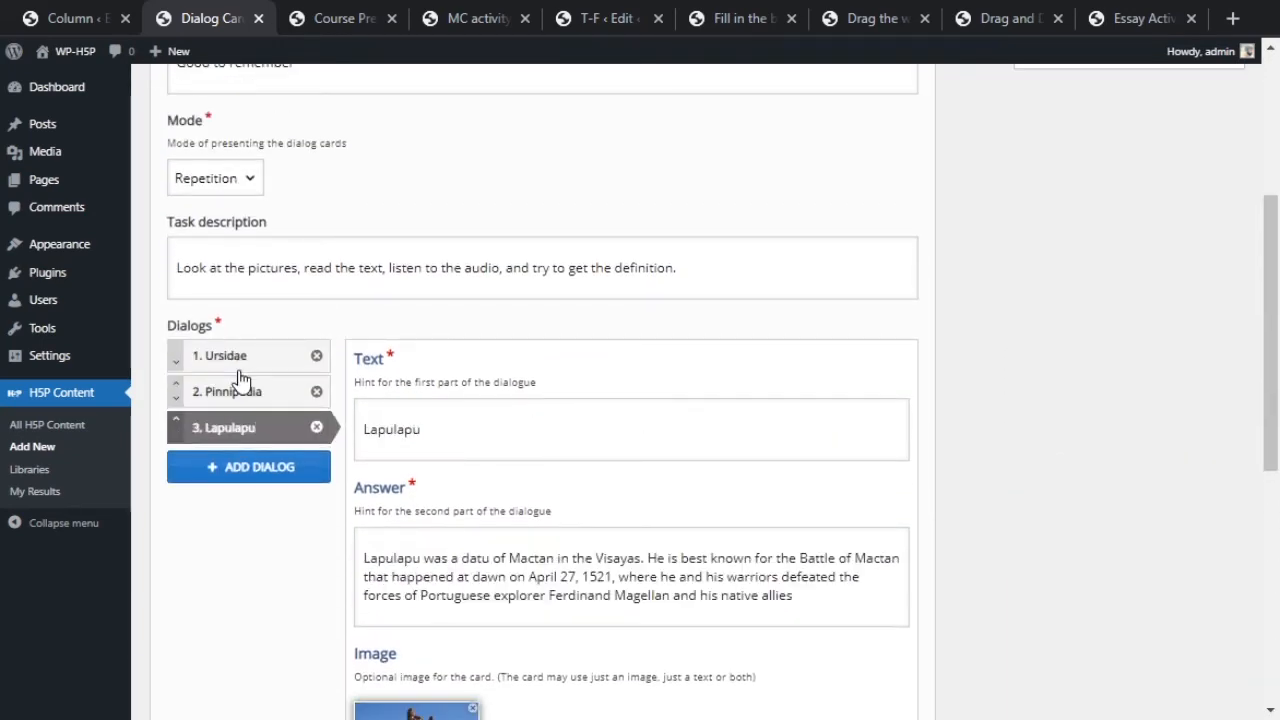
{"action": "left_click", "coordinate": [276, 360]}
{"action": "scroll", "coordinate": [329, 380], "scroll_direction": "down", "scroll_amount": 1}
{"action": "scroll", "coordinate": [471, 343], "scroll_direction": "up", "scroll_amount": 5}
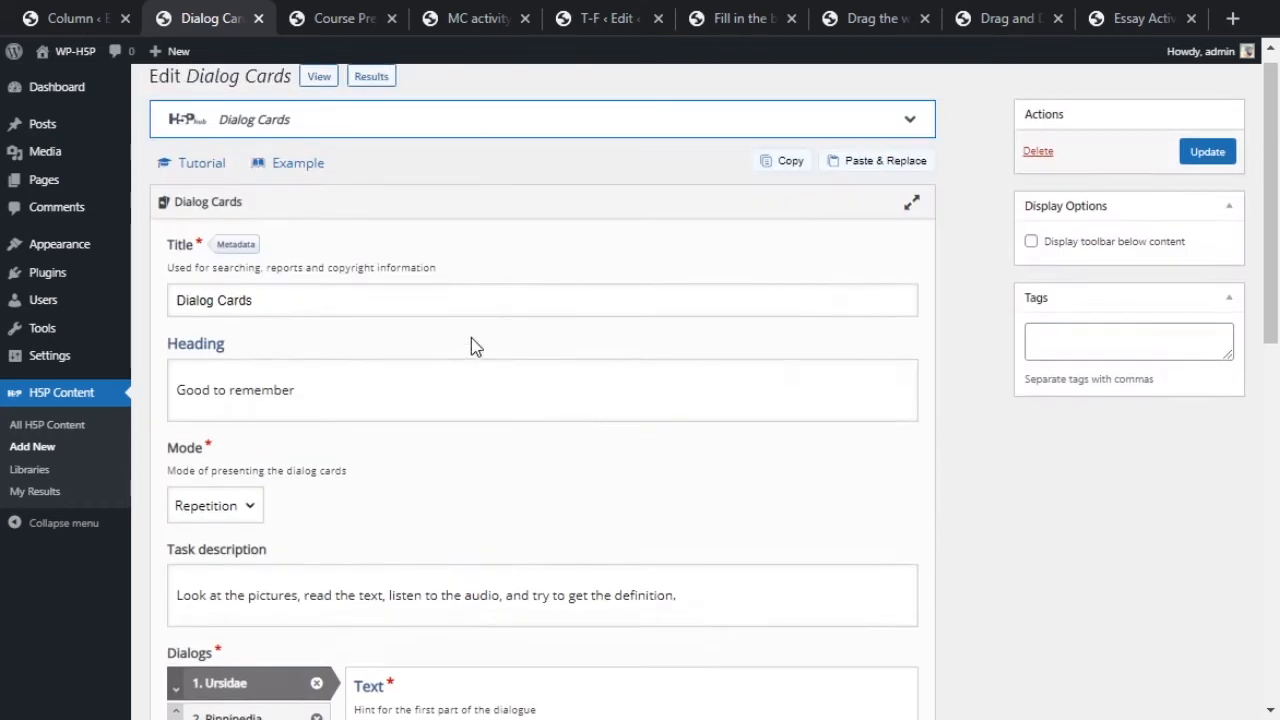
Copy the entire Dialog Cards content and return to the column's empty content item.
{"action": "left_click", "coordinate": [772, 188]}
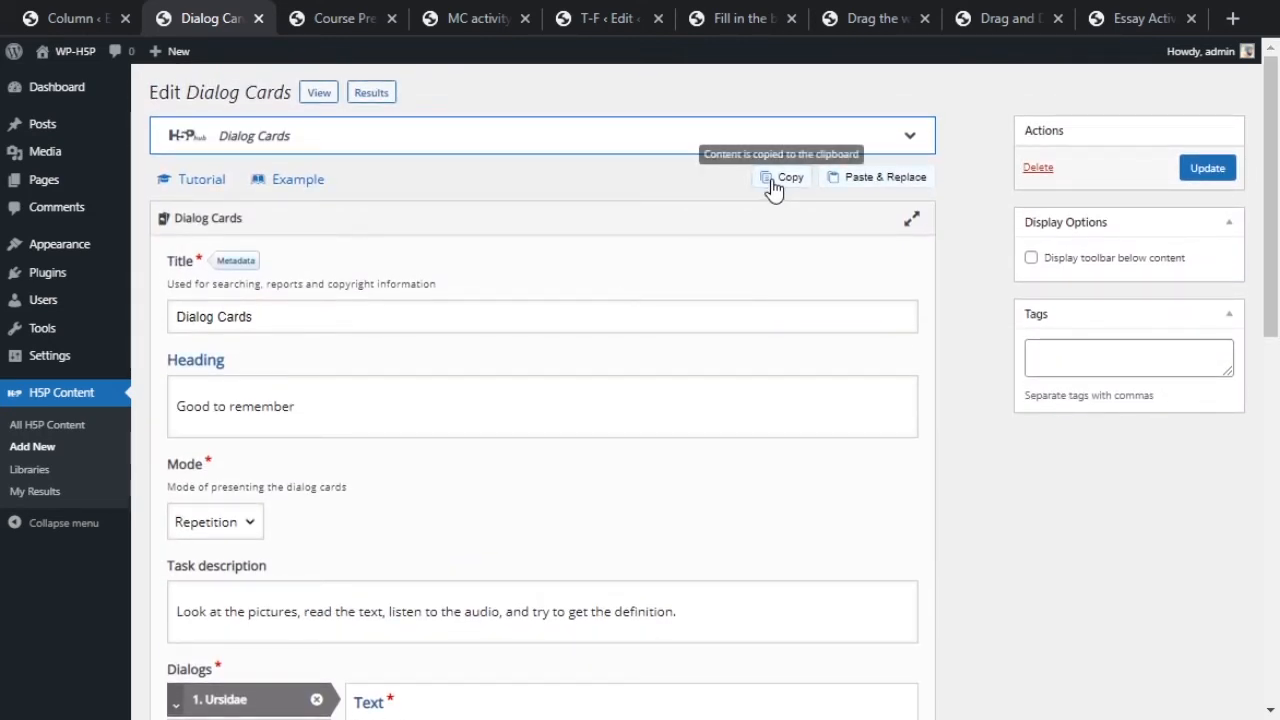
{"action": "scroll", "coordinate": [894, 357], "scroll_direction": "down", "scroll_amount": 5}
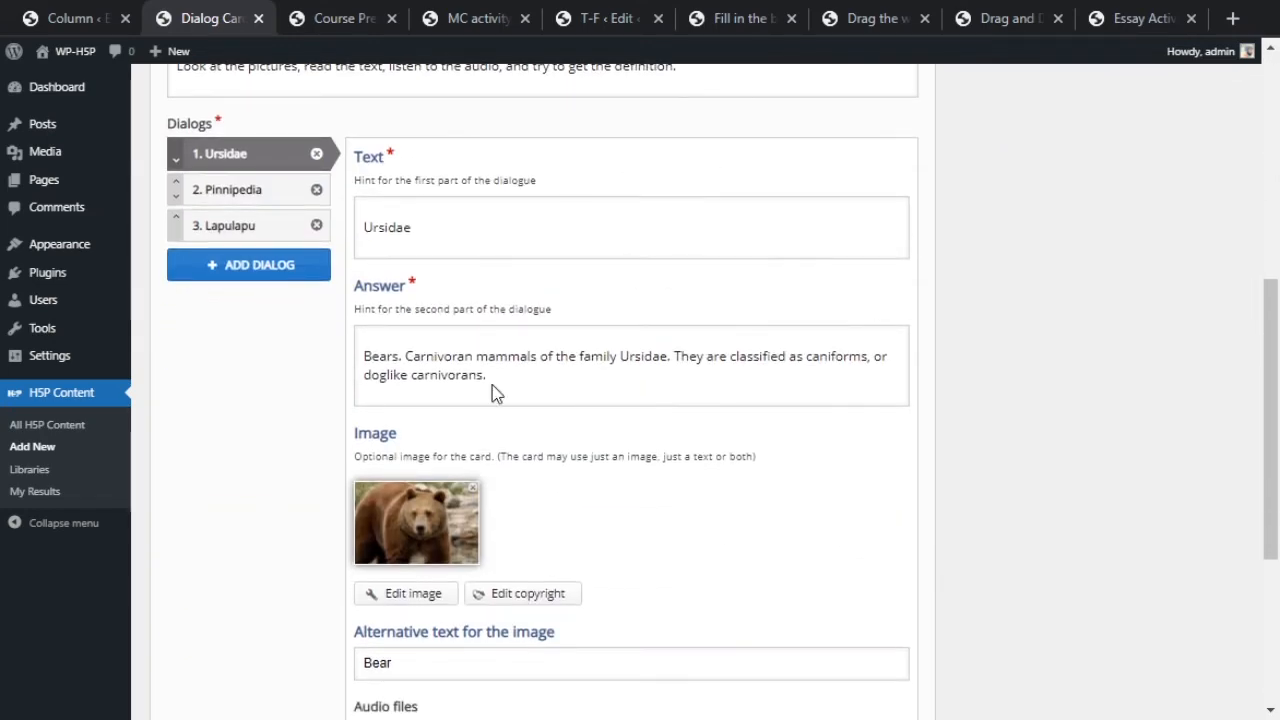
{"action": "scroll", "coordinate": [743, 311], "scroll_direction": "up", "scroll_amount": 5}
{"action": "left_click", "coordinate": [89, 12]}
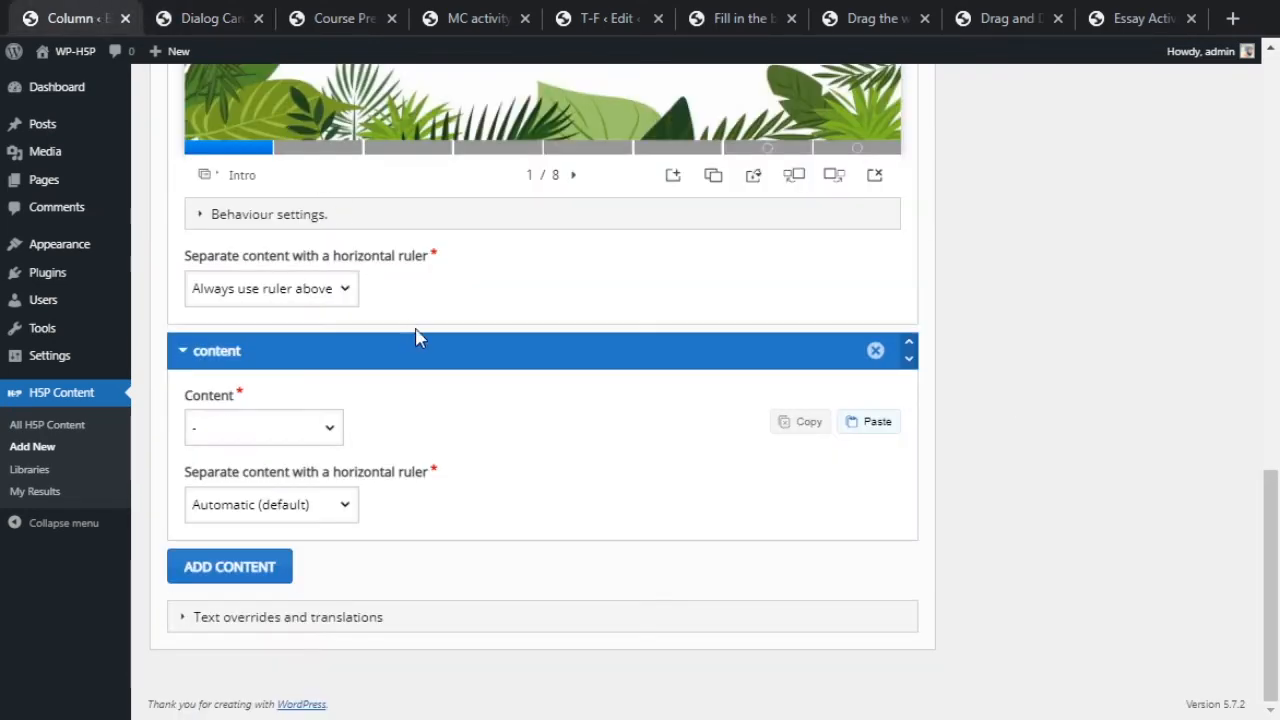
Paste the copied Dialog Cards into the column's empty content item and check its heading, task description and dialogs.
{"action": "left_click", "coordinate": [255, 426]}
{"action": "left_click", "coordinate": [496, 416]}
{"action": "left_click", "coordinate": [878, 424]}
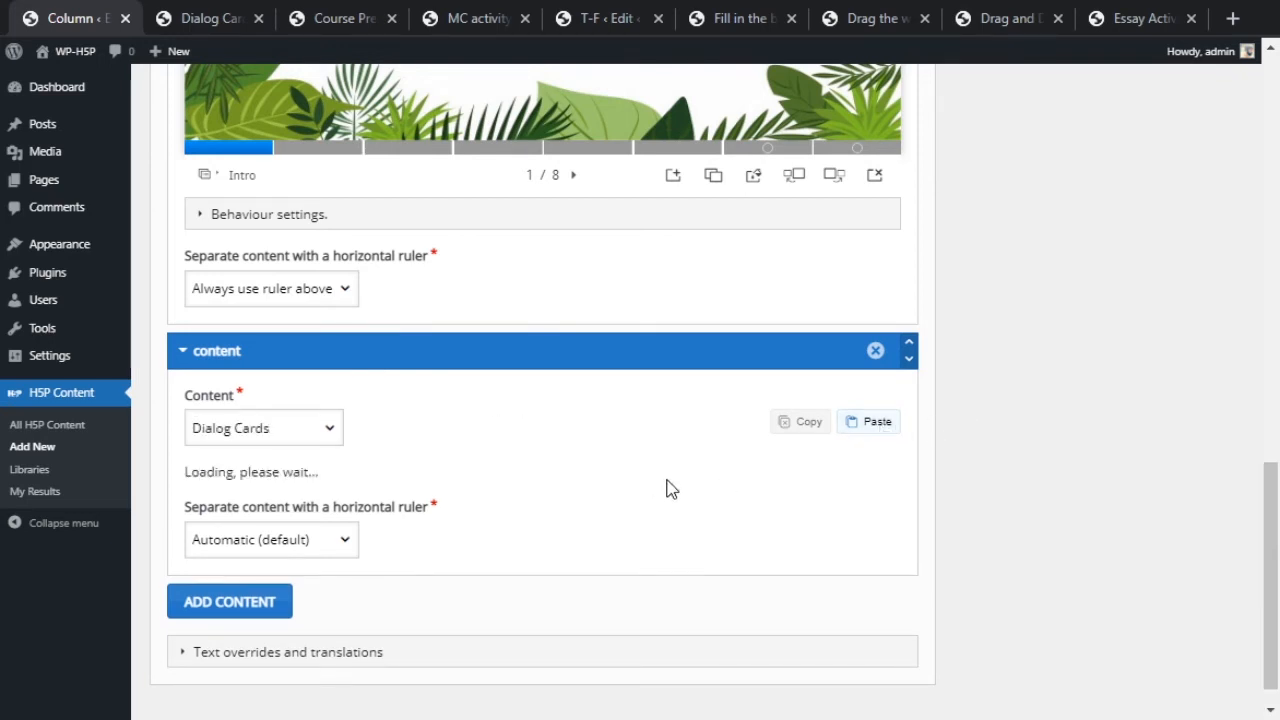
{"action": "scroll", "coordinate": [650, 458], "scroll_direction": "down", "scroll_amount": 5}
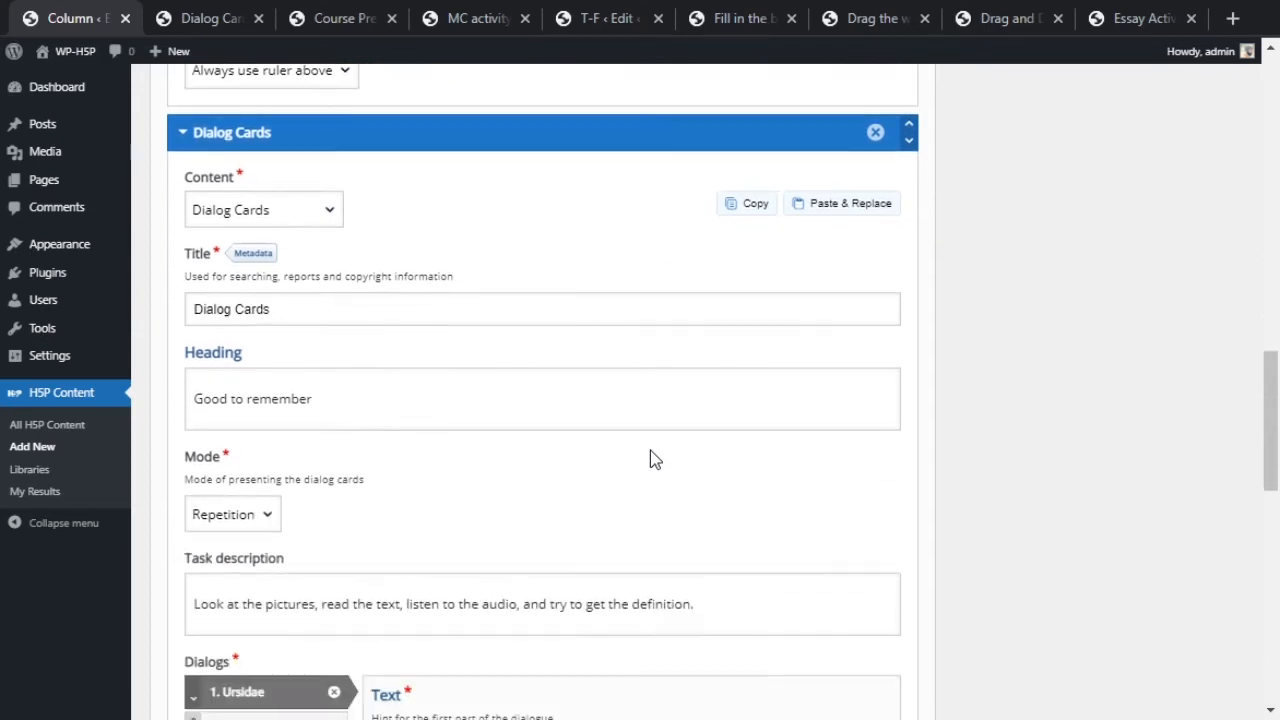
{"action": "scroll", "coordinate": [650, 450], "scroll_direction": "down", "scroll_amount": 3}
{"action": "scroll", "coordinate": [648, 448], "scroll_direction": "up", "scroll_amount": 2}
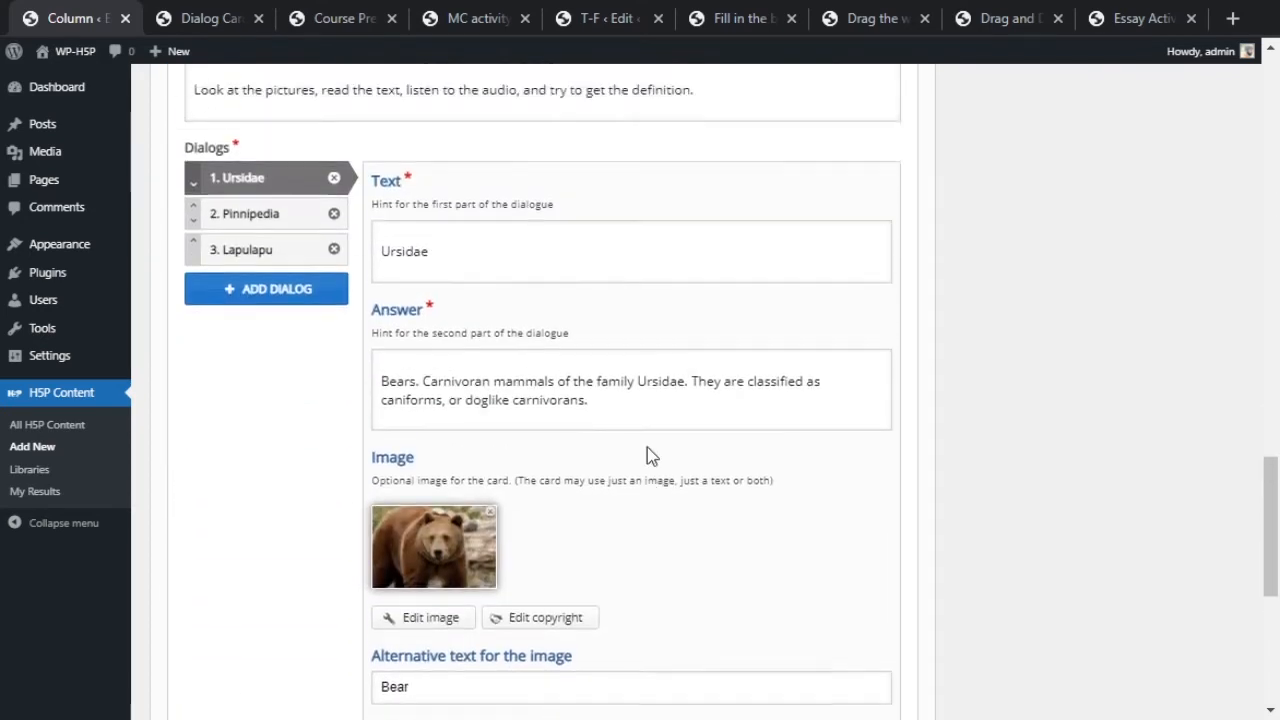
{"action": "left_click", "coordinate": [280, 300]}
{"action": "left_click", "coordinate": [254, 327]}
{"action": "left_click", "coordinate": [250, 260]}
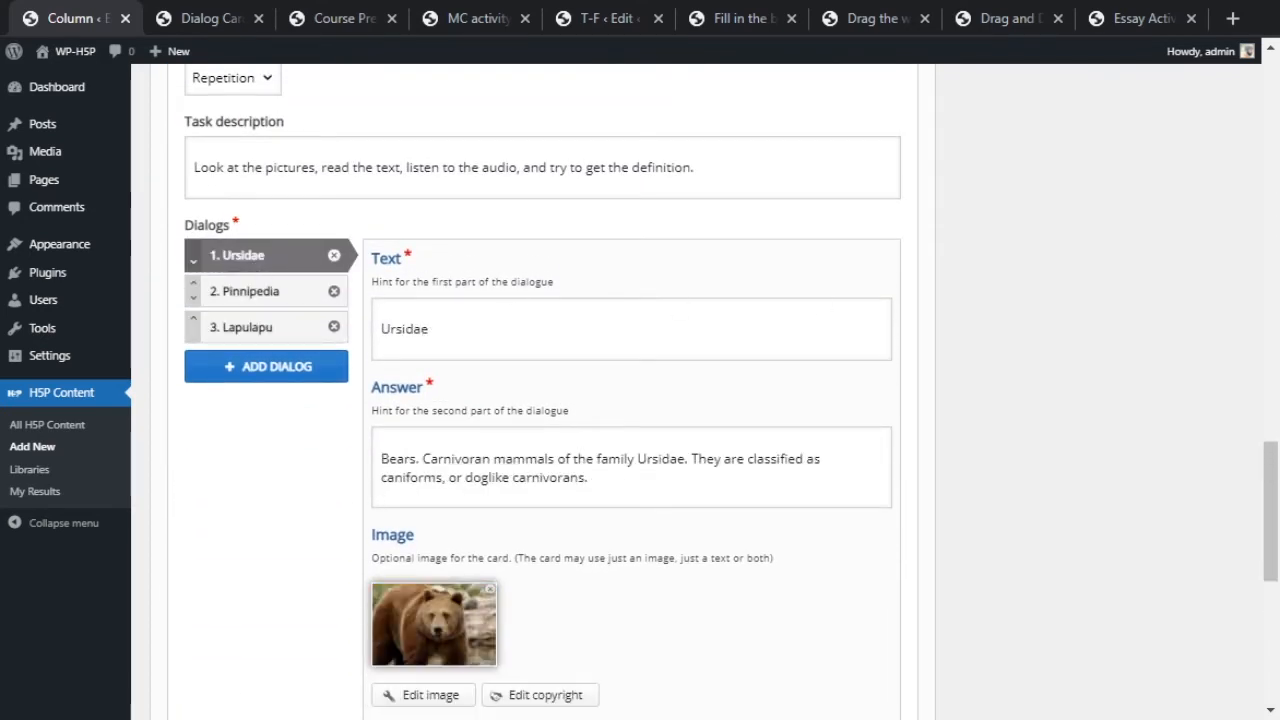
Set the Dialog Cards' horizontal ruler separation to "Always use ruler above" and expand their behavioural settings.
{"action": "scroll", "coordinate": [787, 328], "scroll_direction": "down", "scroll_amount": 5}
{"action": "scroll", "coordinate": [787, 328], "scroll_direction": "down", "scroll_amount": 1}
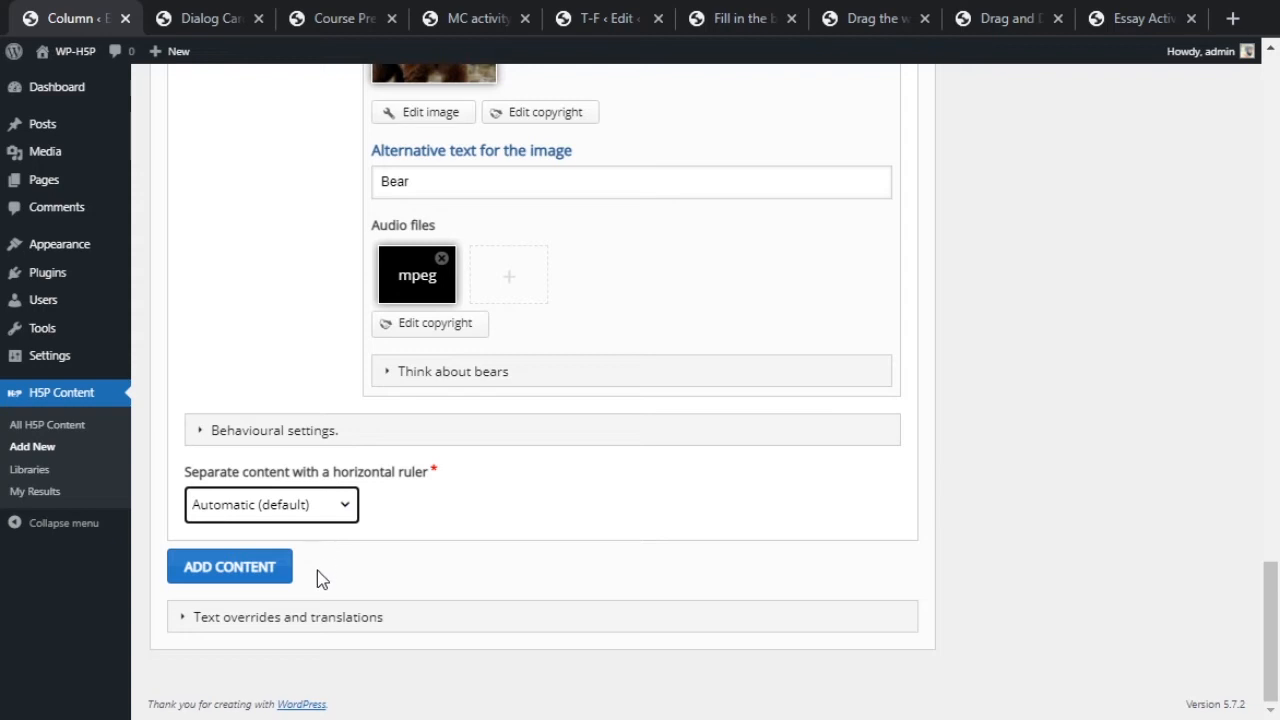
{"action": "key", "text": "Down"}
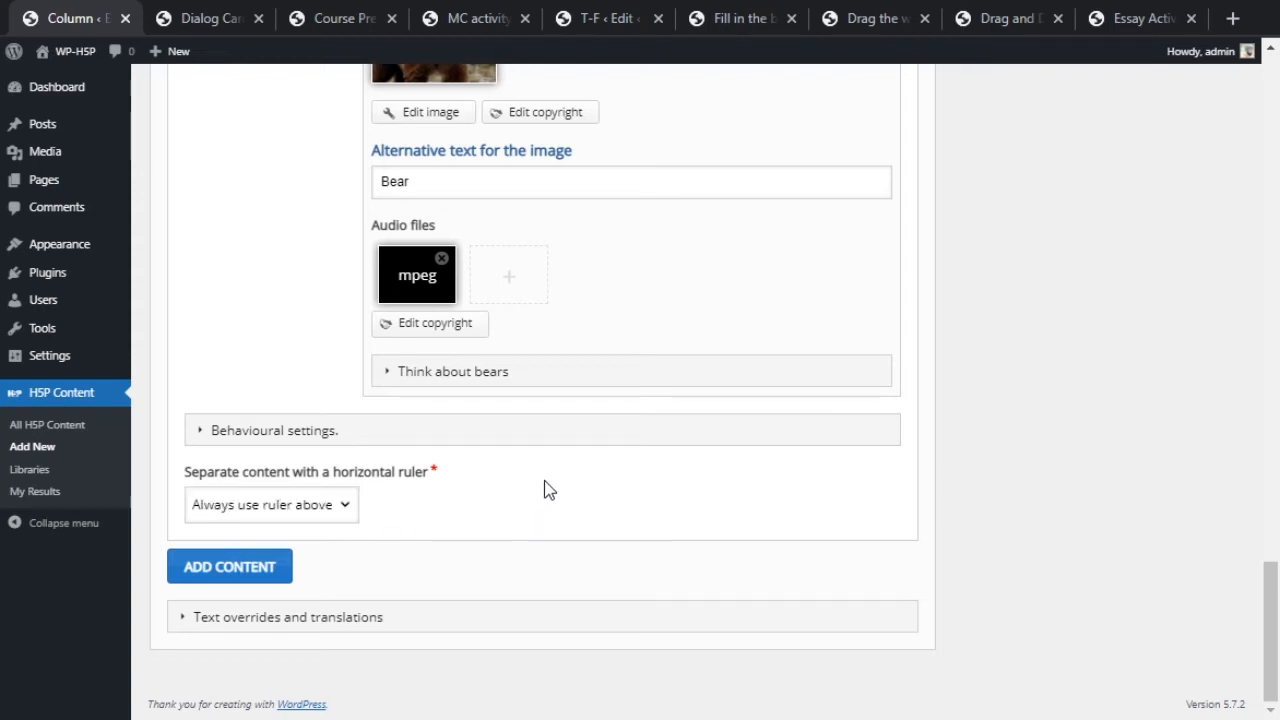
{"action": "left_click", "coordinate": [278, 436]}
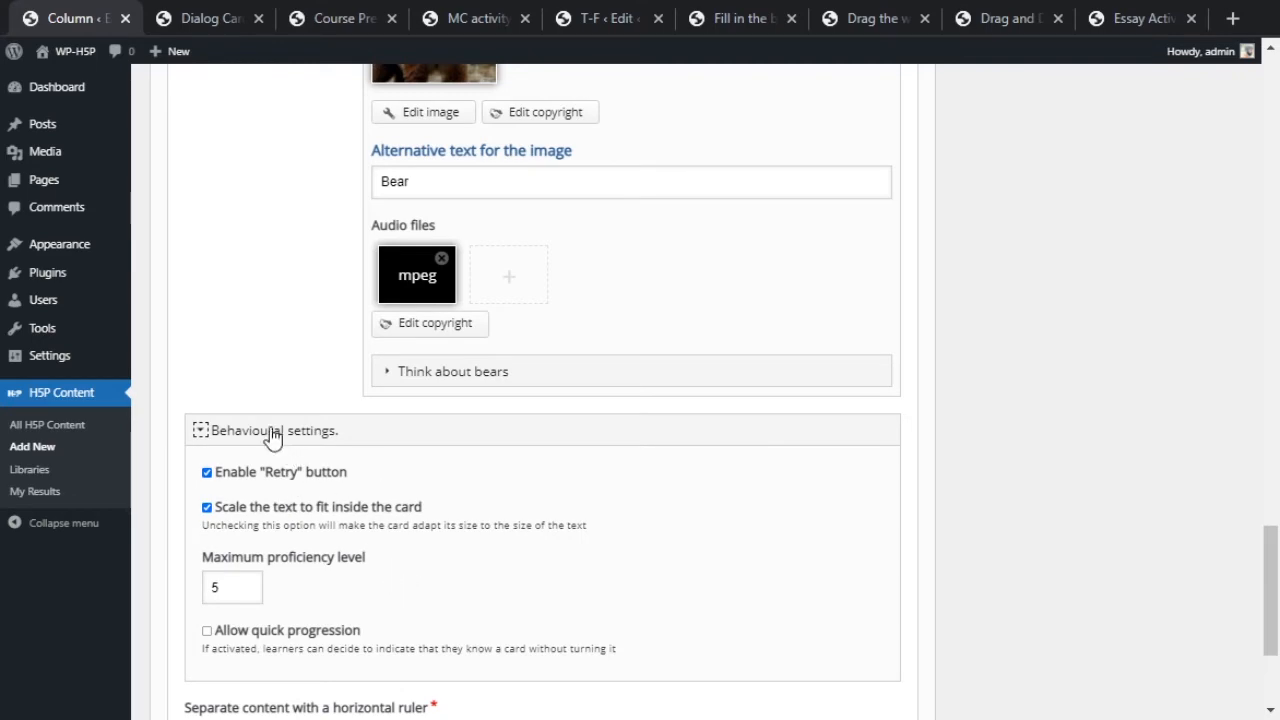
Collapse the Untitled Text, Course Presentation and Dialog Cards items and save the updated column.
{"action": "scroll", "coordinate": [330, 437], "scroll_direction": "up", "scroll_amount": 5}
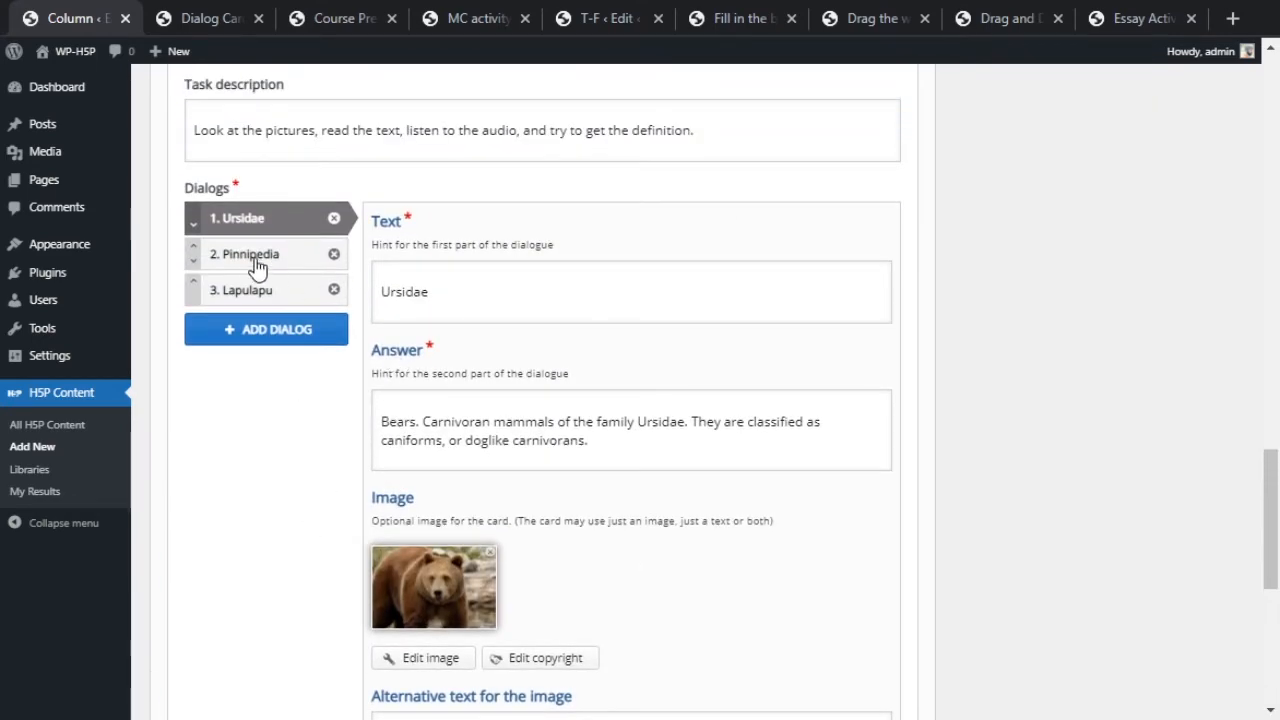
{"action": "scroll", "coordinate": [350, 290], "scroll_direction": "up", "scroll_amount": 8}
{"action": "scroll", "coordinate": [344, 308], "scroll_direction": "up", "scroll_amount": 10}
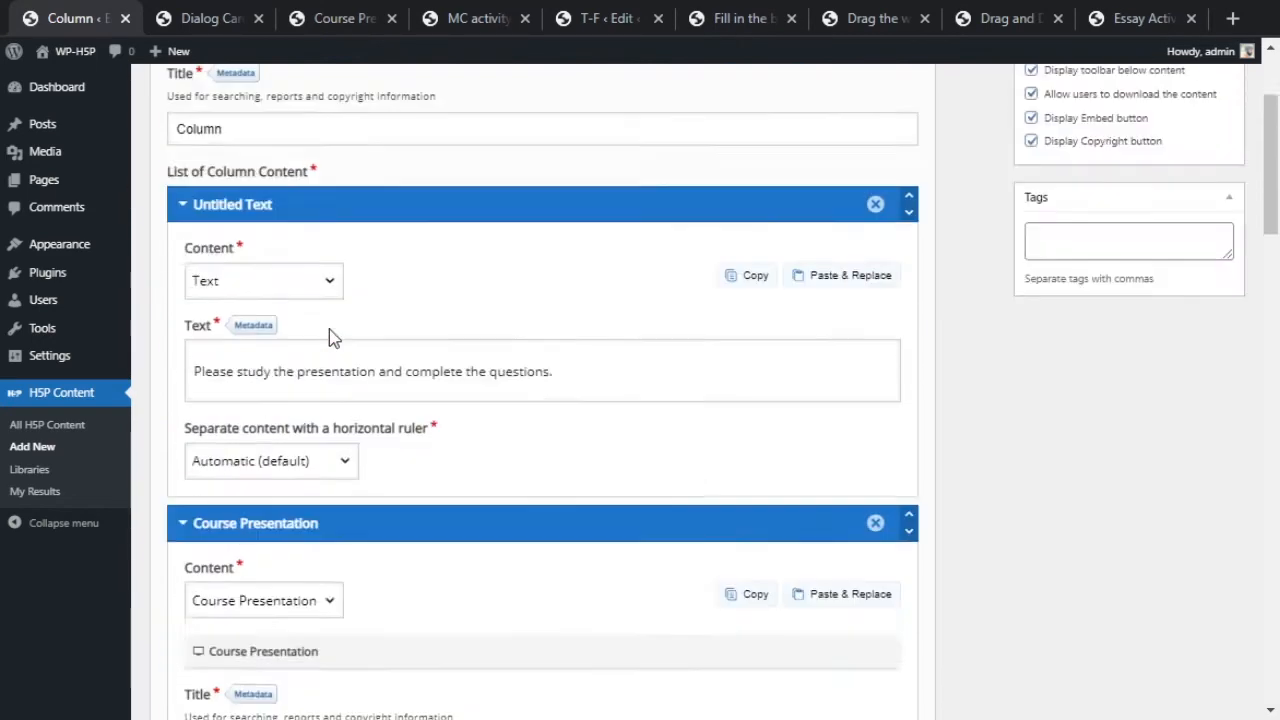
{"action": "left_click", "coordinate": [189, 393]}
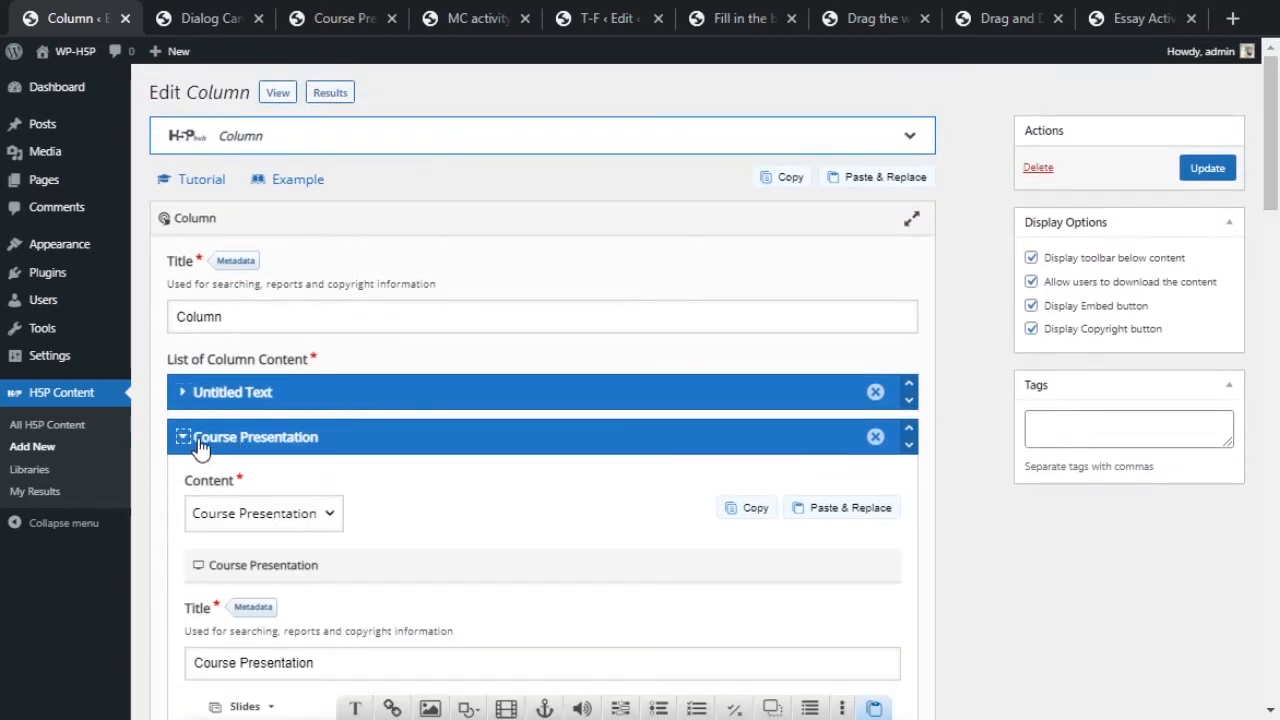
{"action": "left_click", "coordinate": [200, 445]}
{"action": "left_click", "coordinate": [192, 484]}
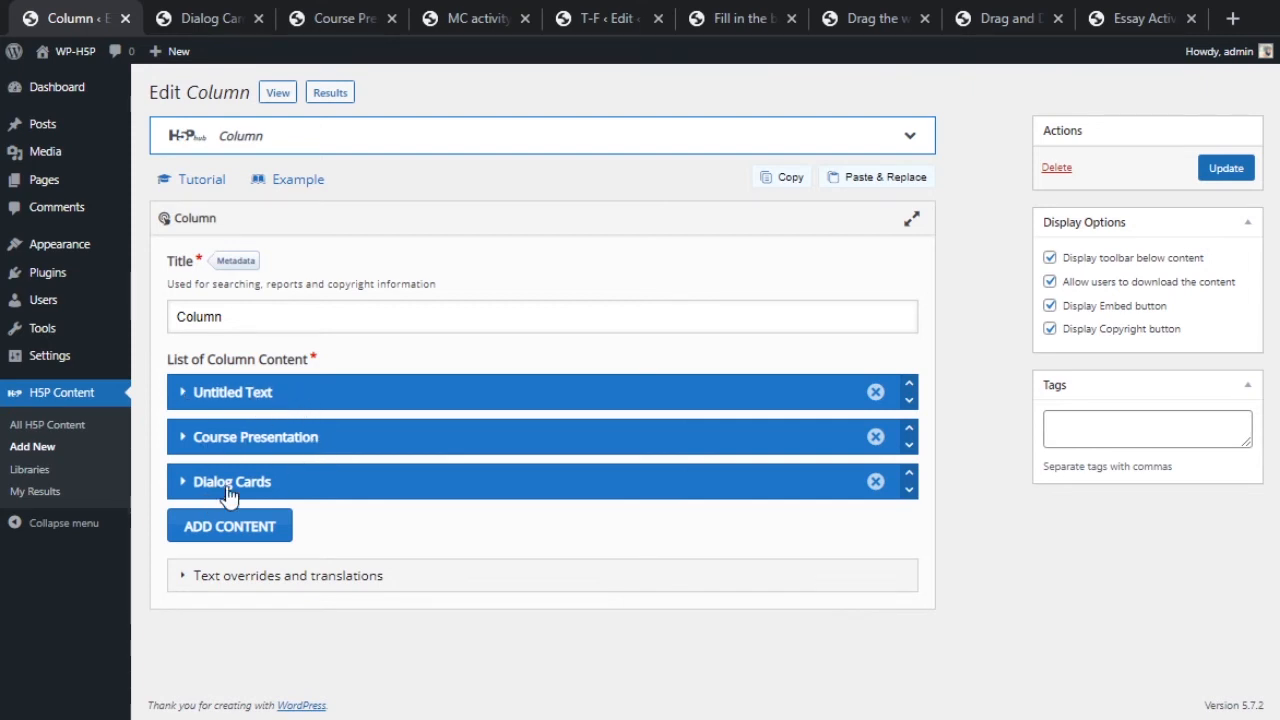
{"action": "left_click", "coordinate": [1246, 176]}
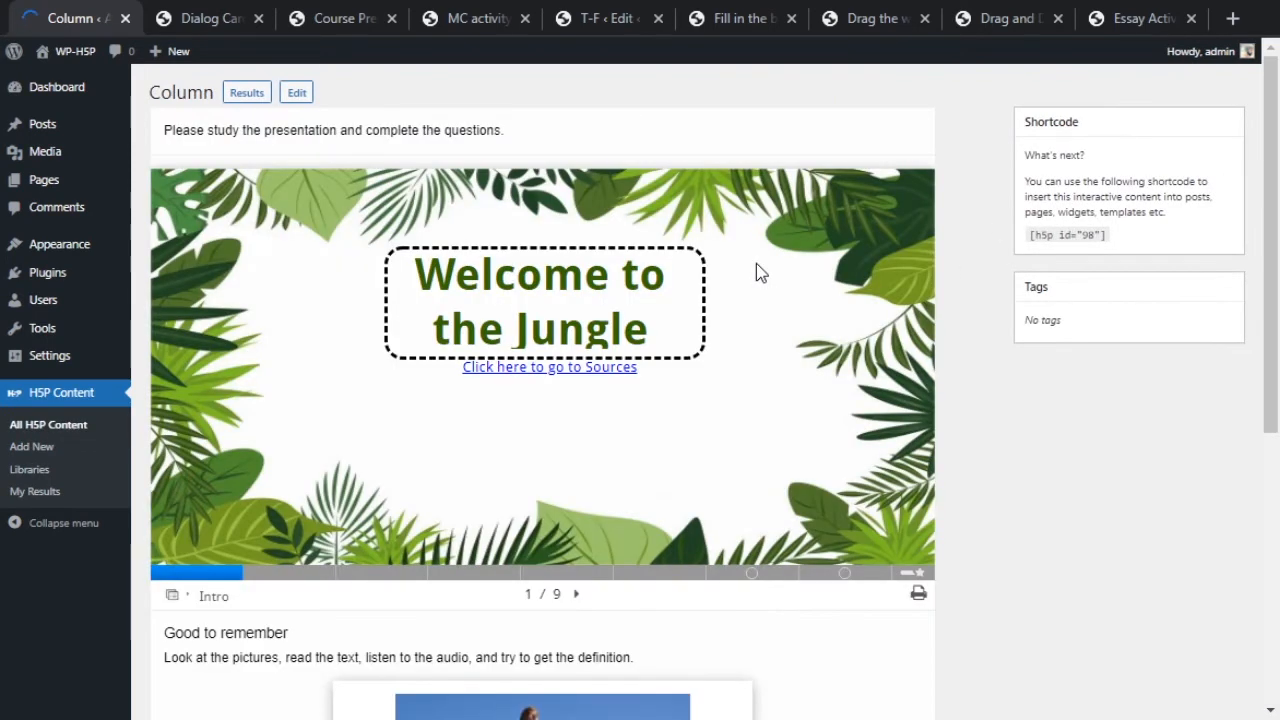
Examine the saved column's text, presentation and Dialog Cards, turning the Lapulapu and Ursidae cards and marking Lapulapu as "I got it right!".
{"action": "scroll", "coordinate": [676, 238], "scroll_direction": "down", "scroll_amount": 2}
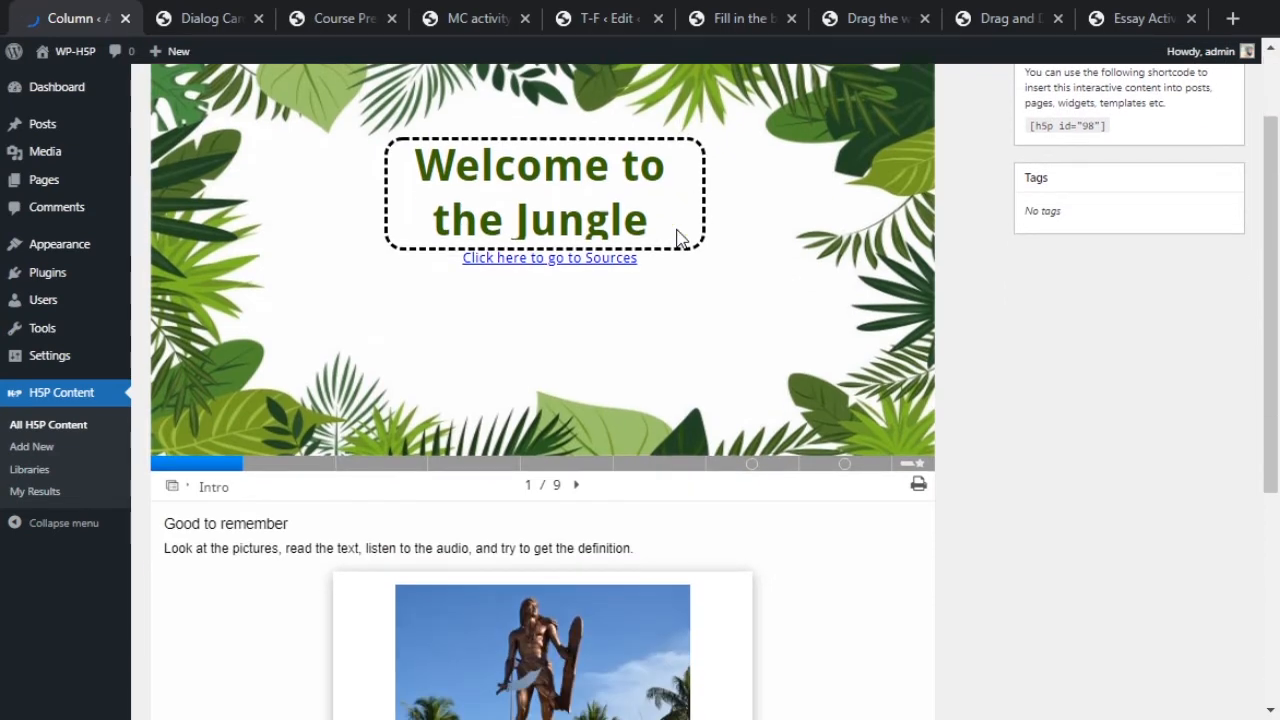
{"action": "scroll", "coordinate": [393, 327], "scroll_direction": "up", "scroll_amount": 2}
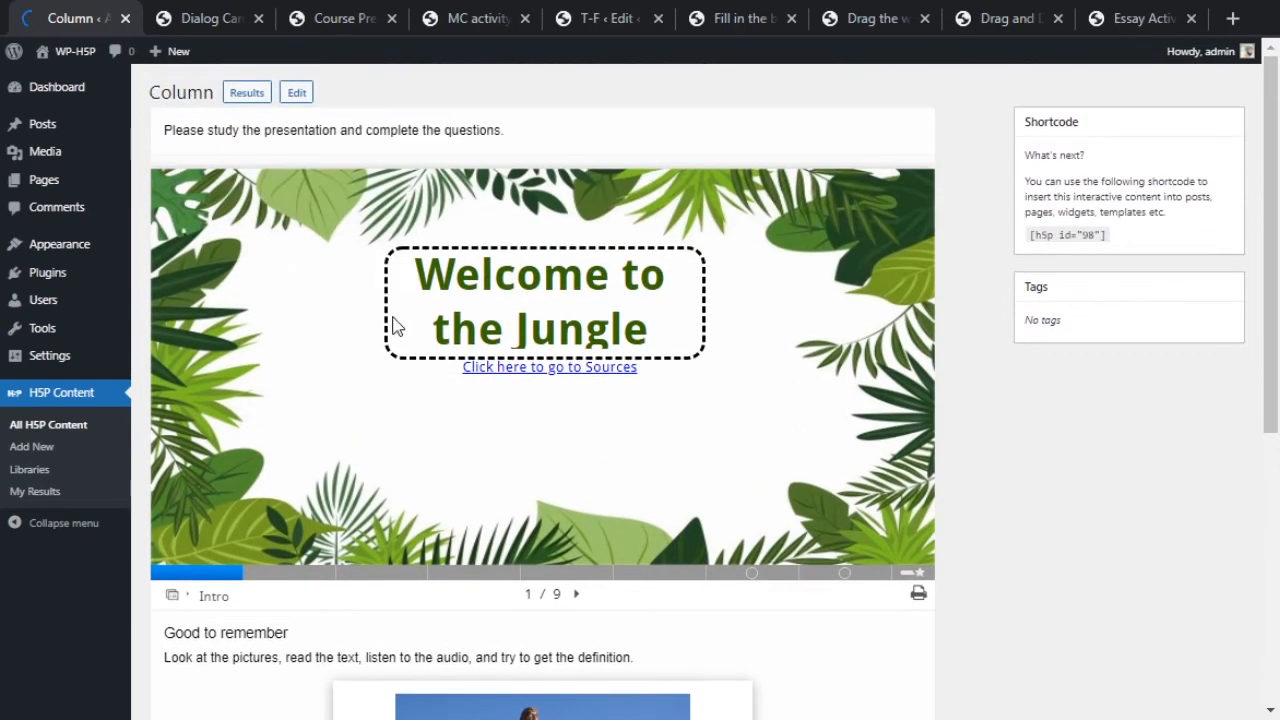
{"action": "scroll", "coordinate": [429, 357], "scroll_direction": "down", "scroll_amount": 4}
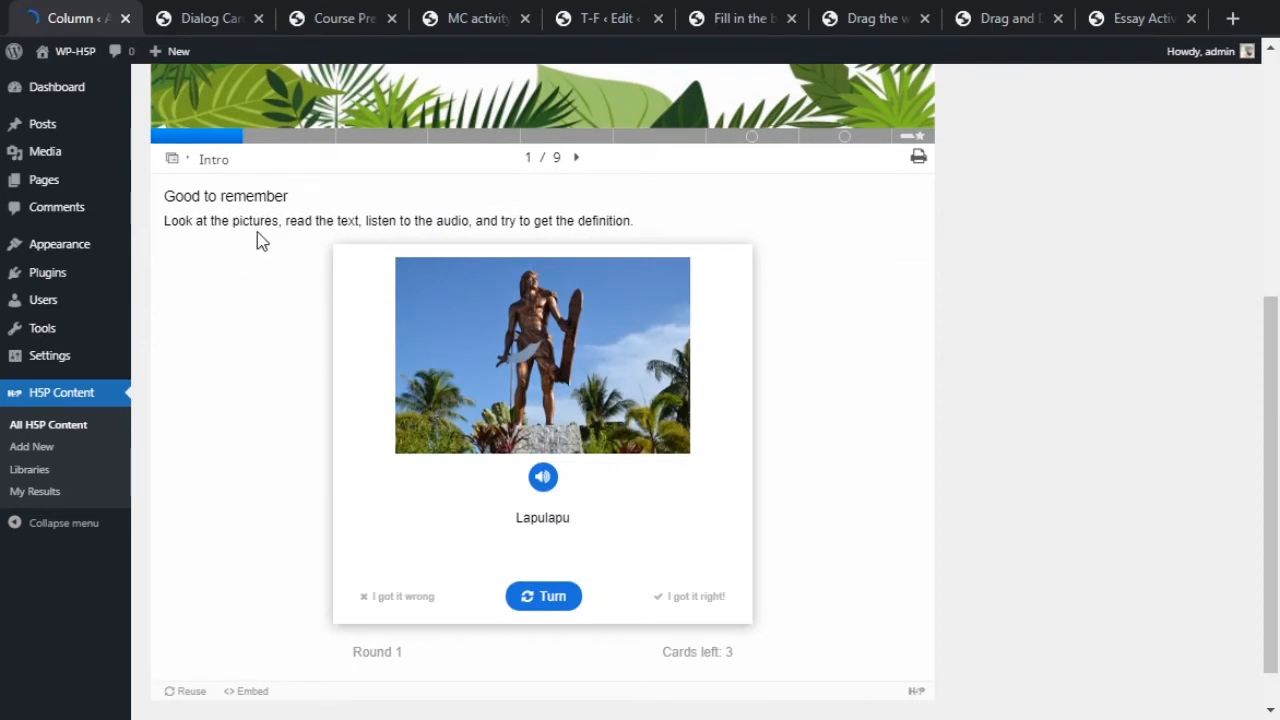
{"action": "scroll", "coordinate": [457, 463], "scroll_direction": "down", "scroll_amount": 1}
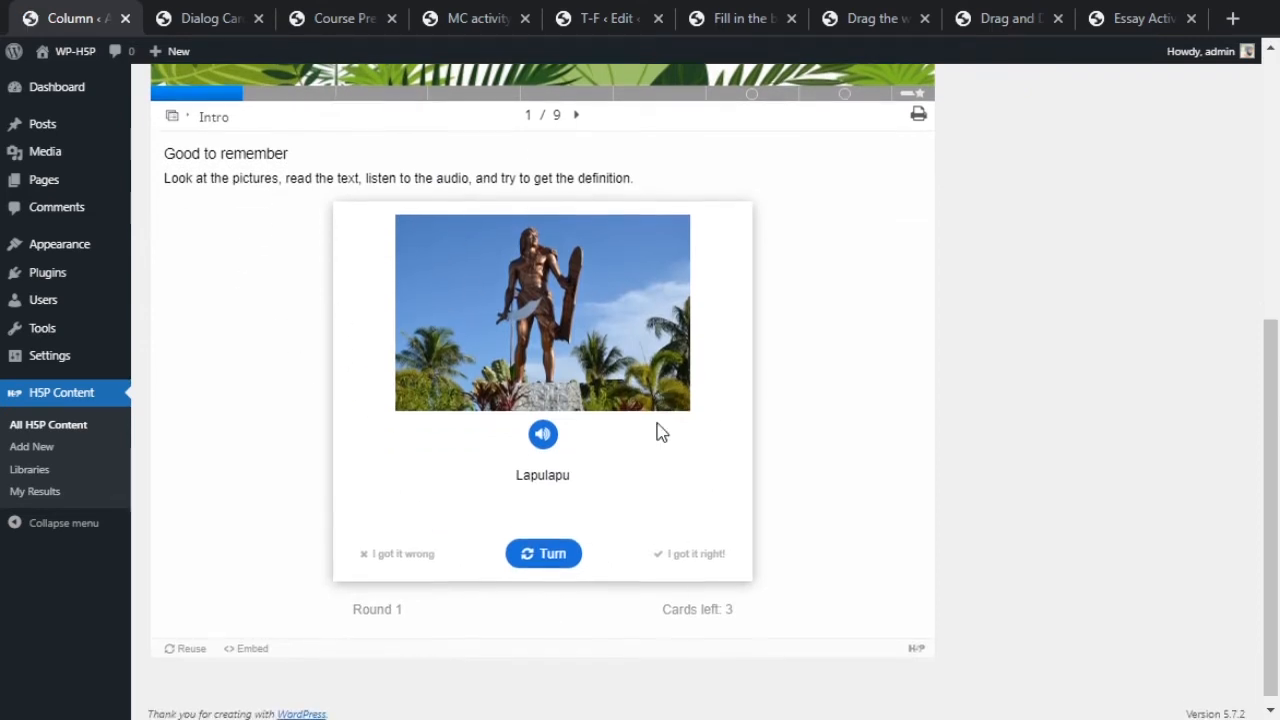
{"action": "left_click", "coordinate": [549, 555]}
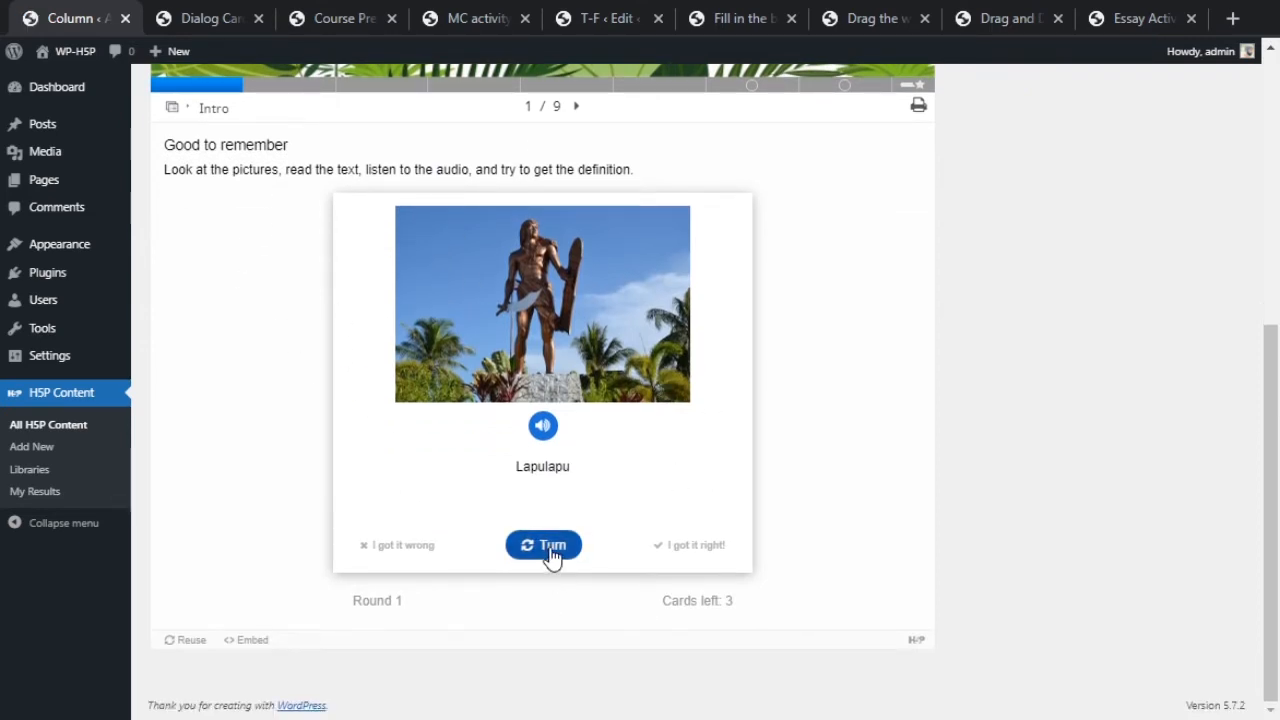
{"action": "left_click", "coordinate": [719, 550]}
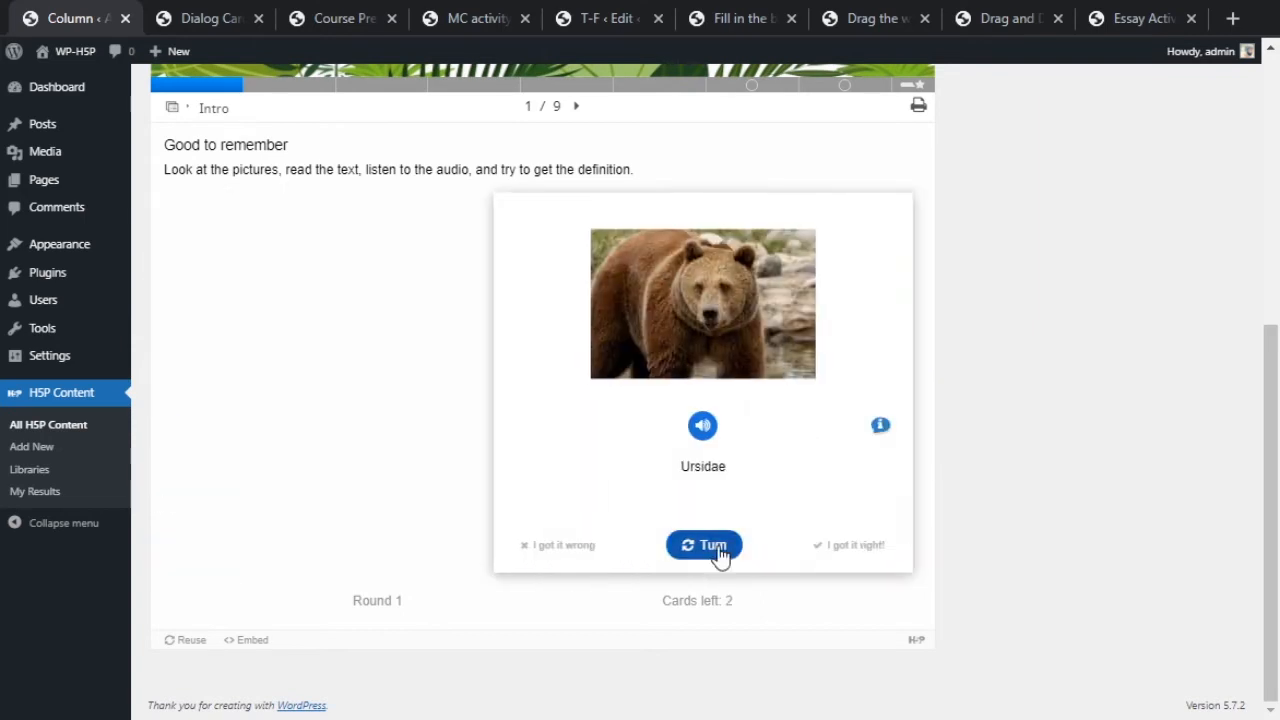
{"action": "left_click", "coordinate": [581, 552]}
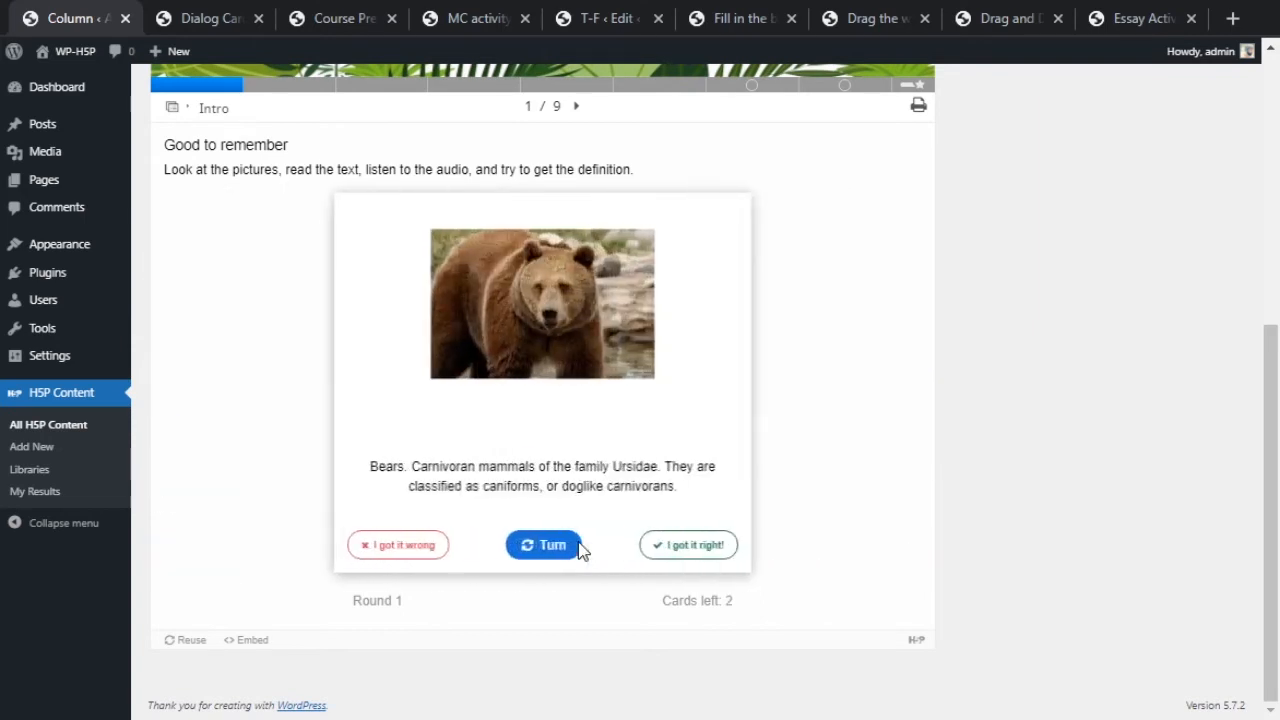
{"action": "scroll", "coordinate": [640, 548], "scroll_direction": "up", "scroll_amount": 3}
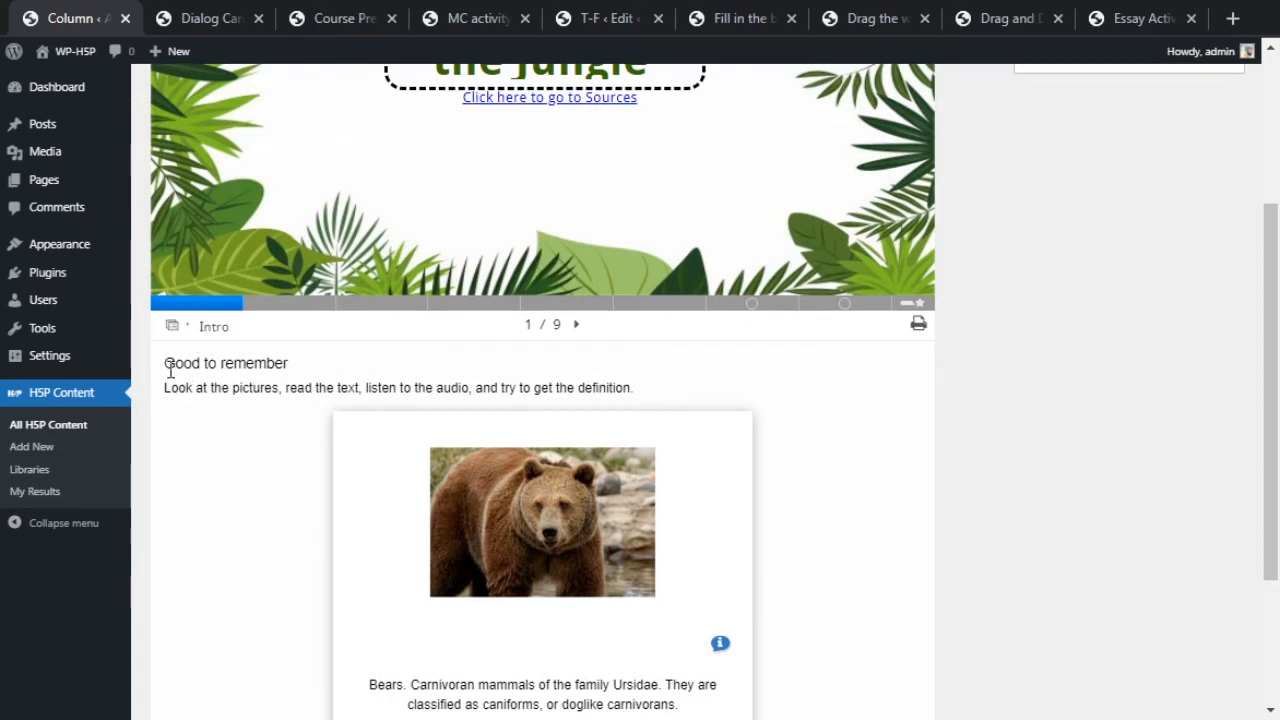
{"action": "left_click_drag", "start_coordinate": [166, 365], "coordinate": [648, 388]}
{"action": "left_click", "coordinate": [432, 367]}
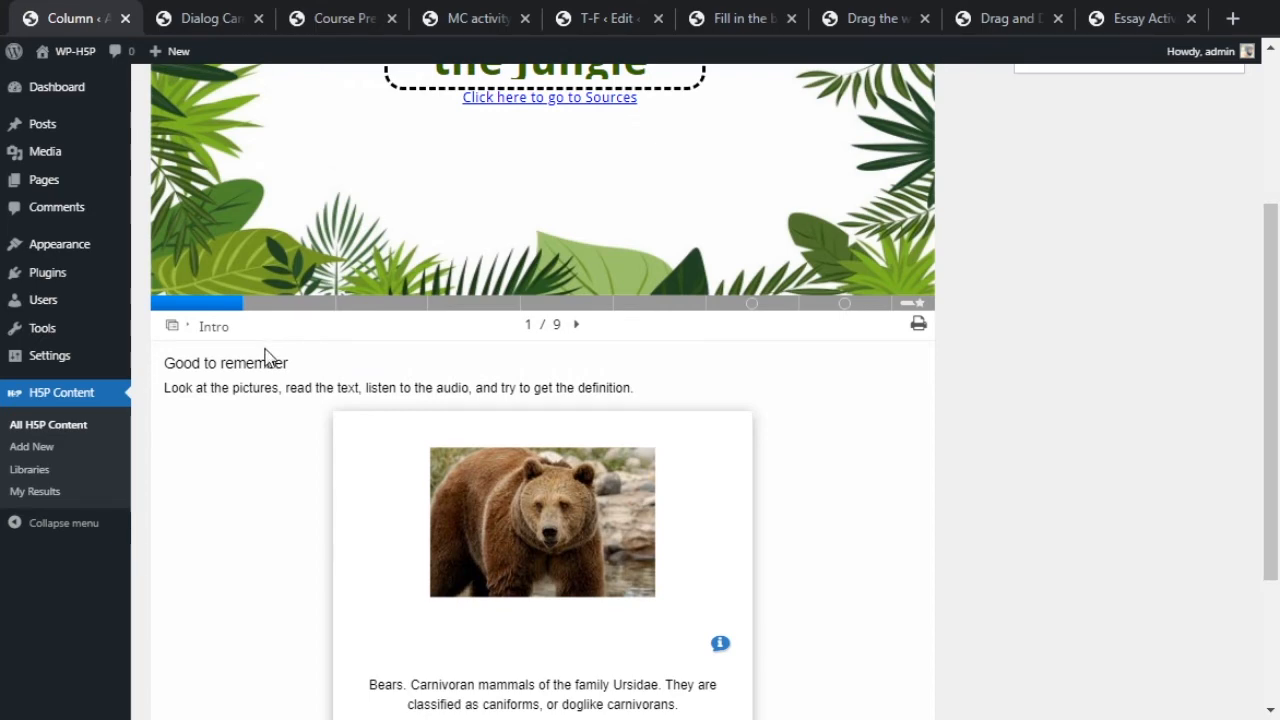
{"action": "scroll", "coordinate": [444, 369], "scroll_direction": "up", "scroll_amount": 4}
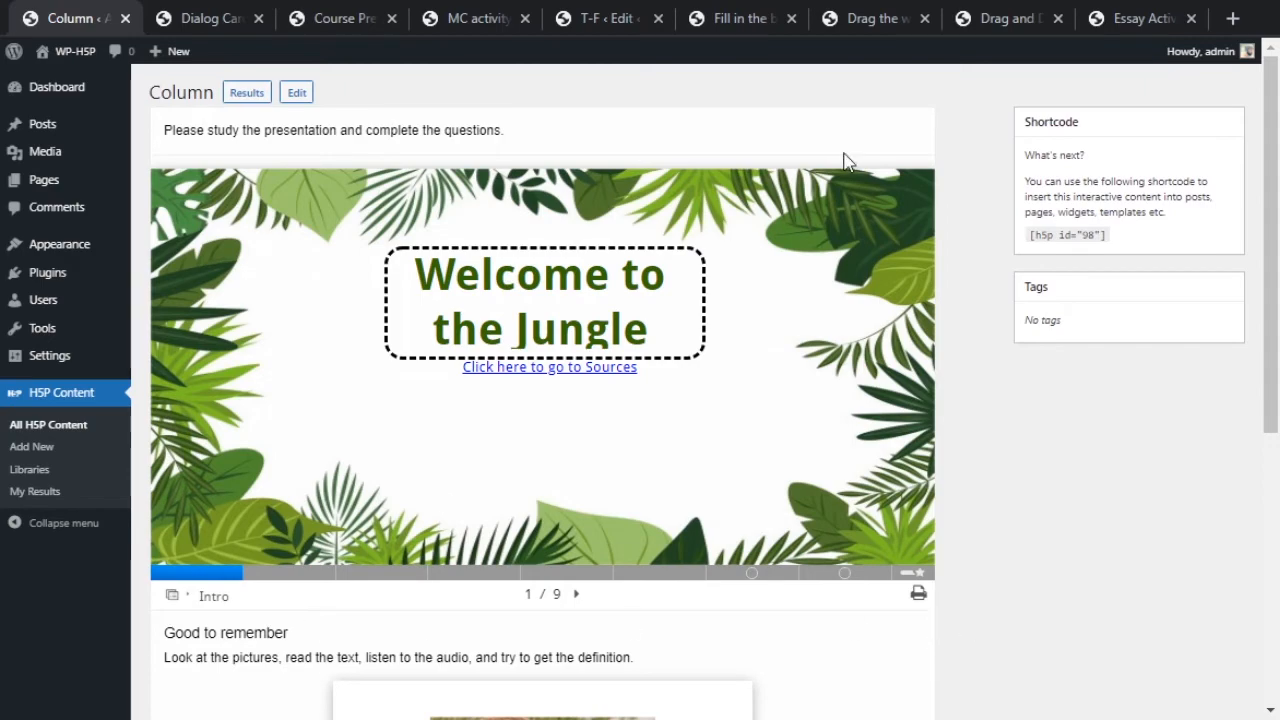
{"action": "scroll", "coordinate": [828, 504], "scroll_direction": "down", "scroll_amount": 5}
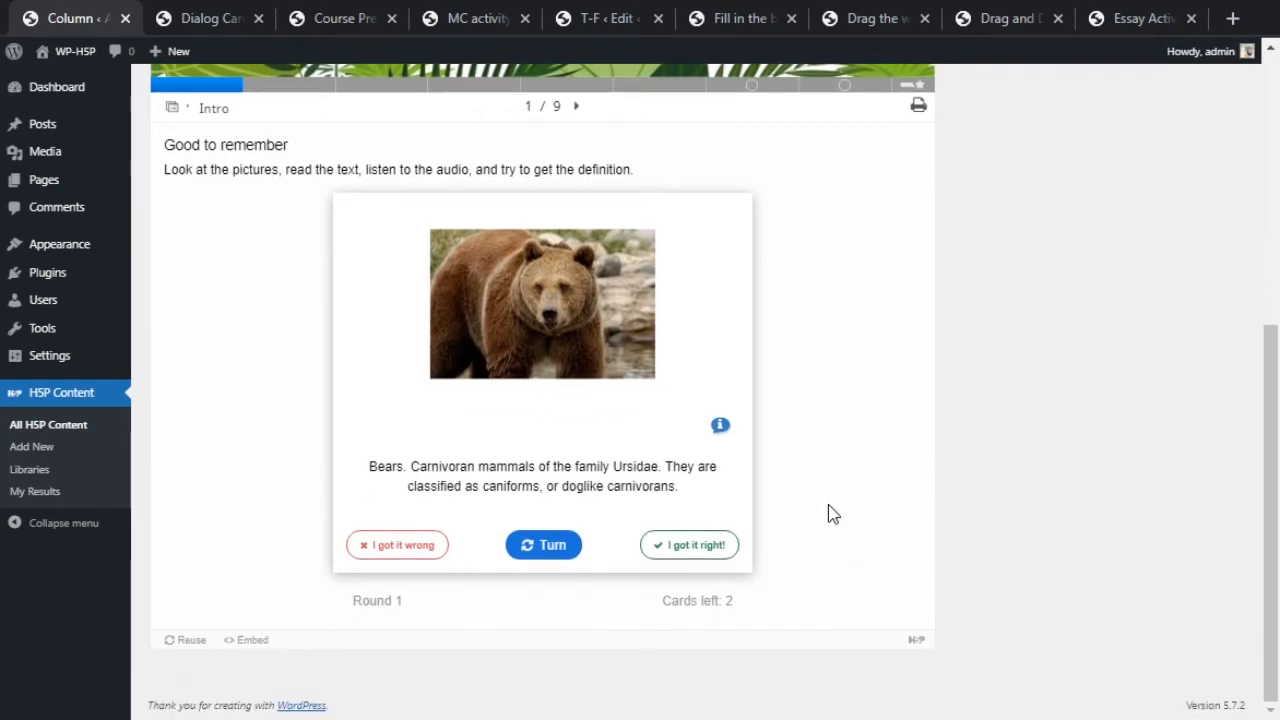
{"action": "scroll", "coordinate": [899, 143], "scroll_direction": "up", "scroll_amount": 5}
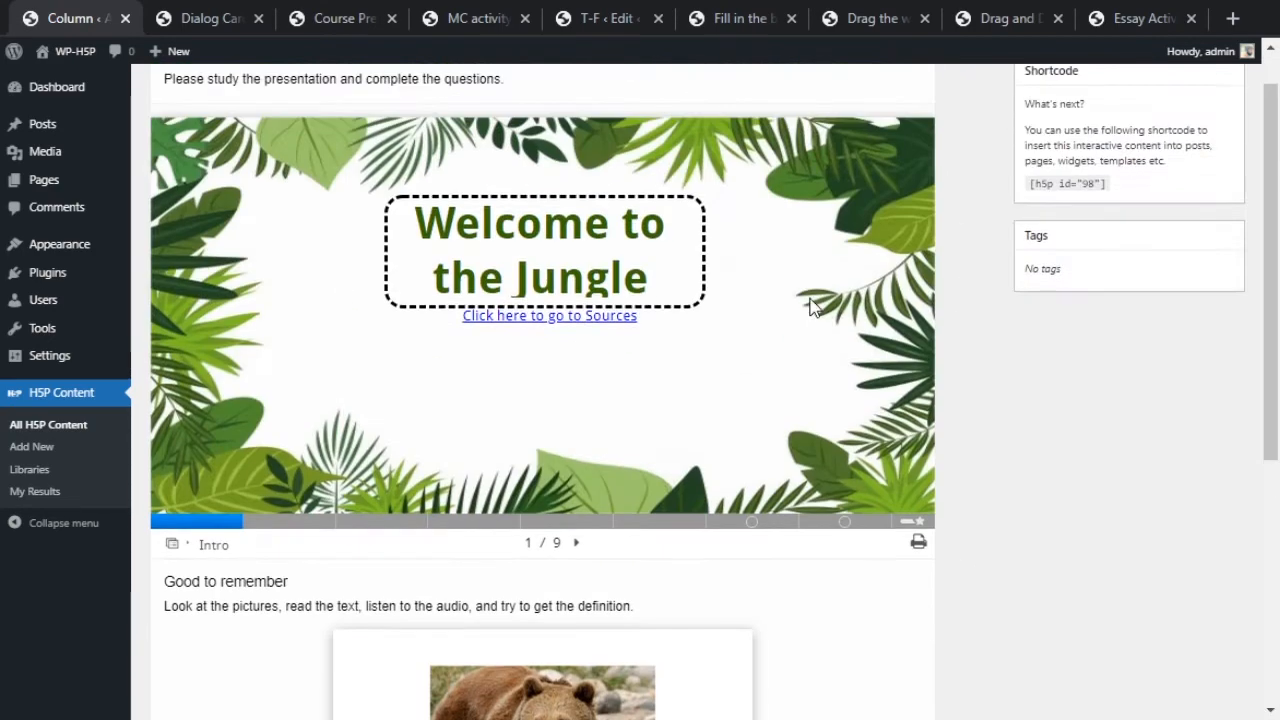
Reopen the column for editing with its three content items collapsed and add an empty content item below Dialog Cards.
{"action": "left_click", "coordinate": [300, 93]}
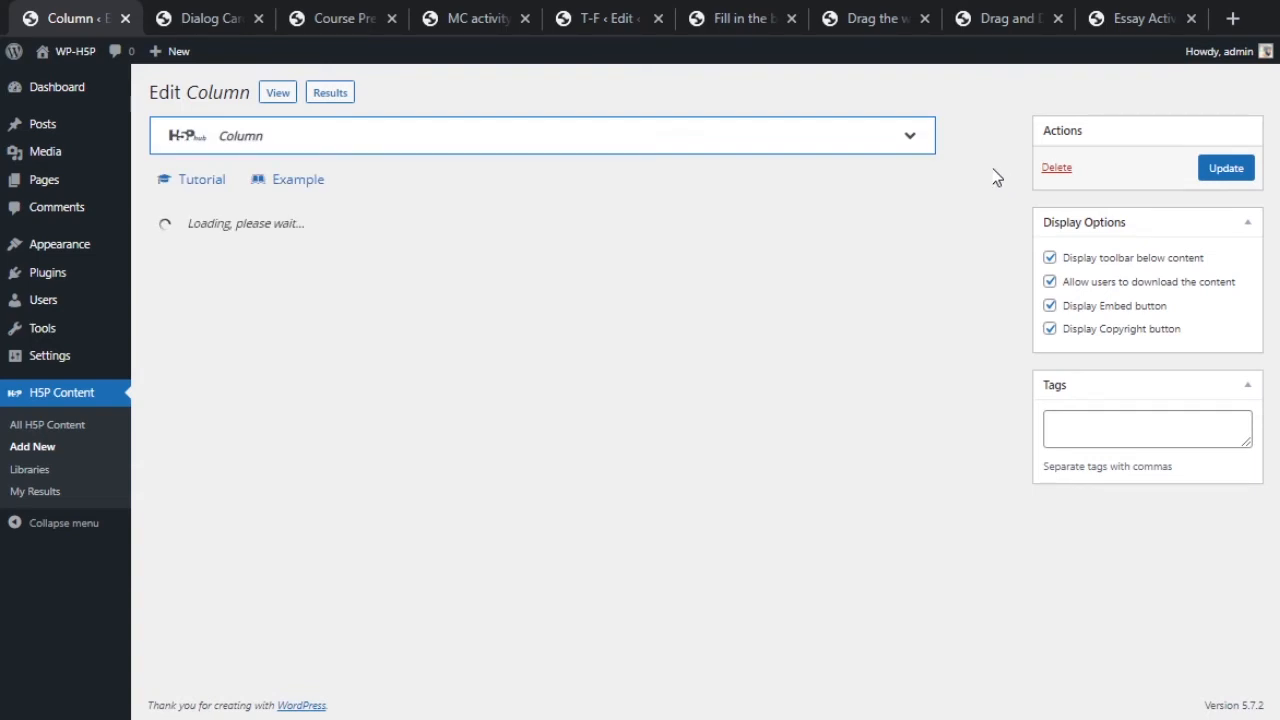
{"action": "scroll", "coordinate": [640, 266], "scroll_direction": "down", "scroll_amount": 2}
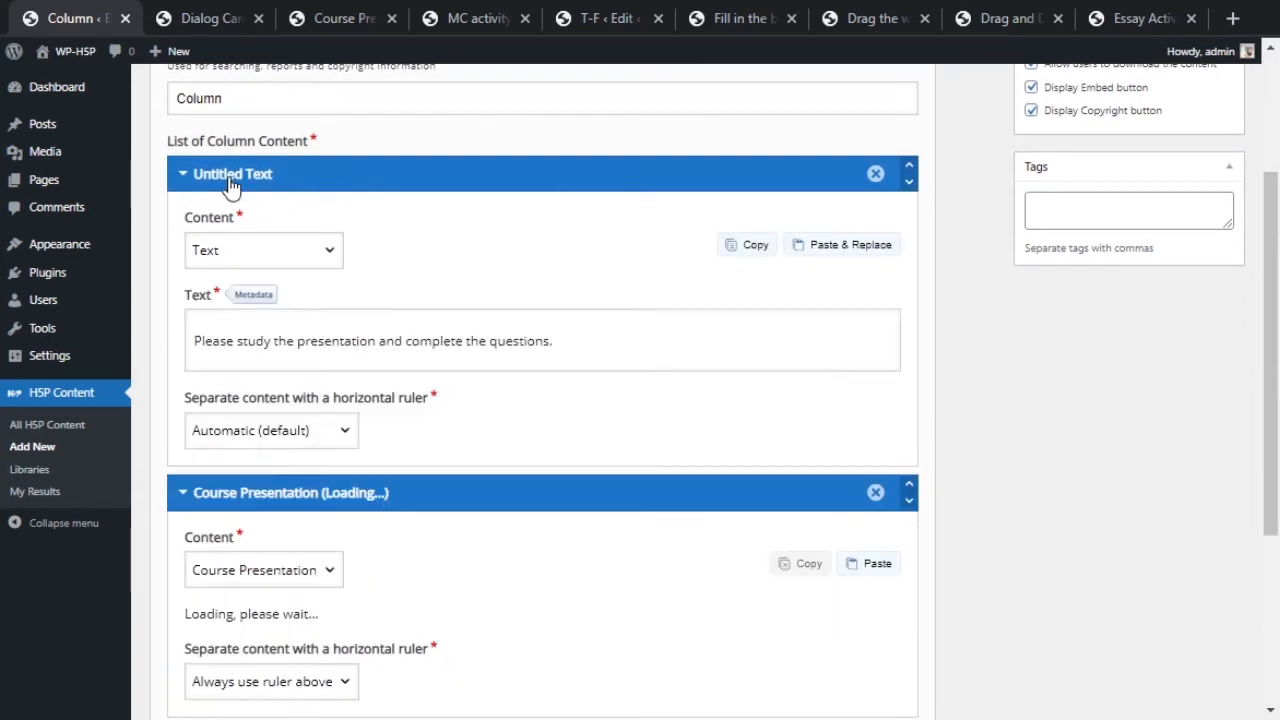
{"action": "left_click", "coordinate": [222, 177]}
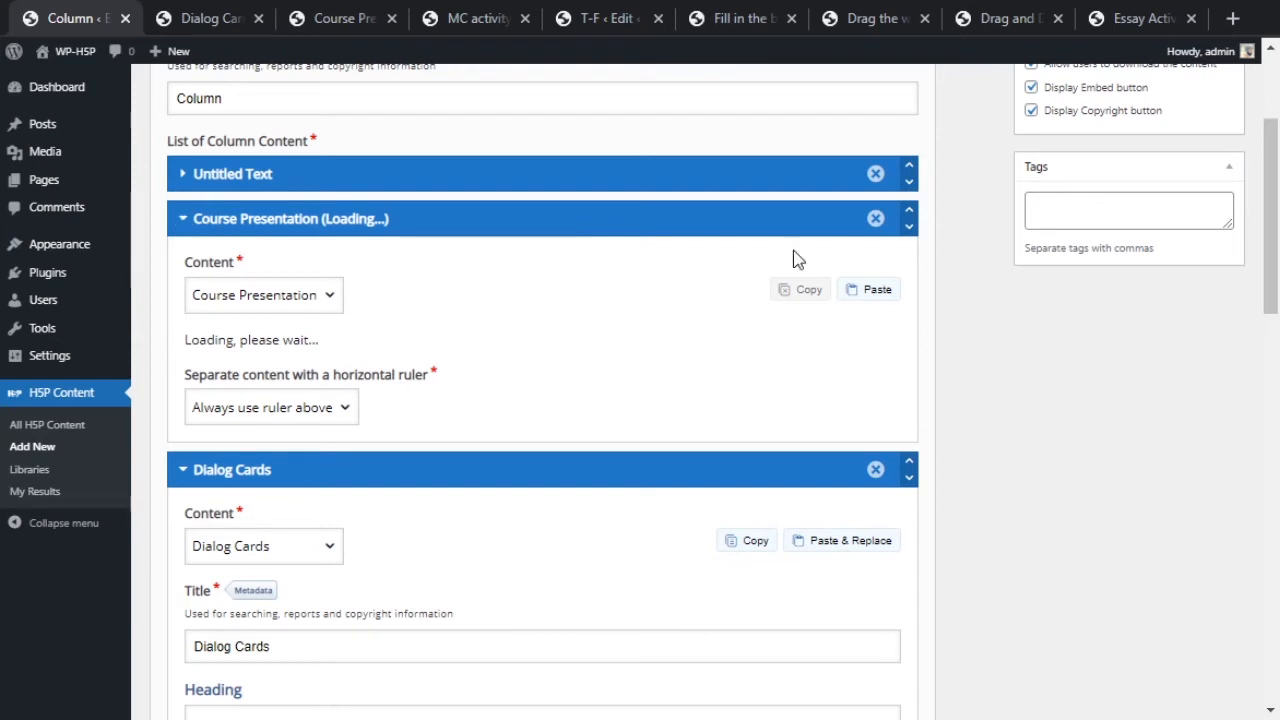
{"action": "left_click", "coordinate": [183, 225]}
{"action": "left_click", "coordinate": [183, 226]}
{"action": "left_click", "coordinate": [185, 222]}
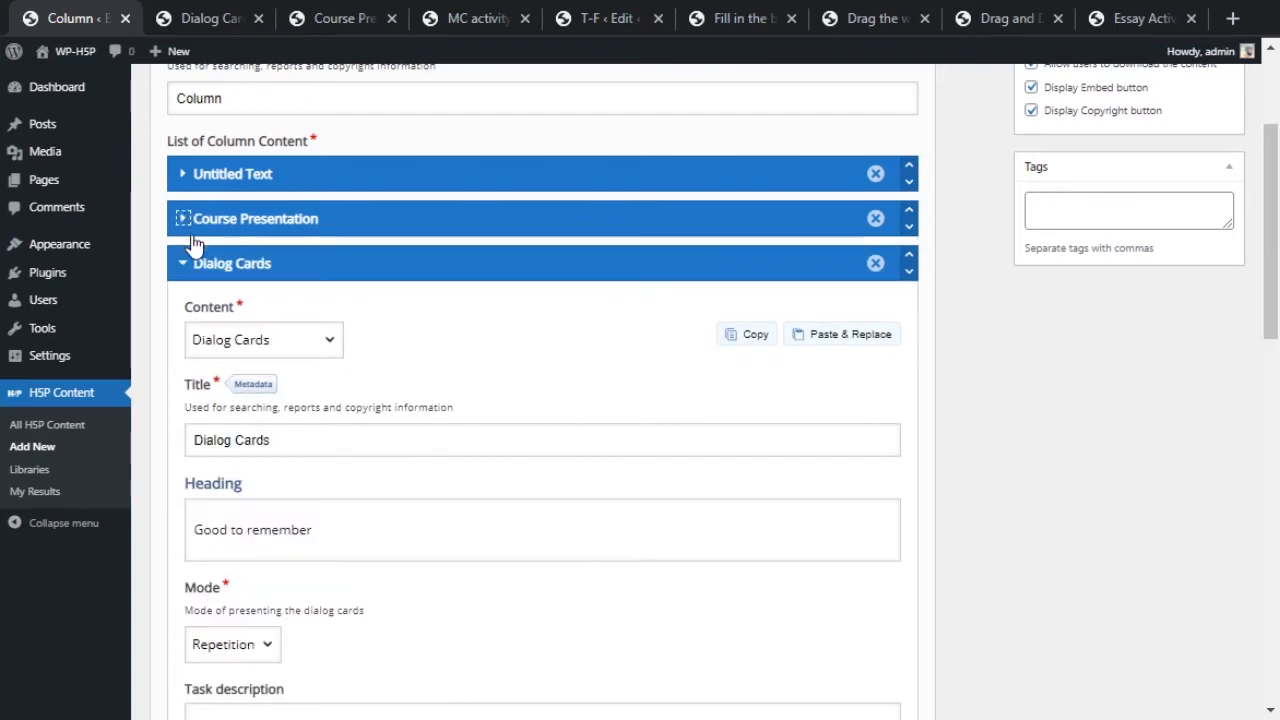
{"action": "left_click", "coordinate": [186, 263]}
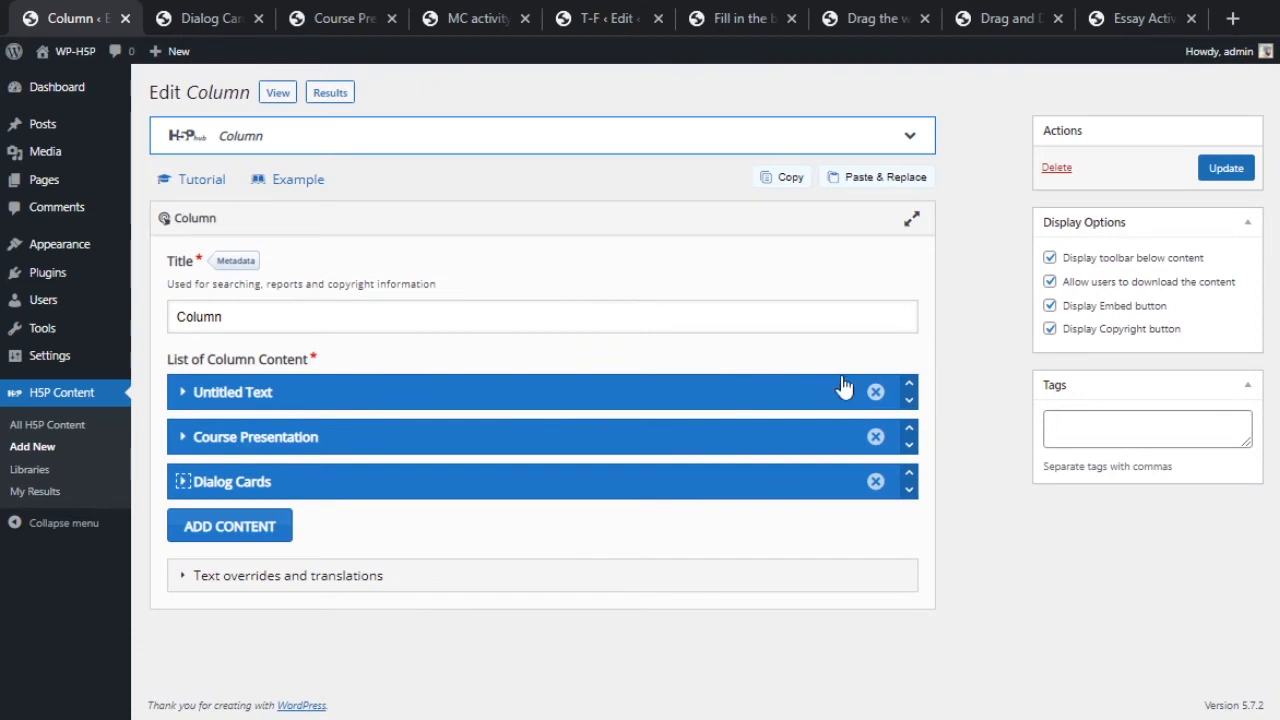
{"action": "left_click", "coordinate": [246, 524]}
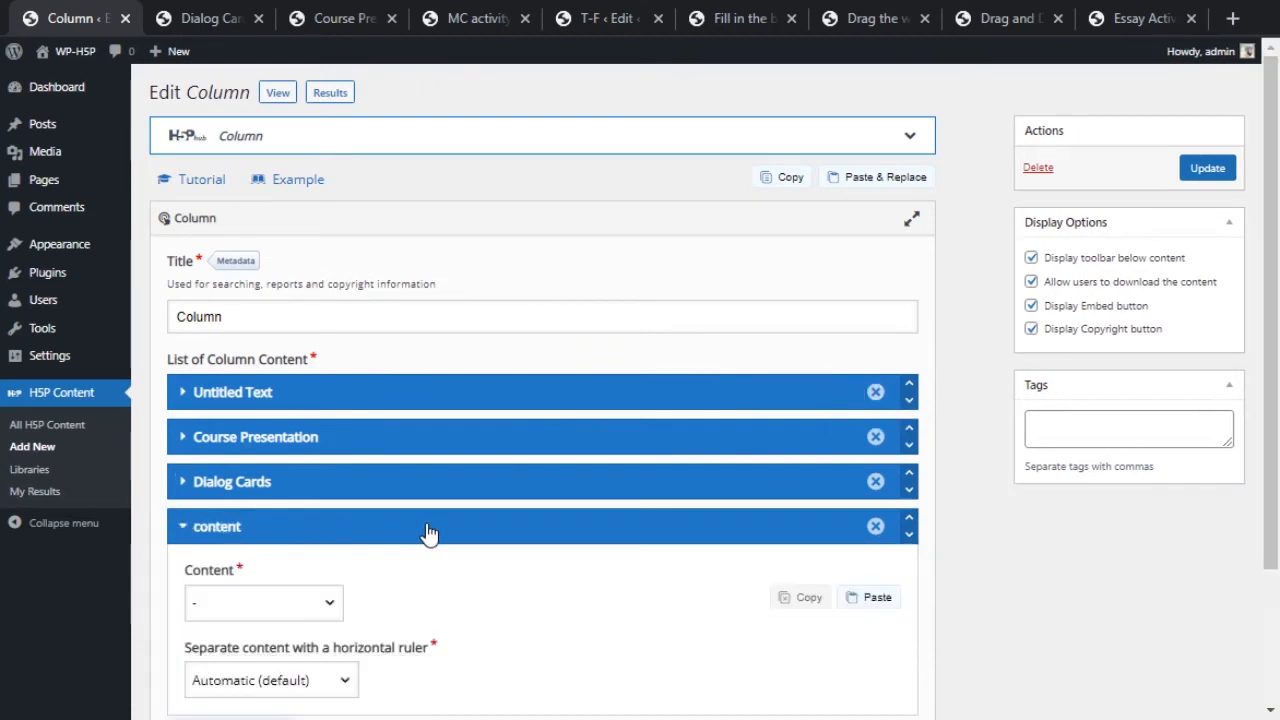
Review the MC activity, copy its entire Multiple Choice content and return to the column's empty content item.
{"action": "left_click", "coordinate": [470, 18]}
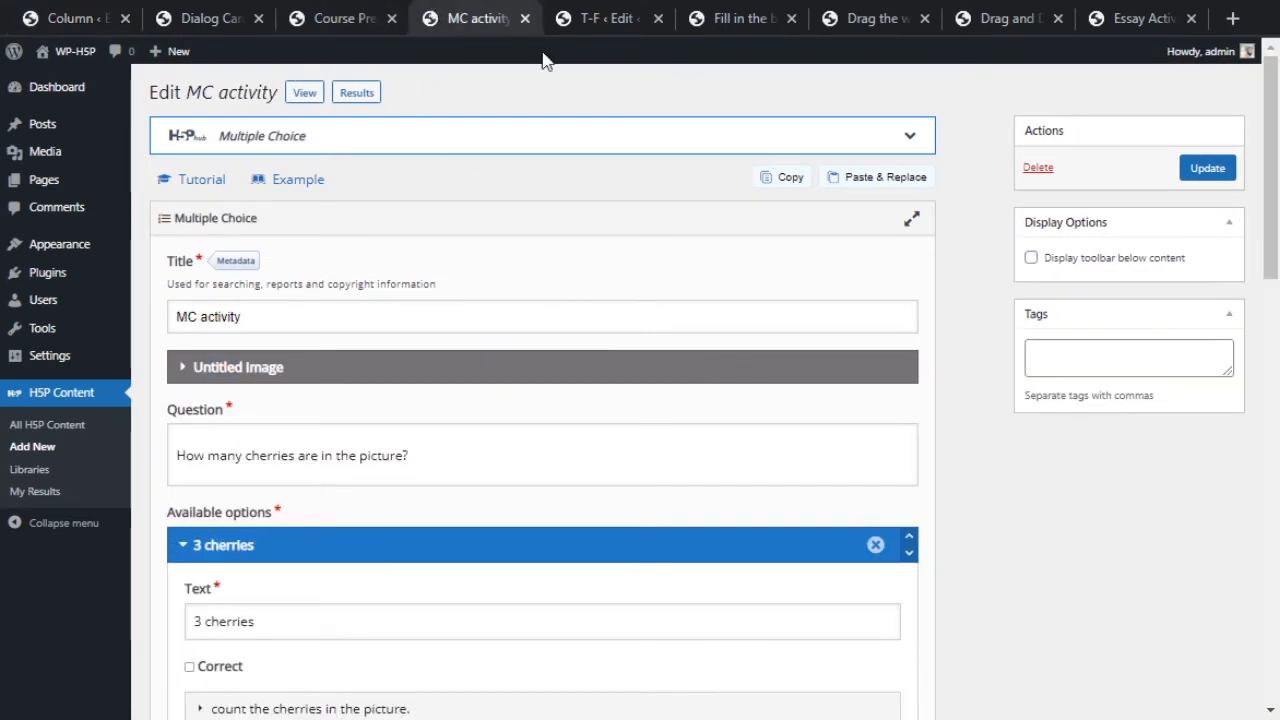
{"action": "scroll", "coordinate": [706, 380], "scroll_direction": "down", "scroll_amount": 12}
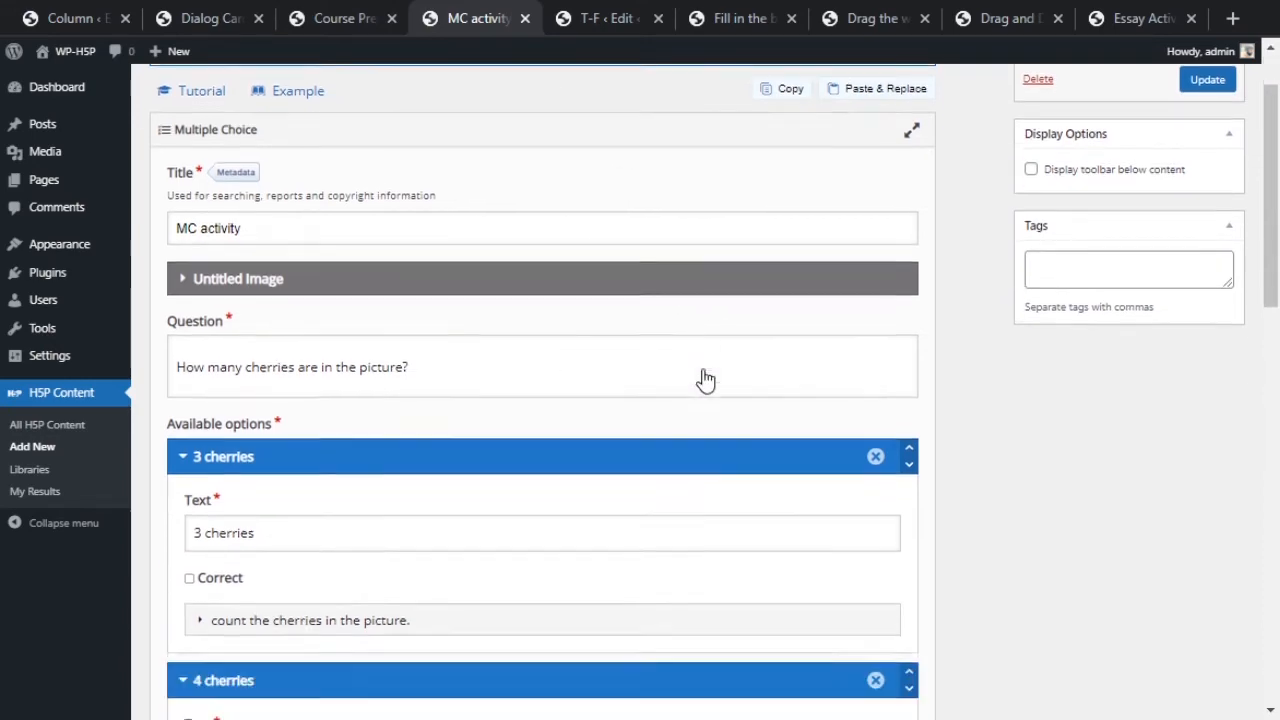
{"action": "scroll", "coordinate": [706, 381], "scroll_direction": "down", "scroll_amount": 1}
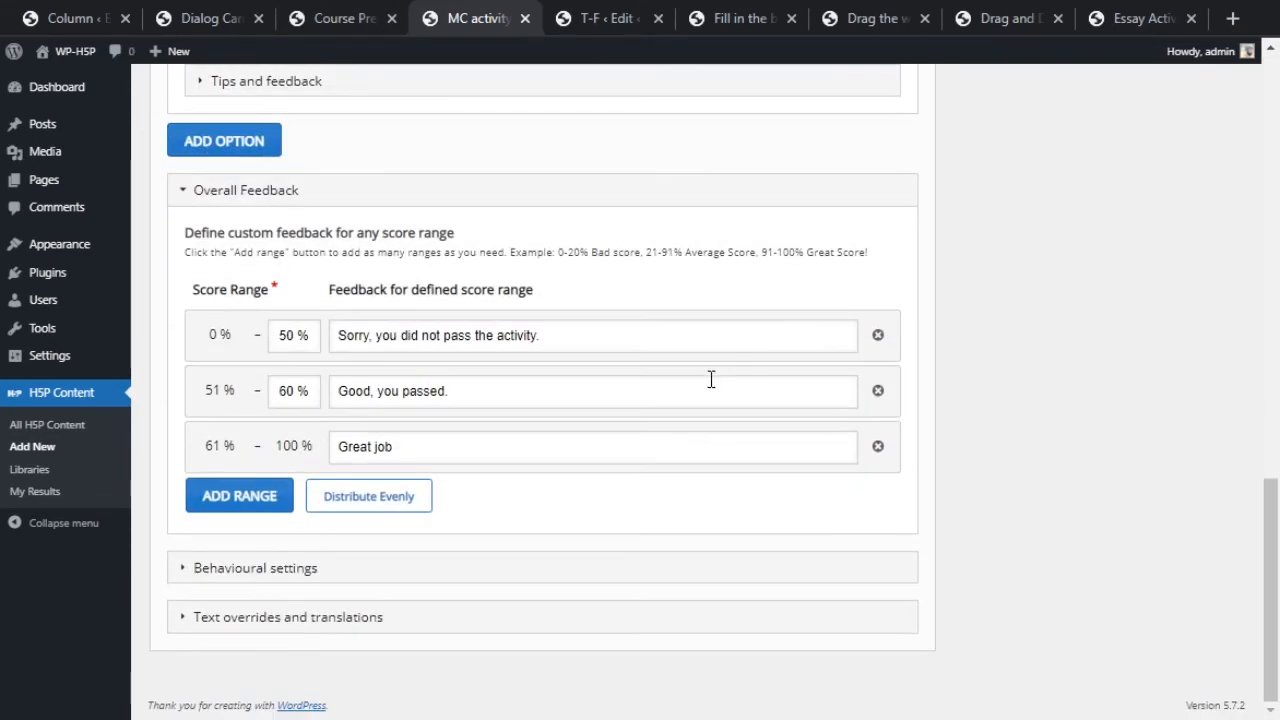
{"action": "scroll", "coordinate": [712, 380], "scroll_direction": "up", "scroll_amount": 15}
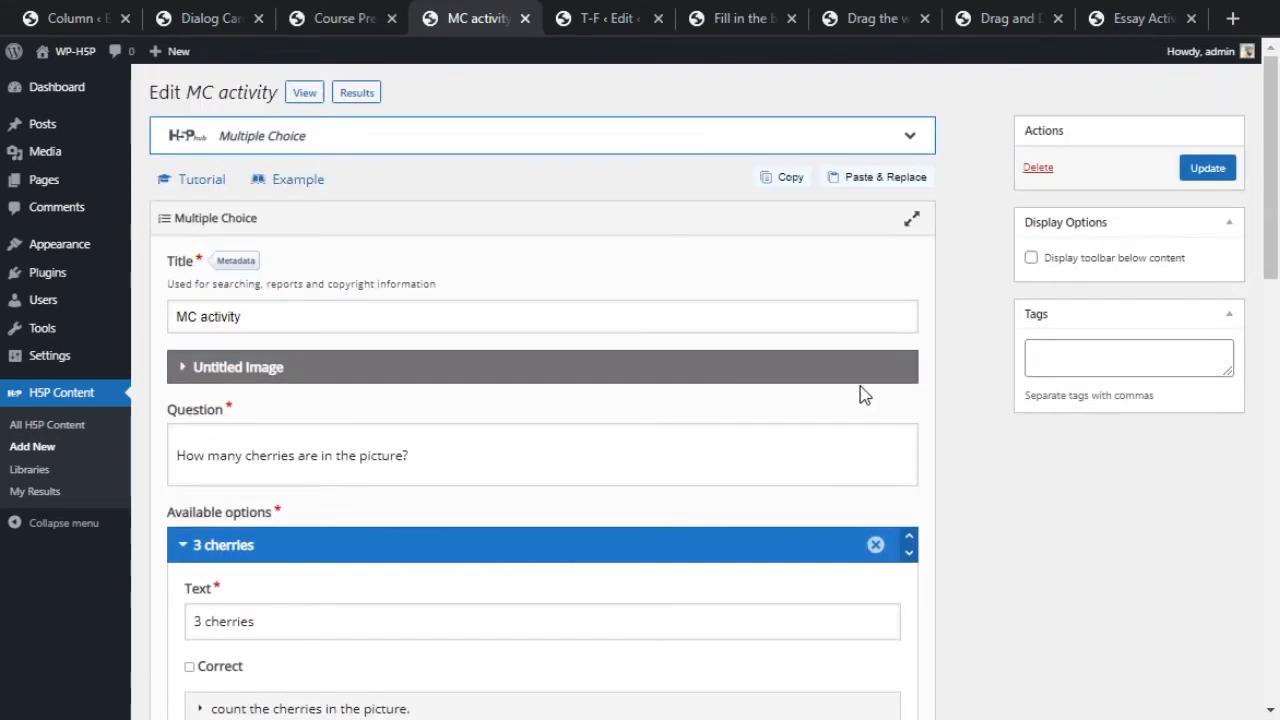
{"action": "left_click", "coordinate": [789, 190]}
{"action": "left_click", "coordinate": [250, 10]}
{"action": "left_click", "coordinate": [75, 18]}
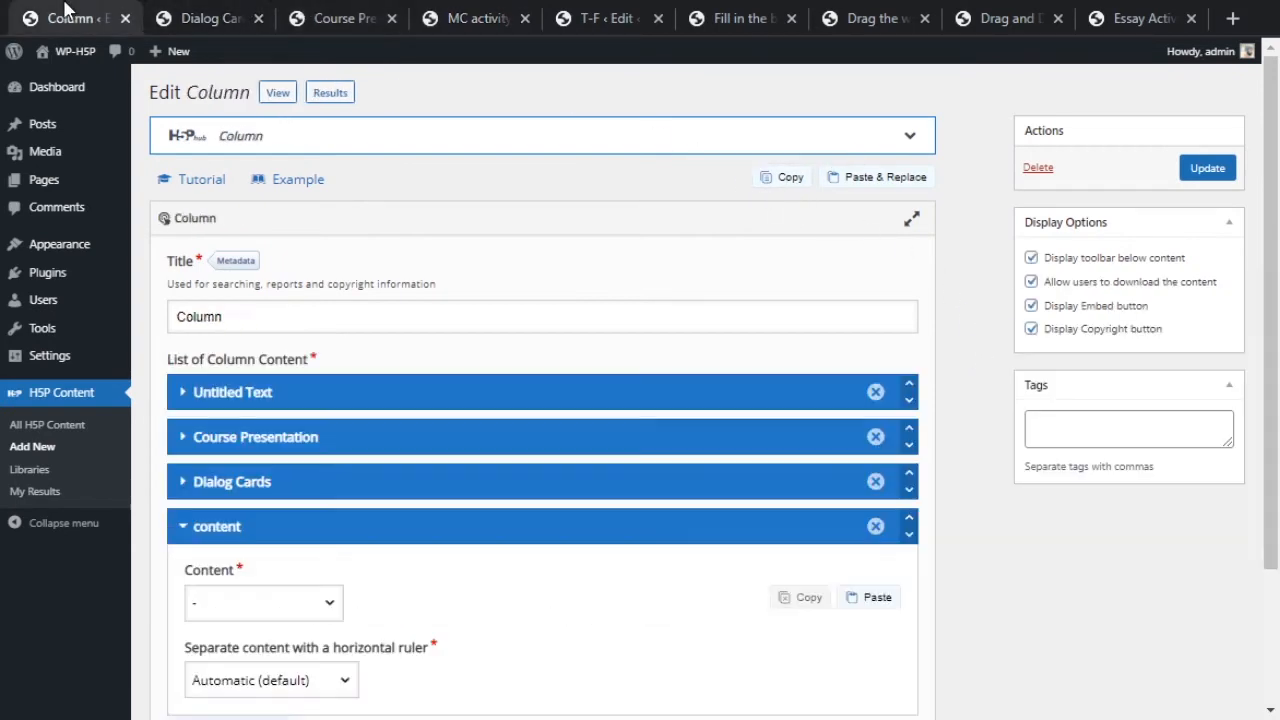
Paste the copied Multiple Choice activity into the column's empty content item and review its question, answer options and feedback ranges.
{"action": "scroll", "coordinate": [357, 491], "scroll_direction": "down", "scroll_amount": 3}
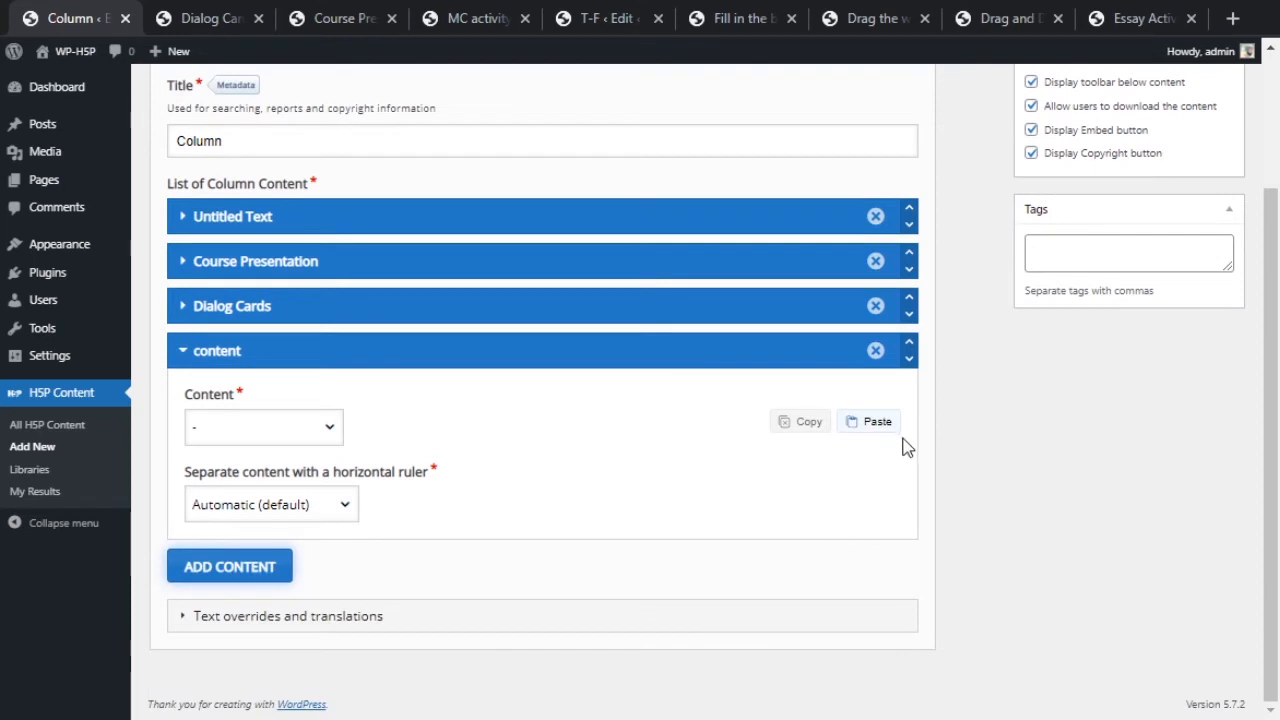
{"action": "left_click", "coordinate": [882, 432]}
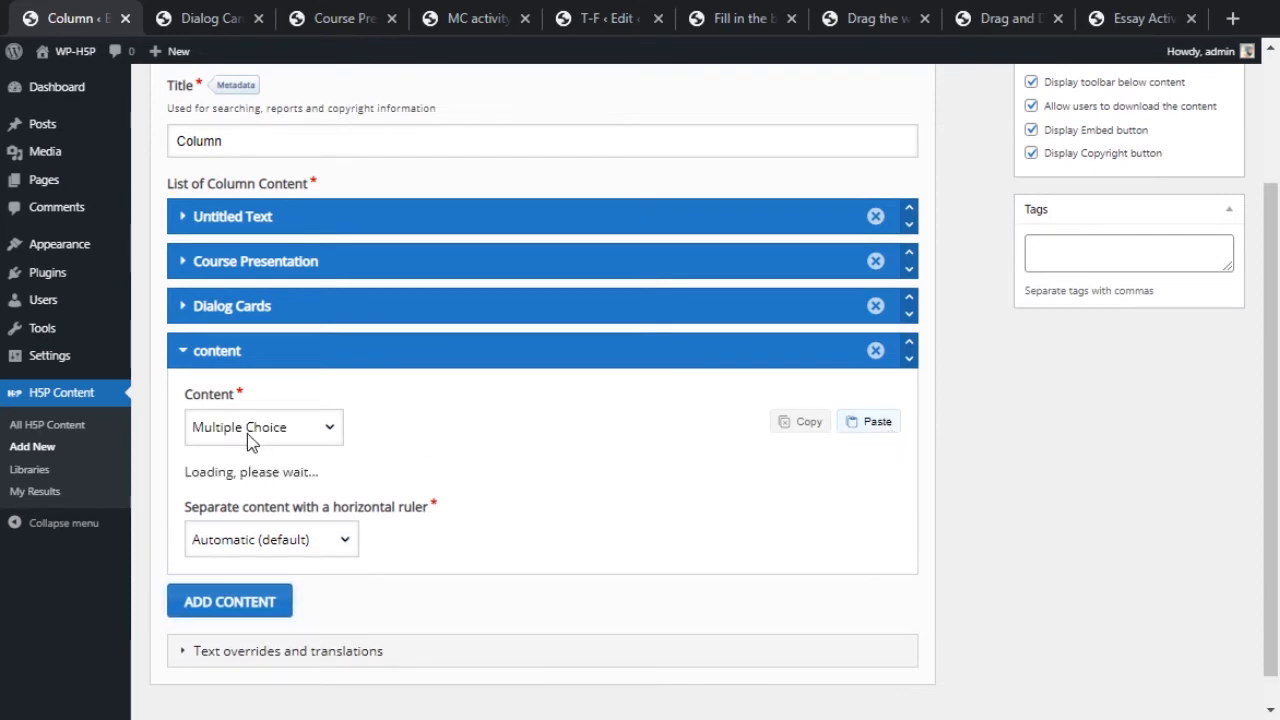
{"action": "scroll", "coordinate": [405, 477], "scroll_direction": "down", "scroll_amount": 5}
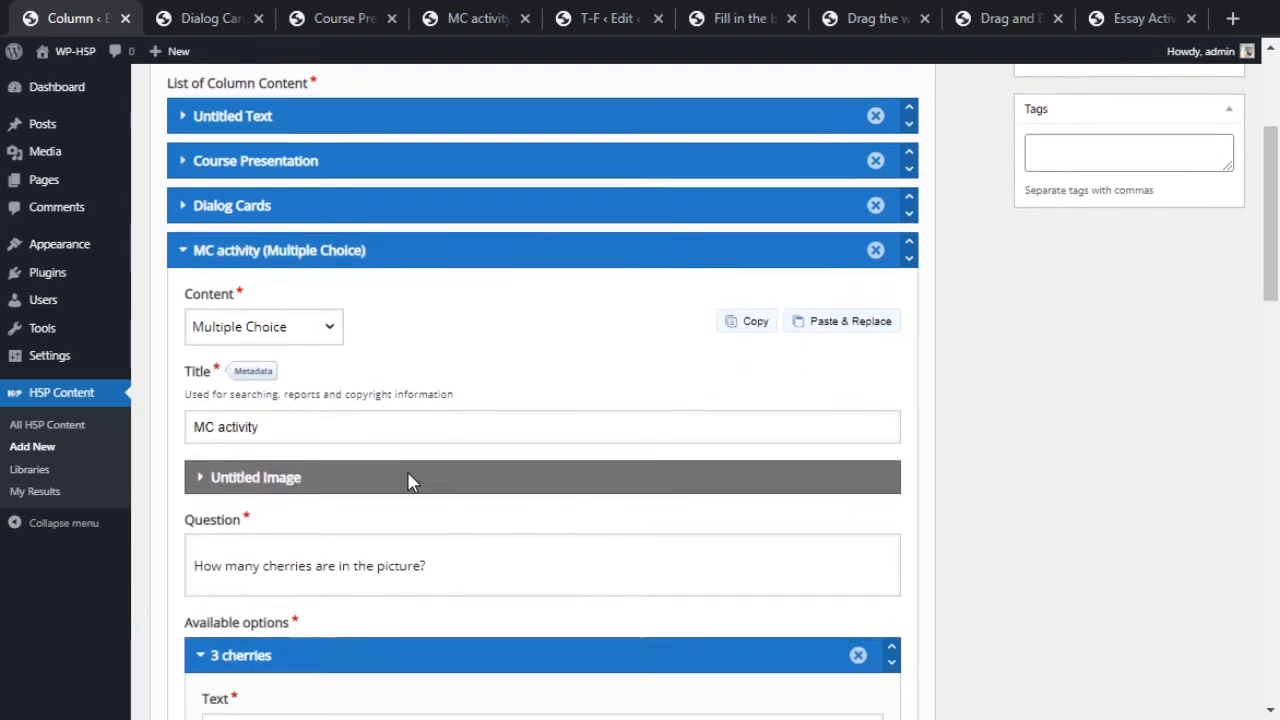
{"action": "scroll", "coordinate": [569, 464], "scroll_direction": "down", "scroll_amount": 1}
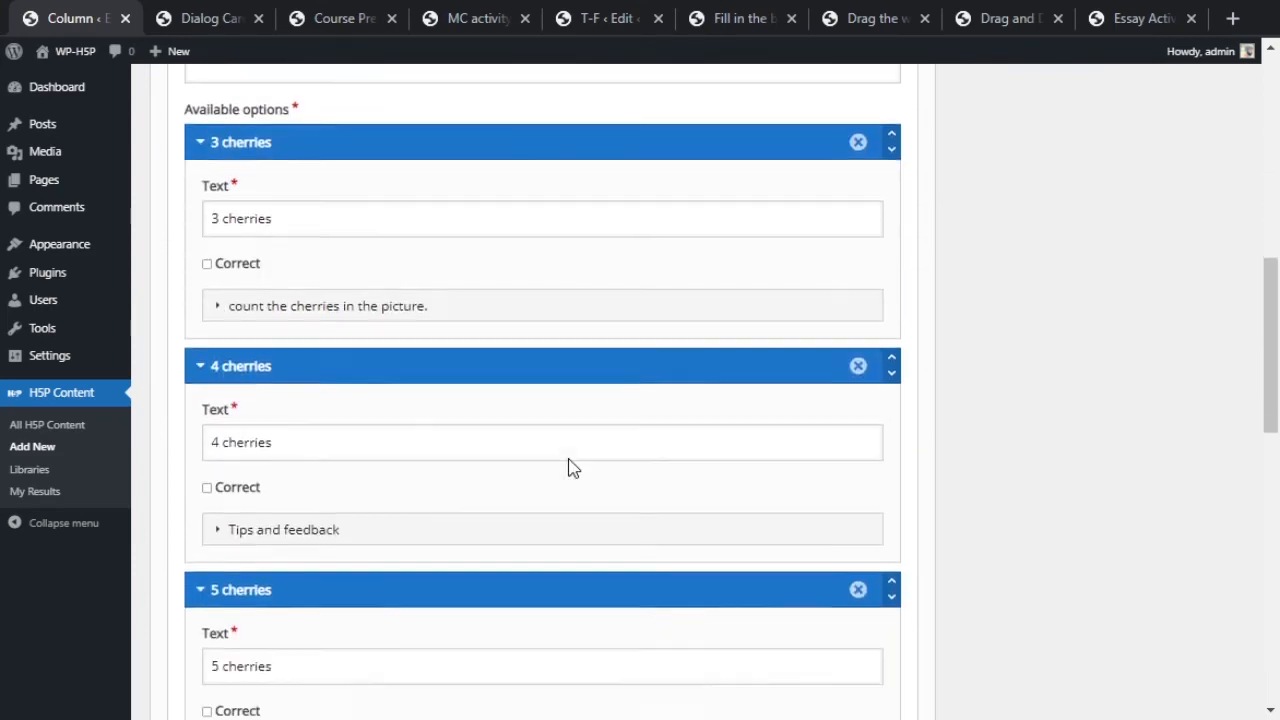
{"action": "scroll", "coordinate": [563, 466], "scroll_direction": "up", "scroll_amount": 4}
{"action": "scroll", "coordinate": [507, 429], "scroll_direction": "down", "scroll_amount": 10}
{"action": "scroll", "coordinate": [500, 432], "scroll_direction": "down", "scroll_amount": 3}
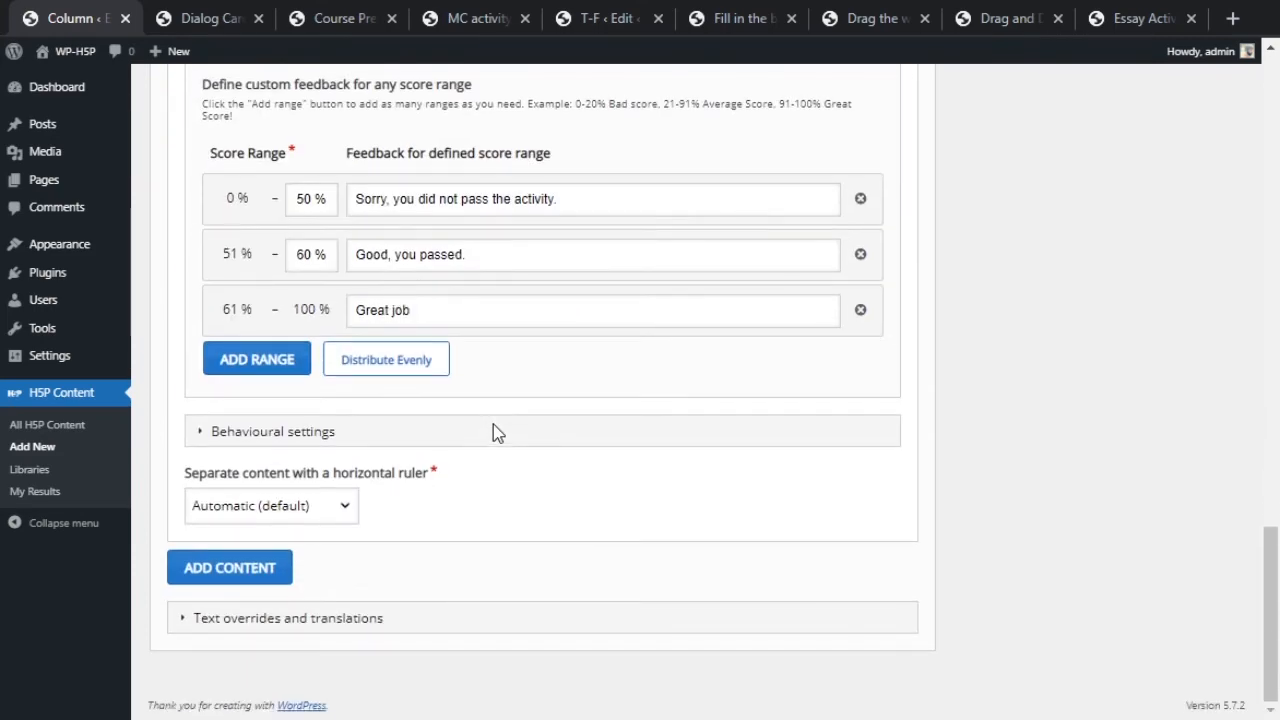
{"action": "scroll", "coordinate": [537, 494], "scroll_direction": "up", "scroll_amount": 15}
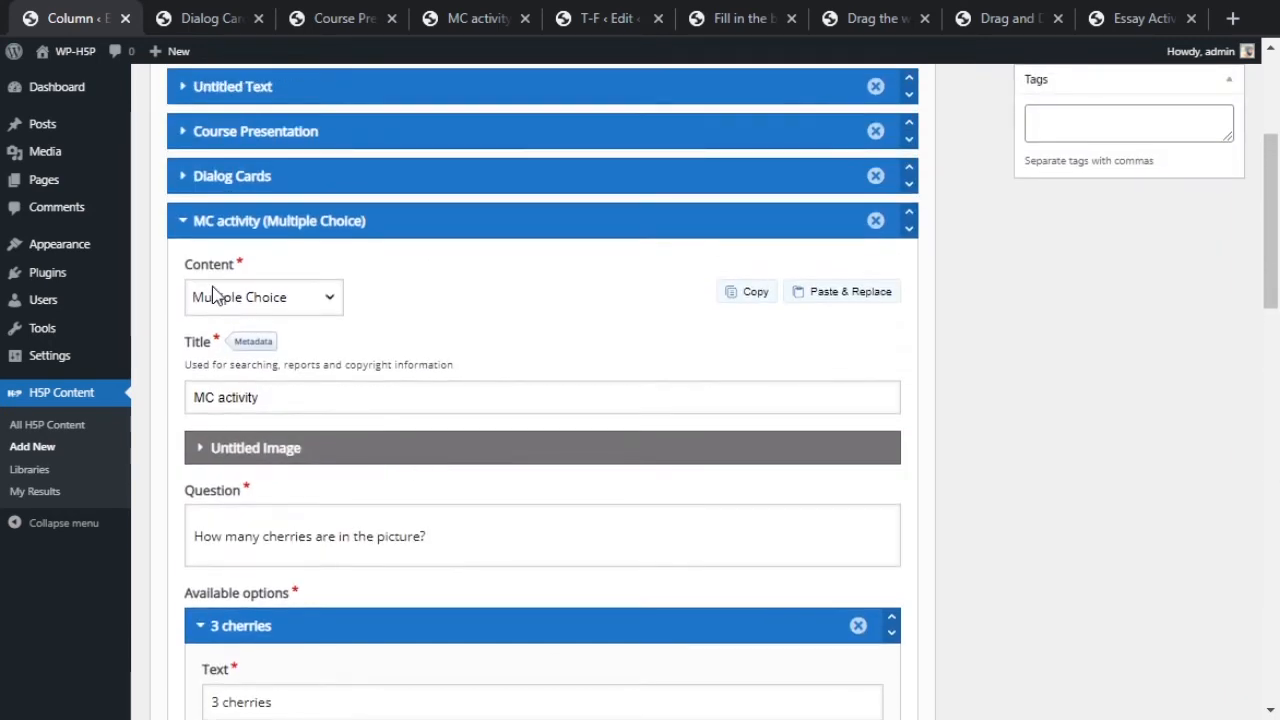
Collapse the MC activity item and add an empty content item below it.
{"action": "left_click", "coordinate": [193, 222]}
{"action": "left_click", "coordinate": [235, 570]}
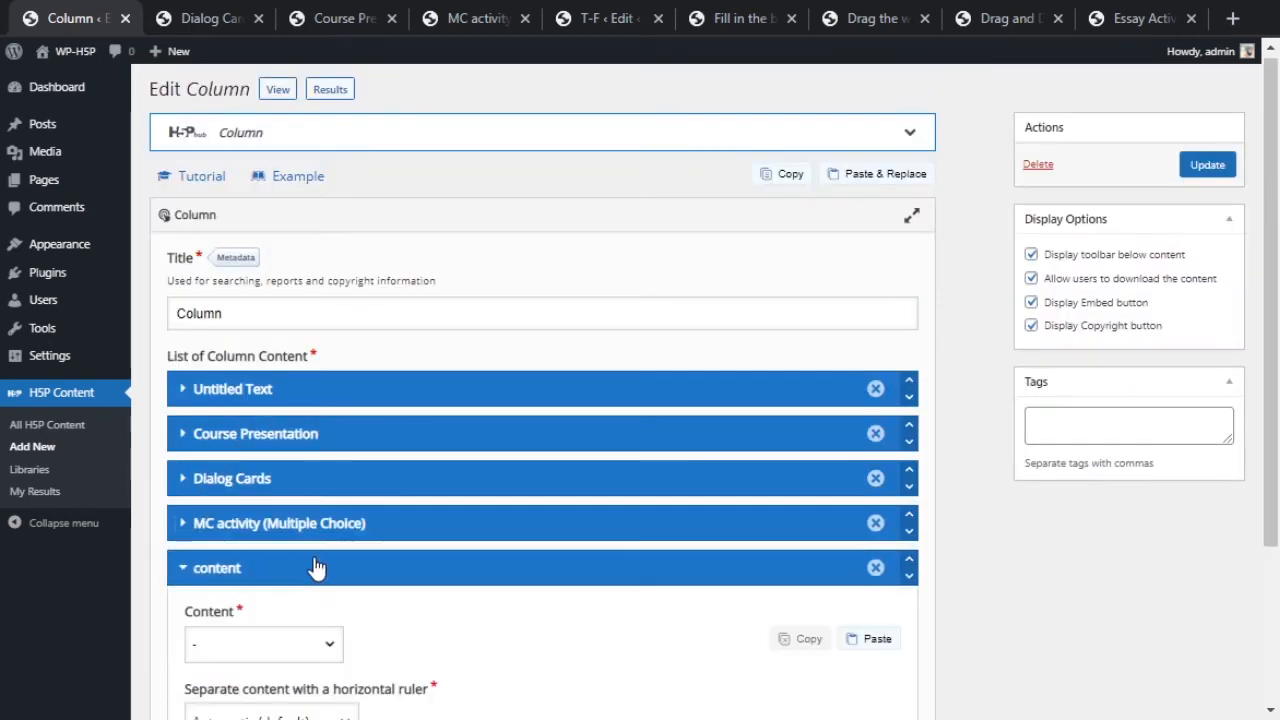
{"action": "scroll", "coordinate": [305, 565], "scroll_direction": "down", "scroll_amount": 1}
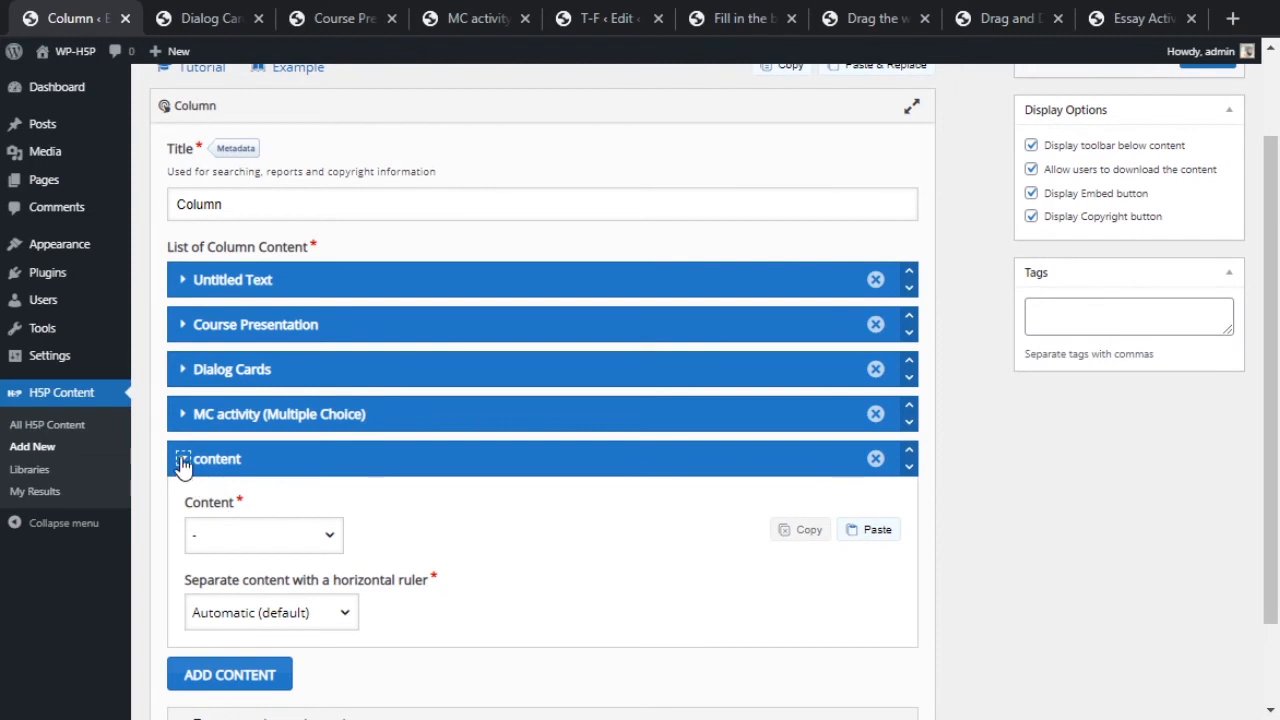
Copy the whole T-F True/False question and paste it into the column's empty content item.
{"action": "left_click", "coordinate": [480, 18]}
{"action": "left_click", "coordinate": [602, 18]}
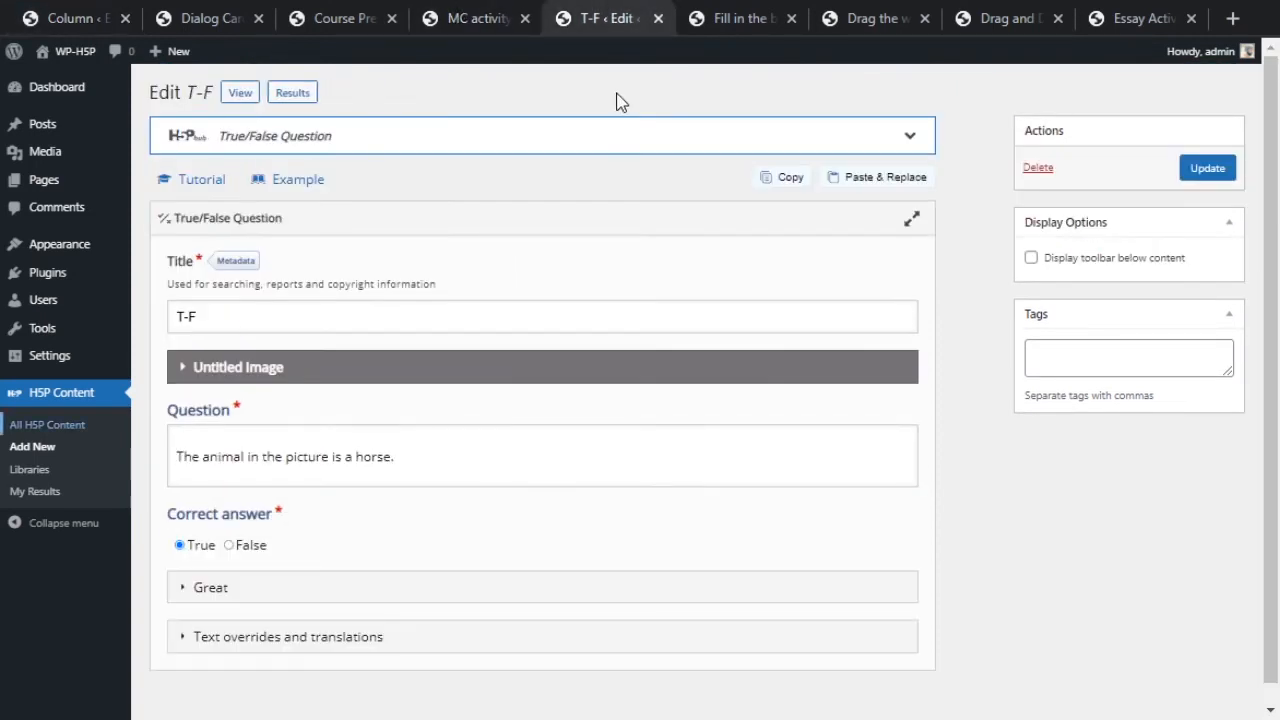
{"action": "left_click", "coordinate": [795, 181]}
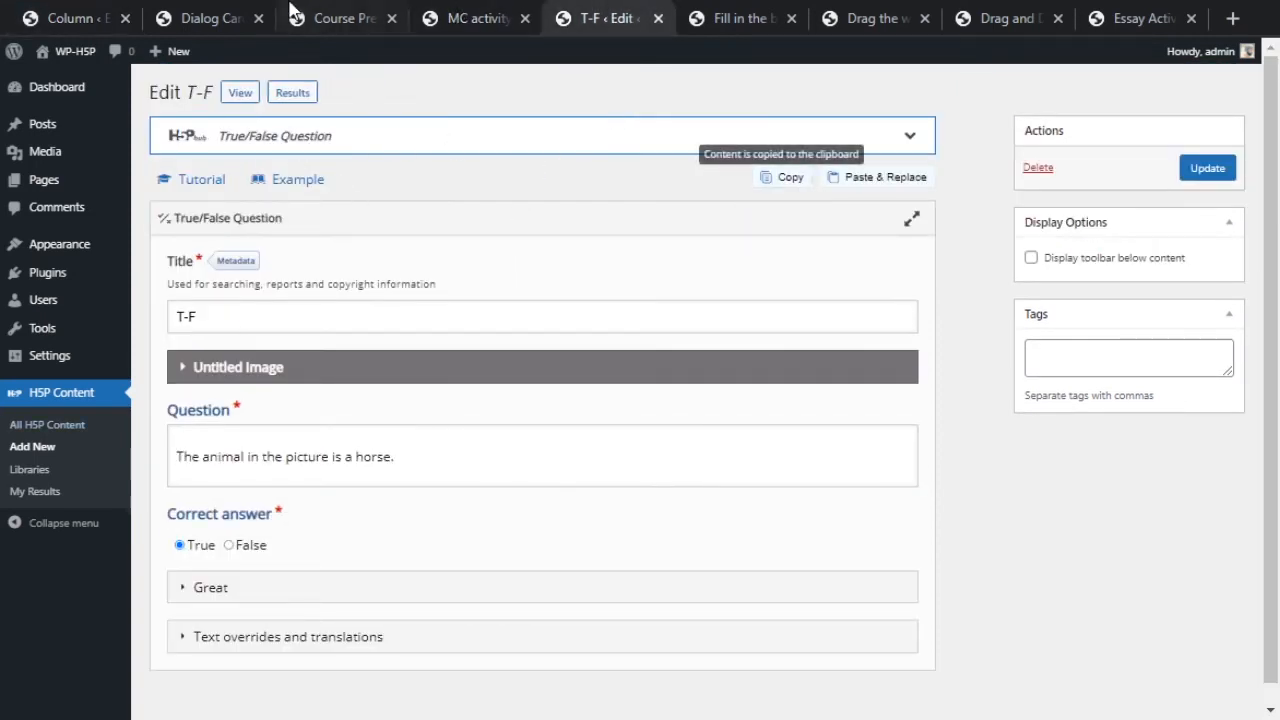
{"action": "left_click", "coordinate": [110, 12]}
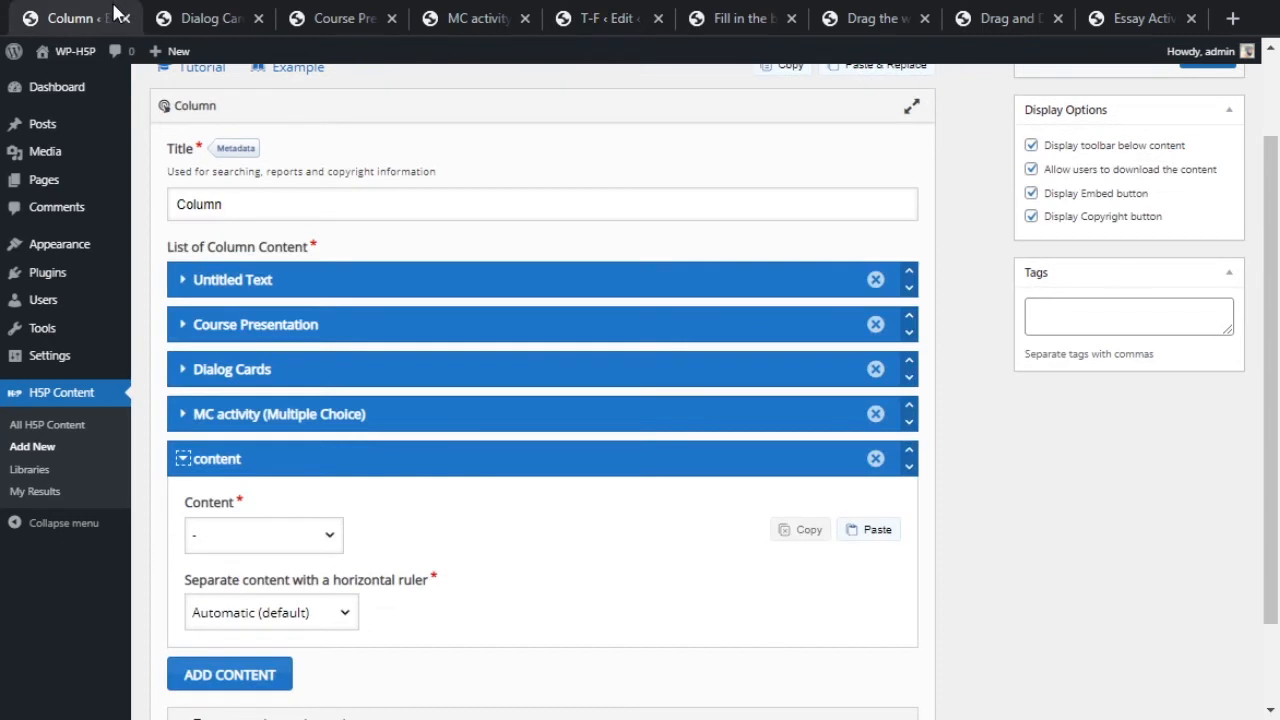
{"action": "left_click", "coordinate": [869, 535]}
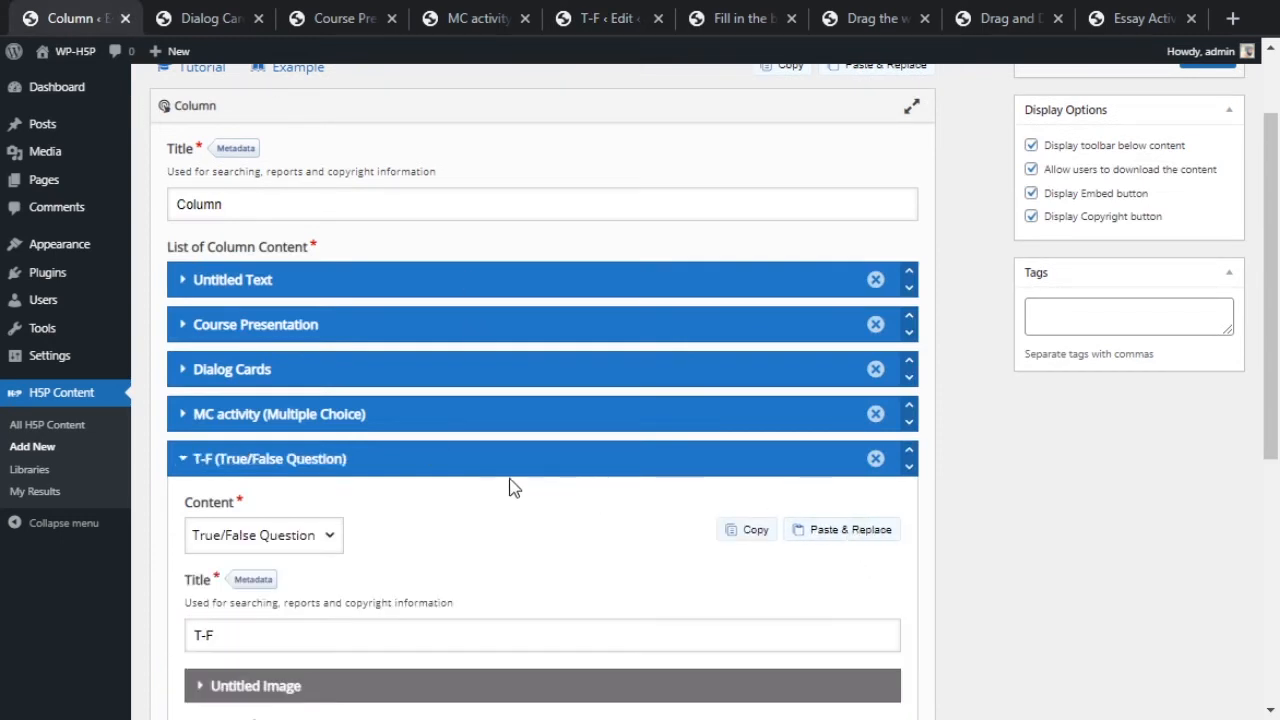
Collapse the T-F item and add an empty content item below it.
{"action": "scroll", "coordinate": [339, 327], "scroll_direction": "down", "scroll_amount": 2}
{"action": "left_click", "coordinate": [238, 256]}
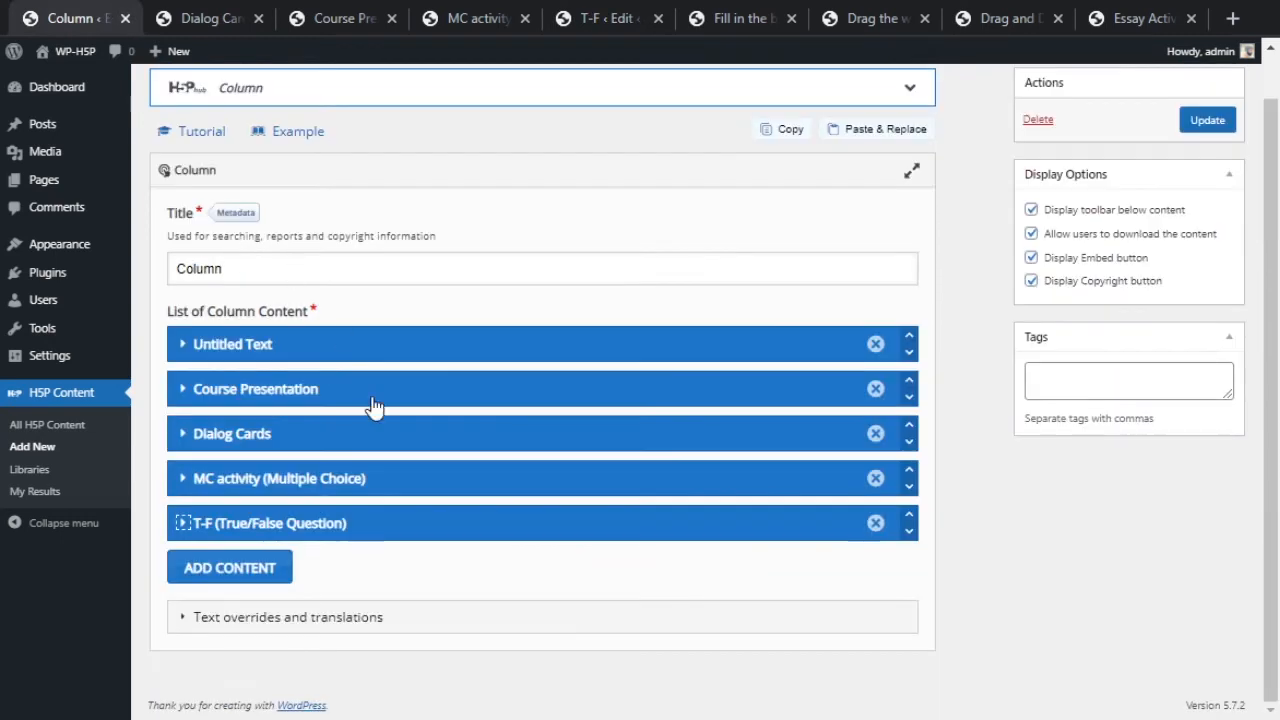
{"action": "left_click", "coordinate": [266, 569]}
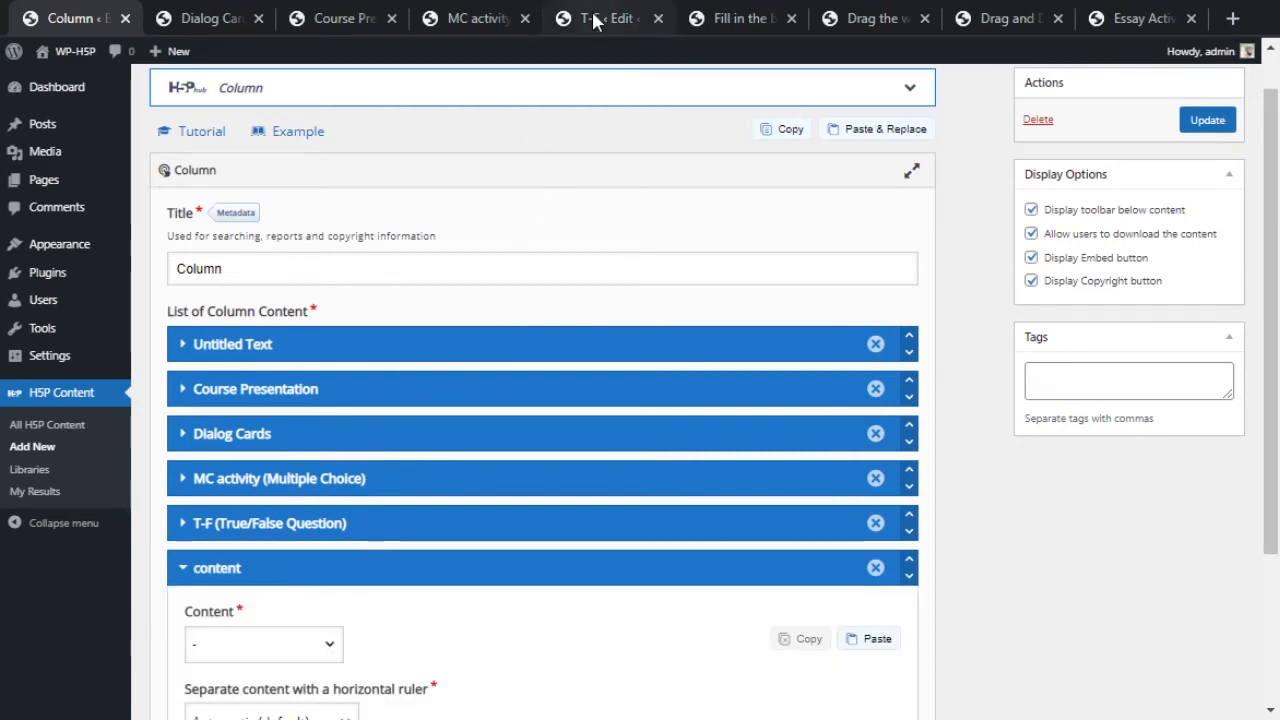
Copy the Fill in the blanks activity into the column's empty content item and review its text blocks.
{"action": "left_click", "coordinate": [740, 14]}
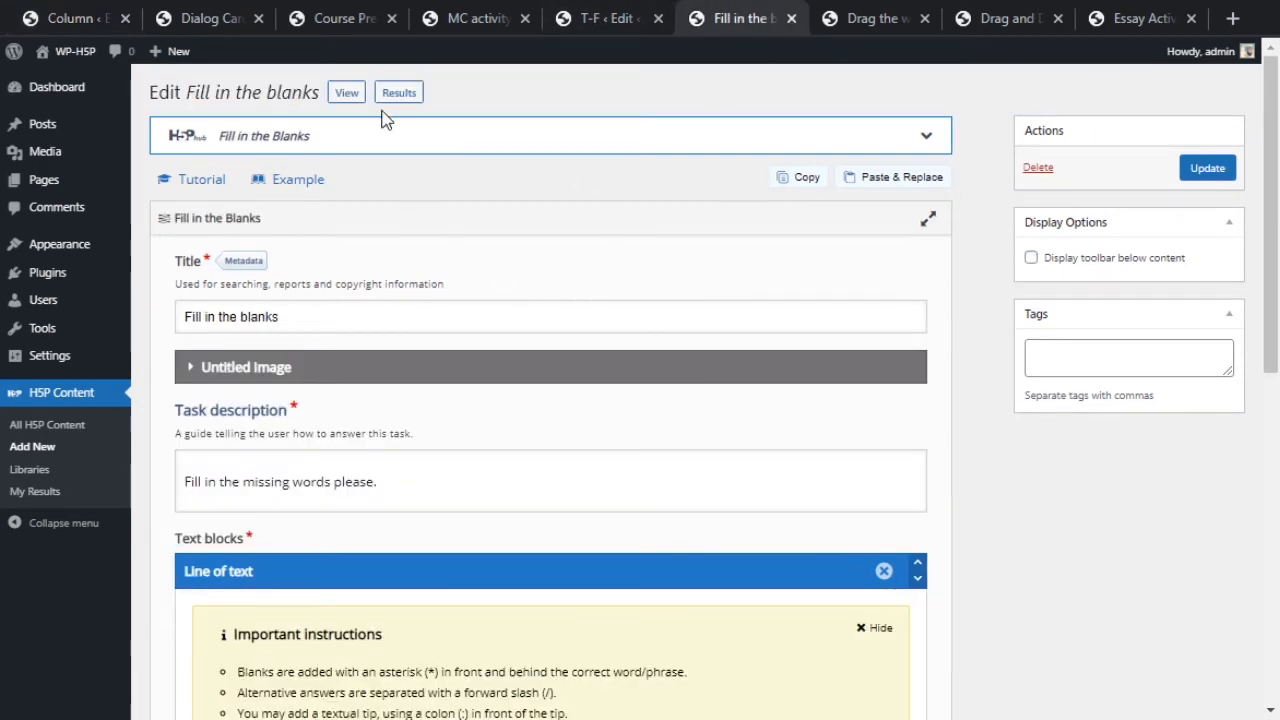
{"action": "left_click", "coordinate": [785, 178]}
{"action": "left_click", "coordinate": [215, 16]}
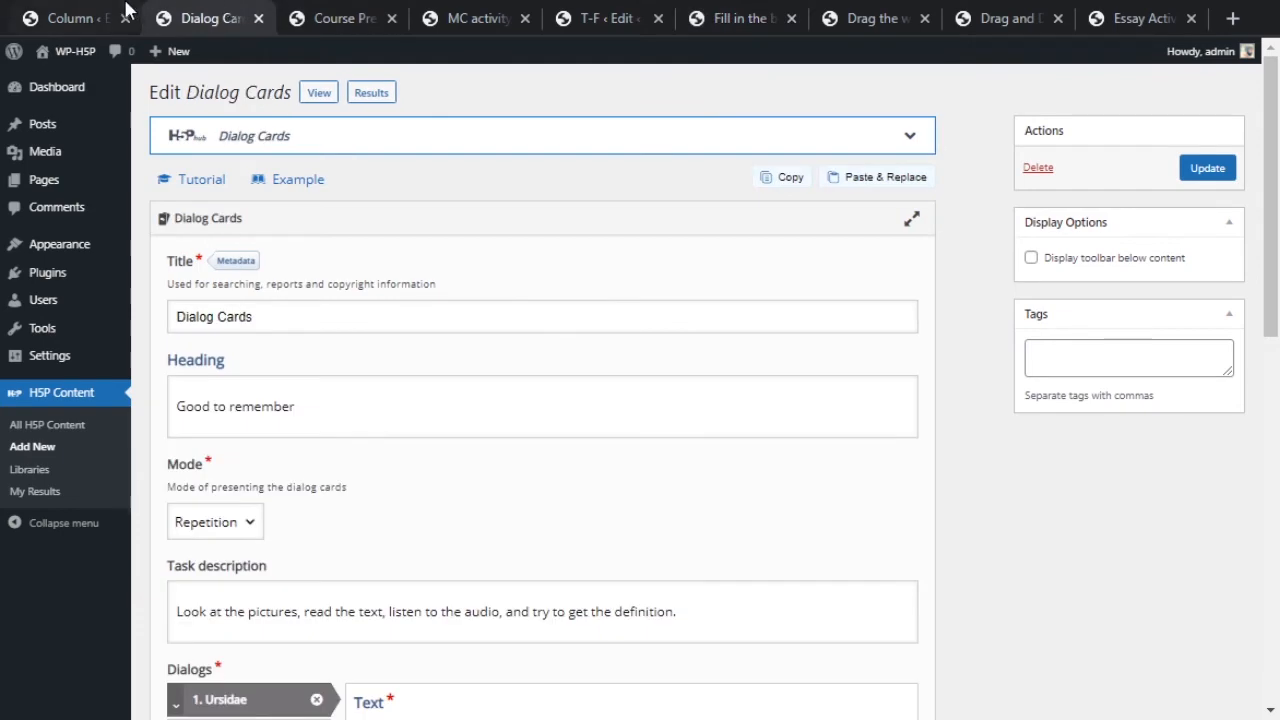
{"action": "left_click", "coordinate": [118, 14]}
{"action": "scroll", "coordinate": [470, 450], "scroll_direction": "down", "scroll_amount": 5}
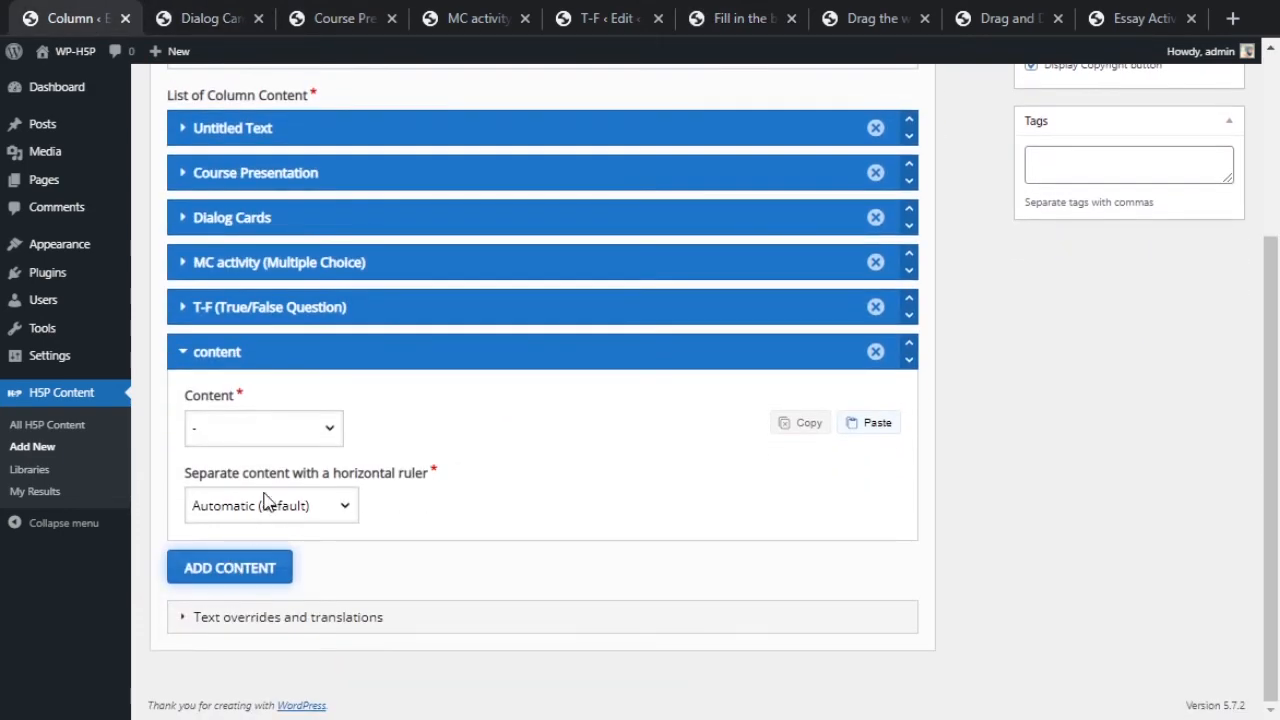
{"action": "left_click", "coordinate": [876, 423]}
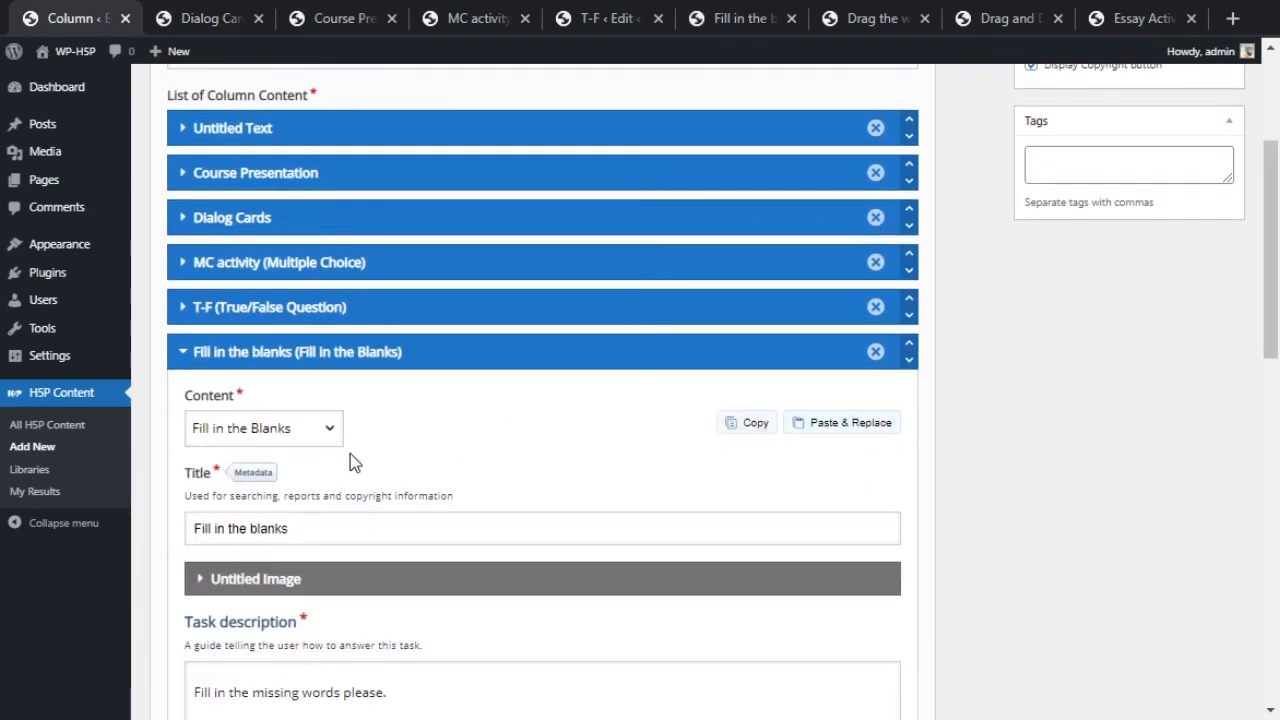
{"action": "scroll", "coordinate": [350, 453], "scroll_direction": "down", "scroll_amount": 8}
{"action": "scroll", "coordinate": [440, 550], "scroll_direction": "down", "scroll_amount": 5}
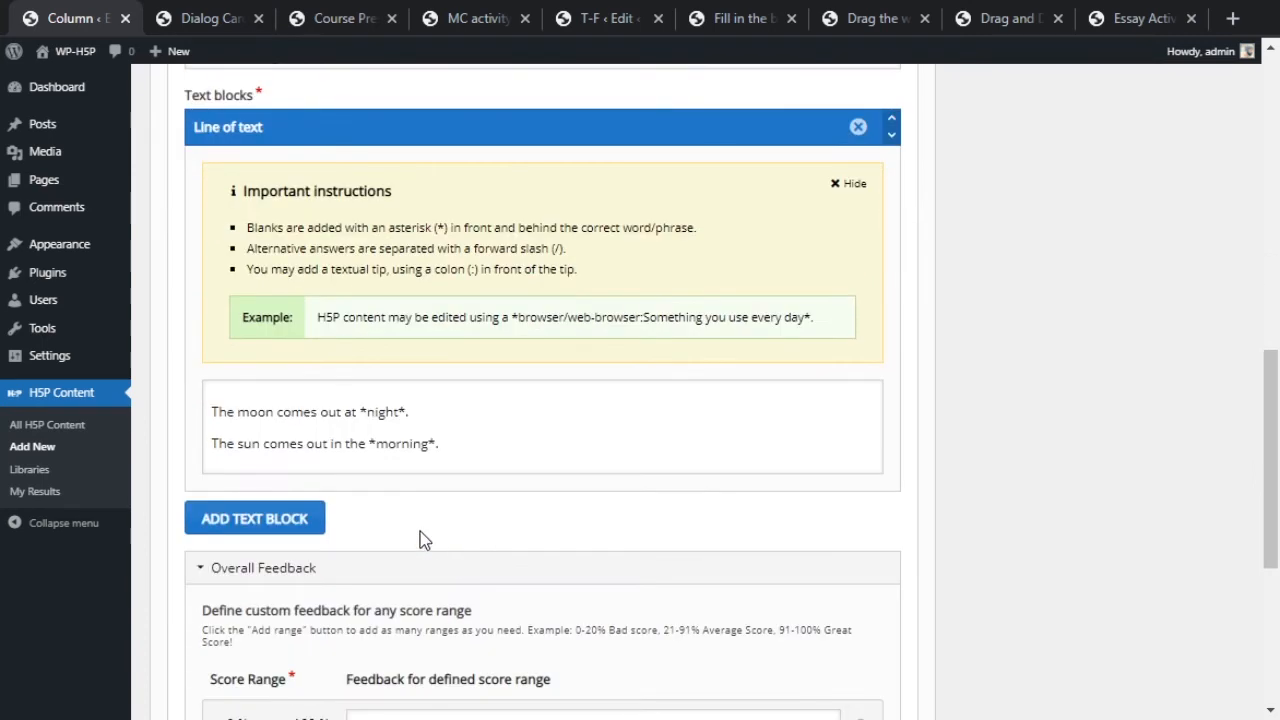
Add a content item below Fill in the blanks and paste a copy of the Drag the words activity into it.
{"action": "left_click", "coordinate": [203, 566]}
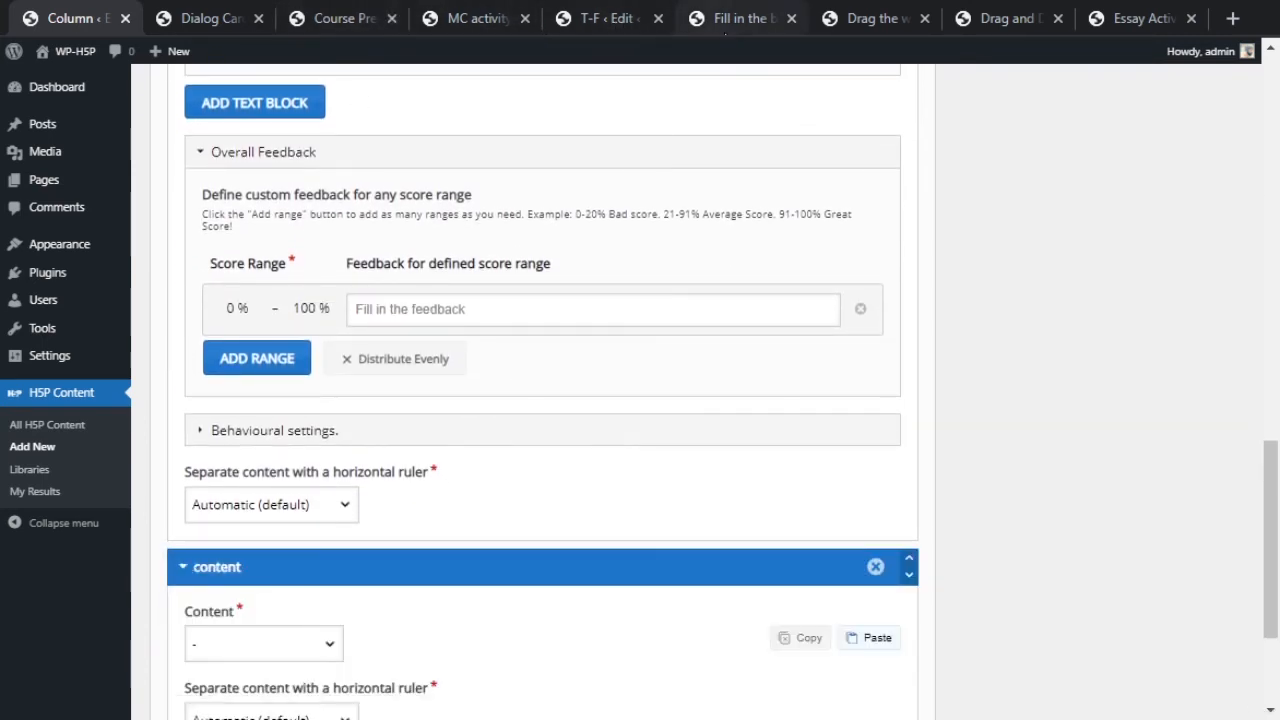
{"action": "left_click", "coordinate": [868, 18]}
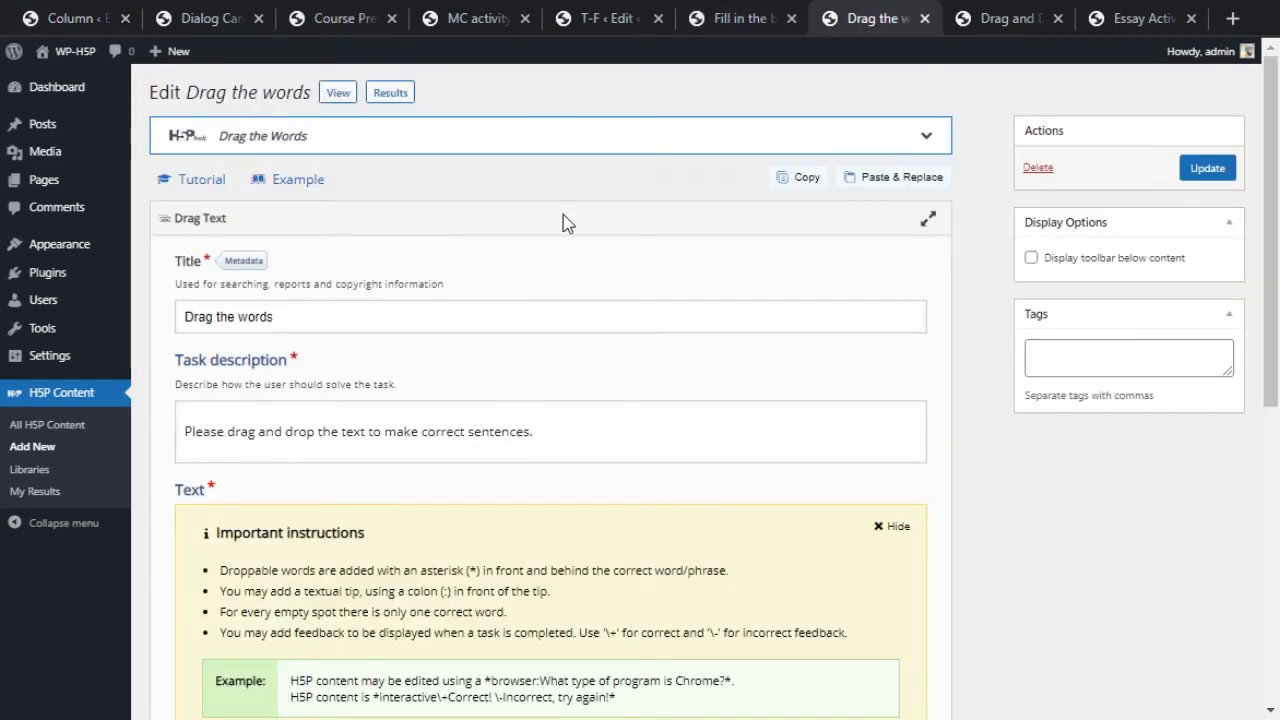
{"action": "left_click", "coordinate": [798, 177]}
{"action": "left_click", "coordinate": [80, 18]}
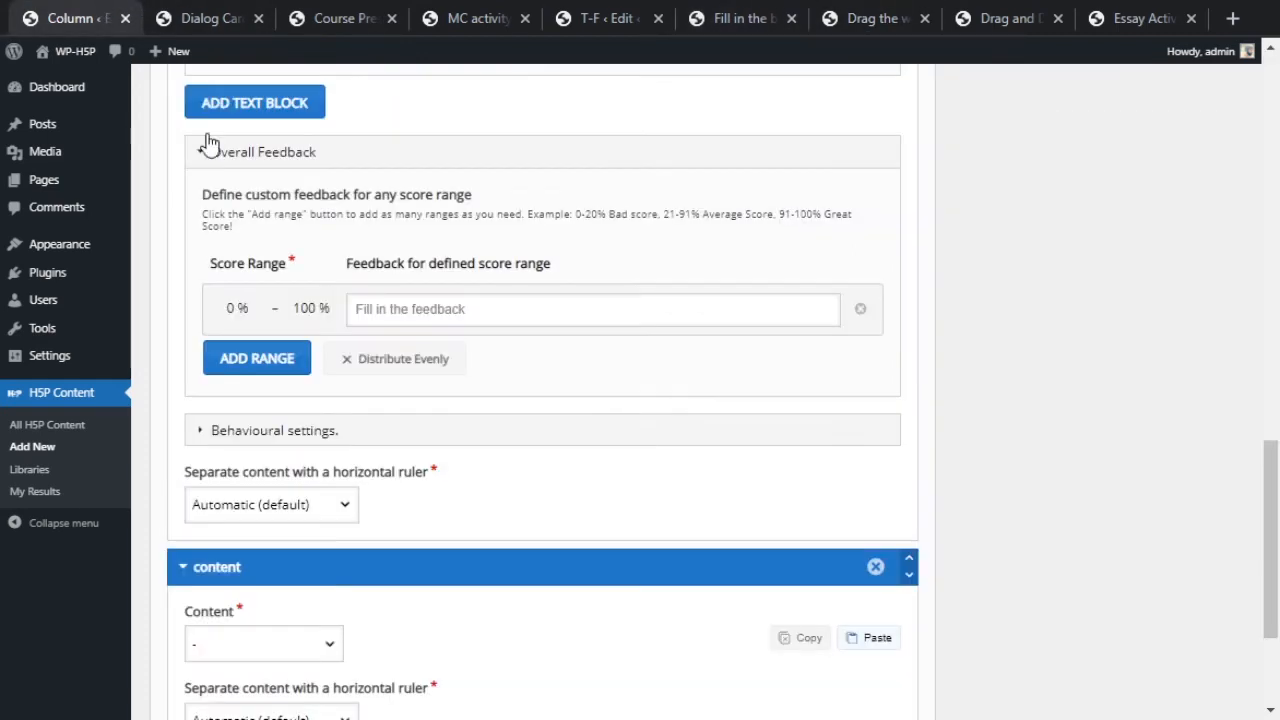
{"action": "scroll", "coordinate": [814, 554], "scroll_direction": "down", "scroll_amount": 3}
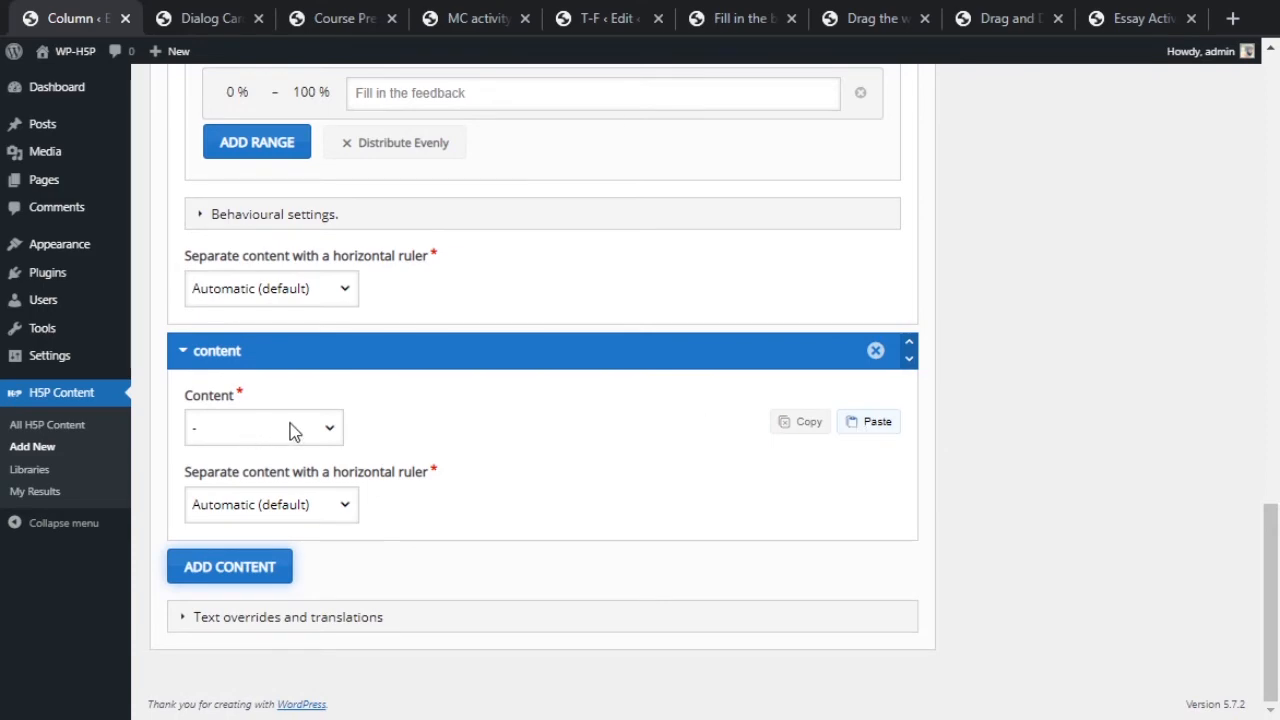
{"action": "left_click", "coordinate": [877, 422]}
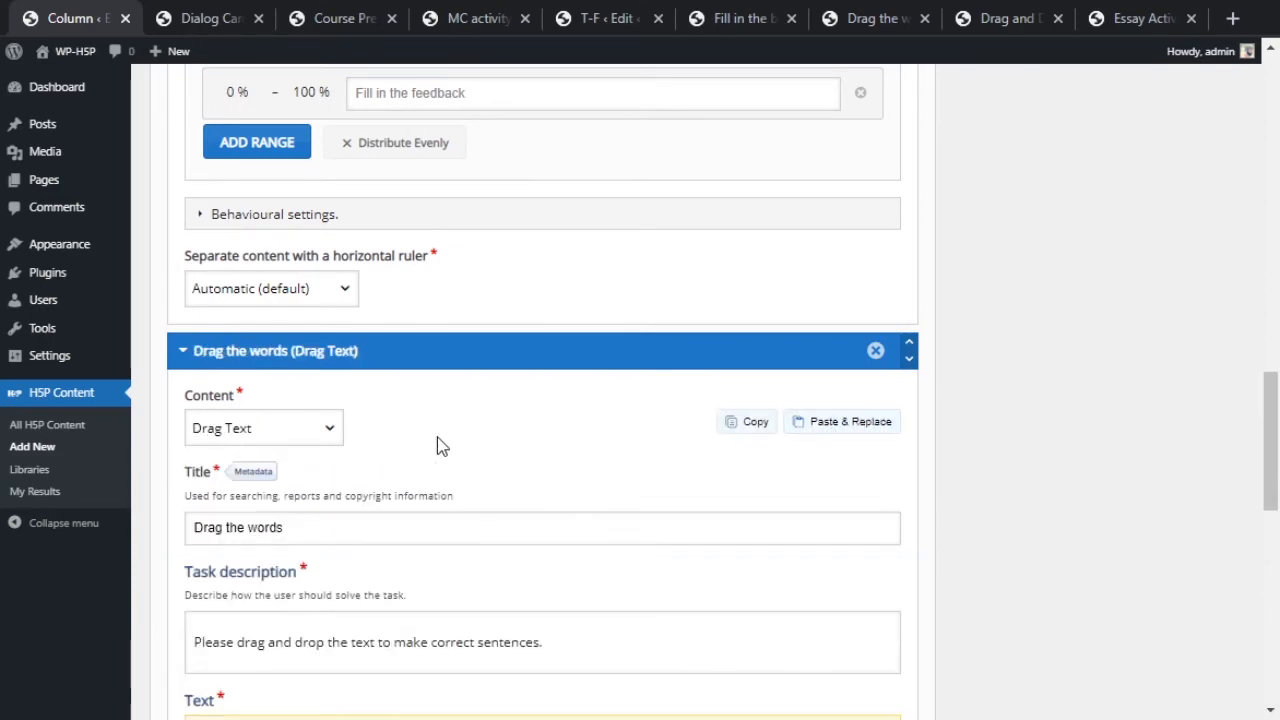
{"action": "scroll", "coordinate": [437, 443], "scroll_direction": "down", "scroll_amount": 9}
{"action": "scroll", "coordinate": [506, 443], "scroll_direction": "down", "scroll_amount": 1}
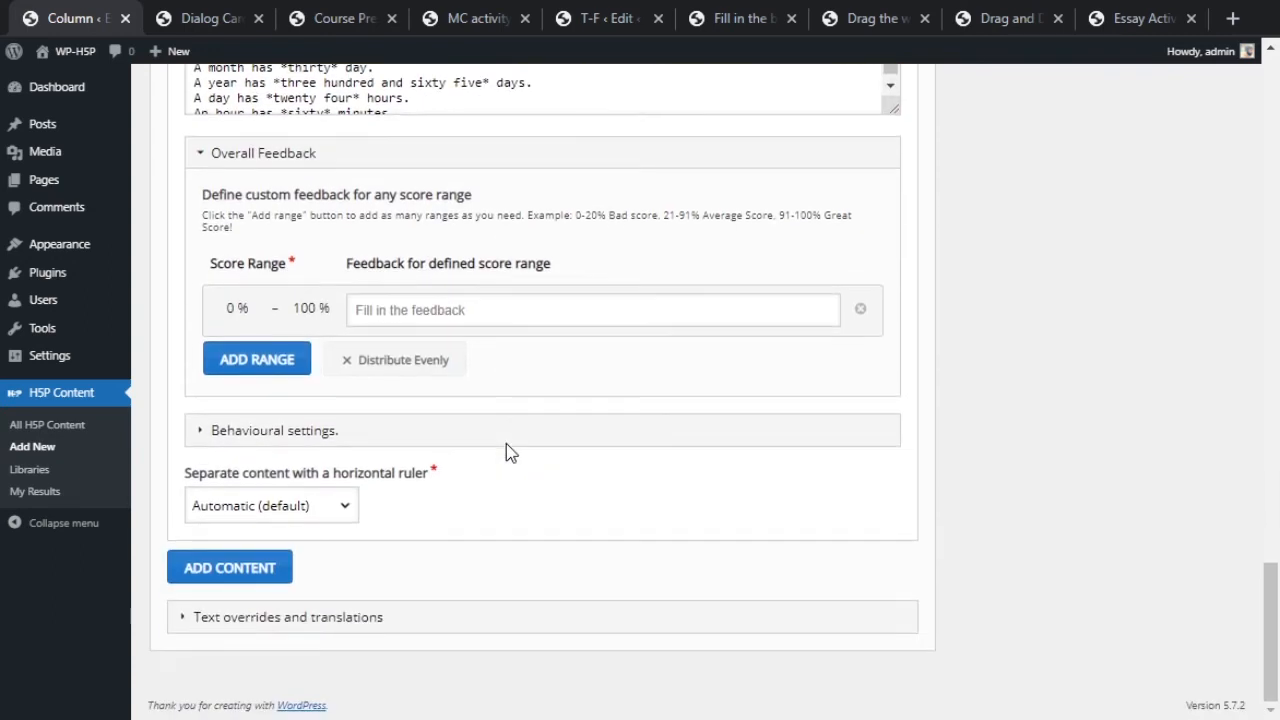
Add an empty content item below Drag the words, copy the Drag and Drop (Images) content and return to the column.
{"action": "left_click", "coordinate": [271, 568]}
{"action": "scroll", "coordinate": [420, 545], "scroll_direction": "down", "scroll_amount": 2}
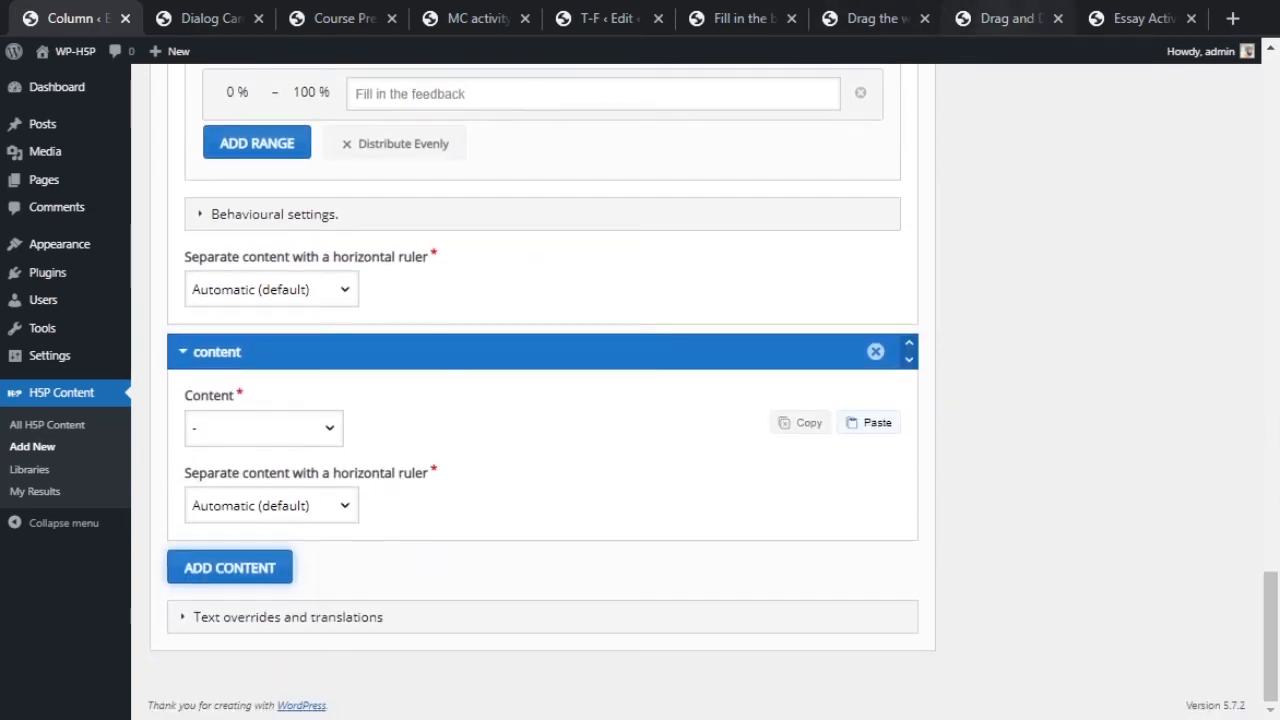
{"action": "left_click", "coordinate": [1005, 18]}
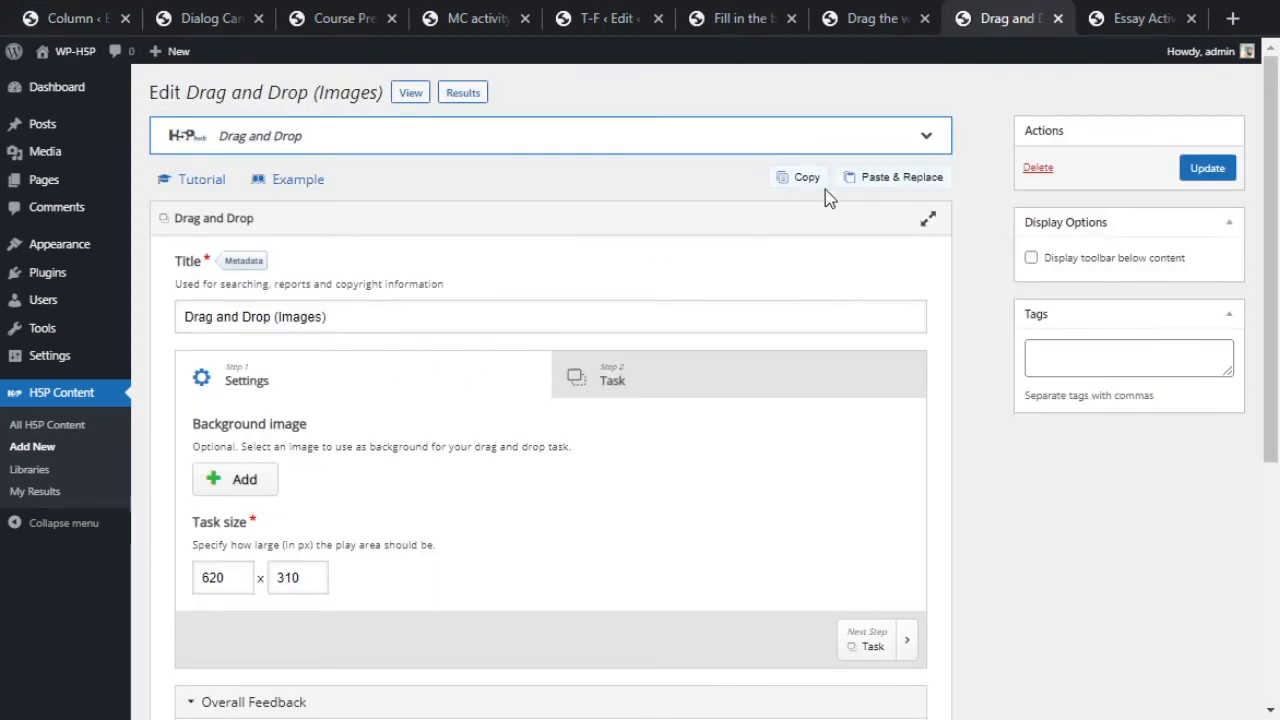
{"action": "left_click", "coordinate": [766, 177]}
{"action": "left_click", "coordinate": [100, 8]}
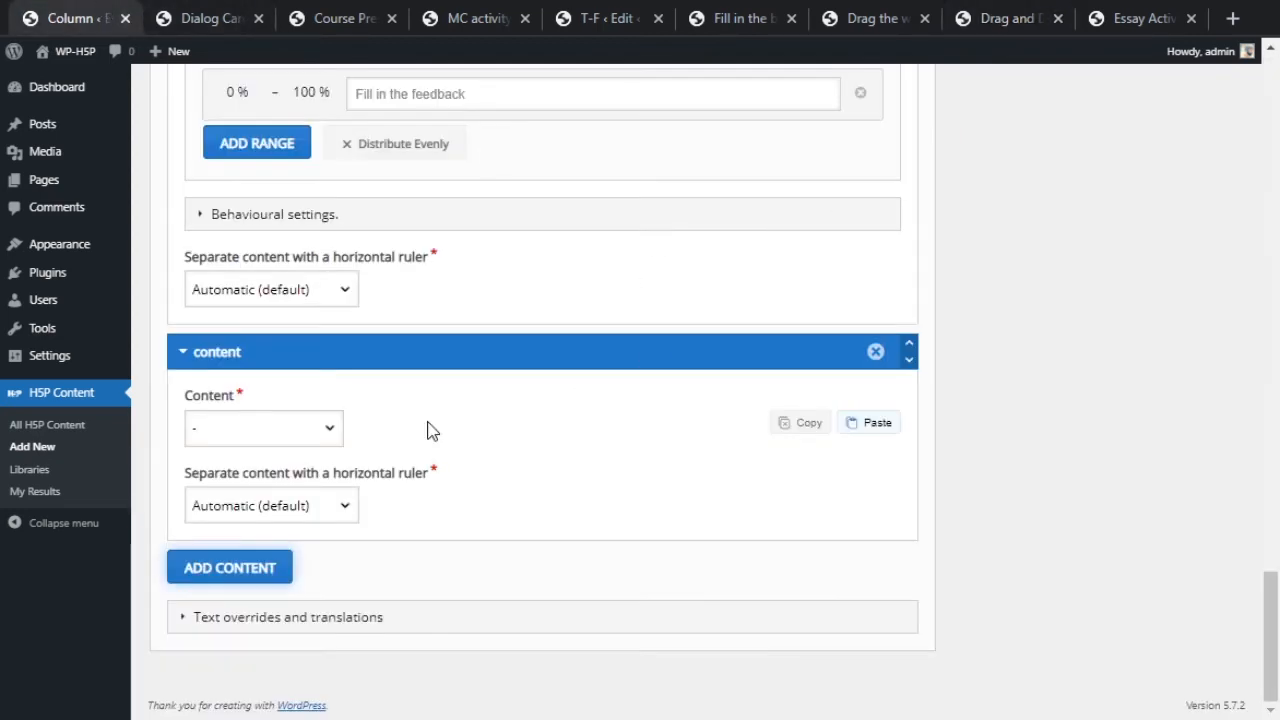
Paste the copied Drag and Drop (Images) activity into the empty content item and check its Task and Settings steps.
{"action": "left_click", "coordinate": [870, 424]}
{"action": "scroll", "coordinate": [400, 450], "scroll_direction": "down", "scroll_amount": 3}
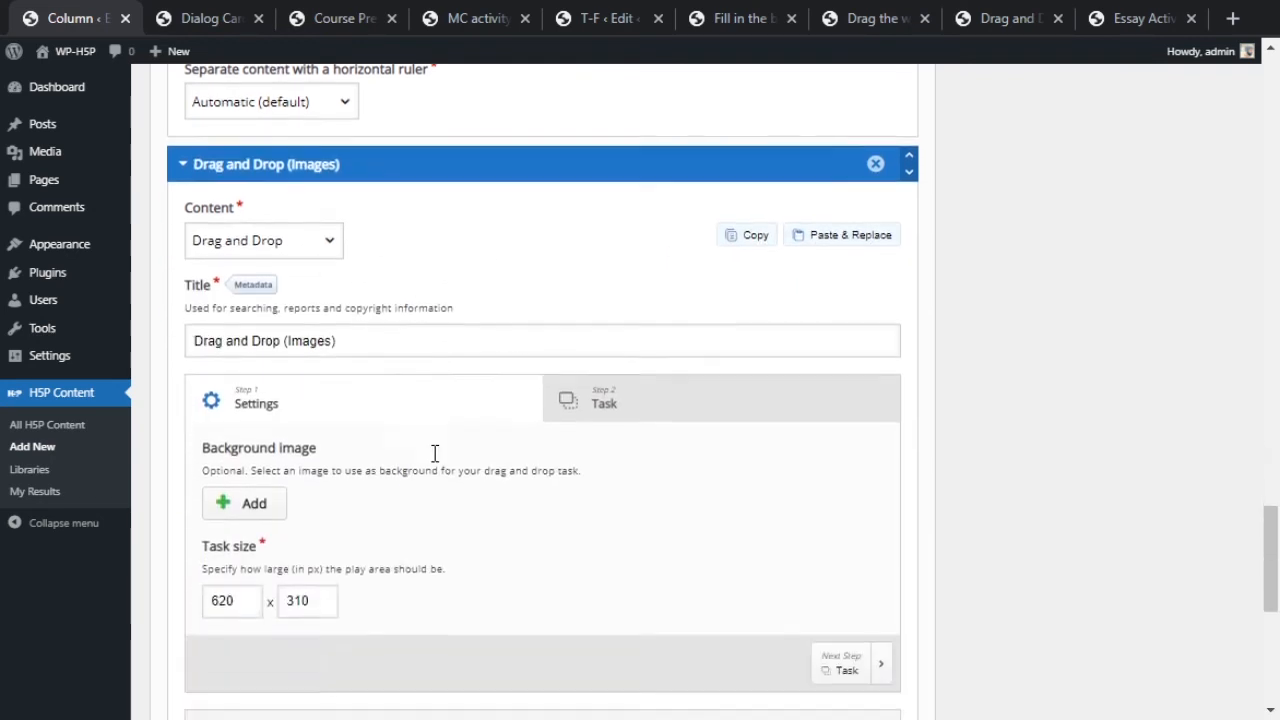
{"action": "left_click", "coordinate": [603, 280]}
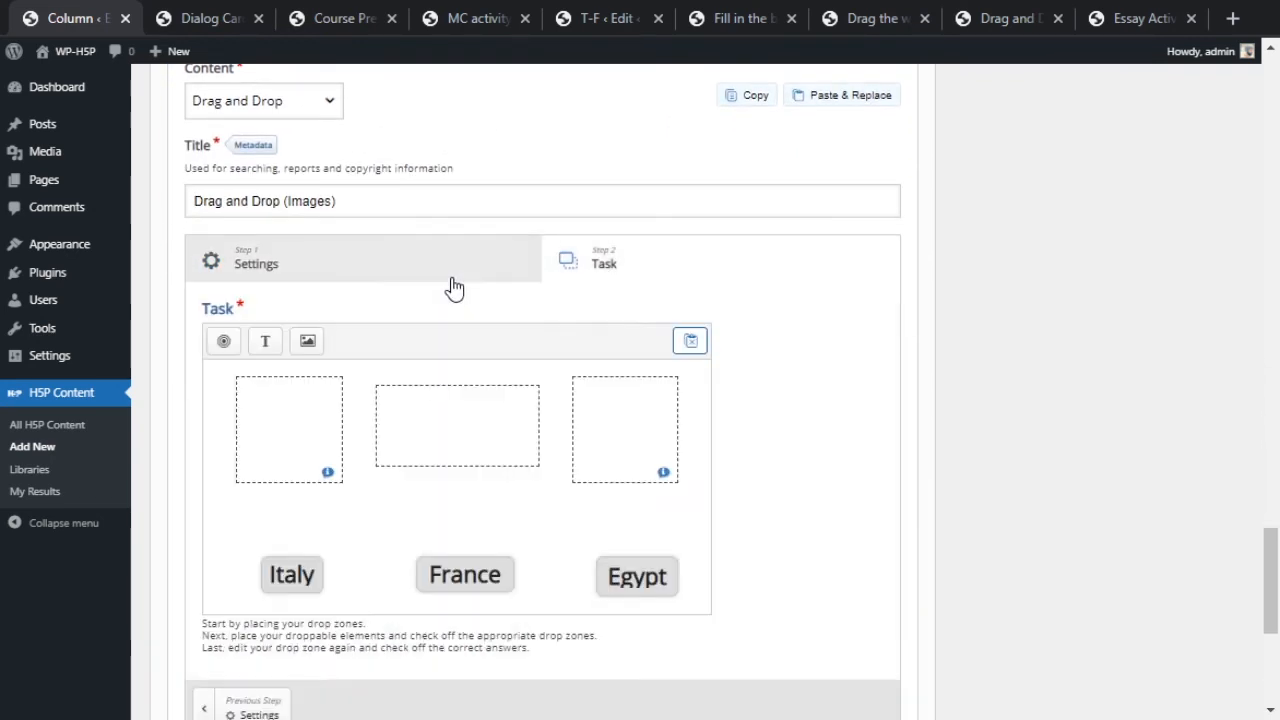
{"action": "left_click", "coordinate": [340, 275]}
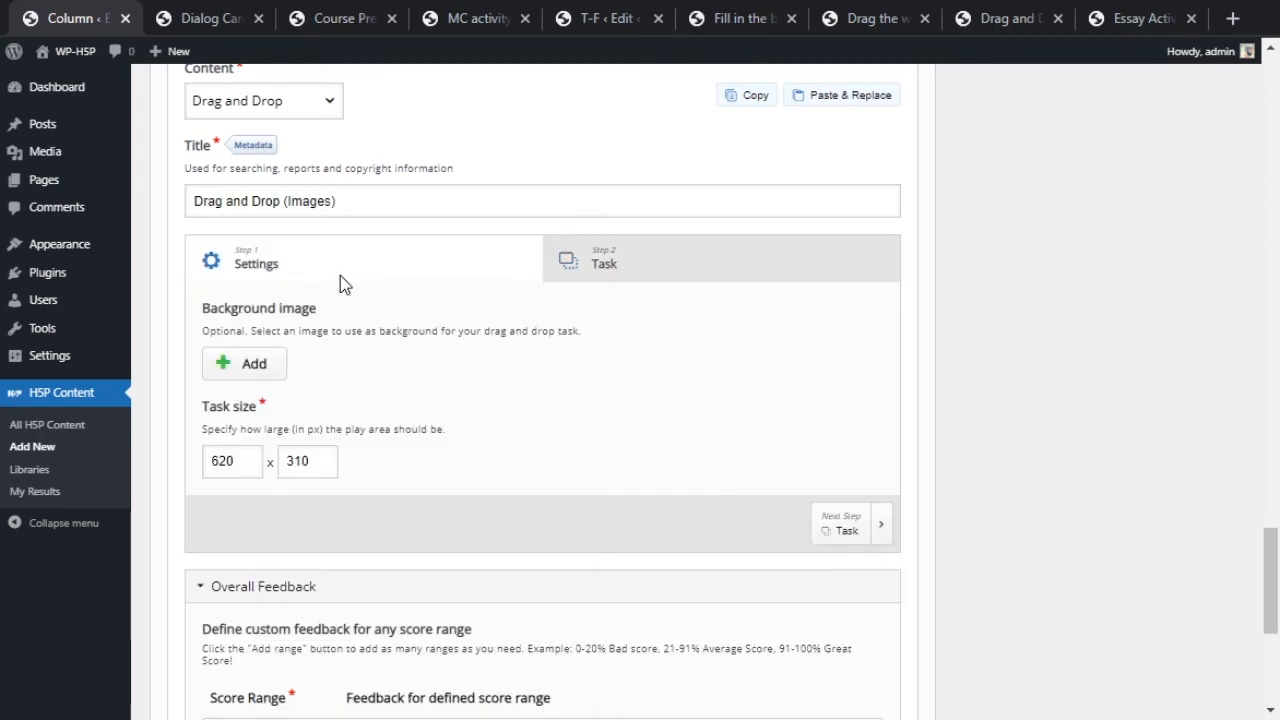
{"action": "left_click", "coordinate": [603, 268]}
{"action": "left_click", "coordinate": [462, 263]}
{"action": "scroll", "coordinate": [470, 290], "scroll_direction": "down", "scroll_amount": 4}
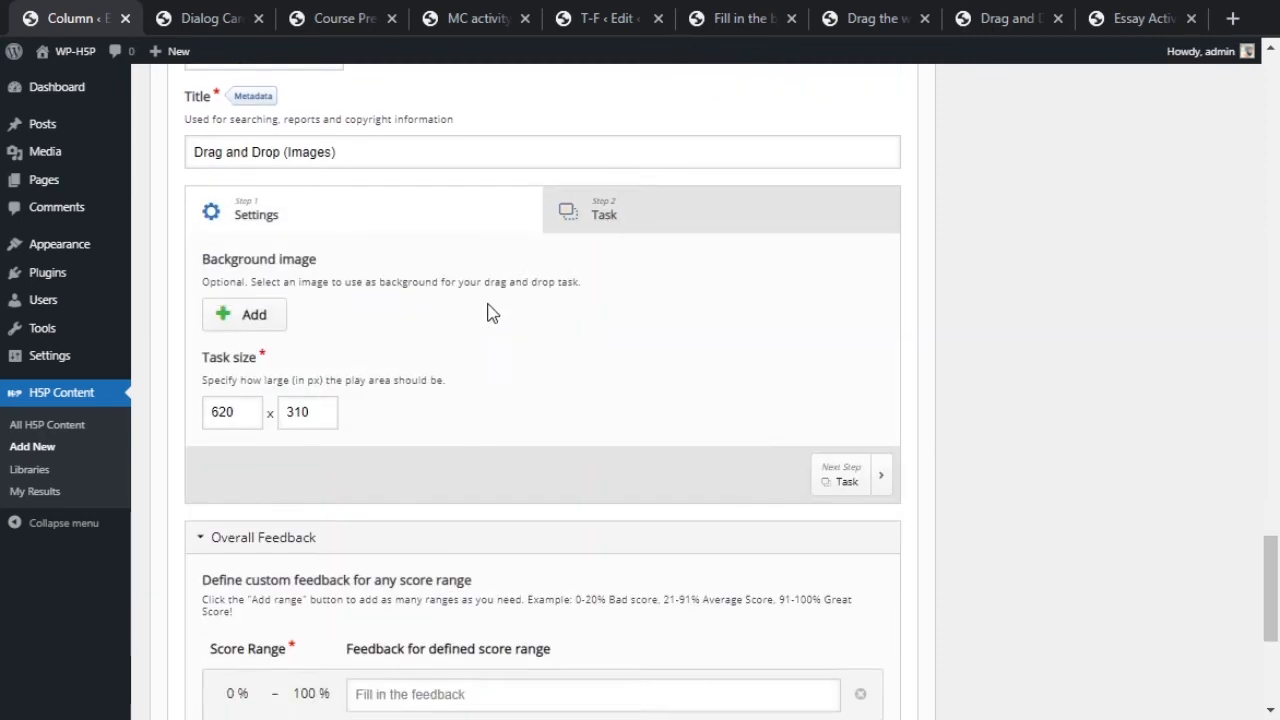
Add an empty content item below Drag and Drop (Images), copy the Essay Activity content and return to the column.
{"action": "left_click", "coordinate": [250, 568]}
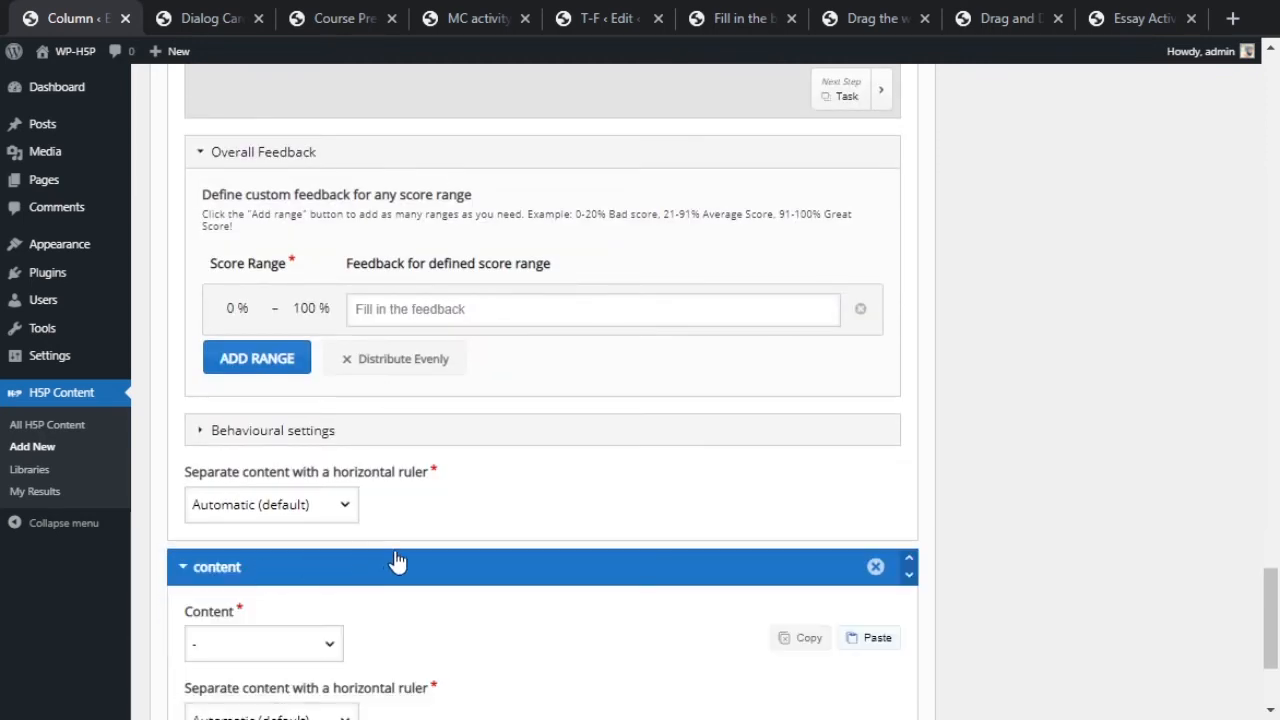
{"action": "scroll", "coordinate": [470, 530], "scroll_direction": "down", "scroll_amount": 2}
{"action": "left_click", "coordinate": [1138, 18]}
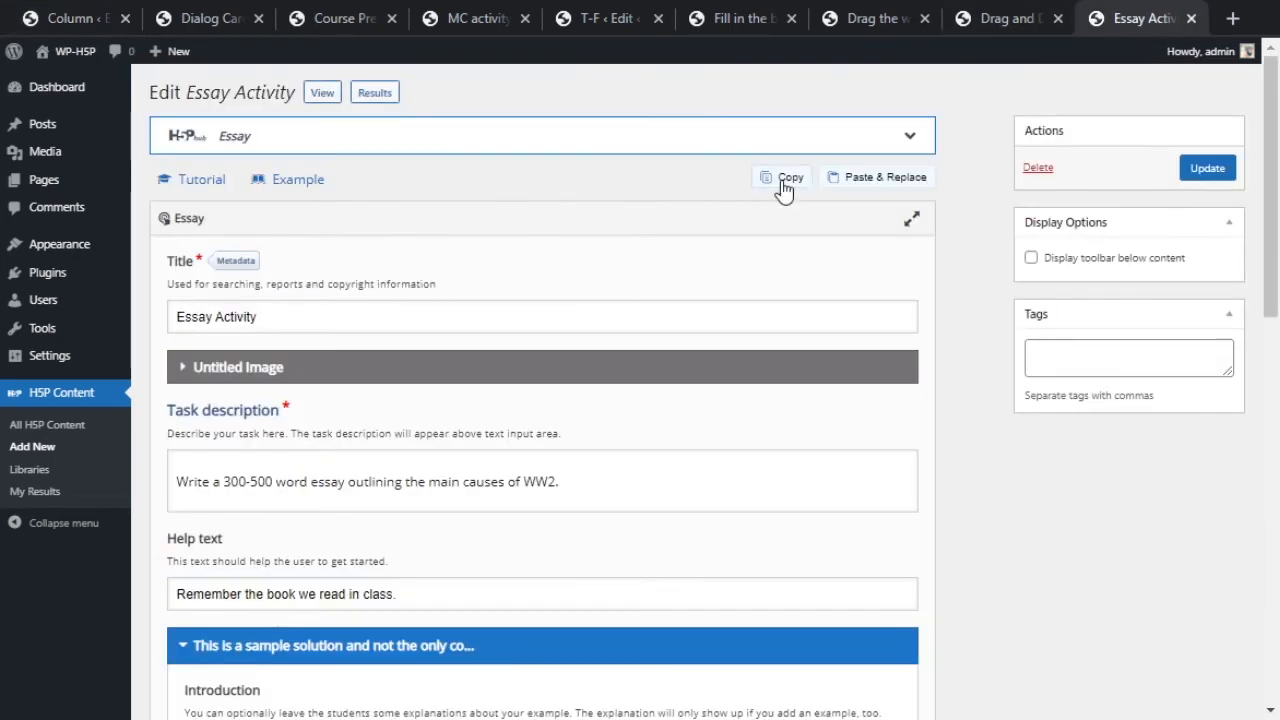
{"action": "left_click", "coordinate": [785, 184]}
{"action": "left_click", "coordinate": [75, 18]}
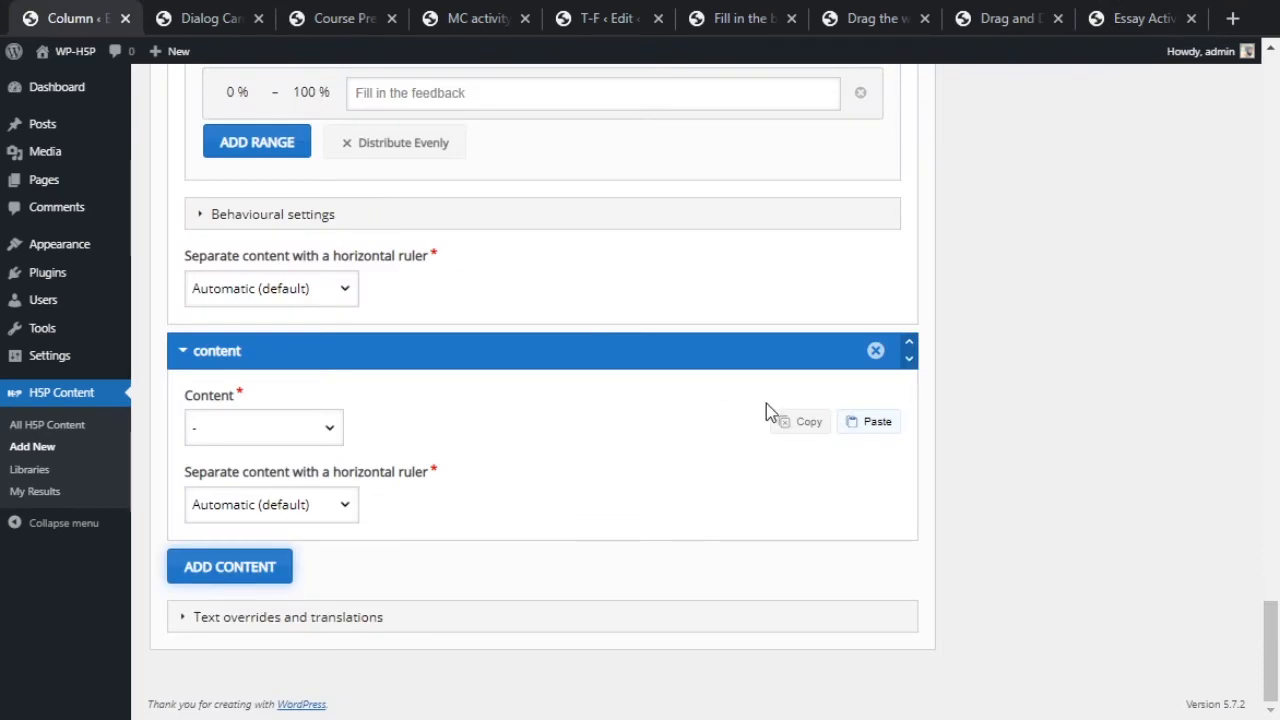
Paste the copied Essay Activity into the empty content item and check its title and task description.
{"action": "left_click", "coordinate": [880, 423]}
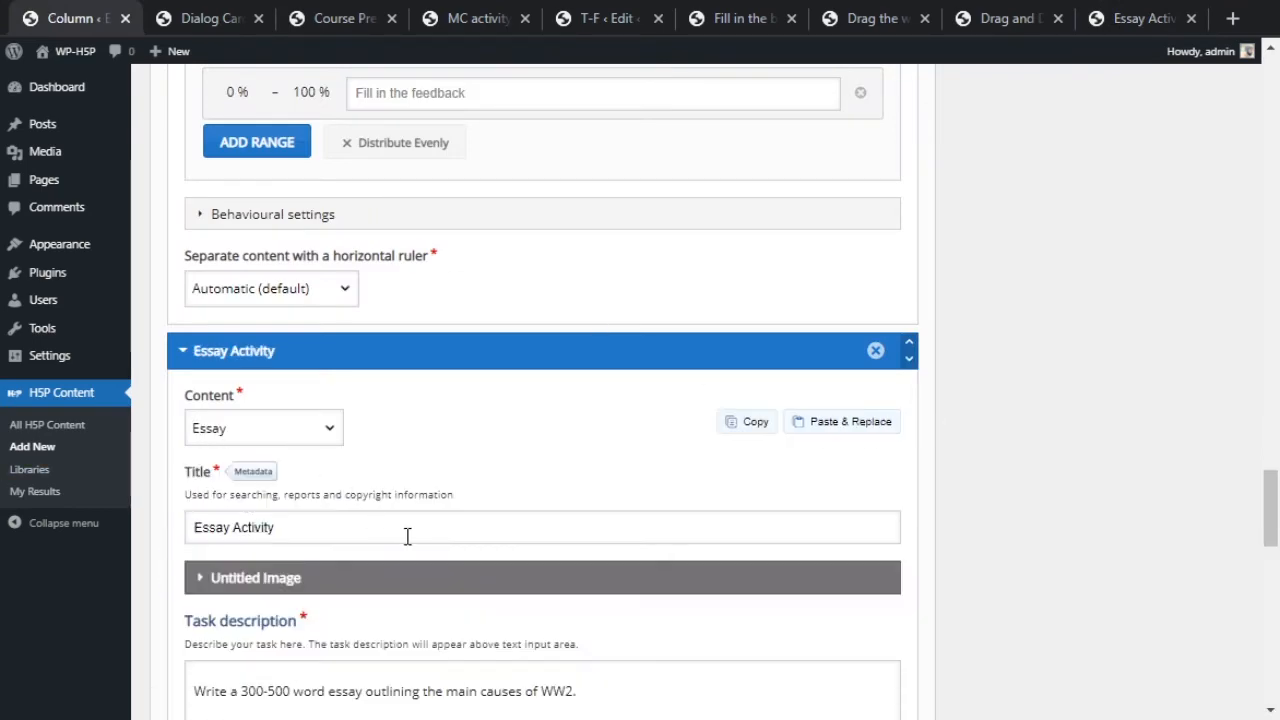
{"action": "scroll", "coordinate": [441, 511], "scroll_direction": "down", "scroll_amount": 5}
{"action": "scroll", "coordinate": [377, 525], "scroll_direction": "up", "scroll_amount": 7}
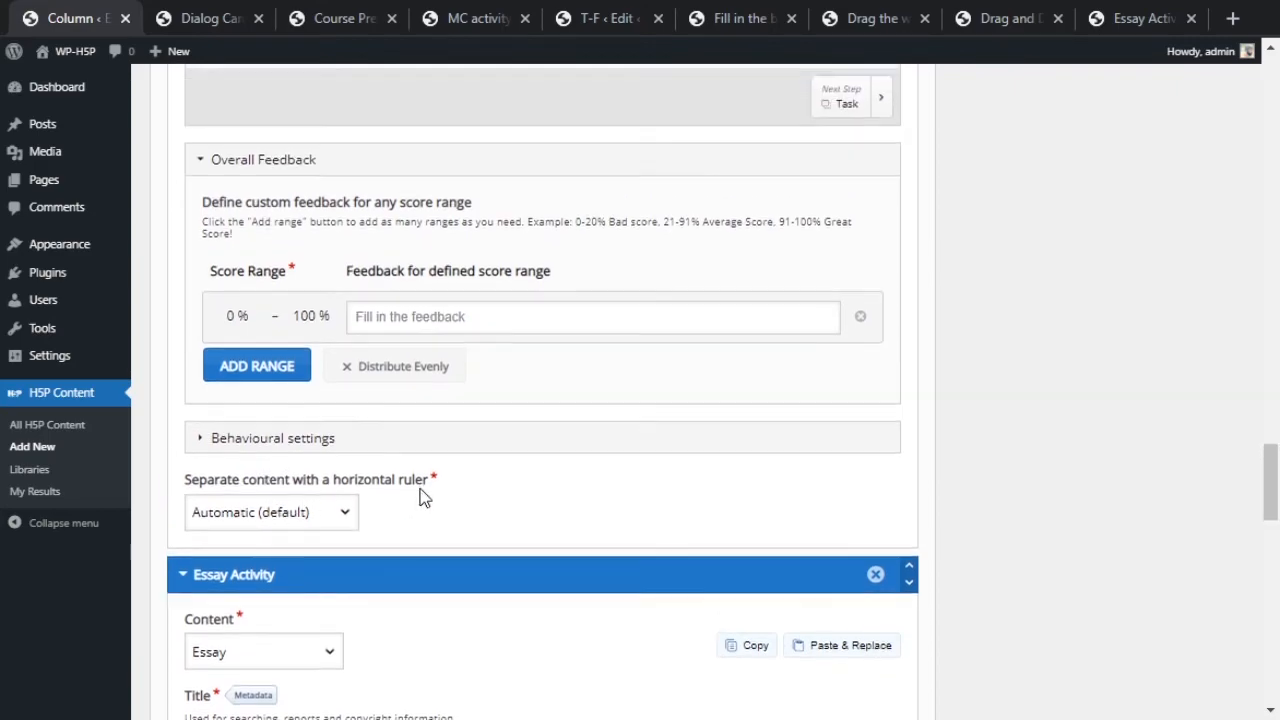
Collapse the Fill in the blanks, Drag the words, Drag and Drop (Images) and Essay Activity items in the column content list.
{"action": "scroll", "coordinate": [420, 486], "scroll_direction": "up", "scroll_amount": 18}
{"action": "scroll", "coordinate": [421, 485], "scroll_direction": "up", "scroll_amount": 20}
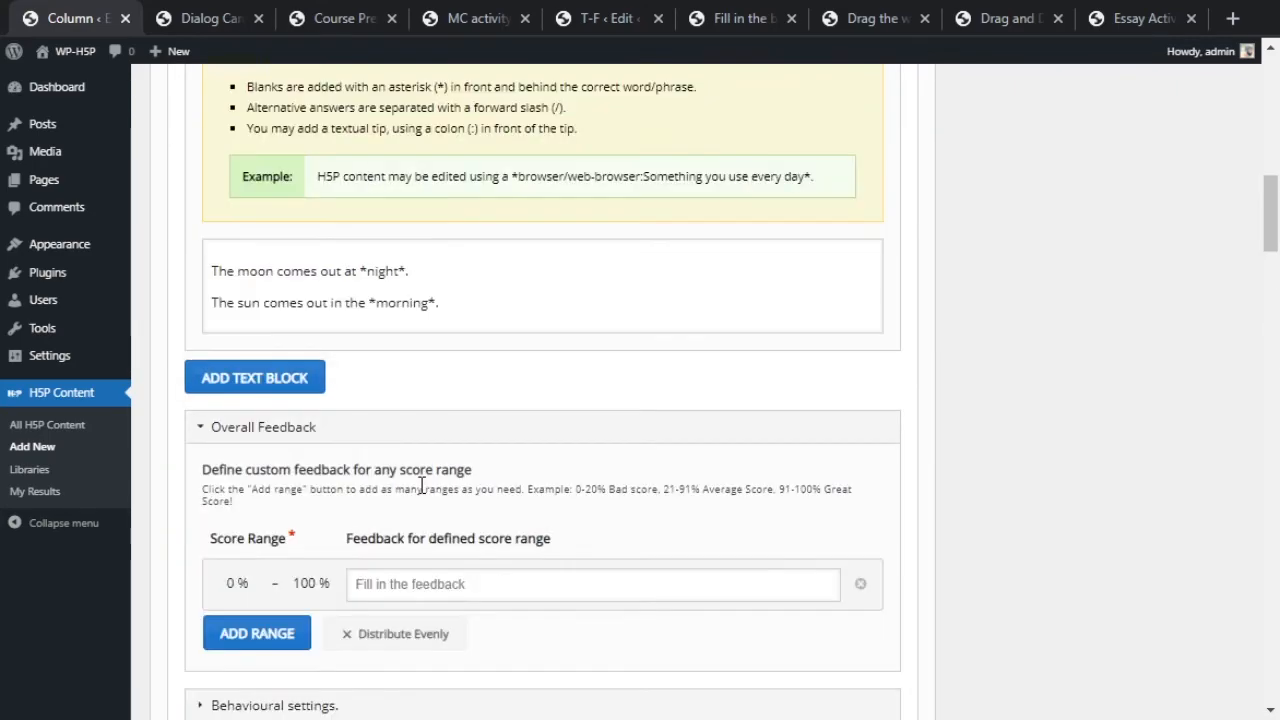
{"action": "scroll", "coordinate": [409, 480], "scroll_direction": "down", "scroll_amount": 2}
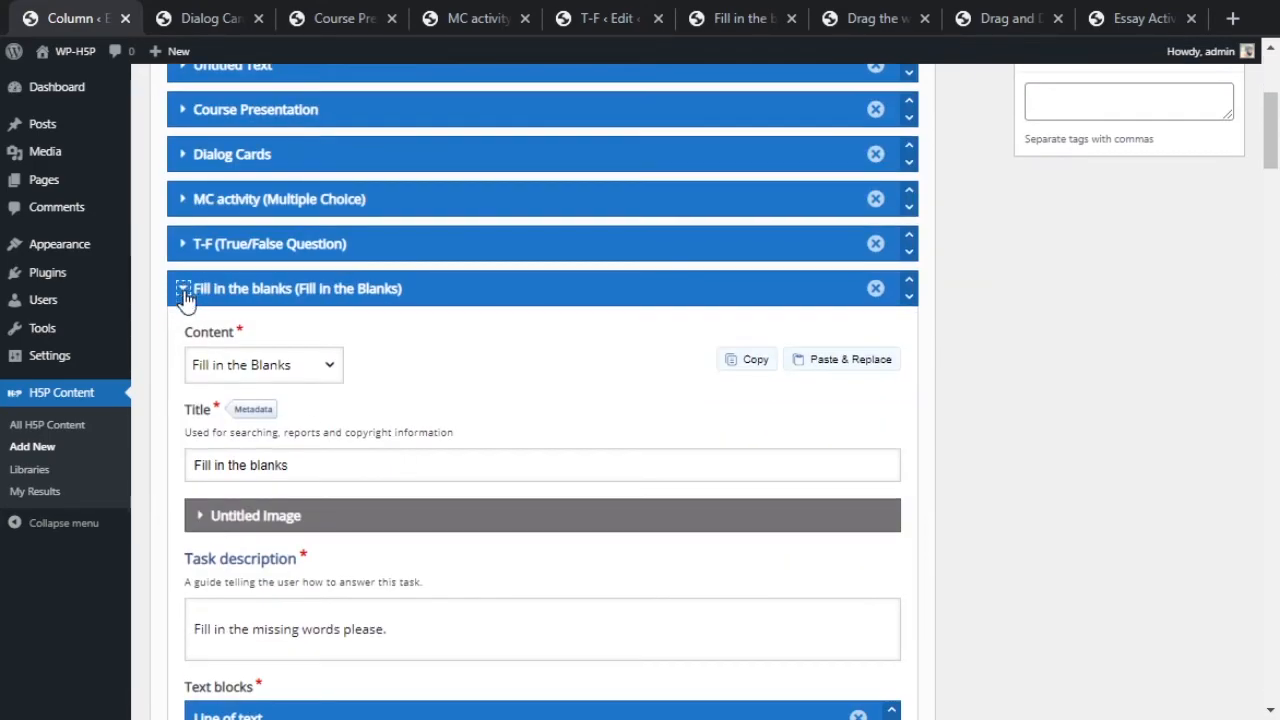
{"action": "left_click", "coordinate": [183, 290]}
{"action": "left_click", "coordinate": [183, 333]}
{"action": "left_click", "coordinate": [183, 333]}
{"action": "left_click", "coordinate": [183, 377]}
{"action": "left_click", "coordinate": [183, 378]}
{"action": "left_click", "coordinate": [190, 424]}
{"action": "left_click", "coordinate": [190, 424]}
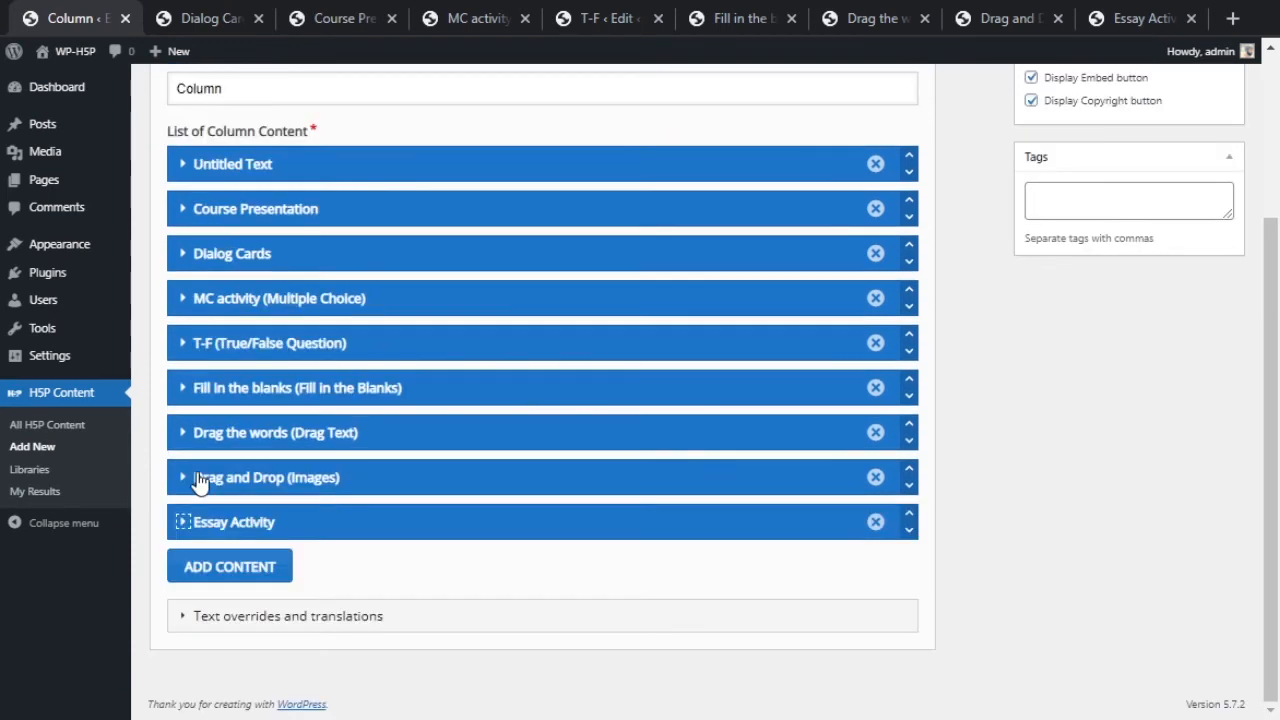
{"action": "left_click", "coordinate": [196, 478]}
{"action": "left_click", "coordinate": [196, 478]}
Expand the text overrides and translations and examine the Dialog Cards button texts.
{"action": "left_click", "coordinate": [176, 617]}
{"action": "scroll", "coordinate": [349, 583], "scroll_direction": "down", "scroll_amount": 2}
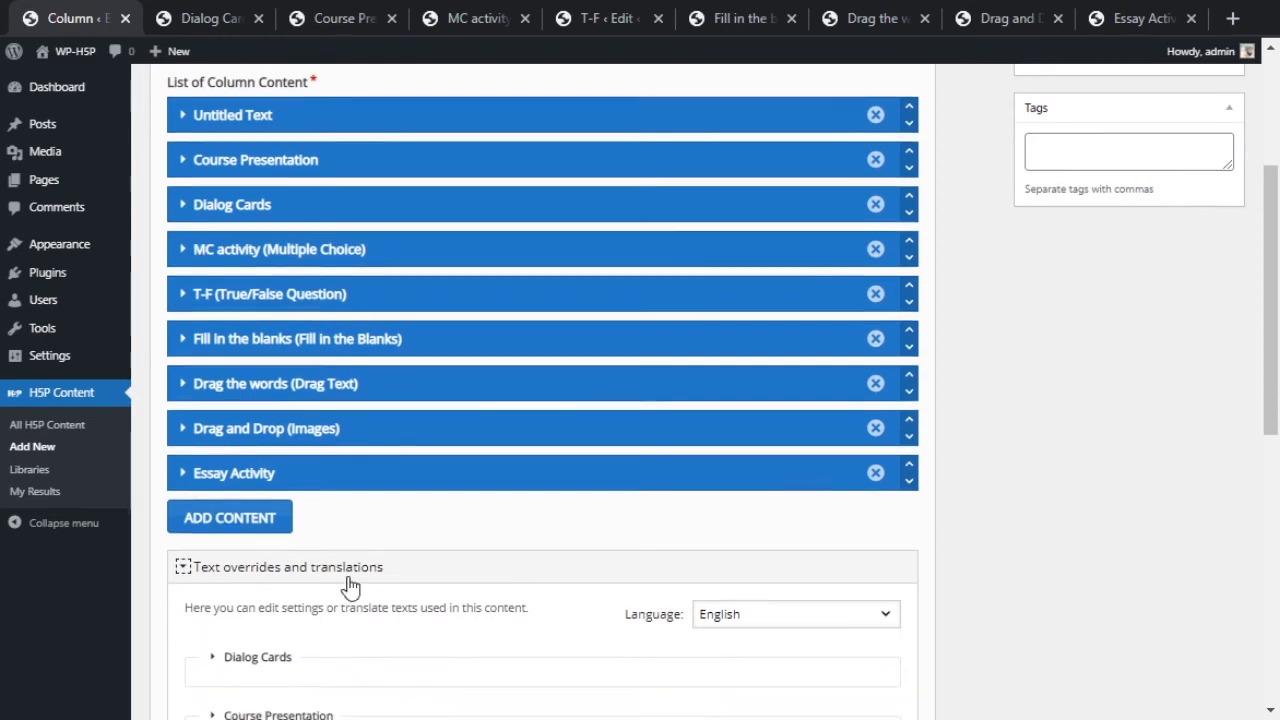
{"action": "scroll", "coordinate": [412, 580], "scroll_direction": "up", "scroll_amount": 5}
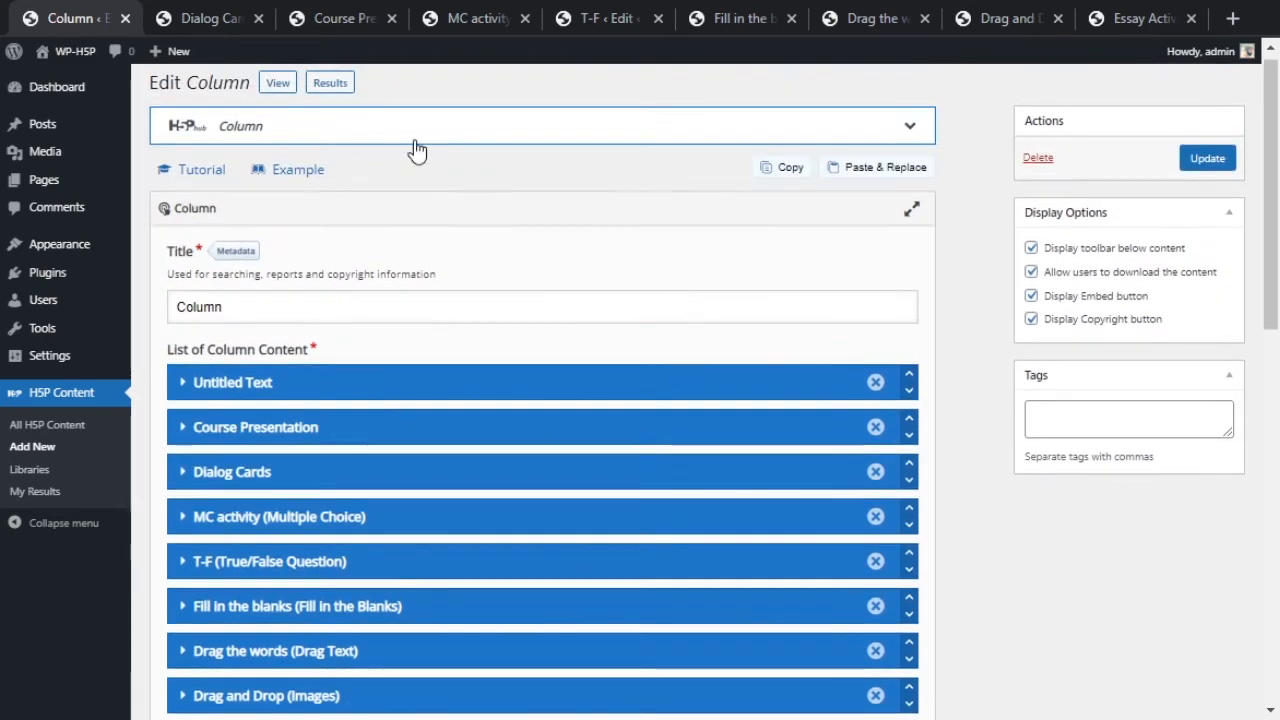
{"action": "scroll", "coordinate": [396, 160], "scroll_direction": "down", "scroll_amount": 9}
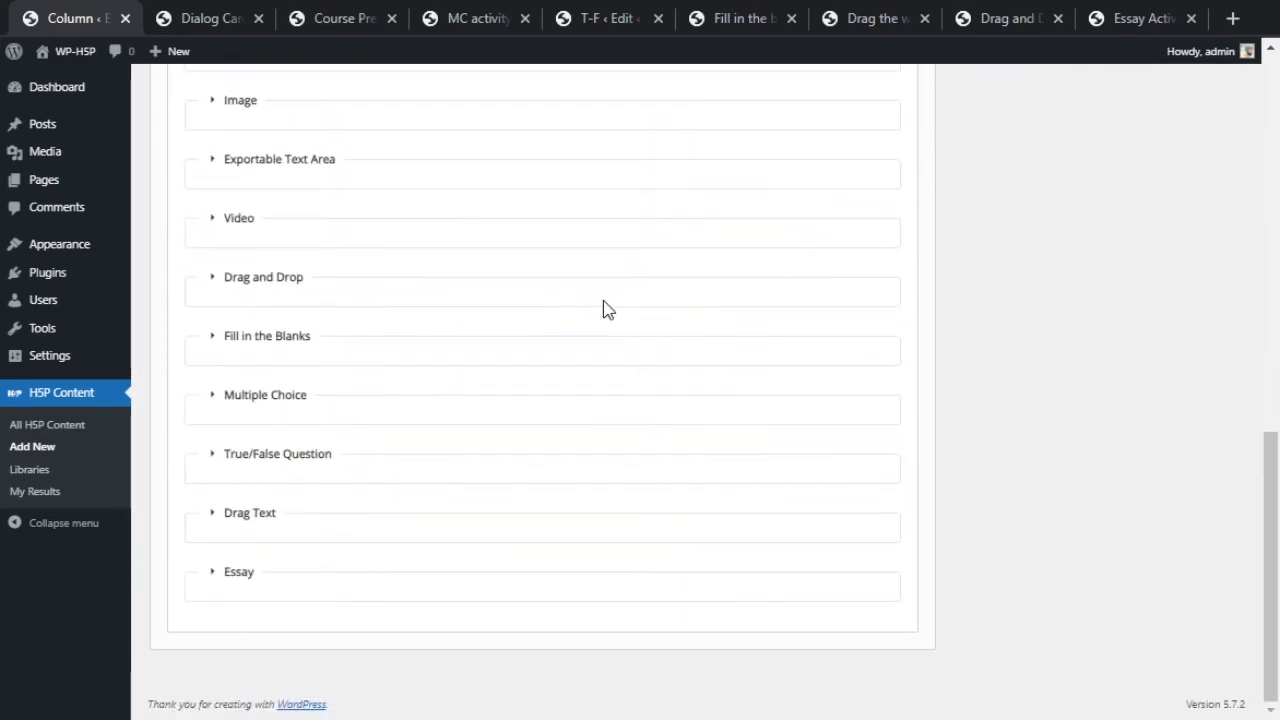
{"action": "scroll", "coordinate": [606, 309], "scroll_direction": "up", "scroll_amount": 3}
{"action": "left_click", "coordinate": [214, 310]}
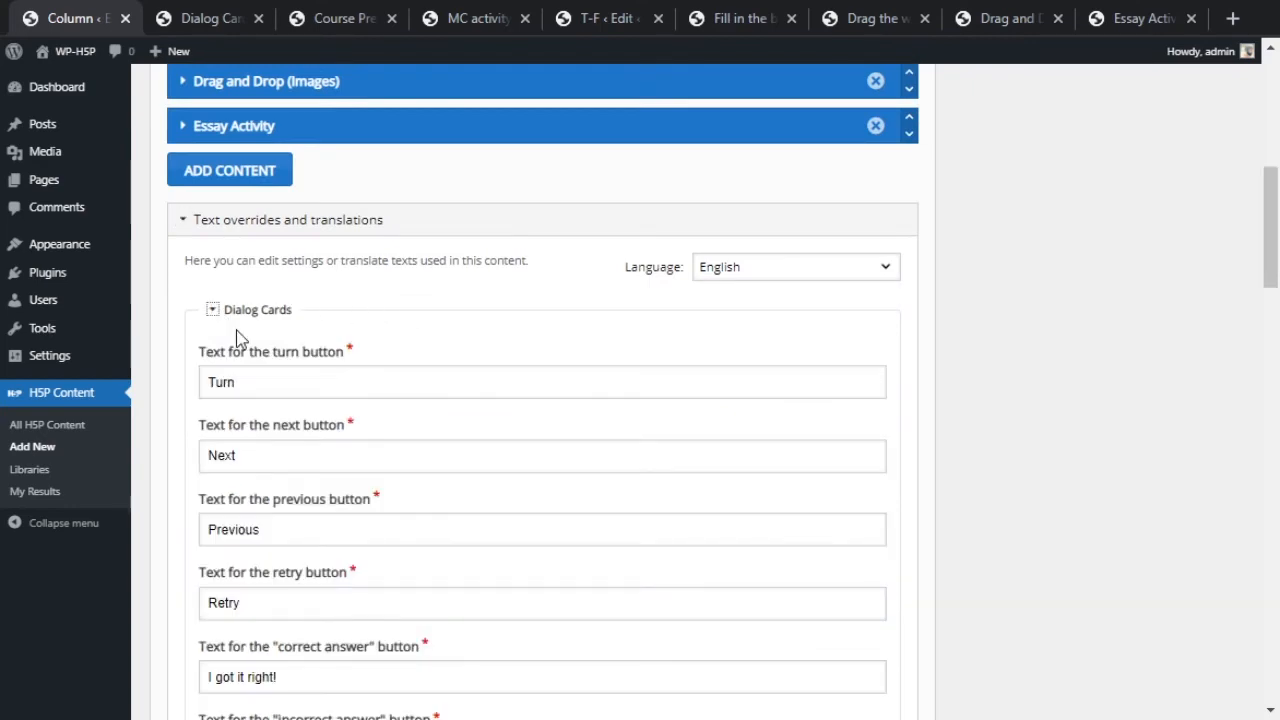
{"action": "left_click", "coordinate": [250, 314]}
{"action": "scroll", "coordinate": [329, 500], "scroll_direction": "down", "scroll_amount": 2}
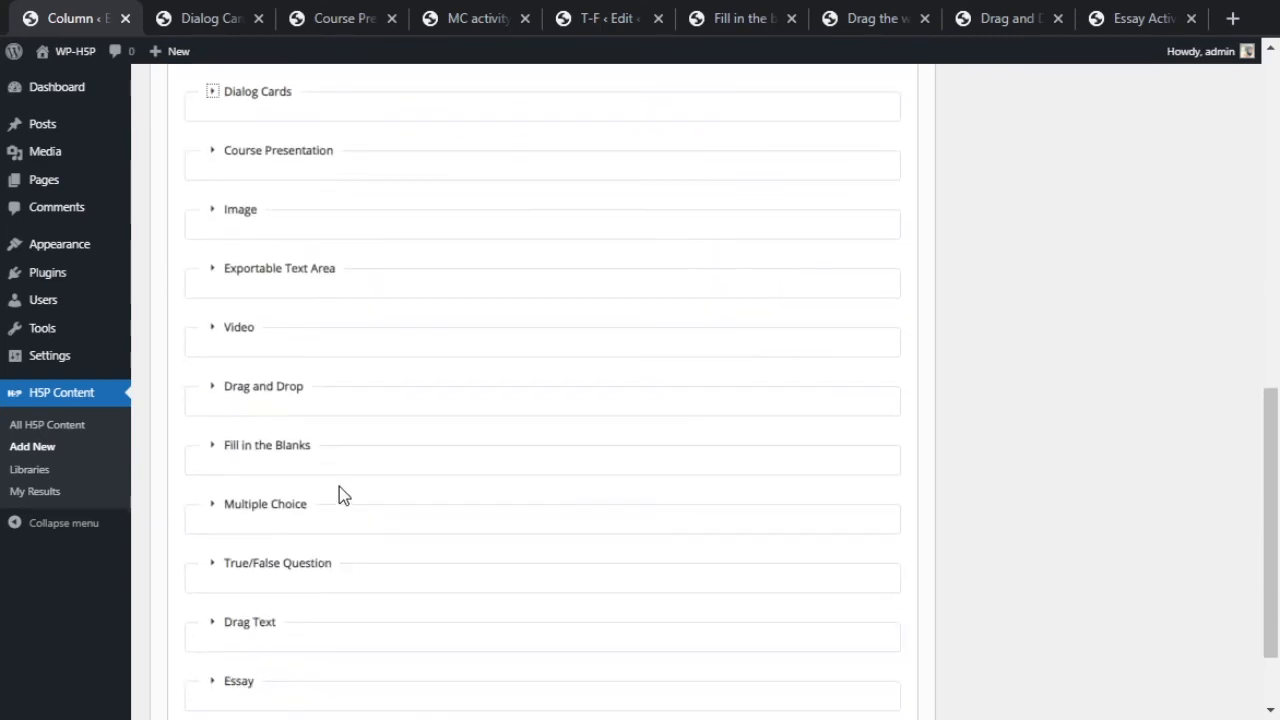
Examine the text overrides for Drag and Drop and the true and false button labels of True/False Question.
{"action": "left_click", "coordinate": [285, 394]}
{"action": "left_click", "coordinate": [292, 394]}
{"action": "scroll", "coordinate": [340, 505], "scroll_direction": "down", "scroll_amount": 2}
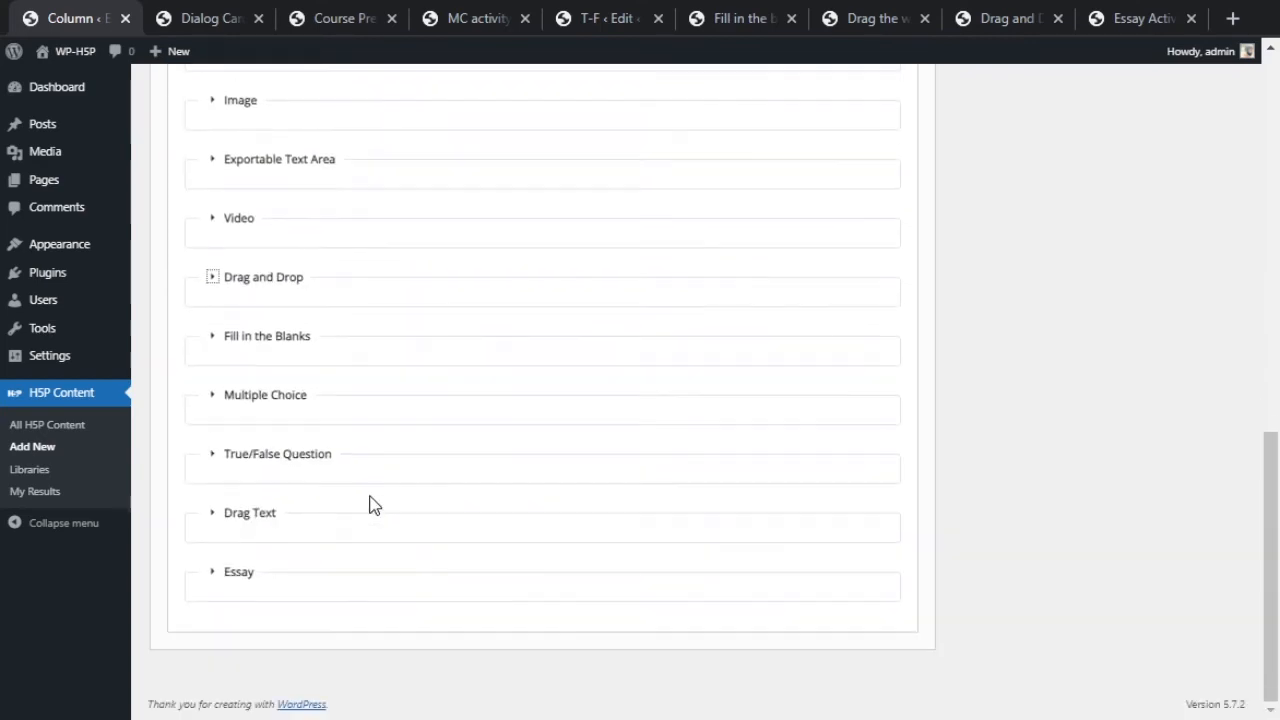
{"action": "left_click", "coordinate": [265, 478]}
{"action": "left_click", "coordinate": [358, 470]}
{"action": "left_click", "coordinate": [286, 470]}
{"action": "left_click", "coordinate": [219, 512]}
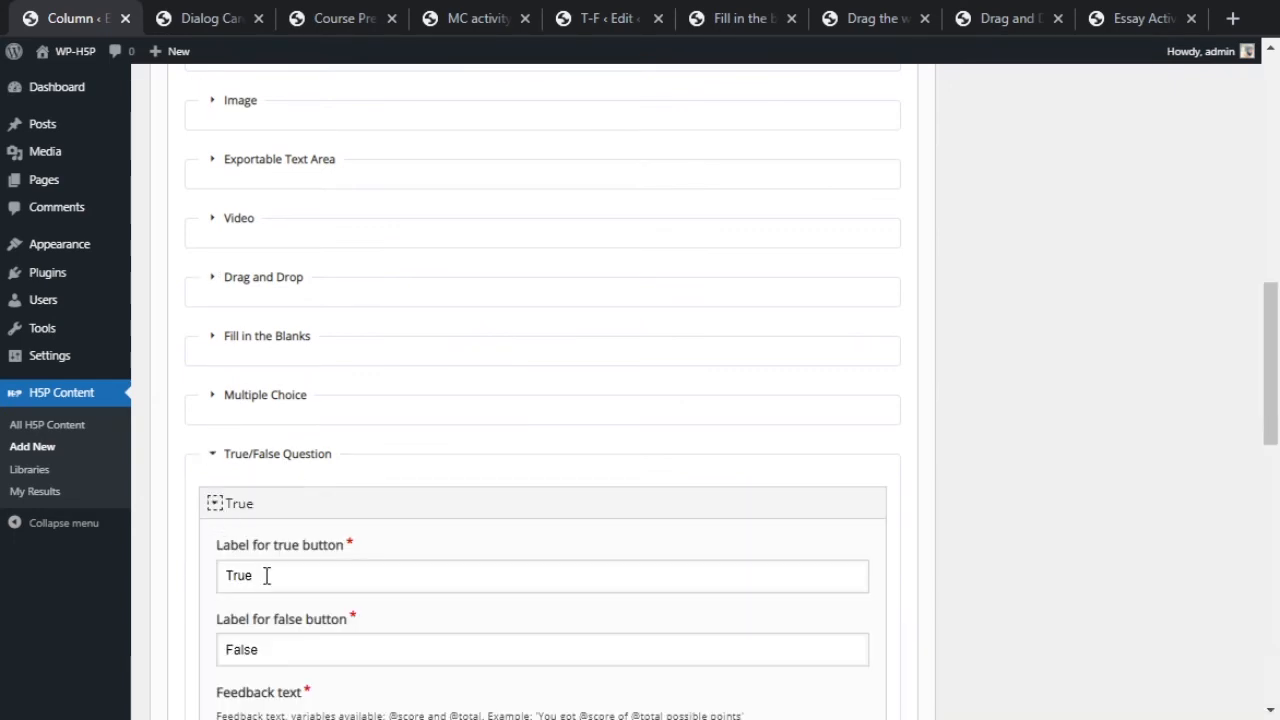
{"action": "left_click_drag", "start_coordinate": [268, 575], "coordinate": [214, 583]}
{"action": "left_click", "coordinate": [218, 513]}
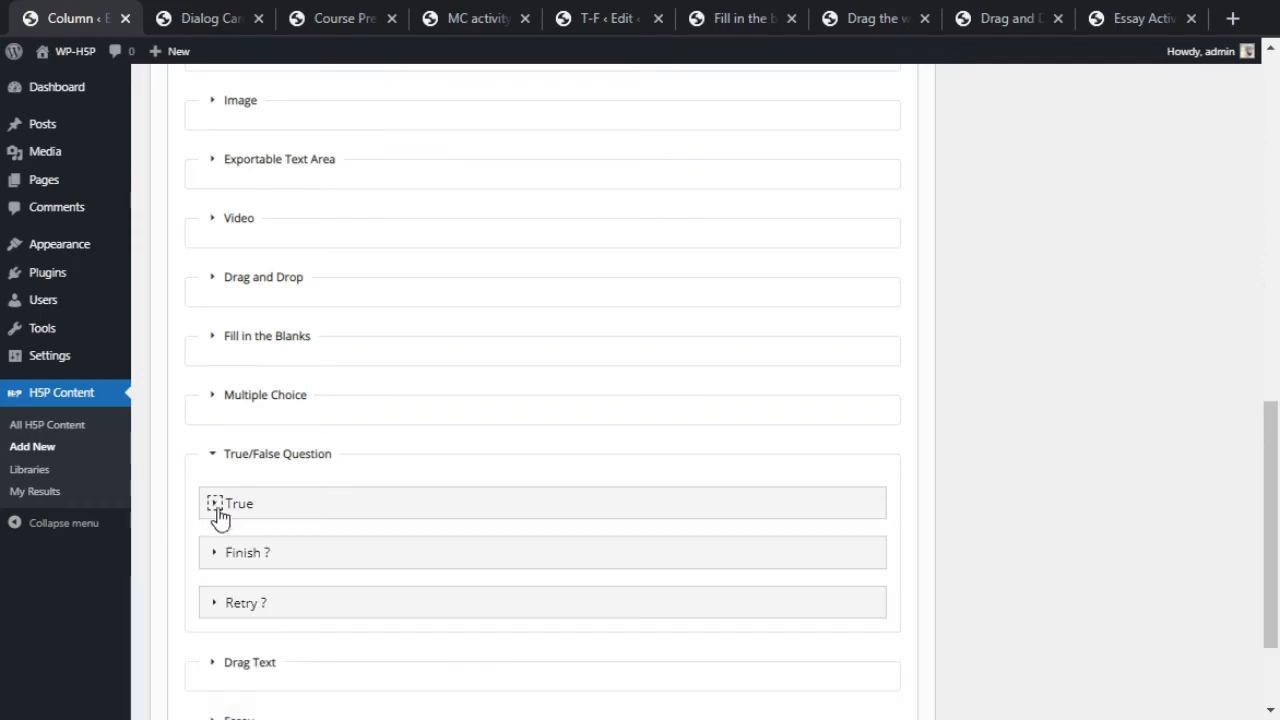
{"action": "left_click", "coordinate": [213, 455]}
Check the language choice of the text overrides and translations, and collapse the section.
{"action": "scroll", "coordinate": [829, 517], "scroll_direction": "up", "scroll_amount": 8}
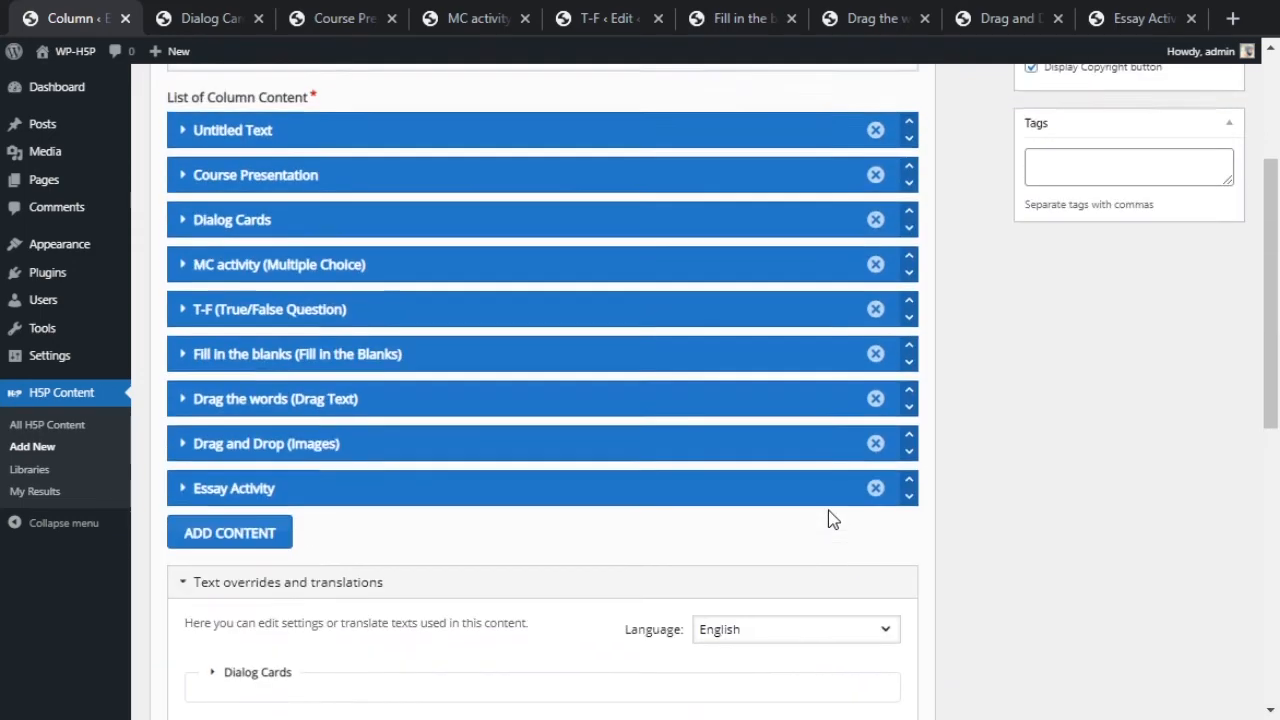
{"action": "scroll", "coordinate": [835, 510], "scroll_direction": "down", "scroll_amount": 1}
{"action": "scroll", "coordinate": [835, 510], "scroll_direction": "down", "scroll_amount": 1}
{"action": "left_click", "coordinate": [800, 393]}
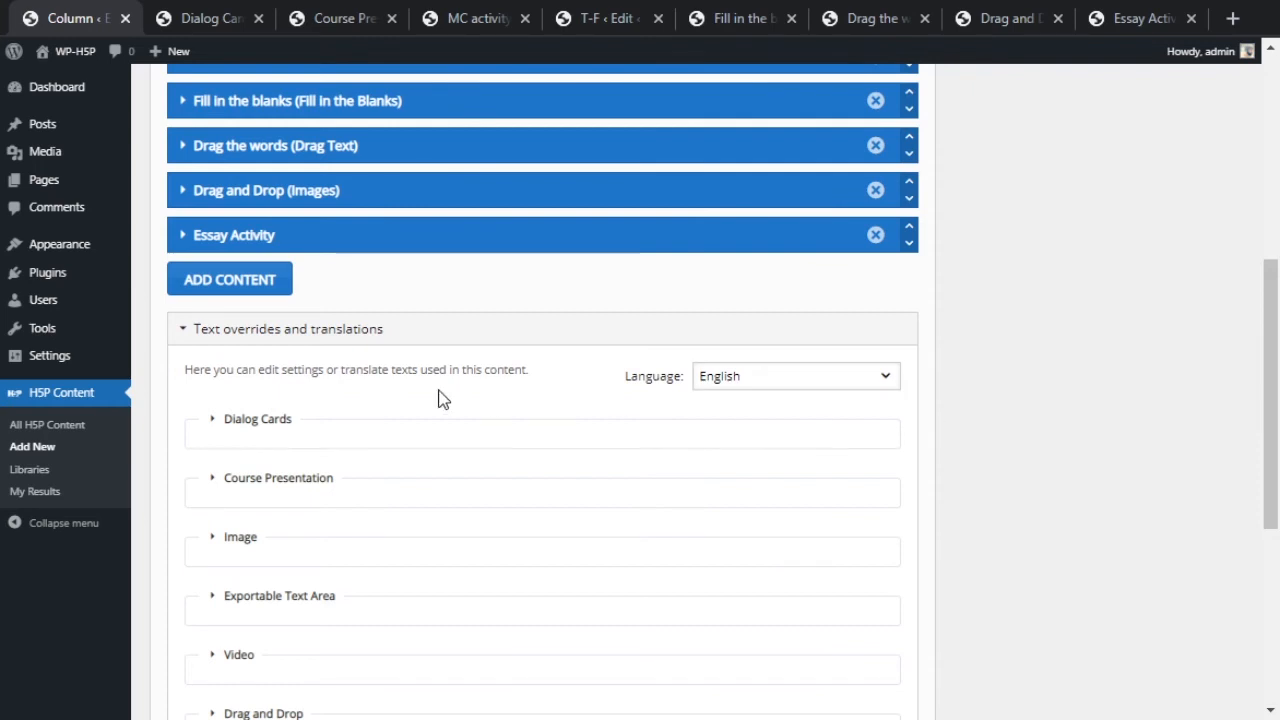
{"action": "left_click", "coordinate": [196, 345]}
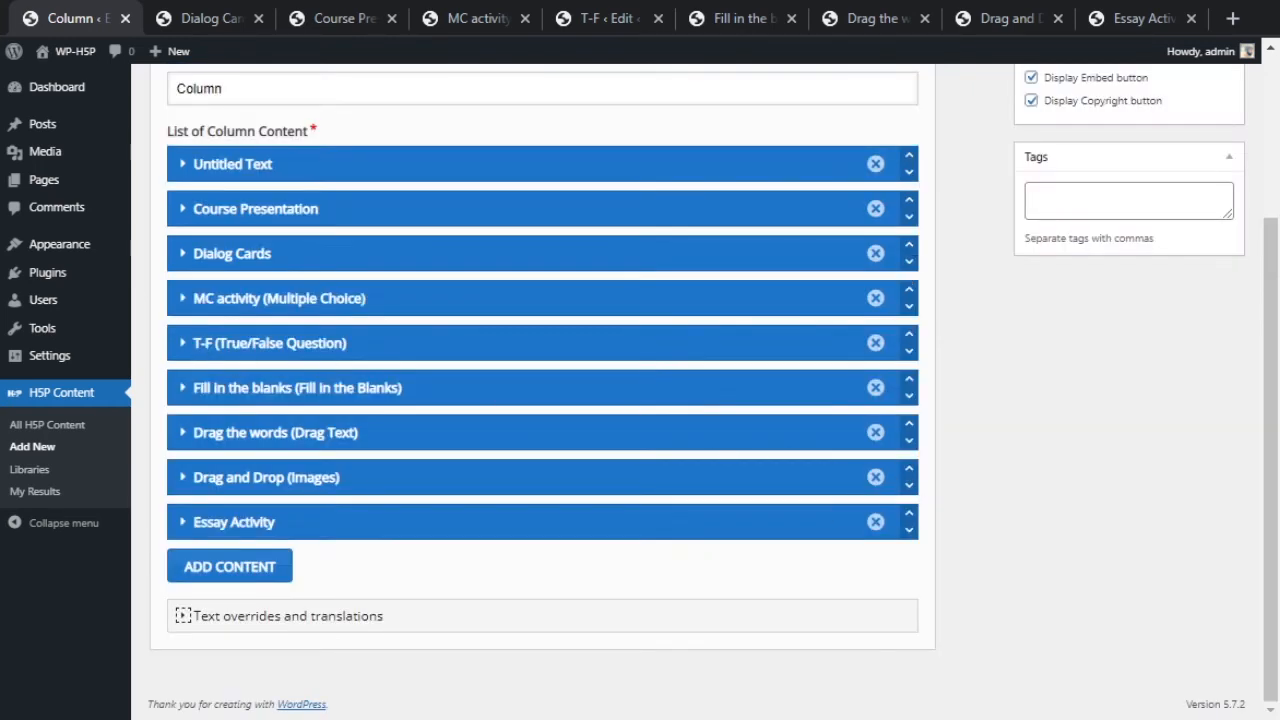
Turn off the toolbar display below the content and update the column.
{"action": "scroll", "coordinate": [830, 510], "scroll_direction": "up", "scroll_amount": 2}
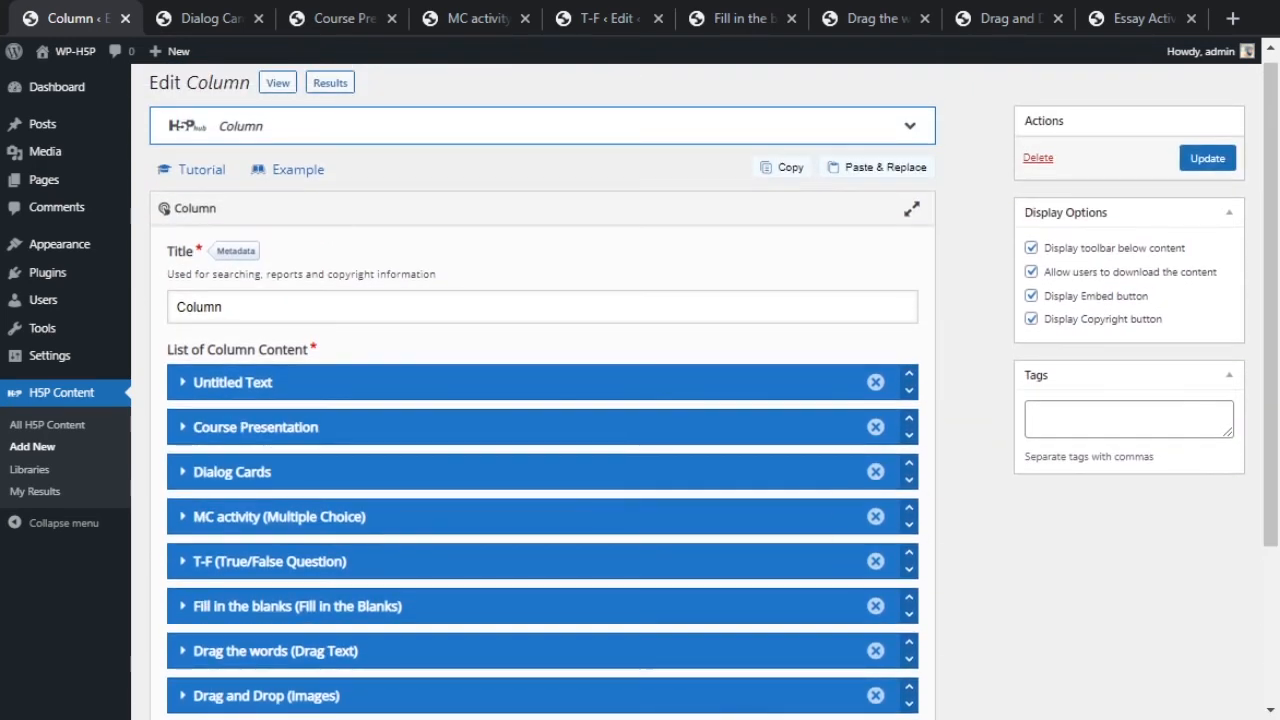
{"action": "left_click", "coordinate": [1031, 248]}
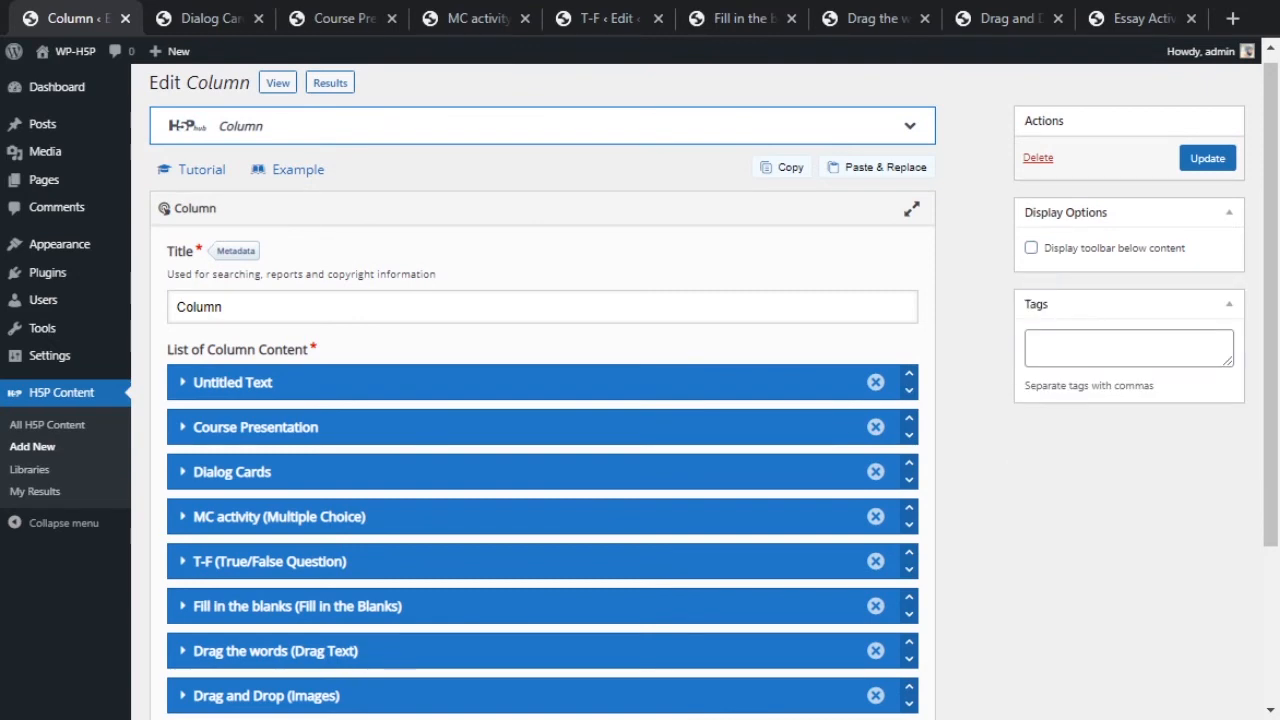
{"action": "left_click", "coordinate": [1208, 159]}
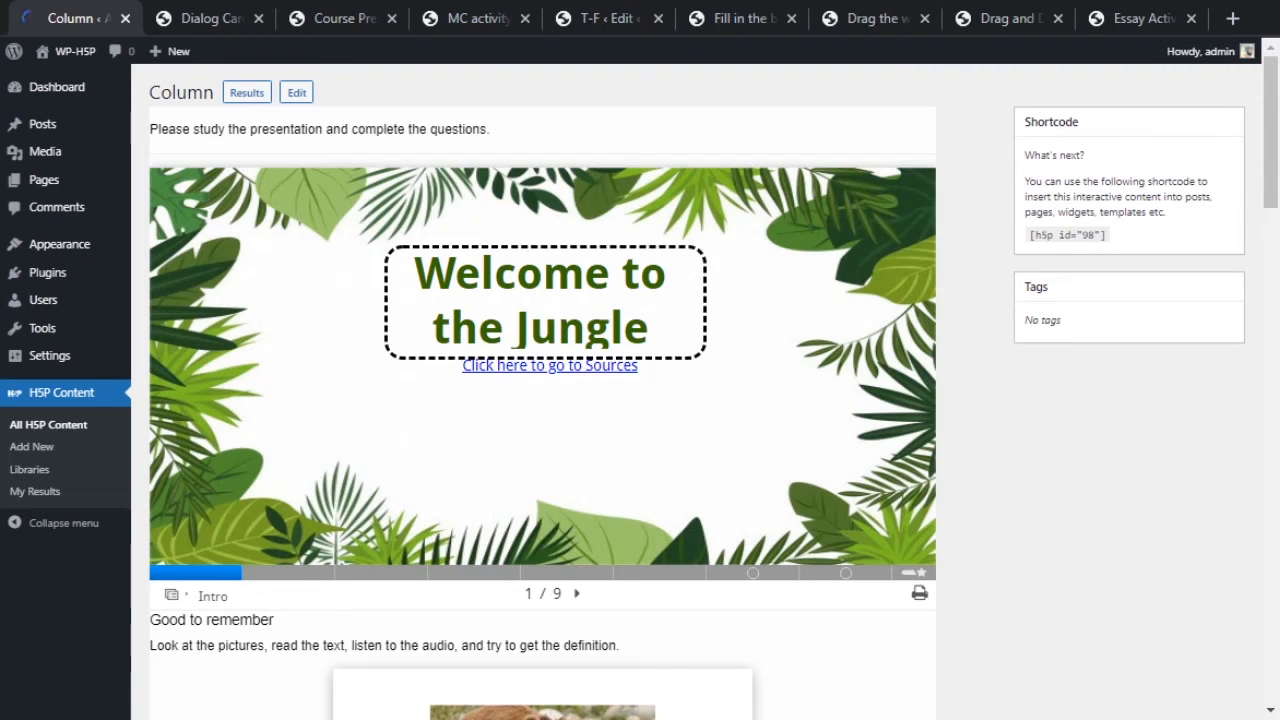
Review the published column from the presentation through the cherries question, enlarging and shrinking the cherries picture.
{"action": "scroll", "coordinate": [367, 277], "scroll_direction": "down", "scroll_amount": 1}
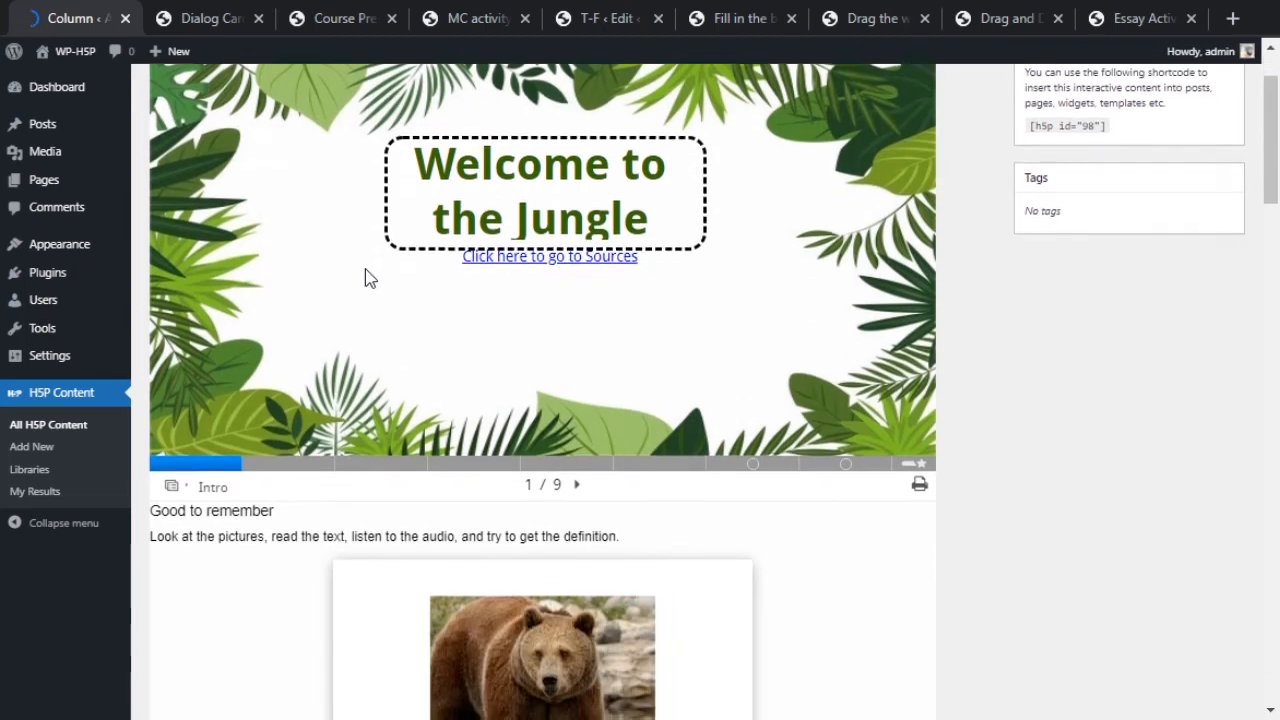
{"action": "scroll", "coordinate": [367, 277], "scroll_direction": "down", "scroll_amount": 3}
{"action": "scroll", "coordinate": [437, 360], "scroll_direction": "down", "scroll_amount": 3}
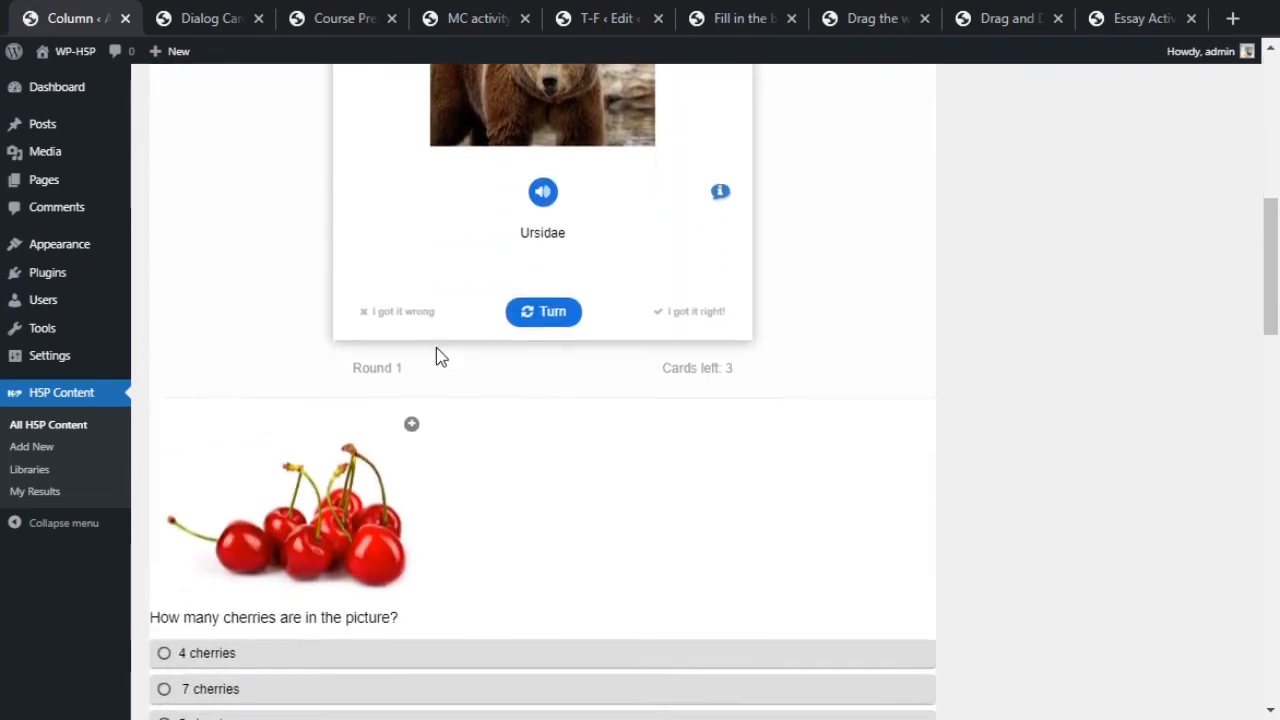
{"action": "scroll", "coordinate": [480, 323], "scroll_direction": "down", "scroll_amount": 2}
{"action": "scroll", "coordinate": [529, 329], "scroll_direction": "down", "scroll_amount": 1}
{"action": "scroll", "coordinate": [508, 340], "scroll_direction": "up", "scroll_amount": 5}
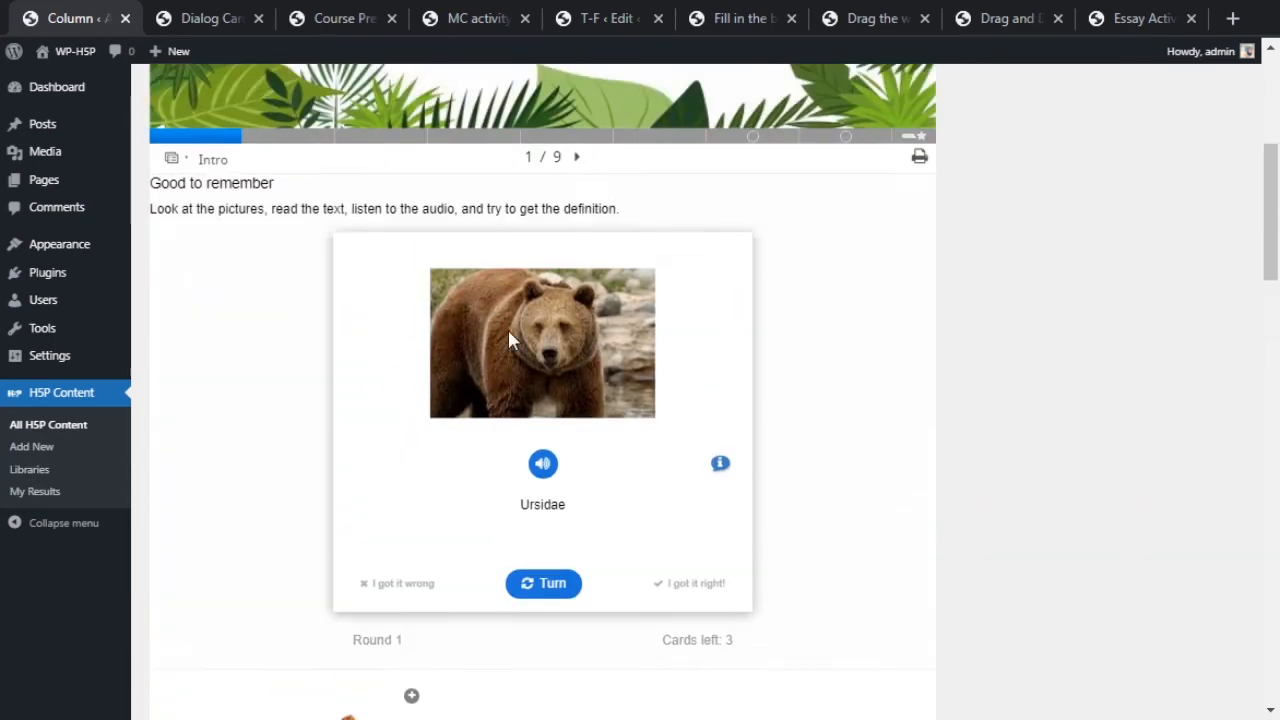
{"action": "scroll", "coordinate": [508, 341], "scroll_direction": "down", "scroll_amount": 3}
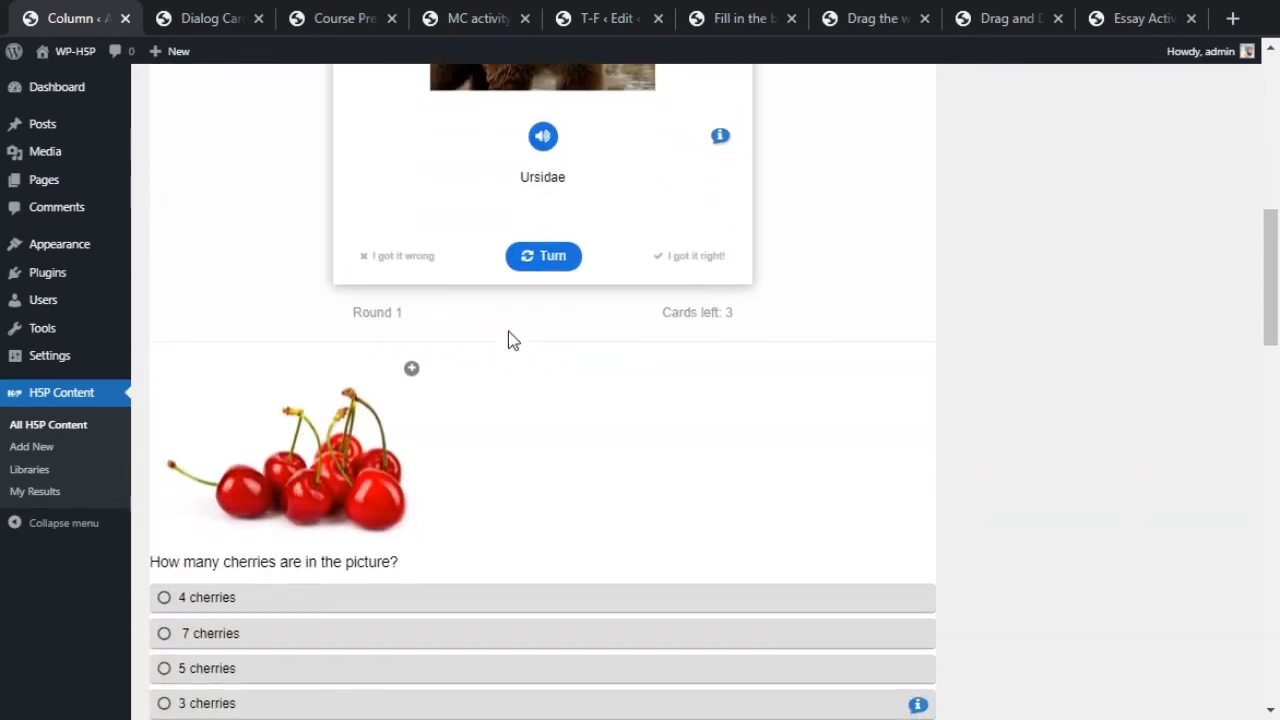
{"action": "left_click", "coordinate": [358, 446]}
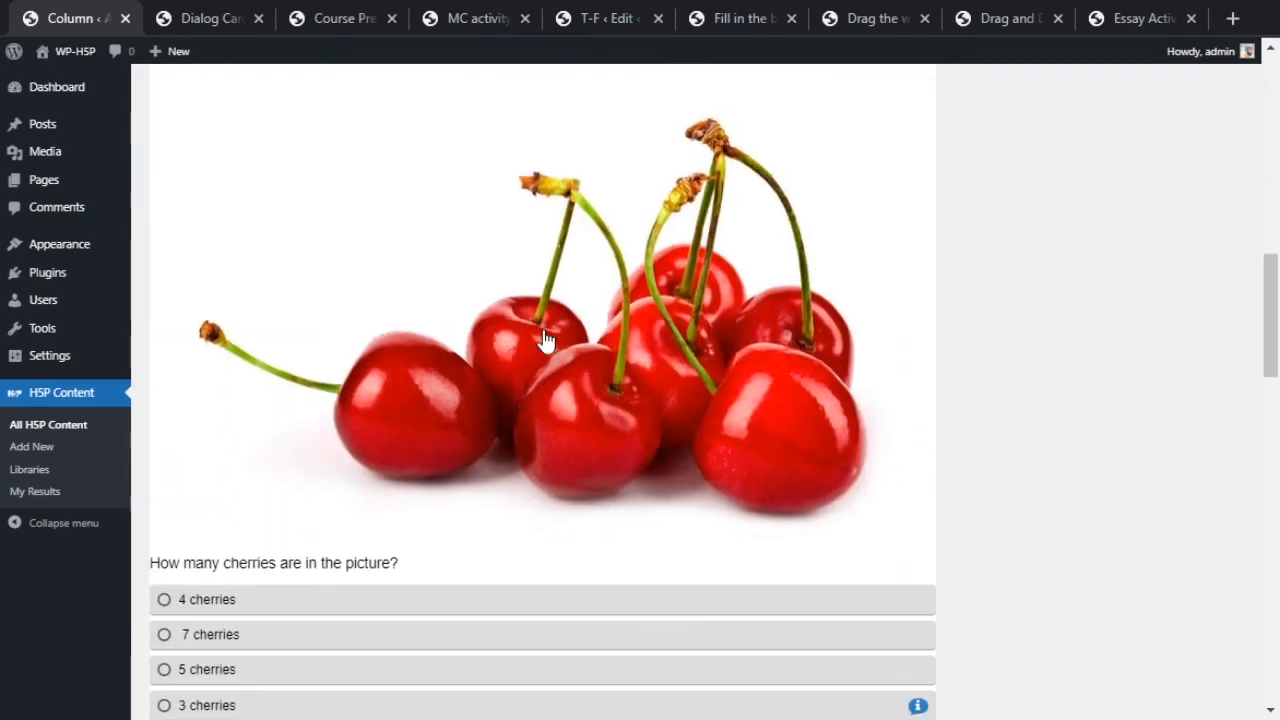
{"action": "left_click", "coordinate": [545, 341]}
{"action": "scroll", "coordinate": [340, 380], "scroll_direction": "down", "scroll_amount": 3}
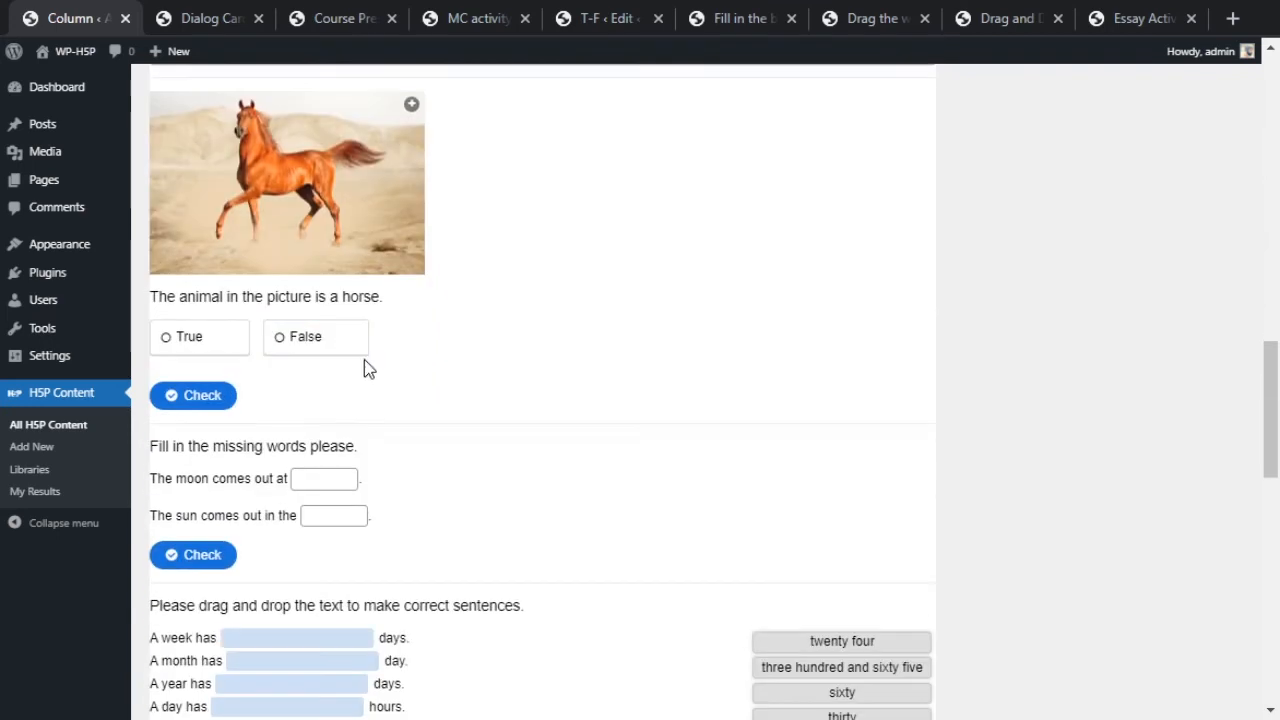
Test the blank fields and drop "twenty four" in the year sentence and "thirty" in the week sentence.
{"action": "scroll", "coordinate": [340, 362], "scroll_direction": "up", "scroll_amount": 1}
{"action": "scroll", "coordinate": [316, 430], "scroll_direction": "down", "scroll_amount": 3}
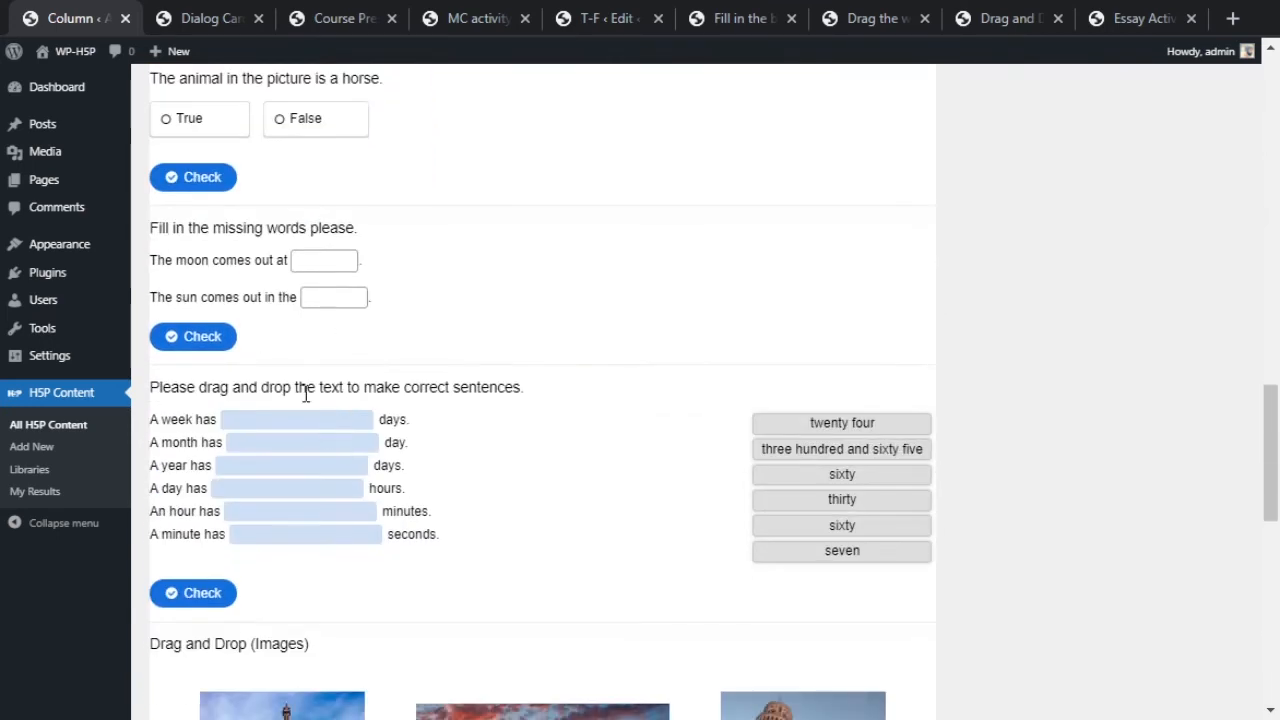
{"action": "left_click", "coordinate": [309, 260]}
{"action": "left_click", "coordinate": [325, 298]}
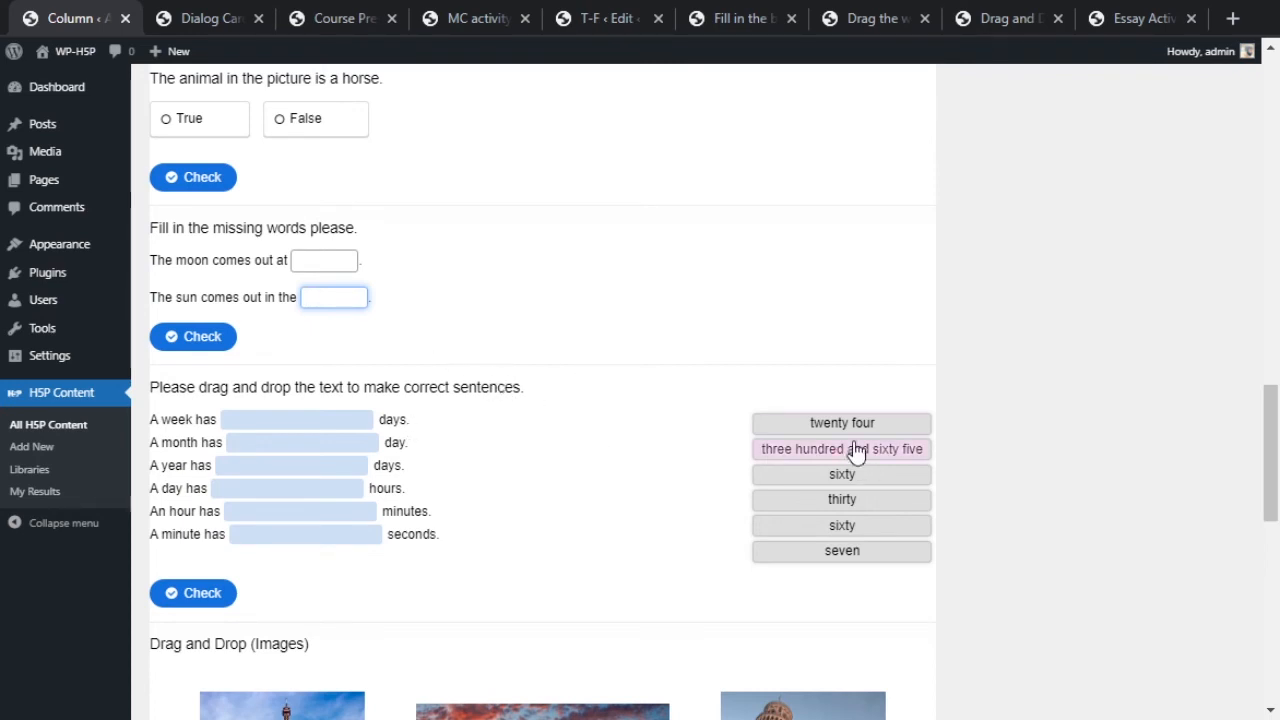
{"action": "left_click_drag", "start_coordinate": [842, 423], "coordinate": [290, 466]}
{"action": "left_click_drag", "start_coordinate": [842, 499], "coordinate": [265, 432]}
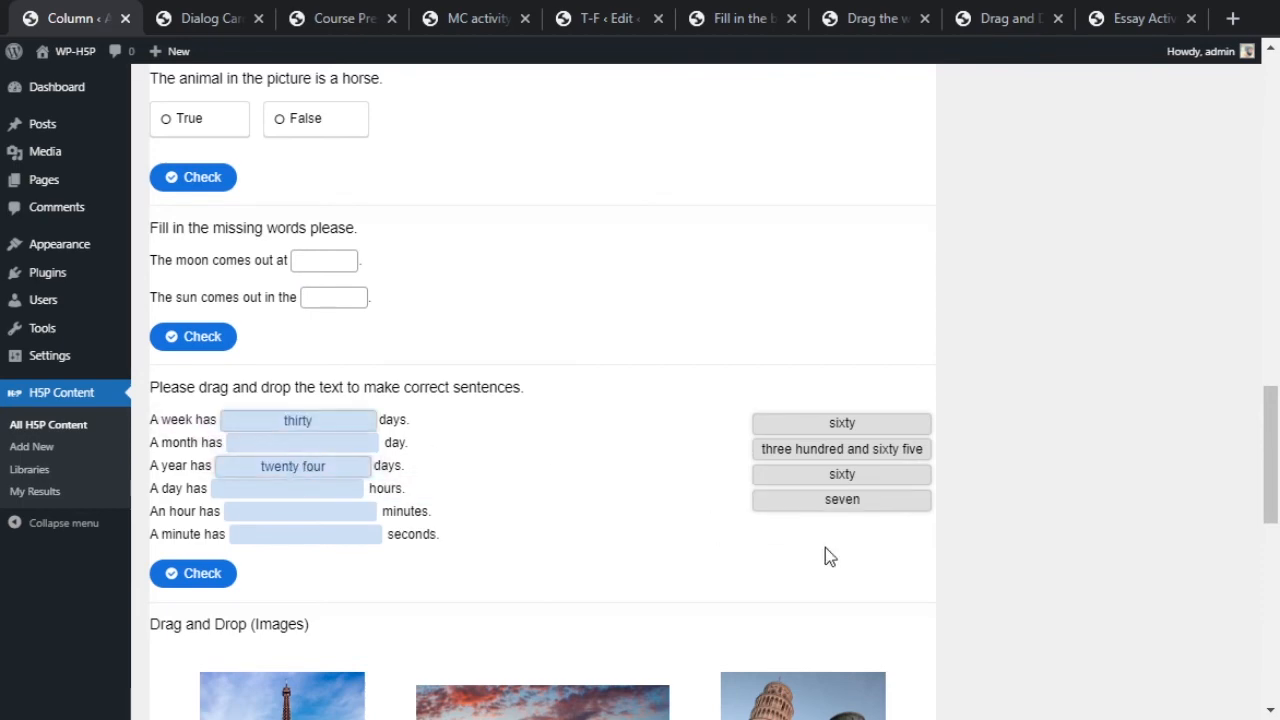
Test the Drag and Drop (Images) activity by placing its labels on the landmark pictures.
{"action": "scroll", "coordinate": [515, 535], "scroll_direction": "down", "scroll_amount": 3}
{"action": "left_click_drag", "start_coordinate": [583, 651], "coordinate": [595, 400]}
{"action": "left_click_drag", "start_coordinate": [830, 650], "coordinate": [825, 503]}
{"action": "left_click_drag", "start_coordinate": [299, 664], "coordinate": [295, 465]}
Enlarge the picture in the essay activity and check its task and answer area.
{"action": "scroll", "coordinate": [646, 523], "scroll_direction": "down", "scroll_amount": 5}
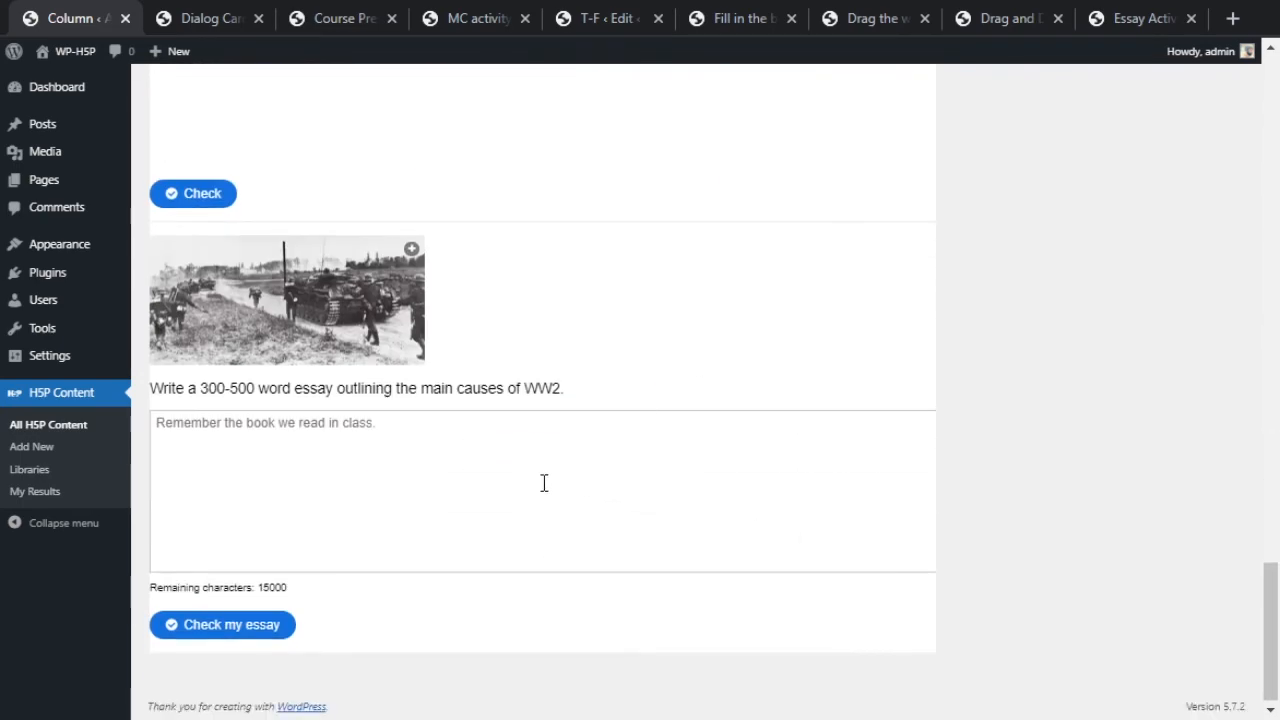
{"action": "left_click", "coordinate": [418, 300]}
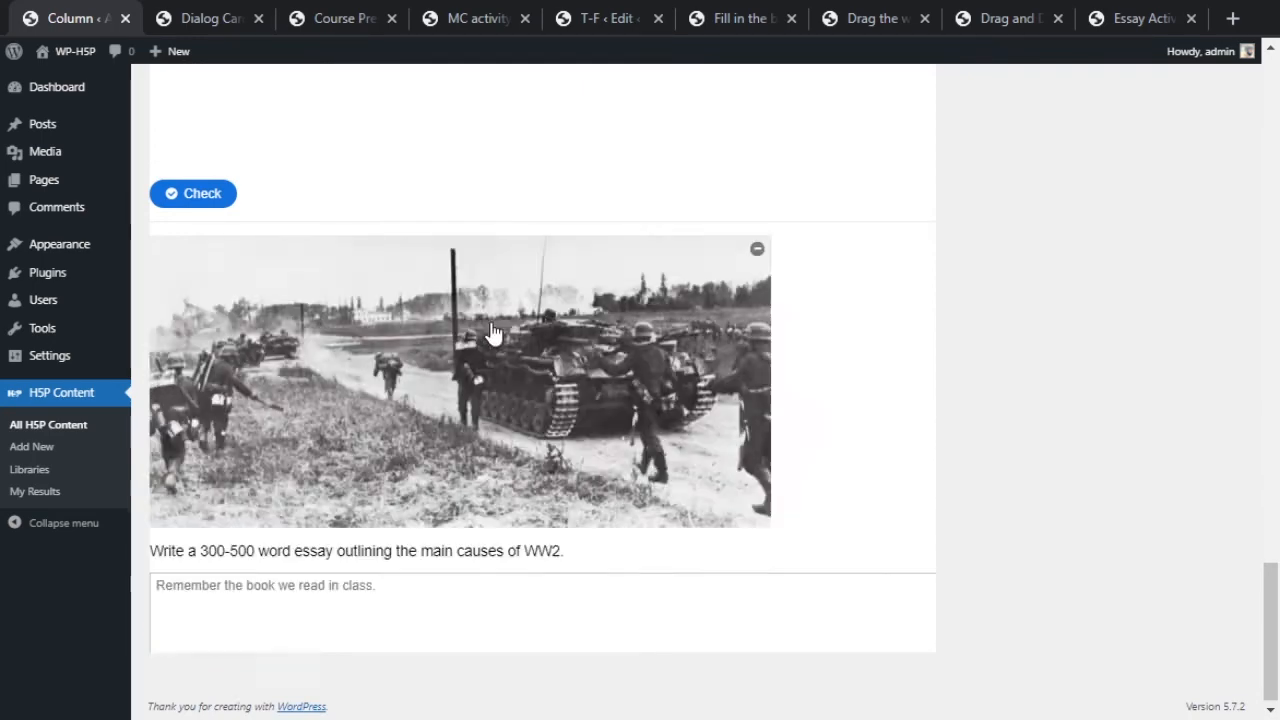
{"action": "scroll", "coordinate": [492, 333], "scroll_direction": "down", "scroll_amount": 3}
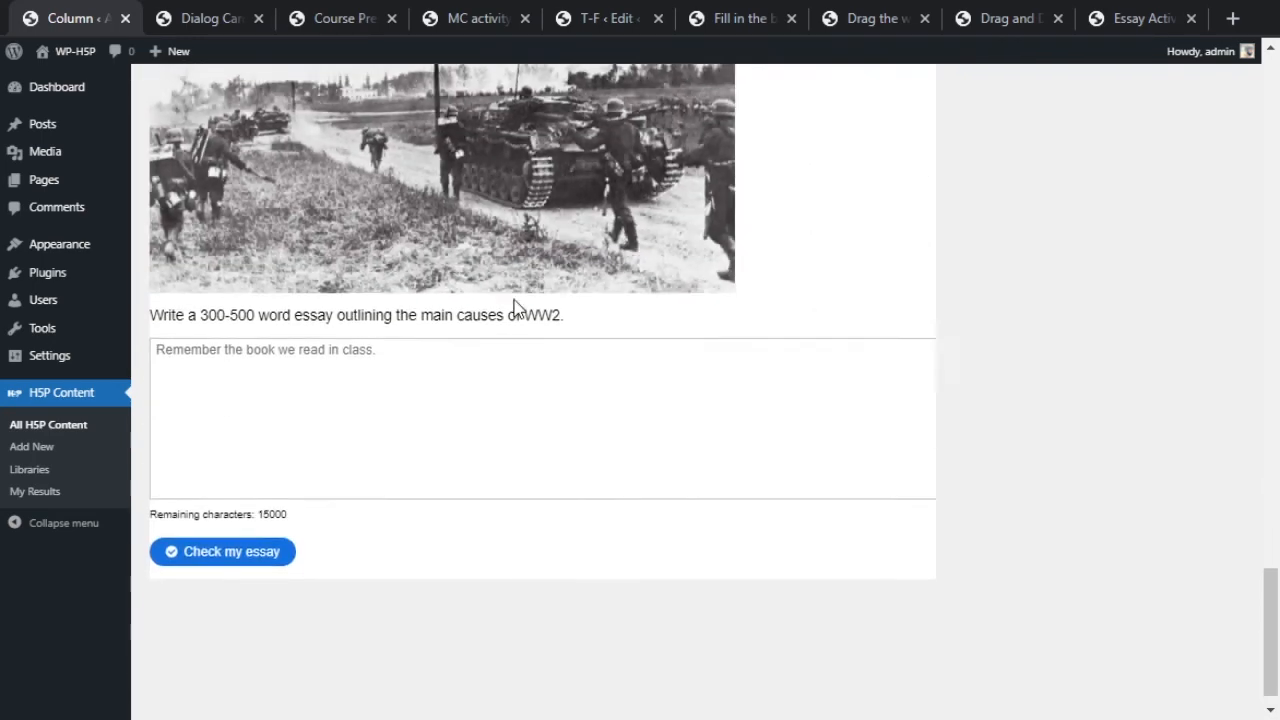
Look over the whole column once more and copy its shortcode [h5p id="98"].
{"action": "scroll", "coordinate": [553, 455], "scroll_direction": "up", "scroll_amount": 15}
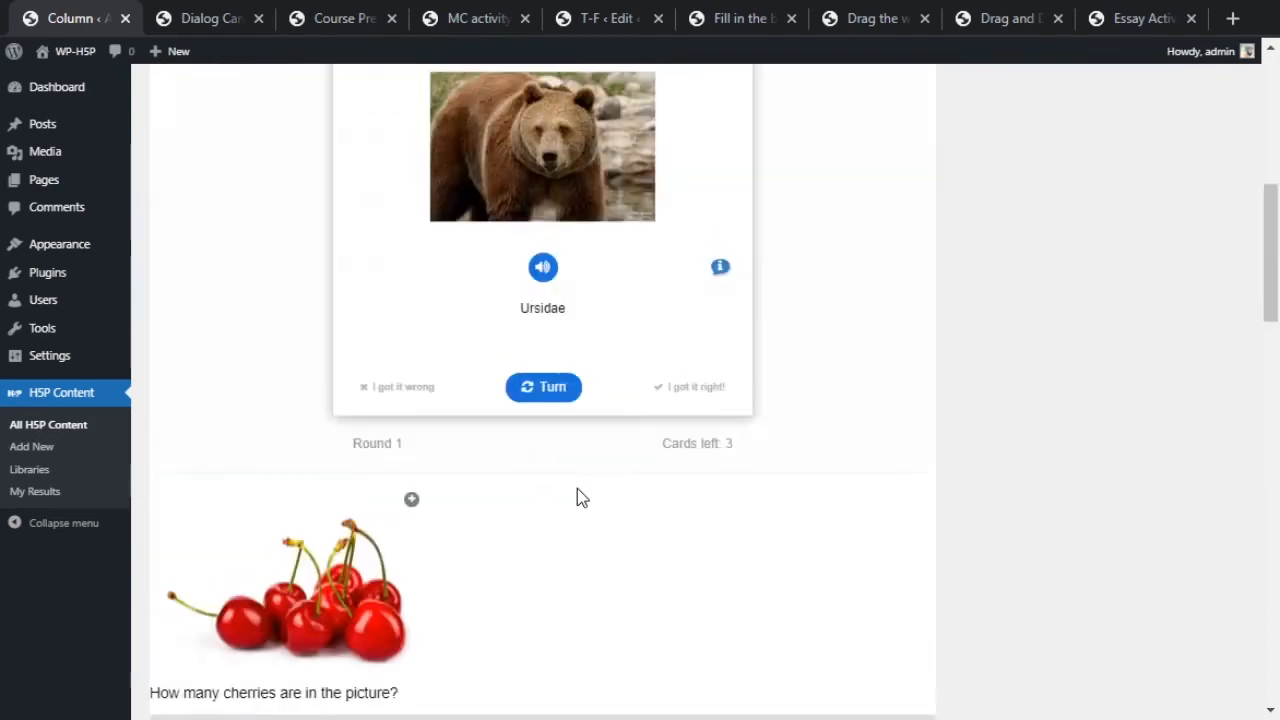
{"action": "scroll", "coordinate": [577, 496], "scroll_direction": "up", "scroll_amount": 5}
{"action": "scroll", "coordinate": [577, 494], "scroll_direction": "down", "scroll_amount": 20}
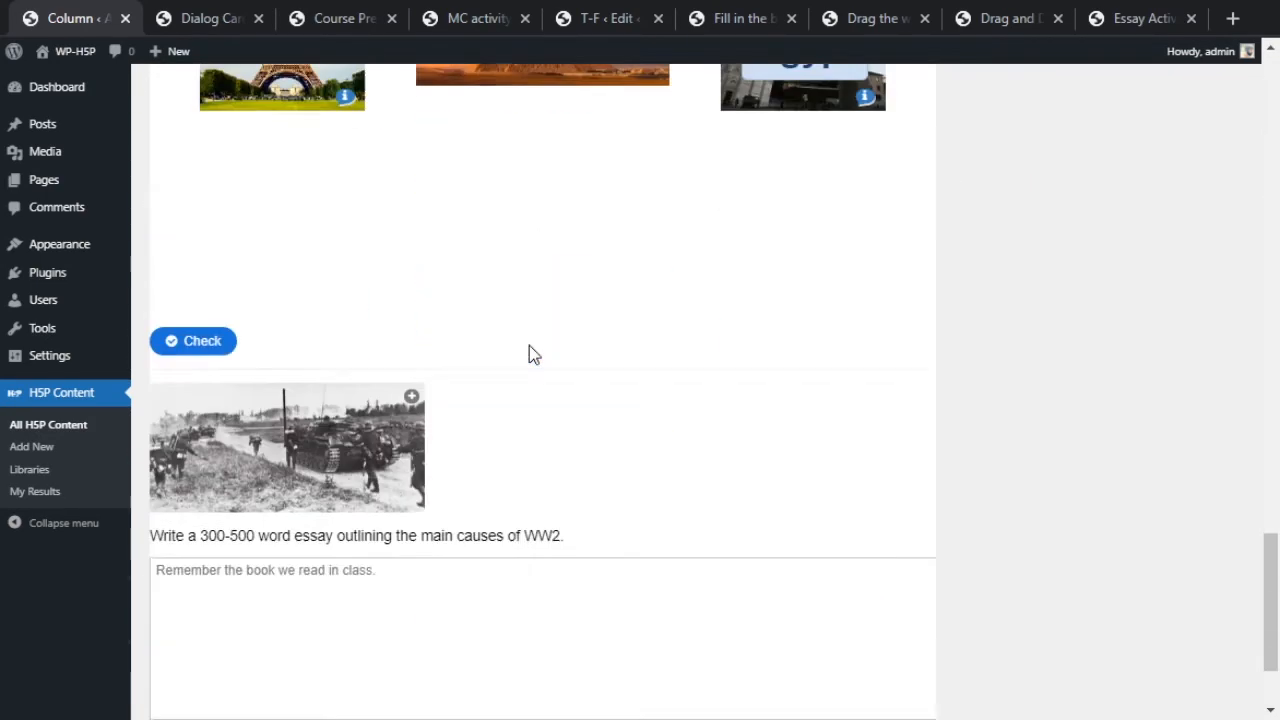
{"action": "scroll", "coordinate": [531, 348], "scroll_direction": "down", "scroll_amount": 2}
{"action": "scroll", "coordinate": [525, 354], "scroll_direction": "up", "scroll_amount": 20}
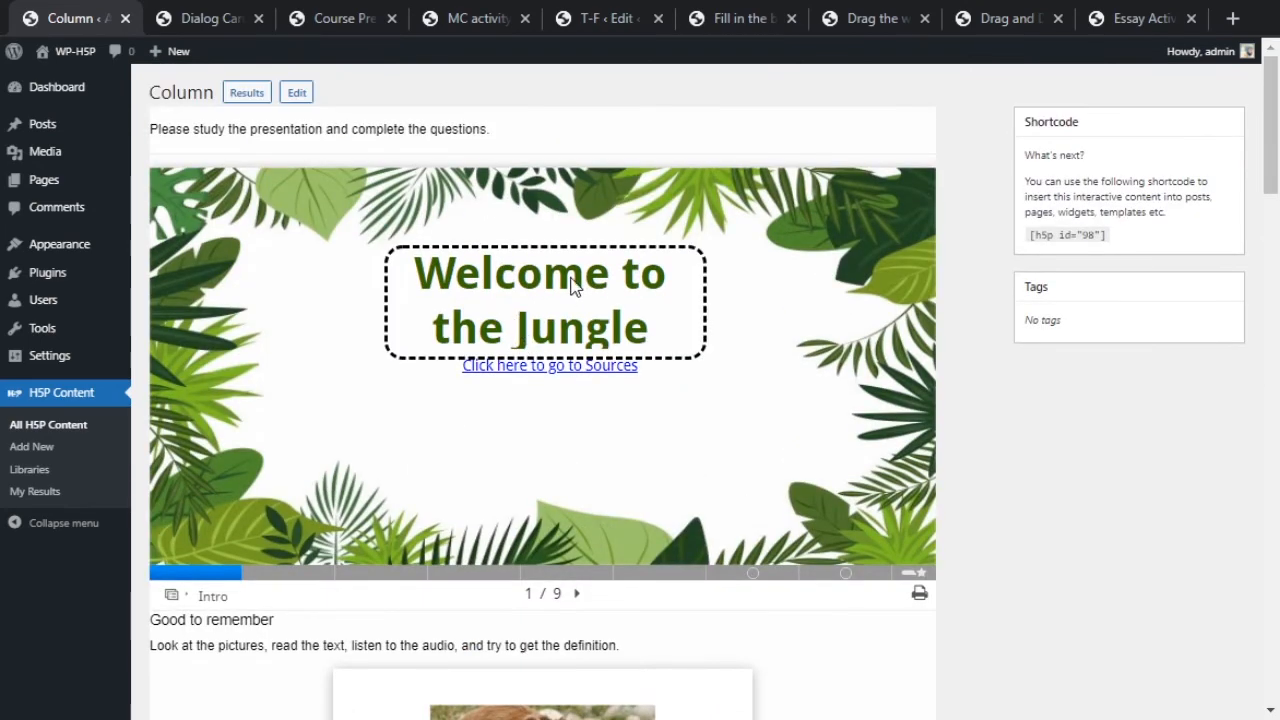
{"action": "triple_click", "coordinate": [1062, 235]}
{"action": "key", "text": "ctrl+c"}
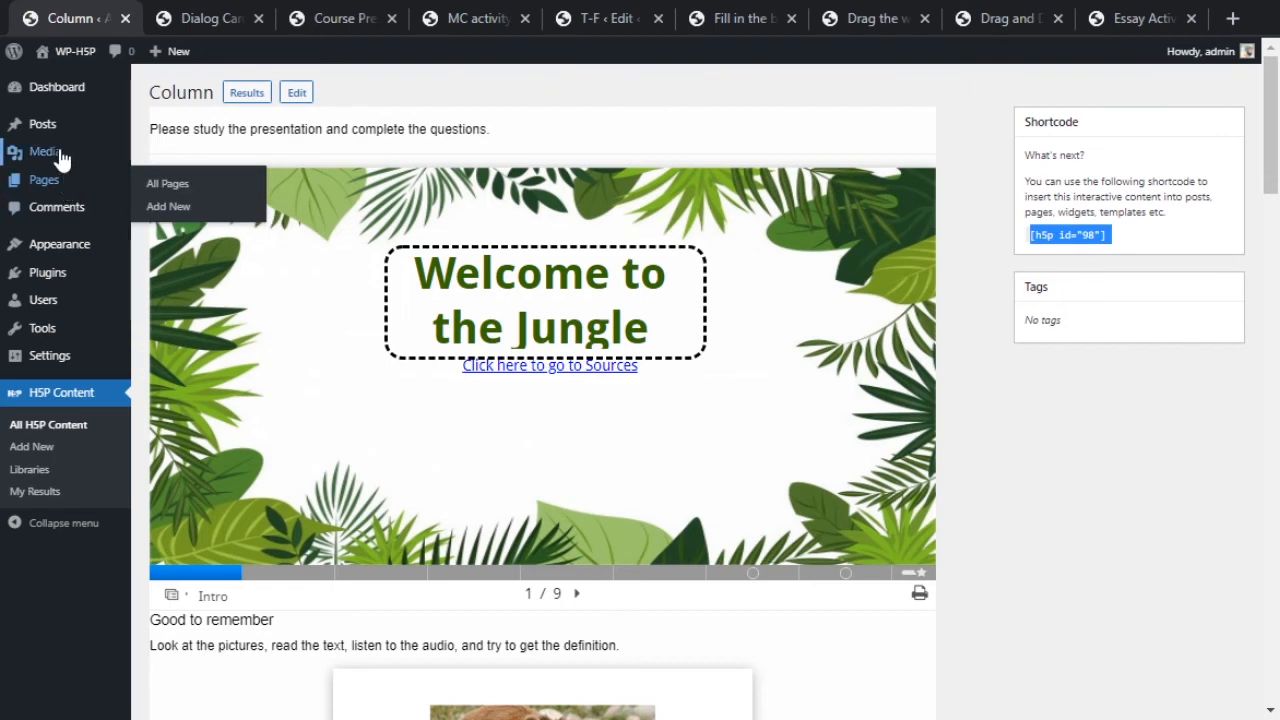
Create a new post titled "#42 Column".
{"action": "mouse_move", "coordinate": [60, 128]}
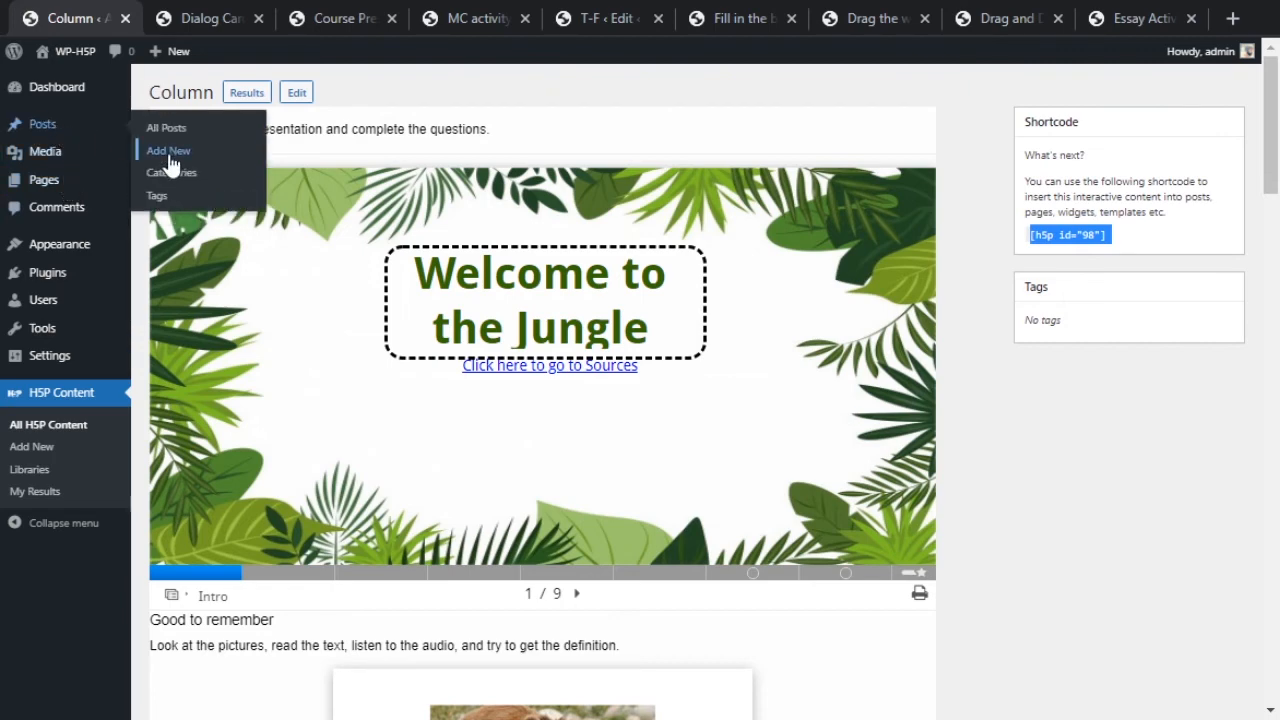
{"action": "mouse_move", "coordinate": [100, 179]}
{"action": "left_click", "coordinate": [184, 150]}
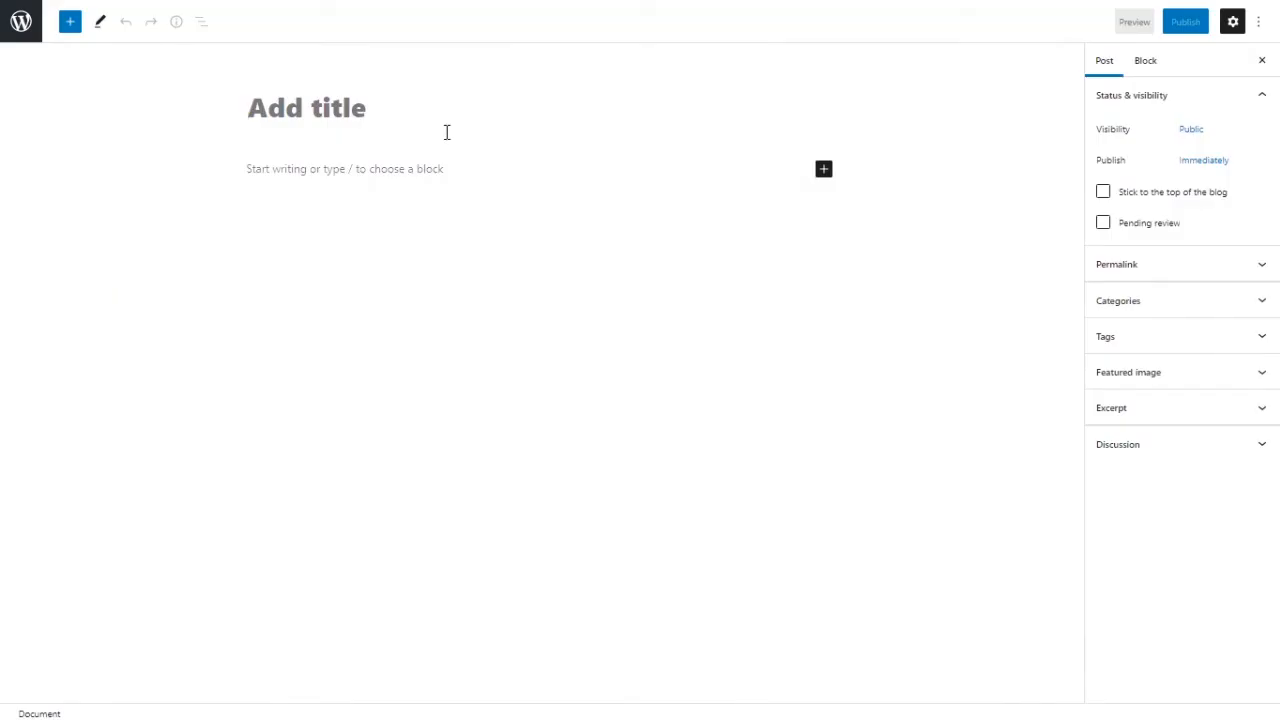
{"action": "type", "text": "#42"}
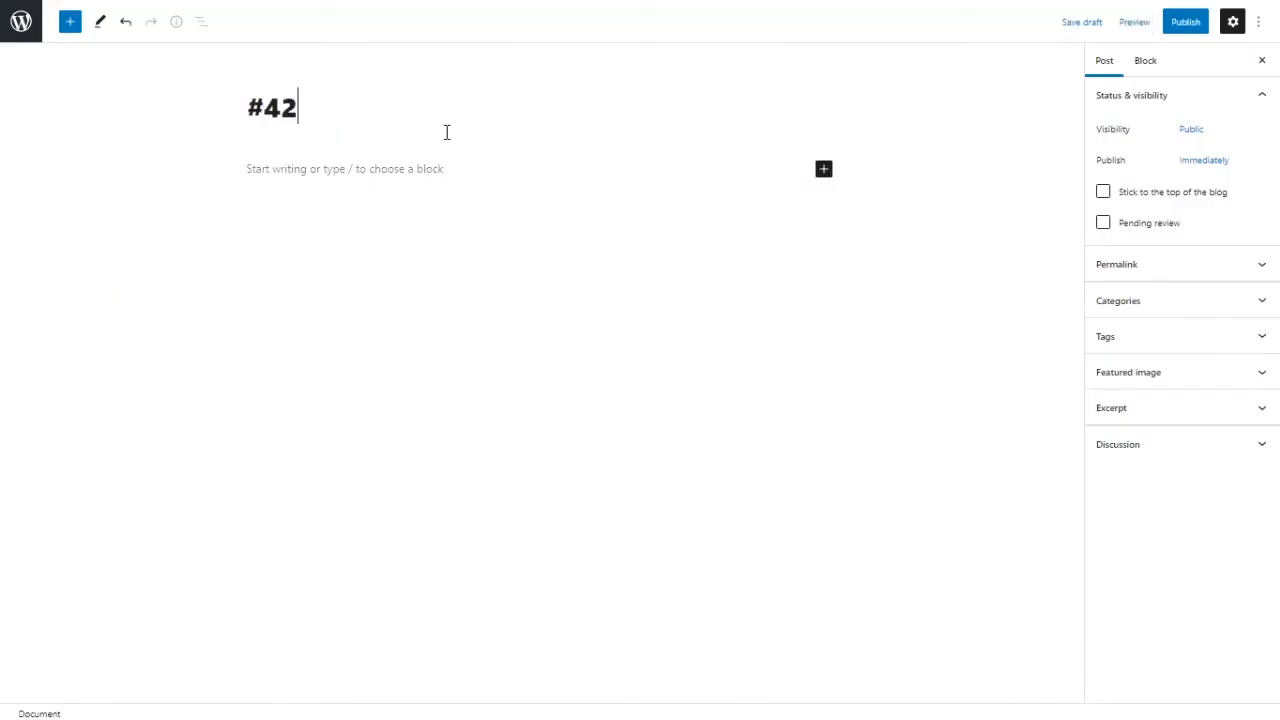
{"action": "type", "text": " Column"}
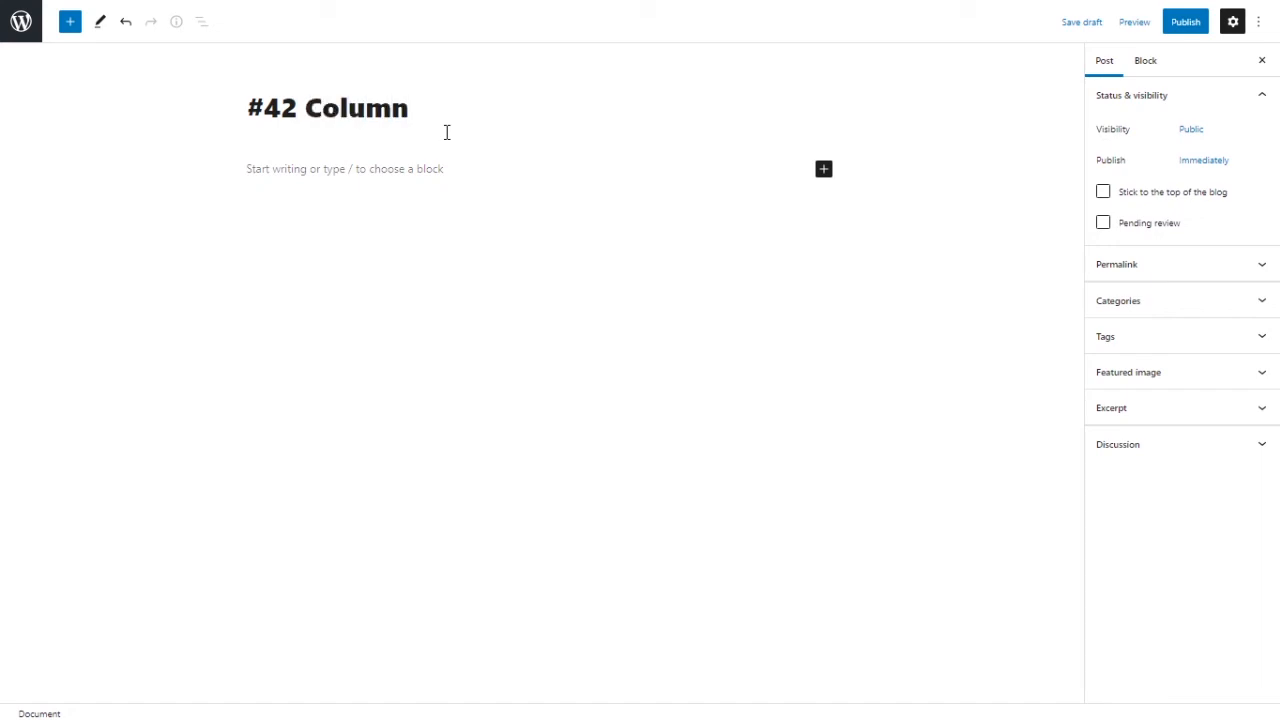
Add a Shortcode block to the post containing [h5p id="98"] without a trailing empty line.
{"action": "left_click", "coordinate": [824, 169]}
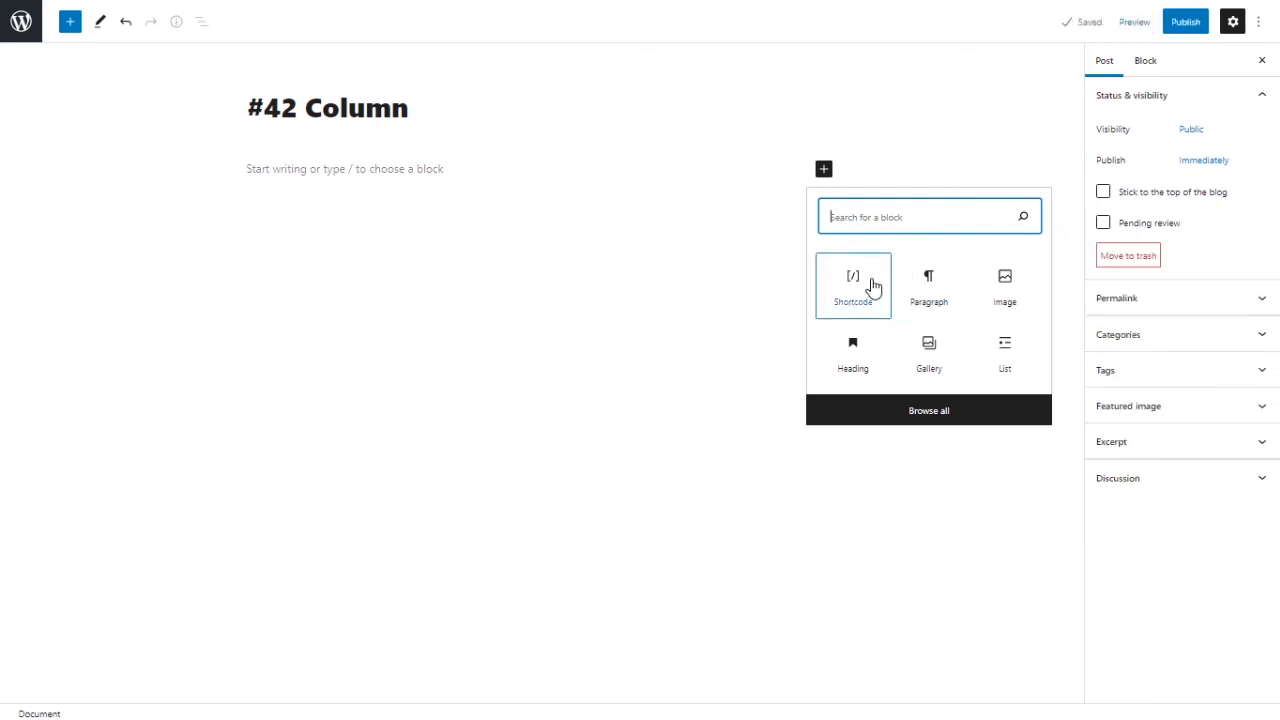
{"action": "left_click", "coordinate": [872, 288]}
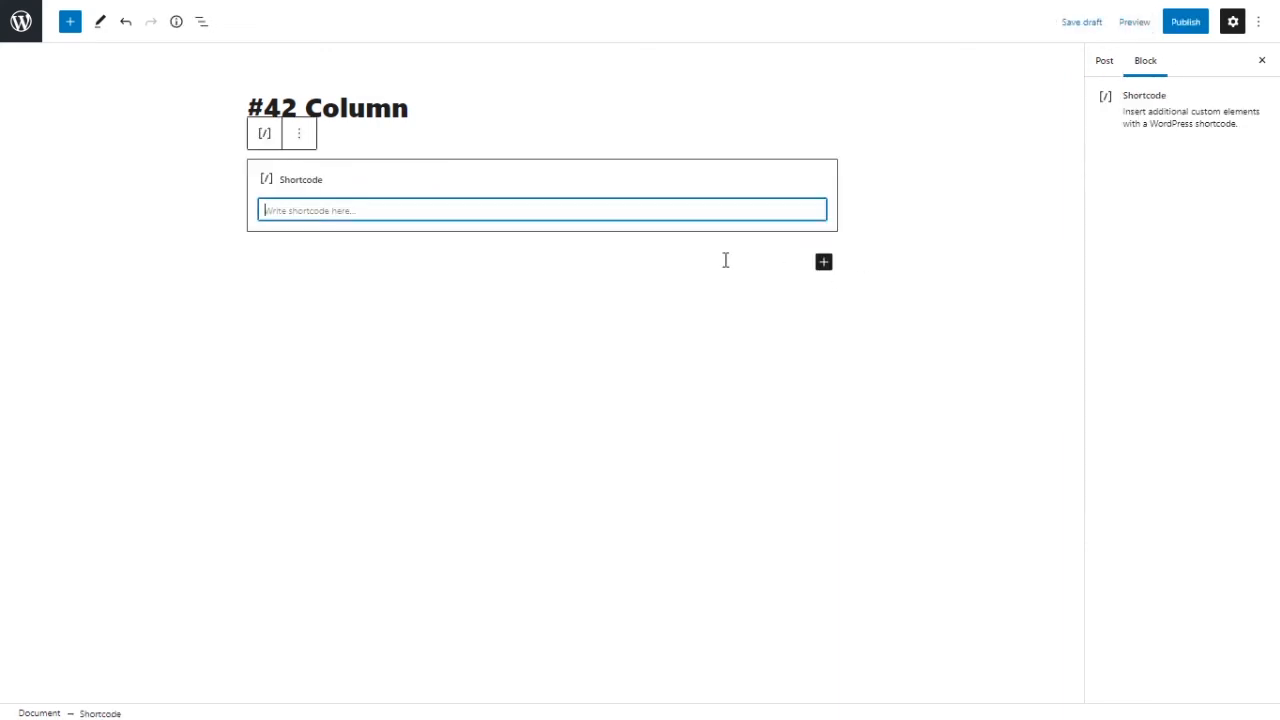
{"action": "key", "text": "ctrl+v"}
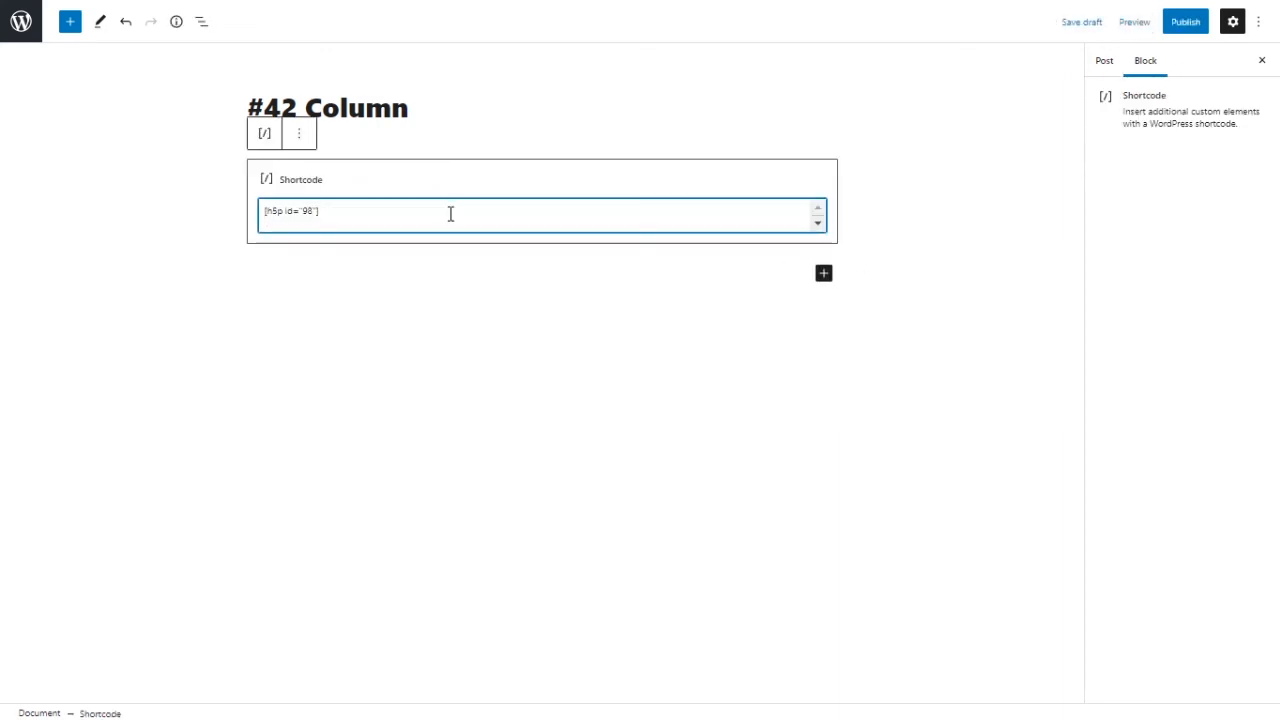
{"action": "key", "text": "BackSpace"}
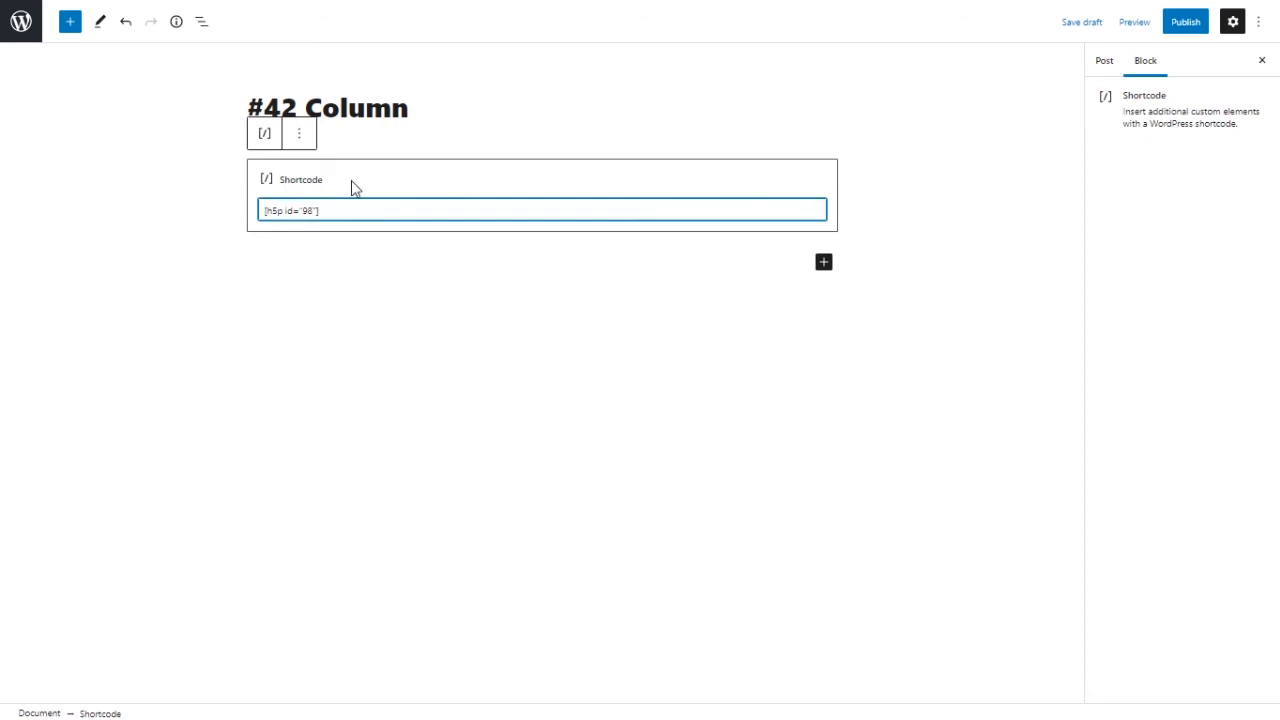
Publish the "#42 Column" post with public visibility and immediate publishing.
{"action": "left_click", "coordinate": [352, 188]}
{"action": "left_click", "coordinate": [1188, 24]}
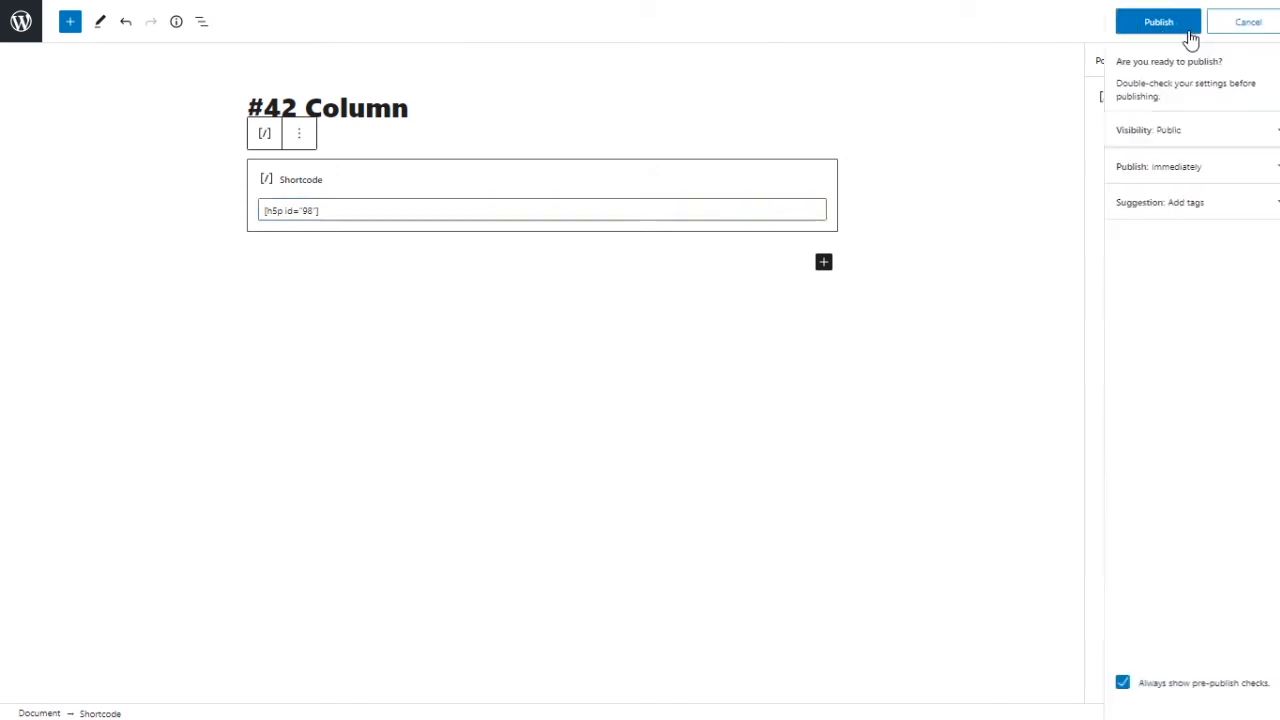
{"action": "left_click", "coordinate": [1155, 31]}
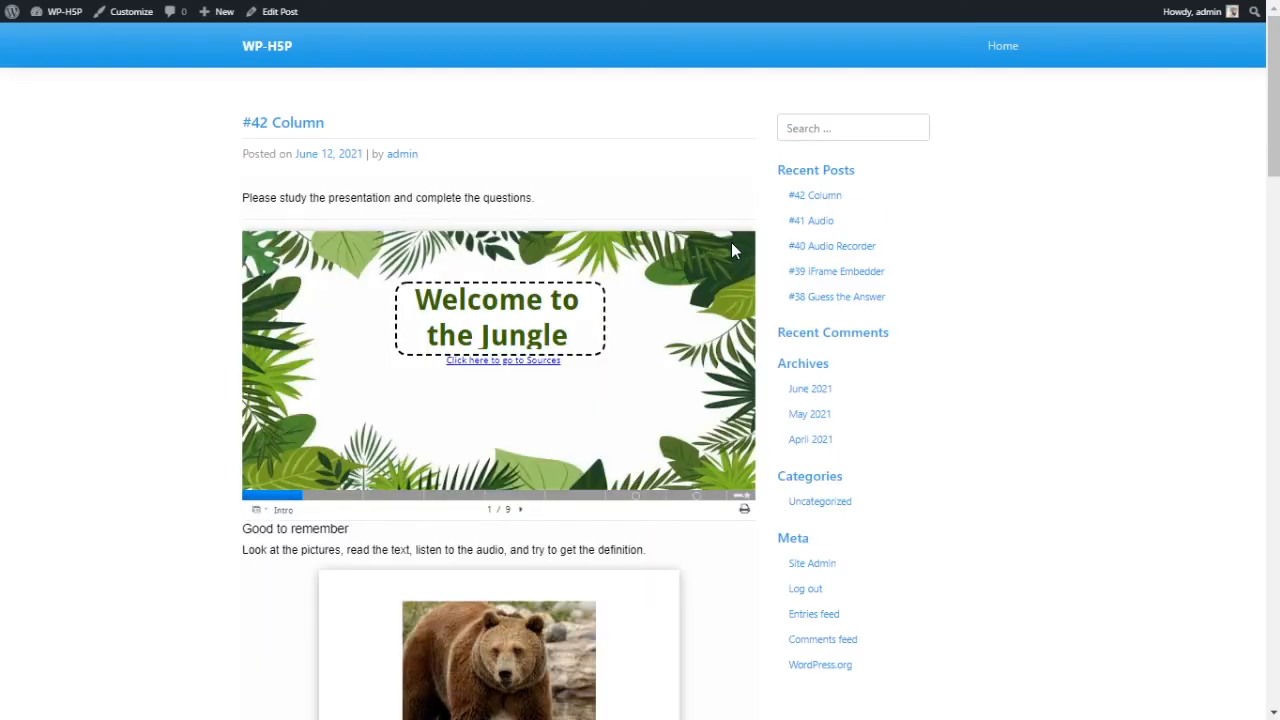
Look through the column in the published post and highlight its introductory instruction sentence.
{"action": "scroll", "coordinate": [565, 343], "scroll_direction": "down", "scroll_amount": 10}
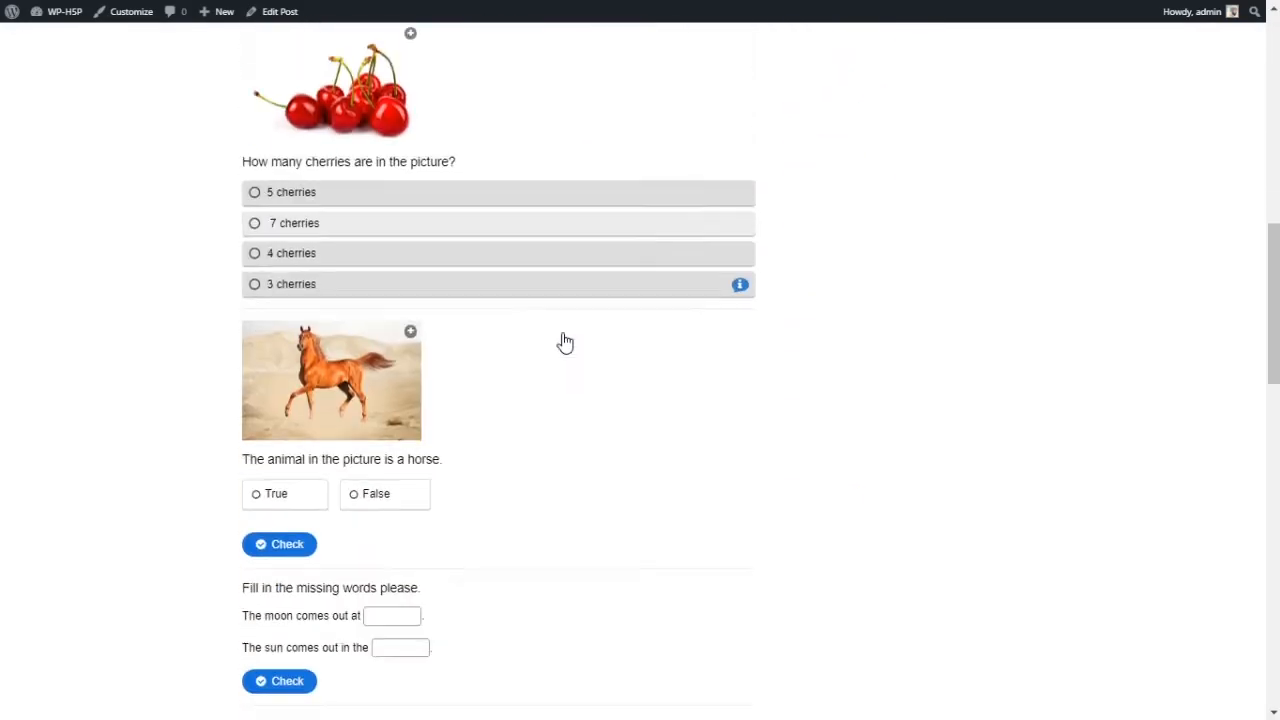
{"action": "scroll", "coordinate": [565, 343], "scroll_direction": "down", "scroll_amount": 15}
{"action": "scroll", "coordinate": [563, 340], "scroll_direction": "up", "scroll_amount": 5}
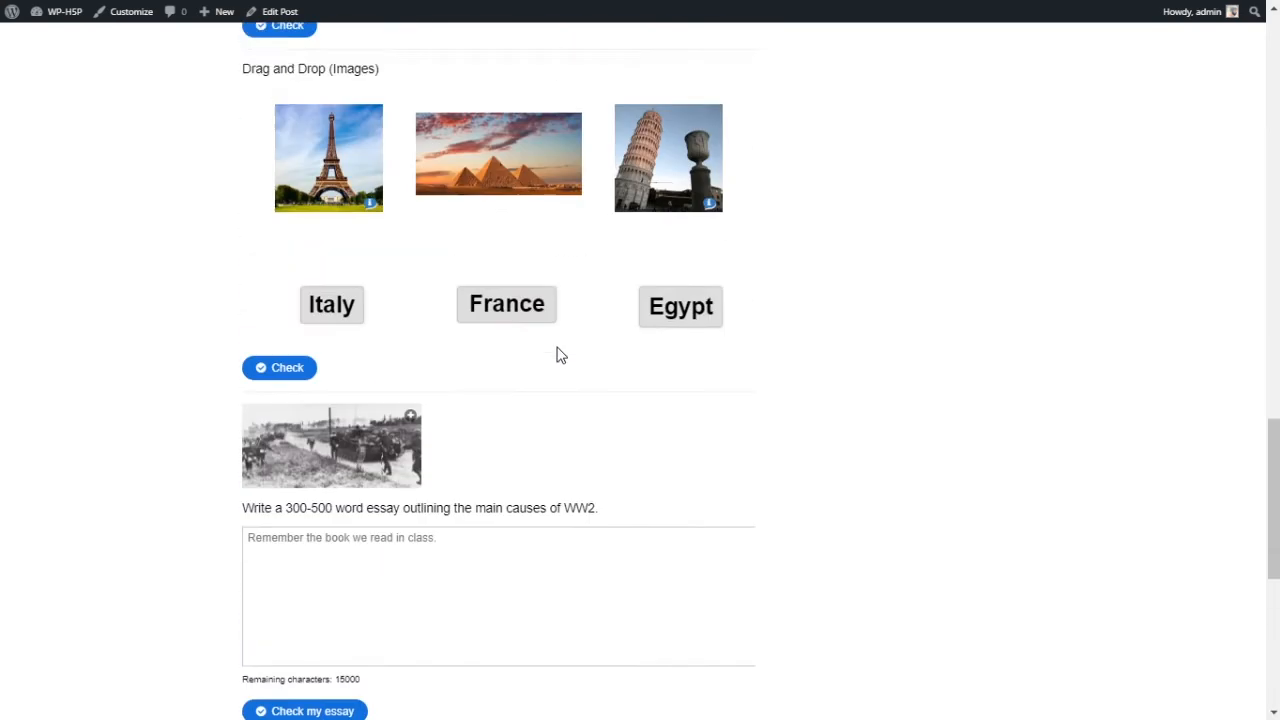
{"action": "scroll", "coordinate": [558, 354], "scroll_direction": "up", "scroll_amount": 20}
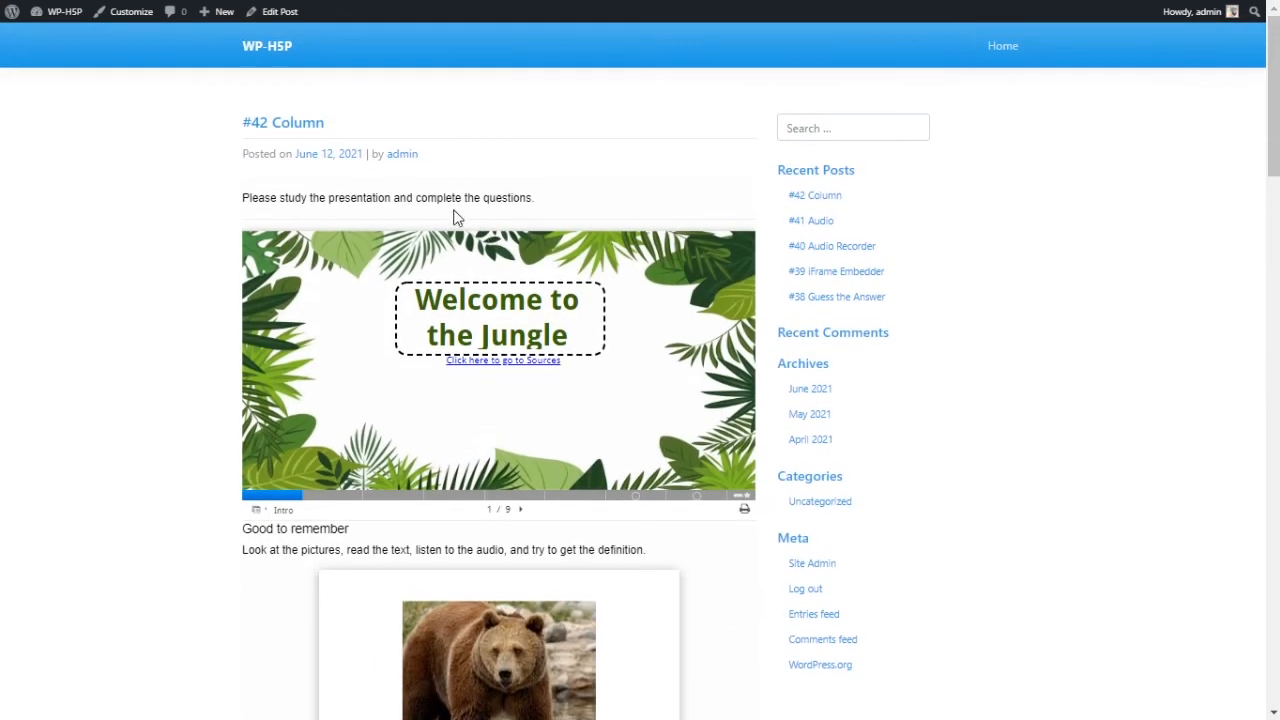
{"action": "double_click", "coordinate": [370, 196]}
{"action": "left_click", "coordinate": [370, 196]}
{"action": "left_click", "coordinate": [589, 194]}
{"action": "triple_click", "coordinate": [395, 193]}
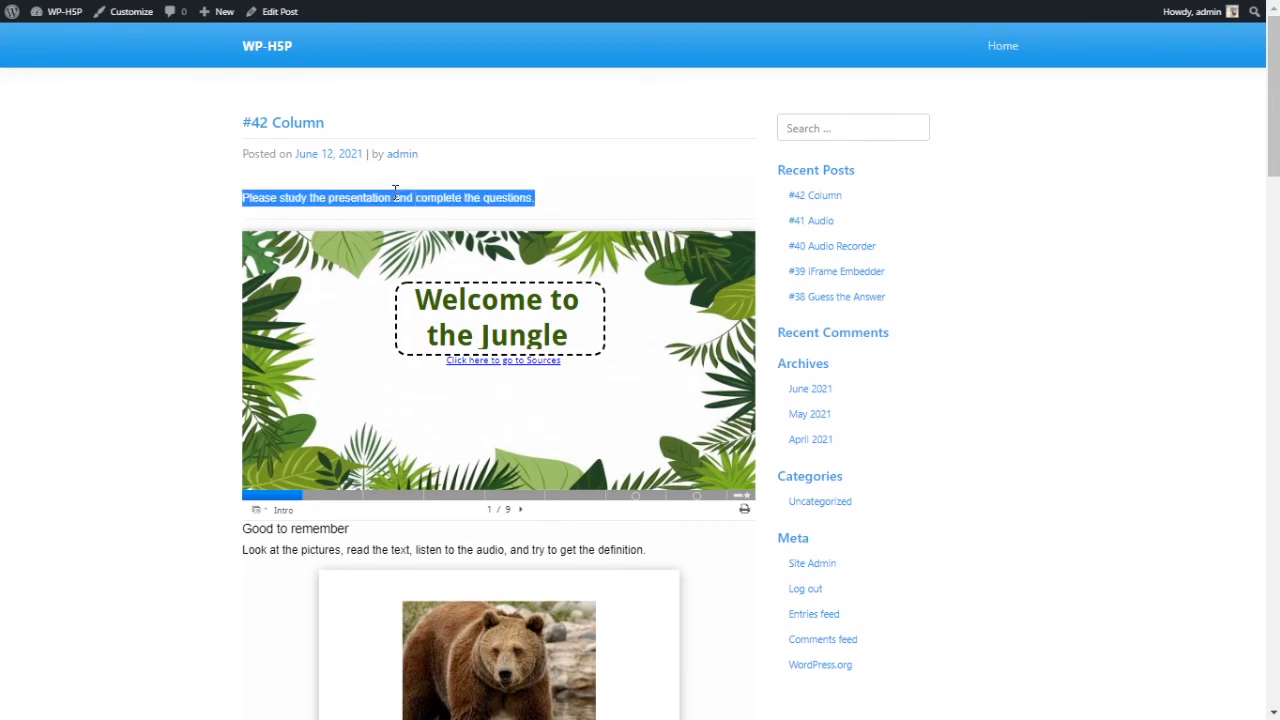
Review the embedded activities down to the WW2 essay and check that its answer area accepts the cursor.
{"action": "scroll", "coordinate": [169, 266], "scroll_direction": "down", "scroll_amount": 6}
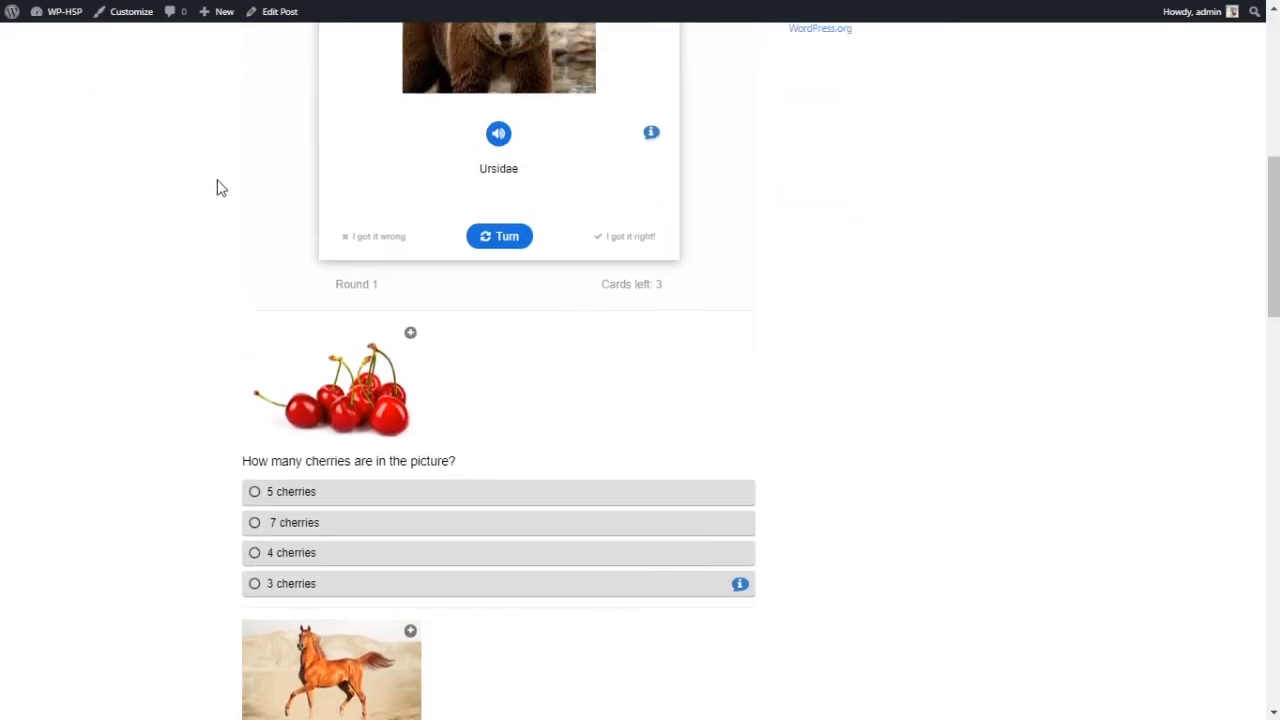
{"action": "scroll", "coordinate": [343, 194], "scroll_direction": "down", "scroll_amount": 12}
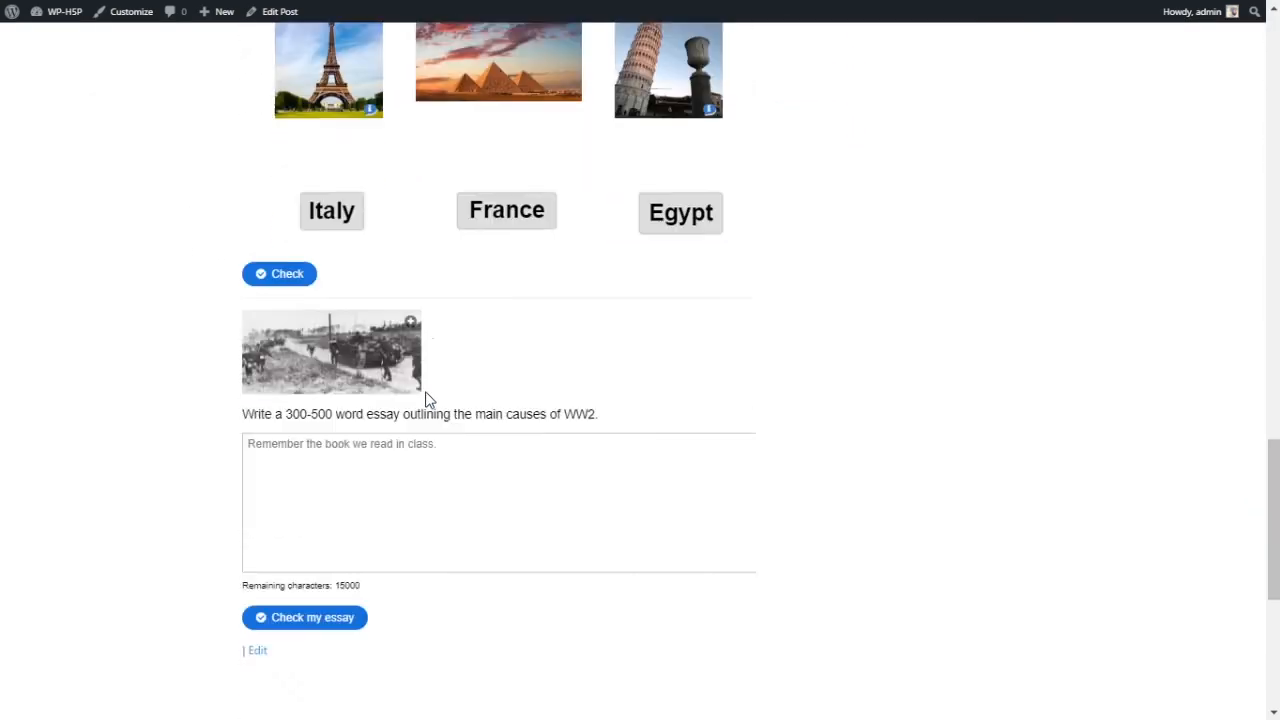
{"action": "scroll", "coordinate": [428, 395], "scroll_direction": "down", "scroll_amount": 3}
{"action": "scroll", "coordinate": [363, 357], "scroll_direction": "up", "scroll_amount": 2}
{"action": "left_click", "coordinate": [316, 340]}
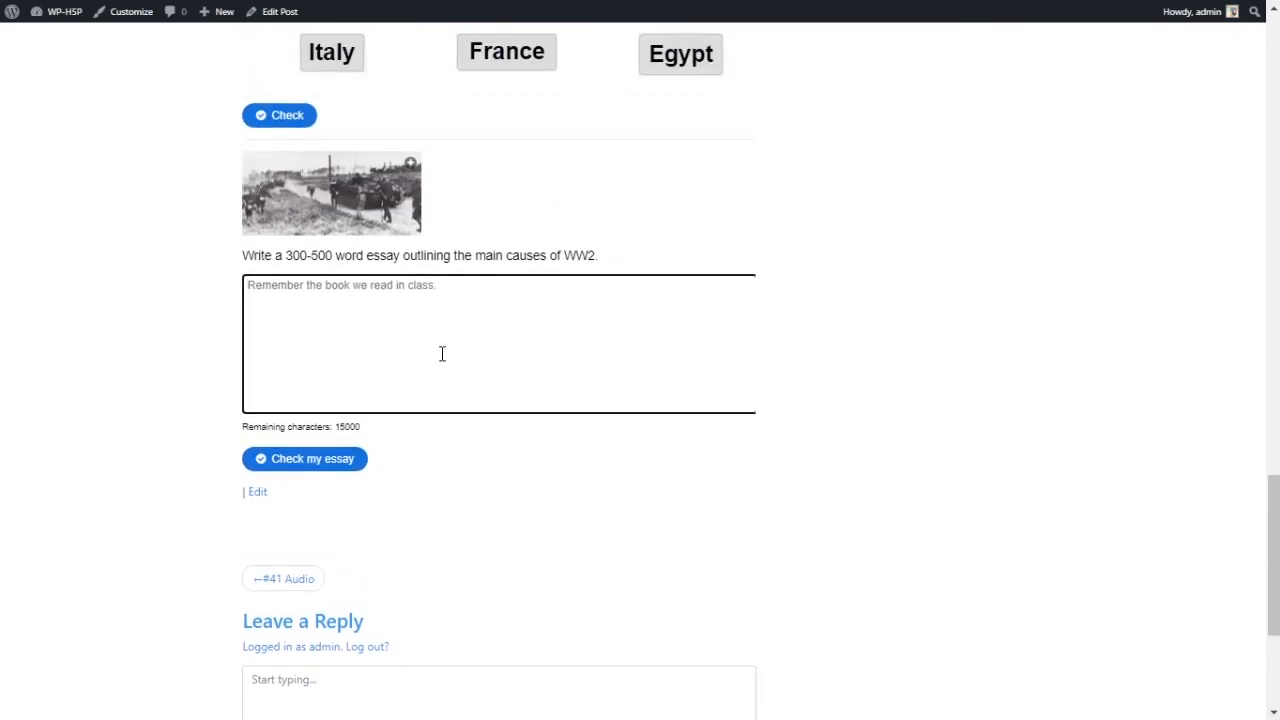
{"action": "left_click", "coordinate": [146, 347]}
{"action": "scroll", "coordinate": [148, 348], "scroll_direction": "up", "scroll_amount": 13}
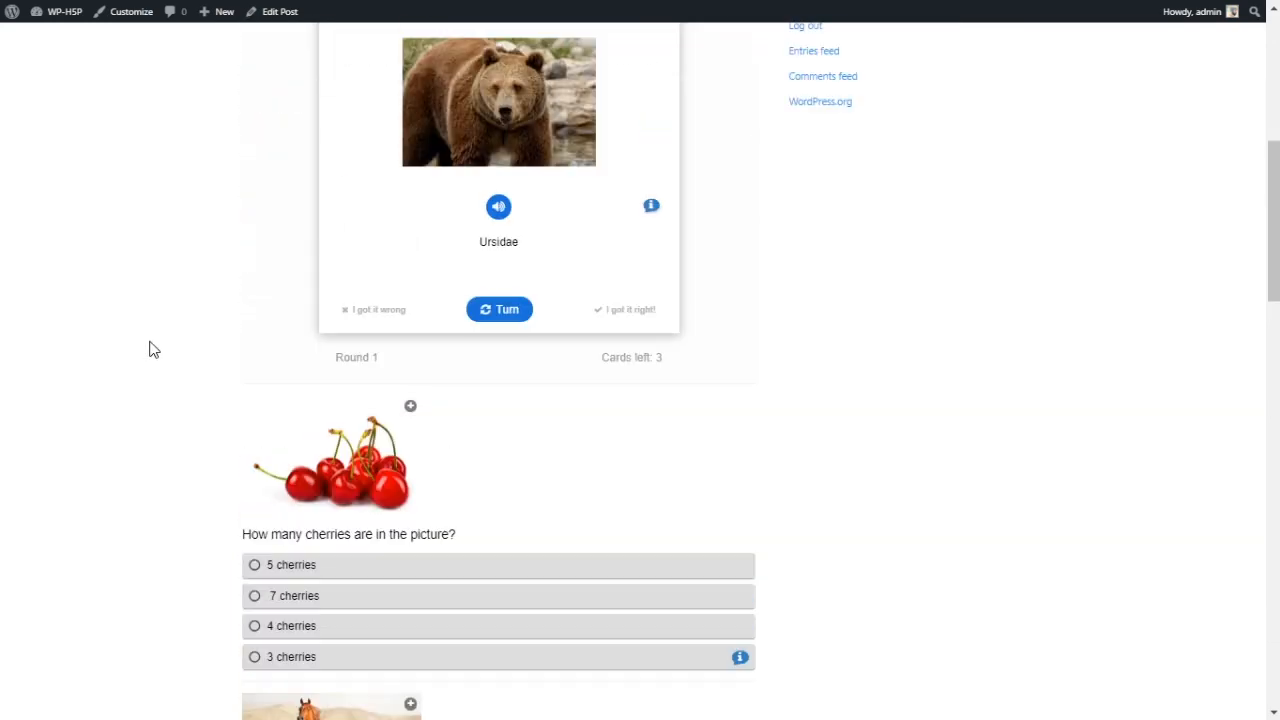
{"action": "scroll", "coordinate": [150, 347], "scroll_direction": "up", "scroll_amount": 5}
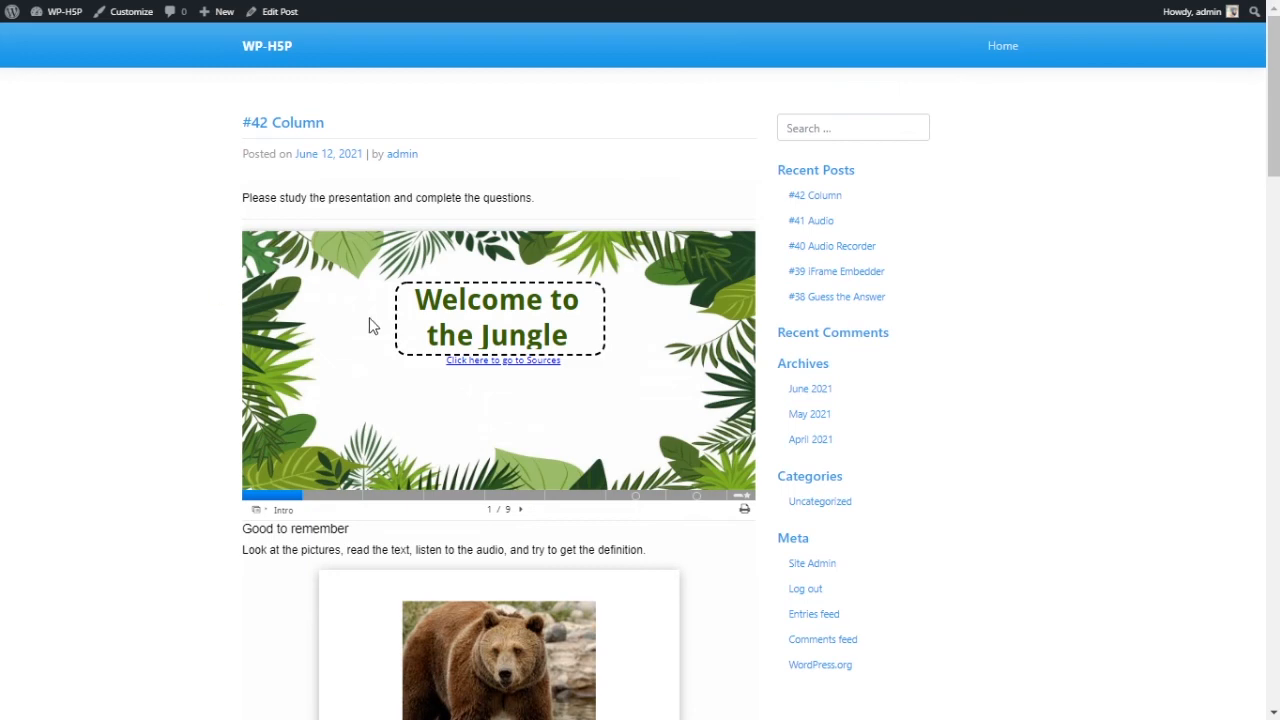
Examine how the presentation, Dialog Cards and question activities follow one another in the published column.
{"action": "scroll", "coordinate": [400, 323], "scroll_direction": "down", "scroll_amount": 8}
{"action": "scroll", "coordinate": [643, 370], "scroll_direction": "down", "scroll_amount": 13}
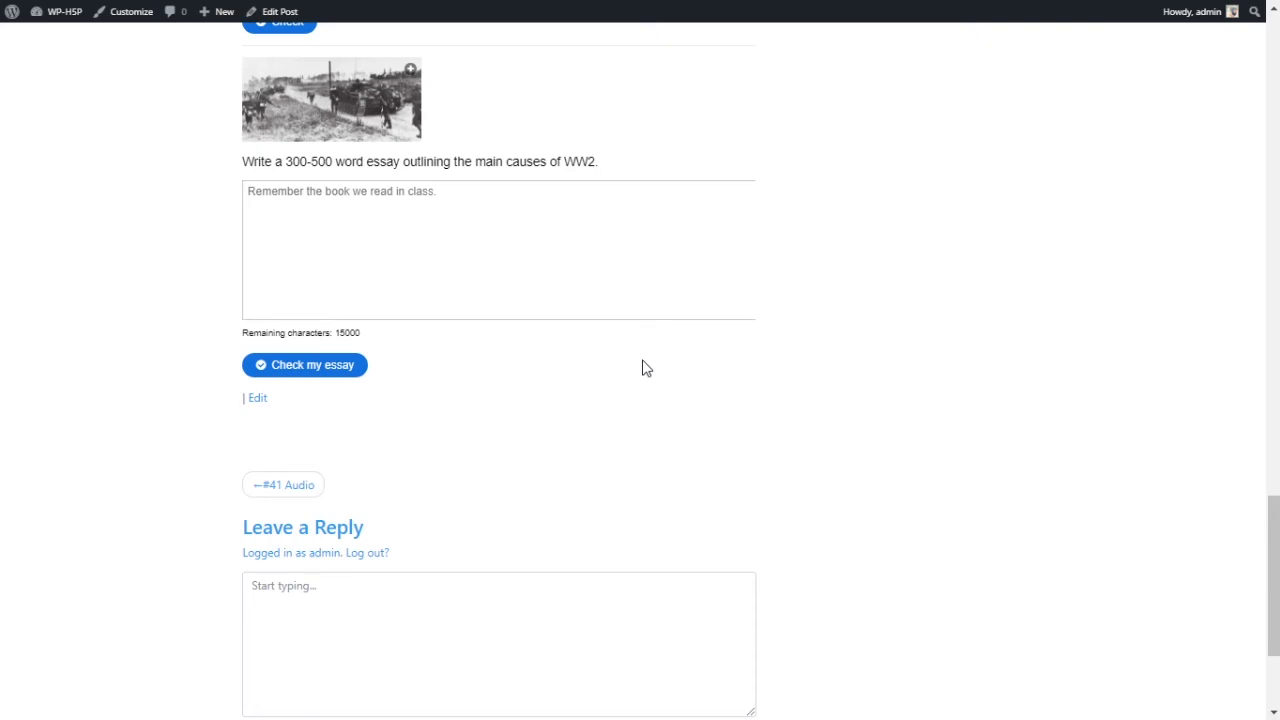
{"action": "scroll", "coordinate": [699, 396], "scroll_direction": "up", "scroll_amount": 20}
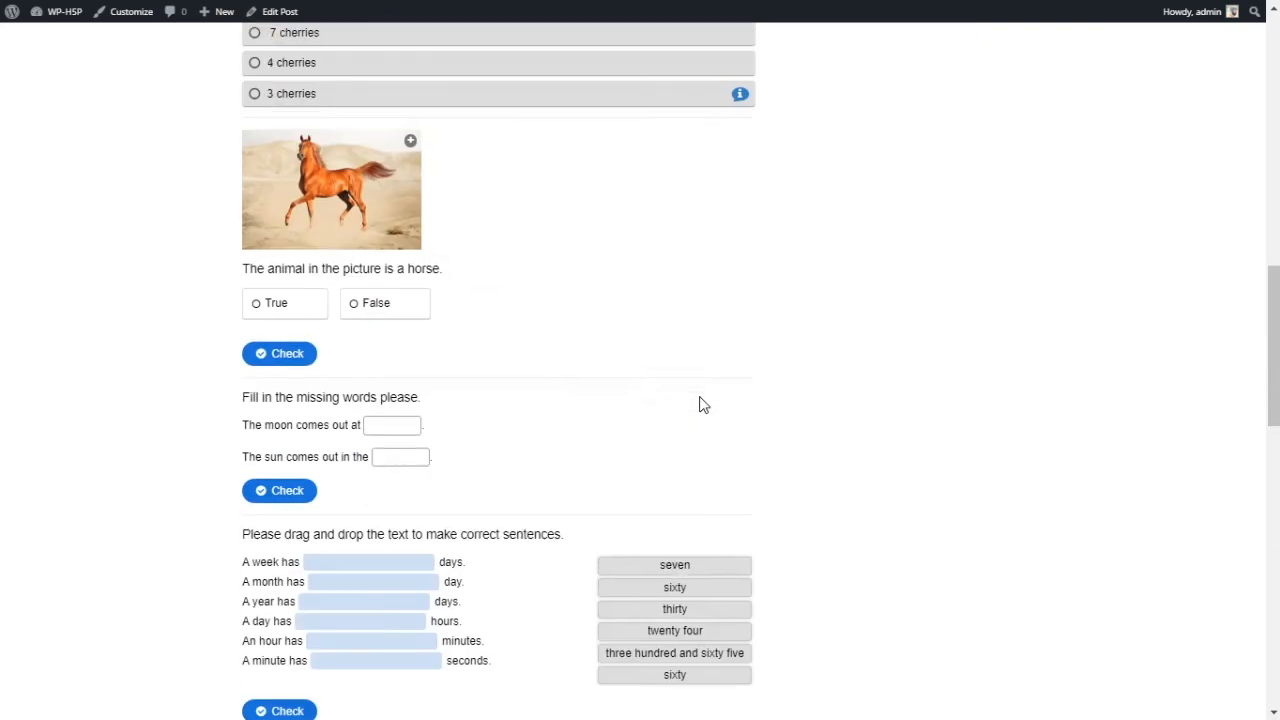
{"action": "scroll", "coordinate": [700, 400], "scroll_direction": "up", "scroll_amount": 6}
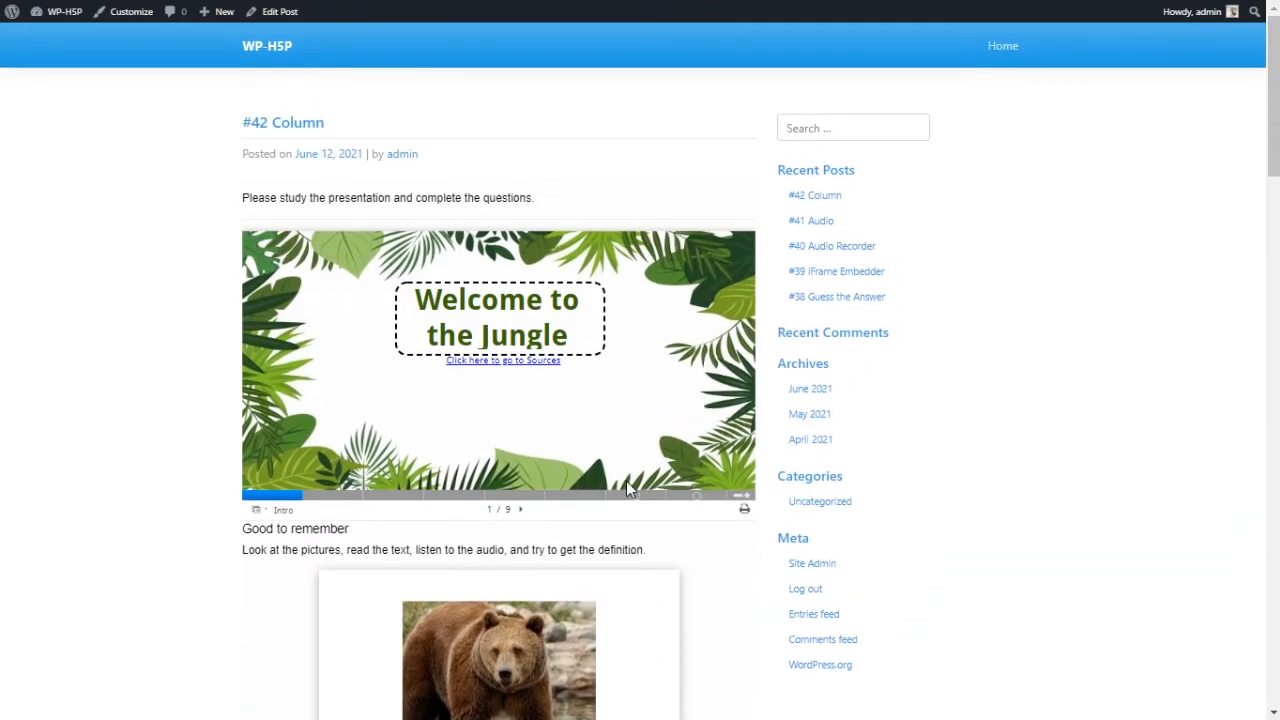
{"action": "scroll", "coordinate": [628, 487], "scroll_direction": "down", "scroll_amount": 5}
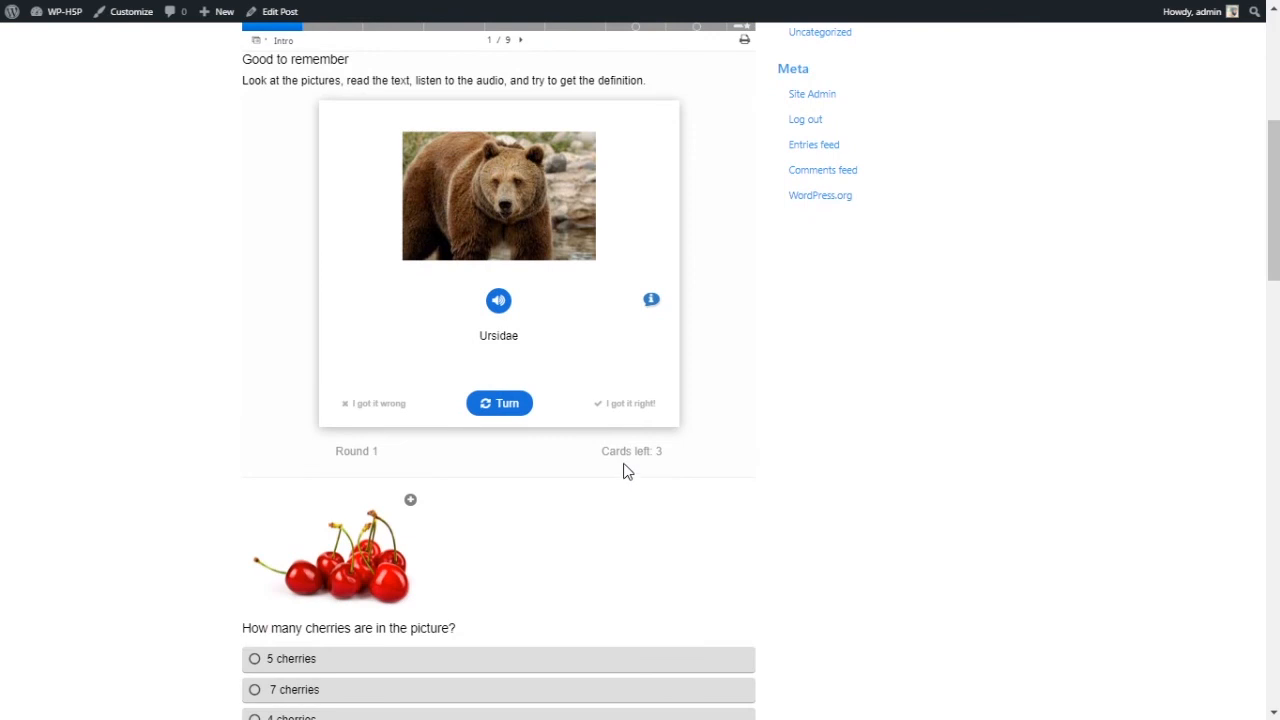
{"action": "scroll", "coordinate": [623, 471], "scroll_direction": "up", "scroll_amount": 1}
{"action": "scroll", "coordinate": [623, 471], "scroll_direction": "down", "scroll_amount": 5}
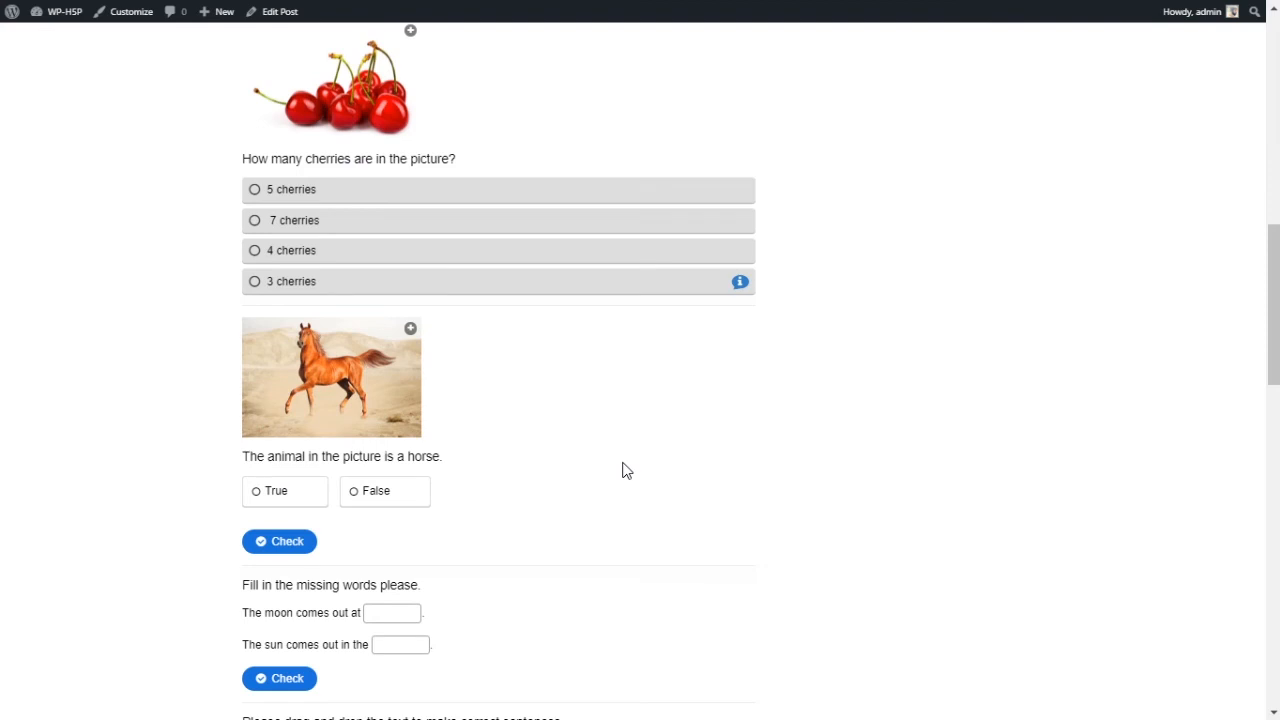
{"action": "scroll", "coordinate": [620, 469], "scroll_direction": "up", "scroll_amount": 5}
Answer "7 cherries" in the cherries question and "False" in the horse question, and check the horse answer.
{"action": "scroll", "coordinate": [609, 449], "scroll_direction": "down", "scroll_amount": 4}
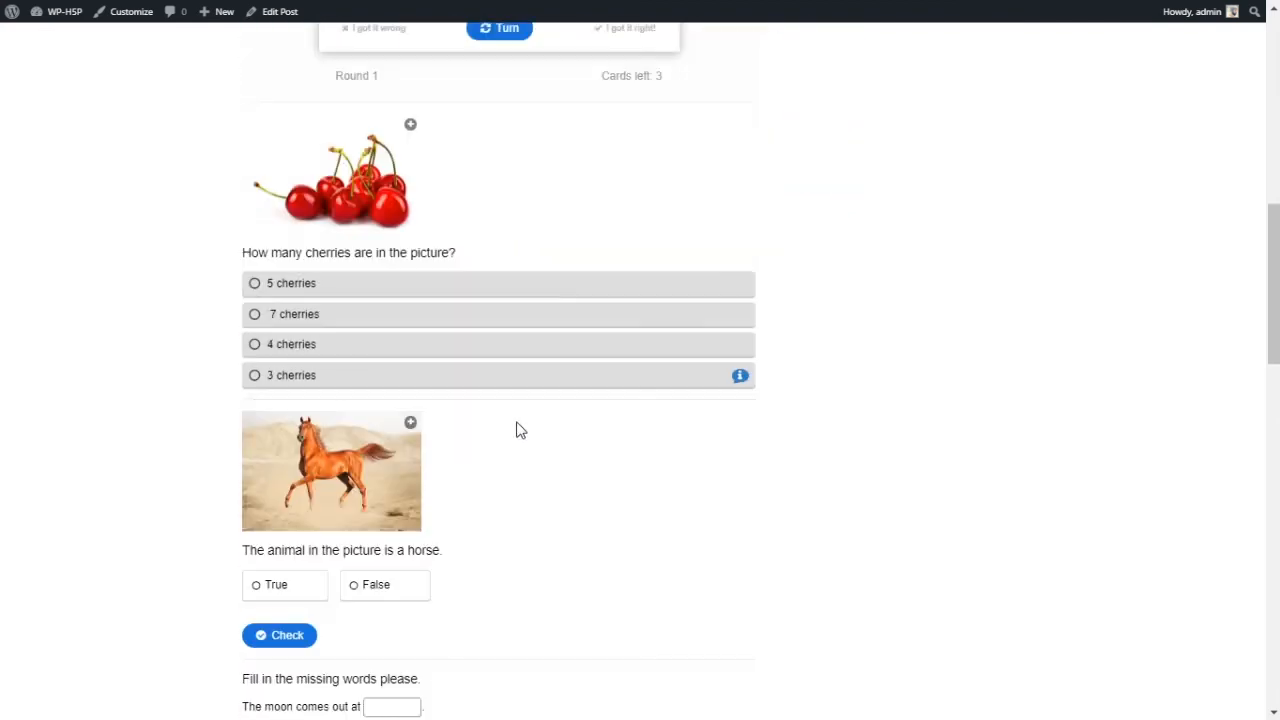
{"action": "scroll", "coordinate": [335, 315], "scroll_direction": "down", "scroll_amount": 1}
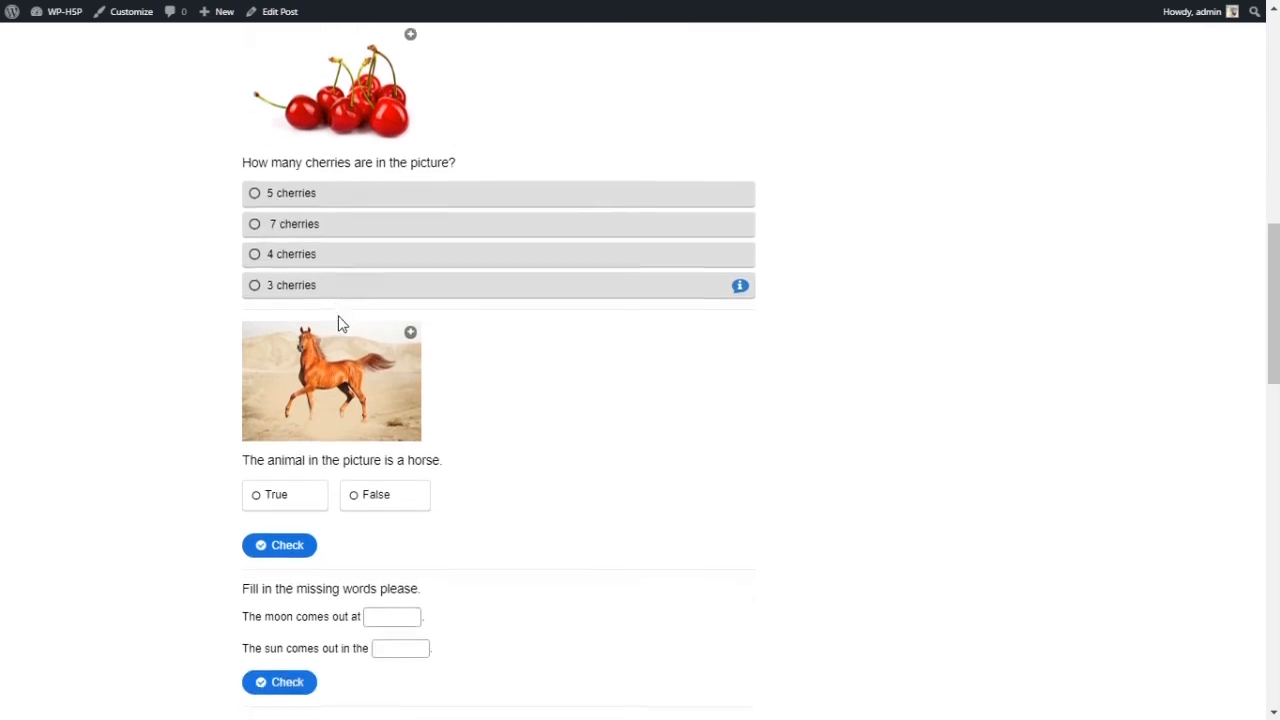
{"action": "left_click", "coordinate": [317, 228]}
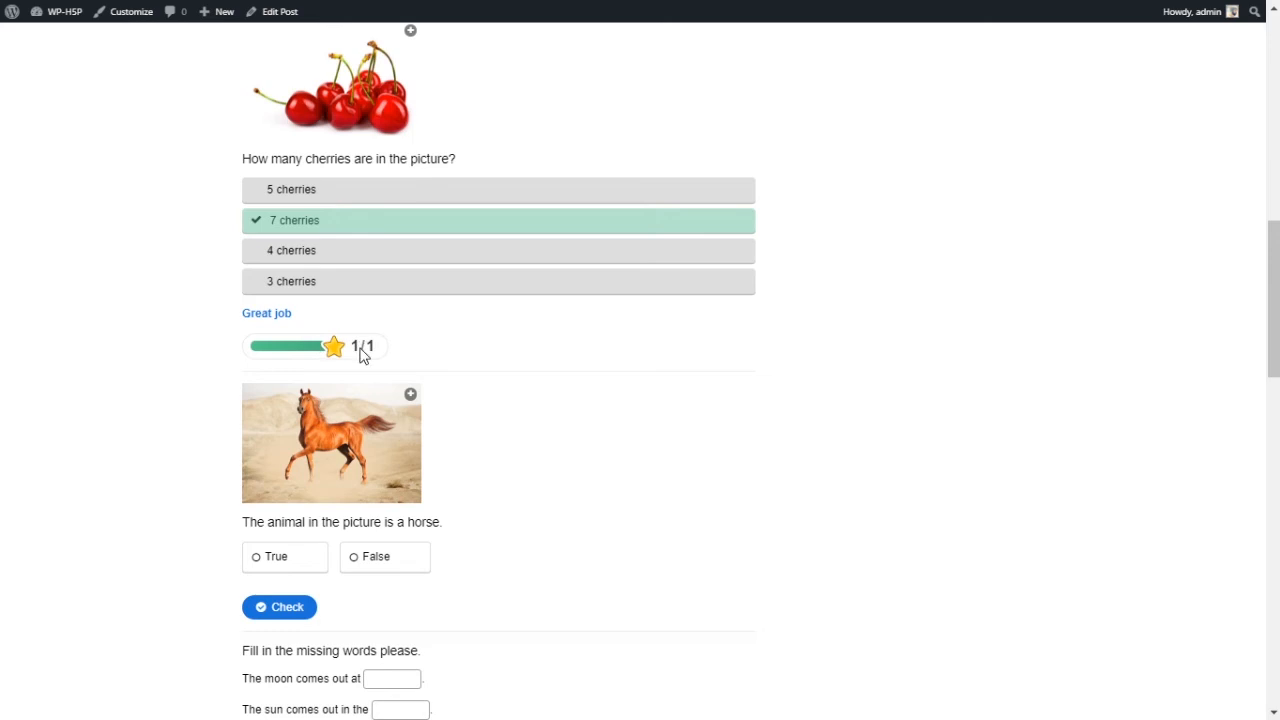
{"action": "scroll", "coordinate": [361, 348], "scroll_direction": "down", "scroll_amount": 5}
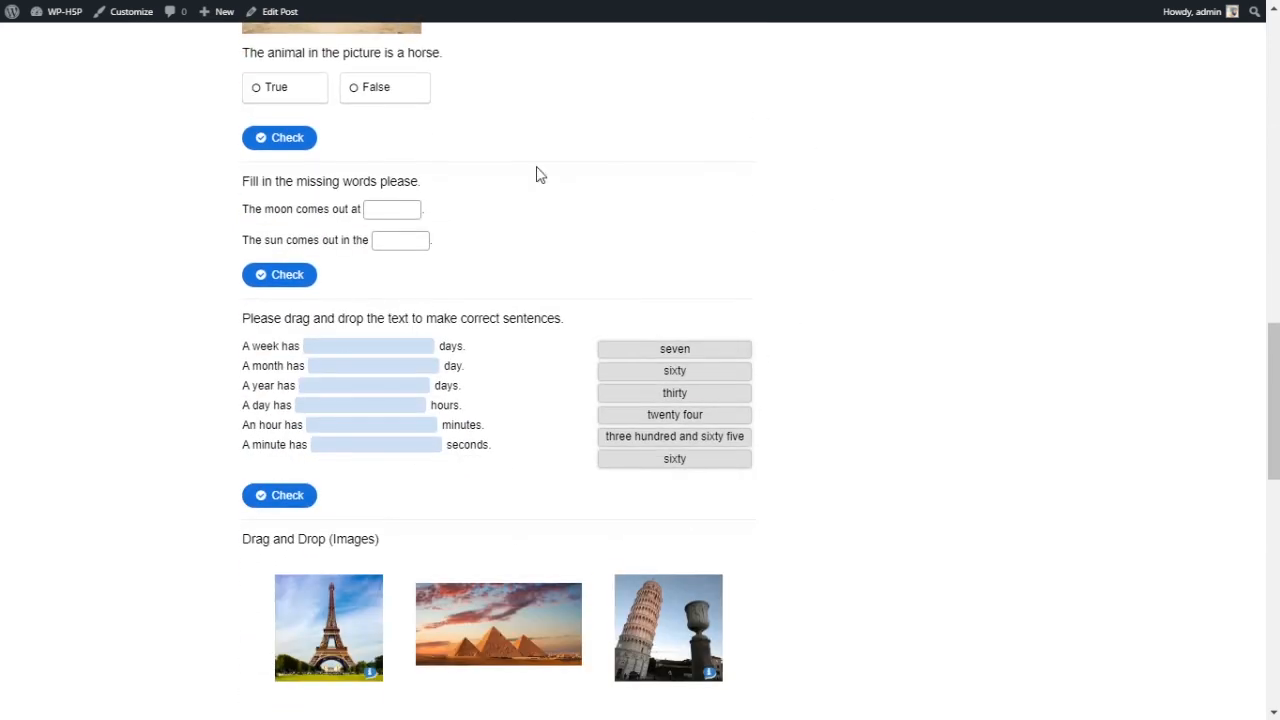
{"action": "scroll", "coordinate": [623, 514], "scroll_direction": "up", "scroll_amount": 3}
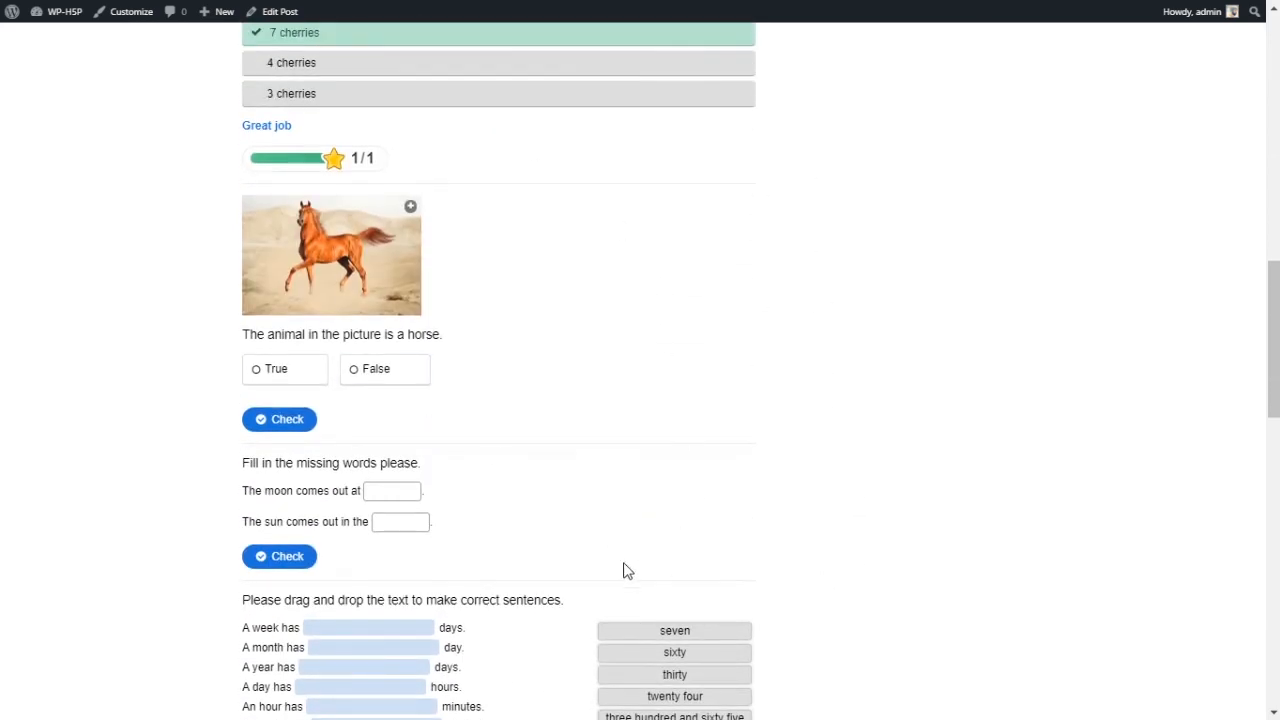
{"action": "left_click", "coordinate": [391, 388]}
{"action": "left_click", "coordinate": [288, 418]}
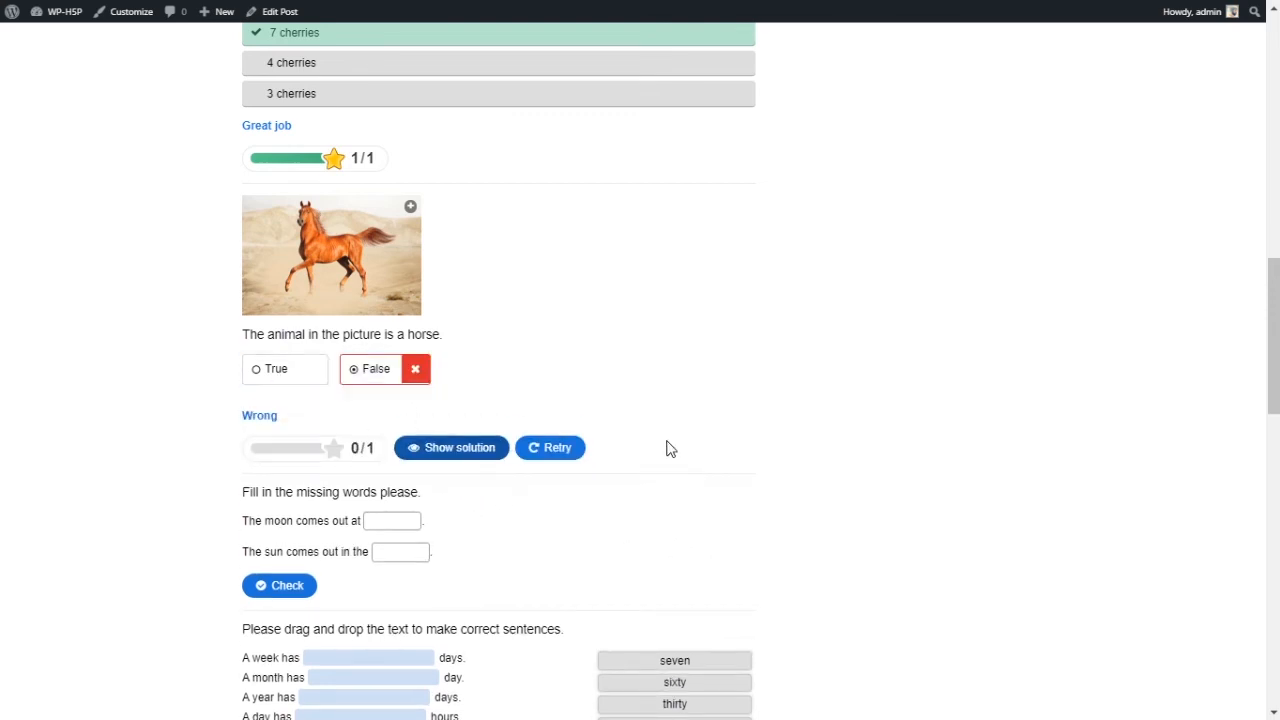
Fill the moon blank with "rtrw" and the sun blank with "sdfsd", and check the answers.
{"action": "scroll", "coordinate": [447, 467], "scroll_direction": "down", "scroll_amount": 1}
{"action": "scroll", "coordinate": [447, 467], "scroll_direction": "down", "scroll_amount": 1}
{"action": "left_click", "coordinate": [398, 332]}
{"action": "type", "text": "rtrw"}
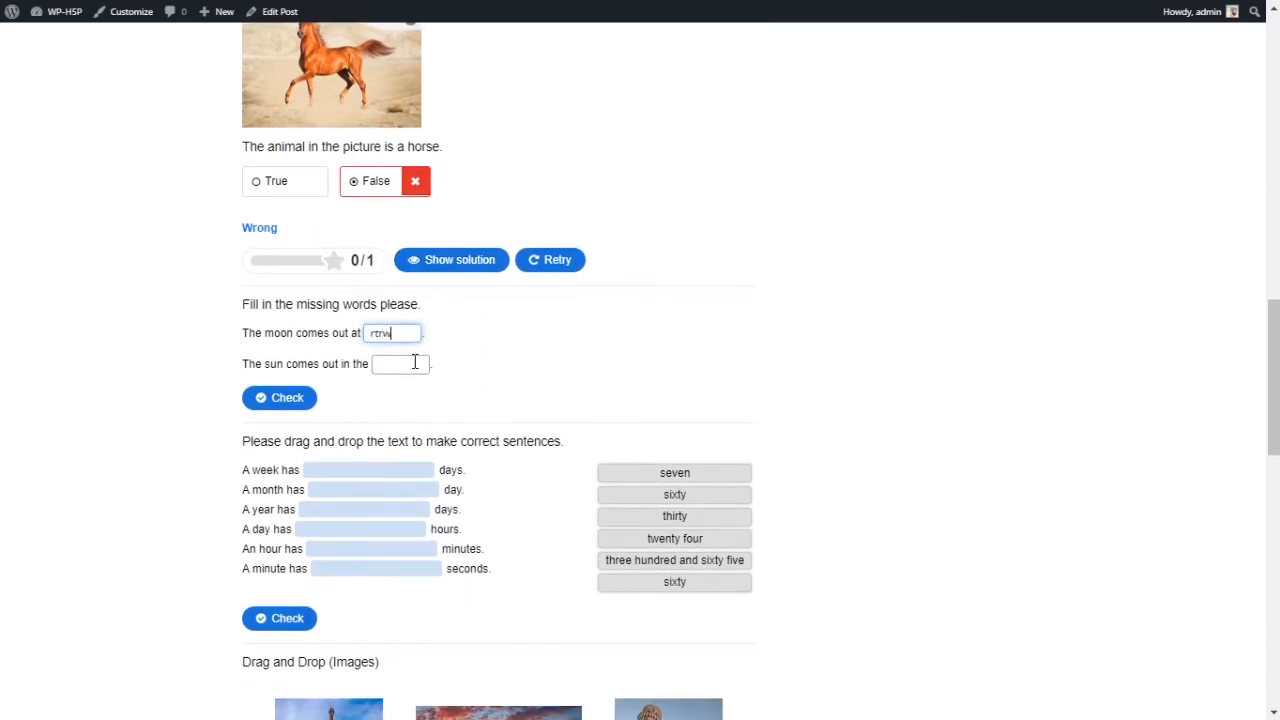
{"action": "left_click", "coordinate": [412, 364]}
{"action": "type", "text": "sdfsd"}
{"action": "left_click", "coordinate": [288, 398]}
Place "three hundred and sixty five" in the month blank, "sixty" in the year blank and "thirty" in the hour blank, and check the sentences.
{"action": "scroll", "coordinate": [529, 397], "scroll_direction": "down", "scroll_amount": 3}
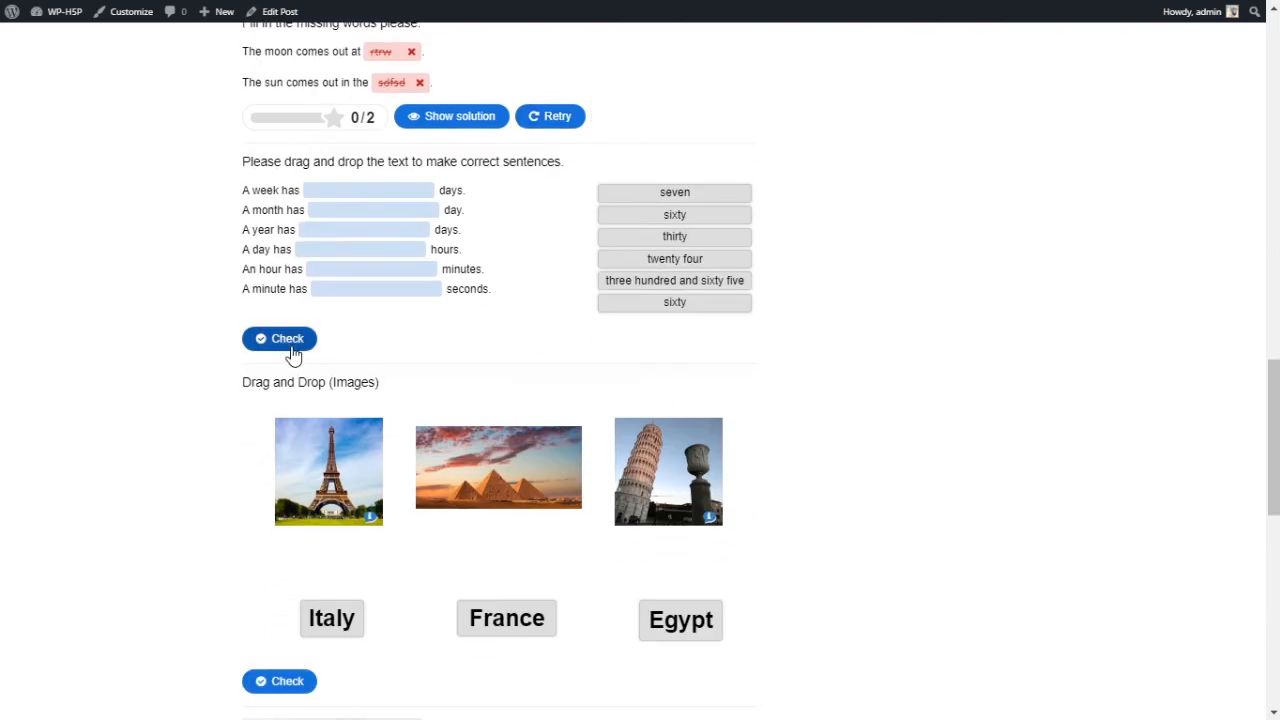
{"action": "left_click_drag", "start_coordinate": [675, 214], "coordinate": [460, 229]}
{"action": "left_click_drag", "start_coordinate": [660, 260], "coordinate": [391, 216]}
{"action": "left_click_drag", "start_coordinate": [700, 238], "coordinate": [340, 268]}
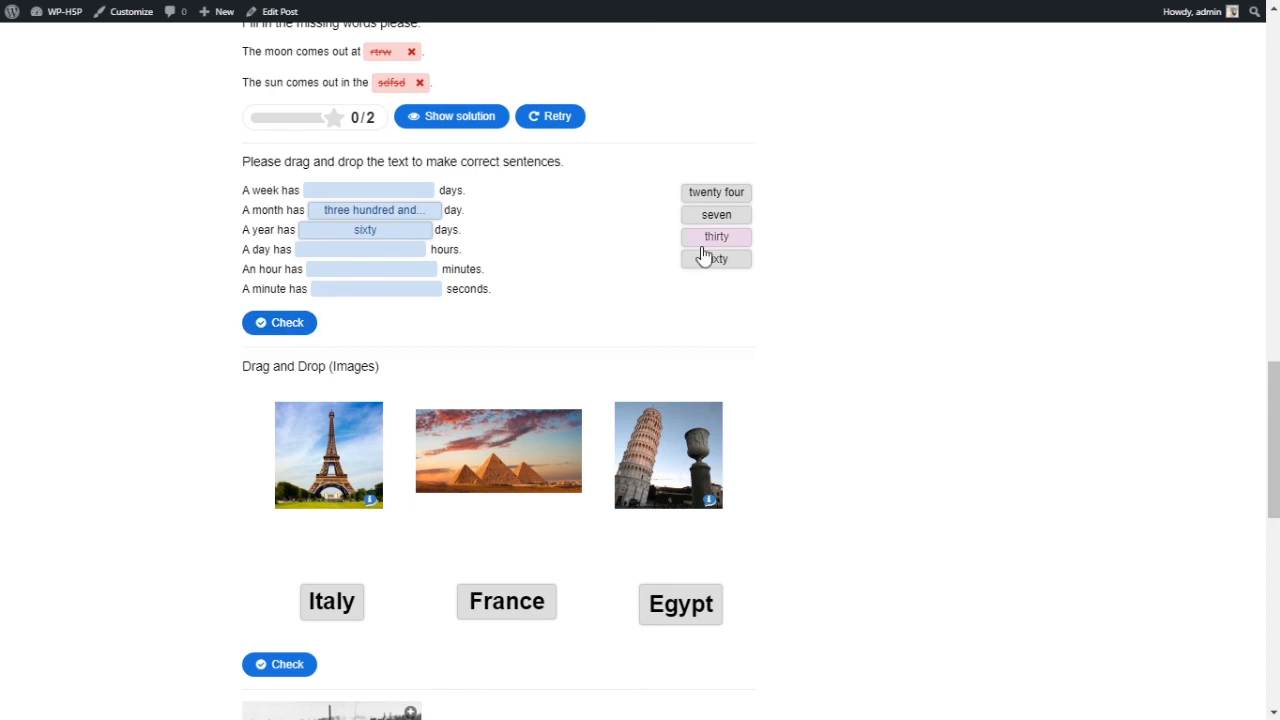
{"action": "left_click_drag", "start_coordinate": [704, 240], "coordinate": [388, 272]}
{"action": "left_click", "coordinate": [279, 318]}
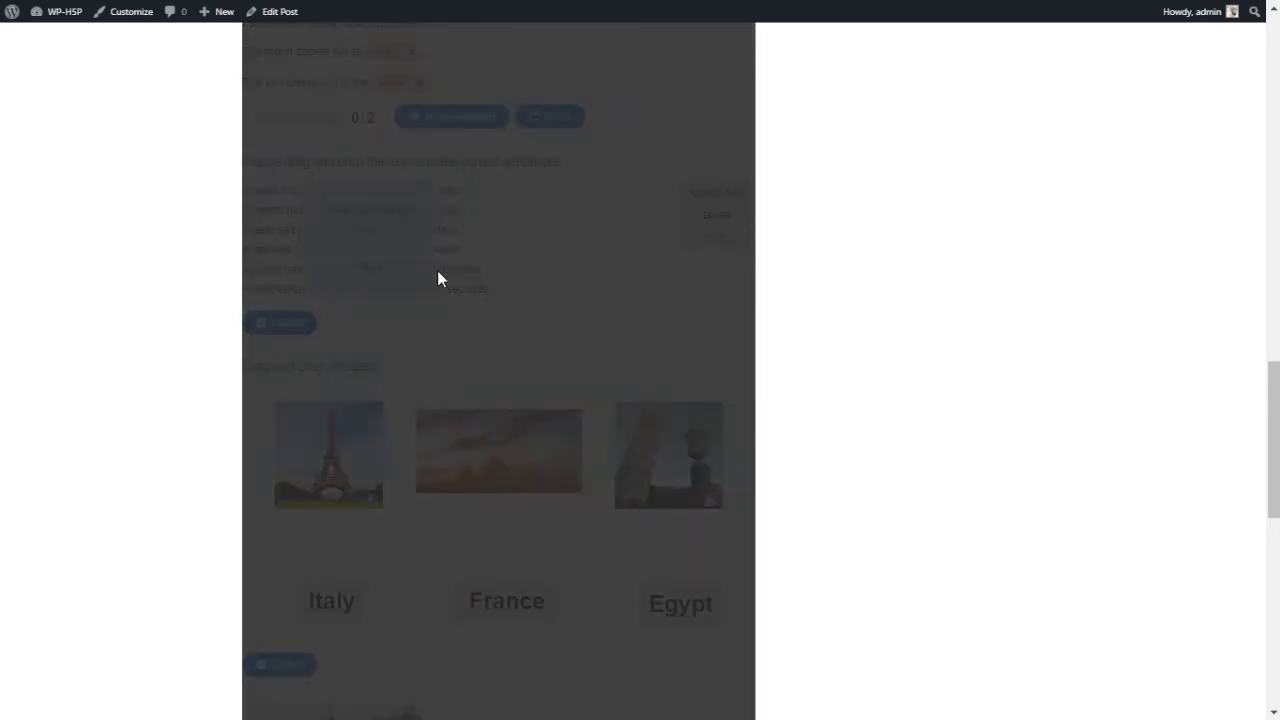
{"action": "scroll", "coordinate": [509, 359], "scroll_direction": "up", "scroll_amount": 15}
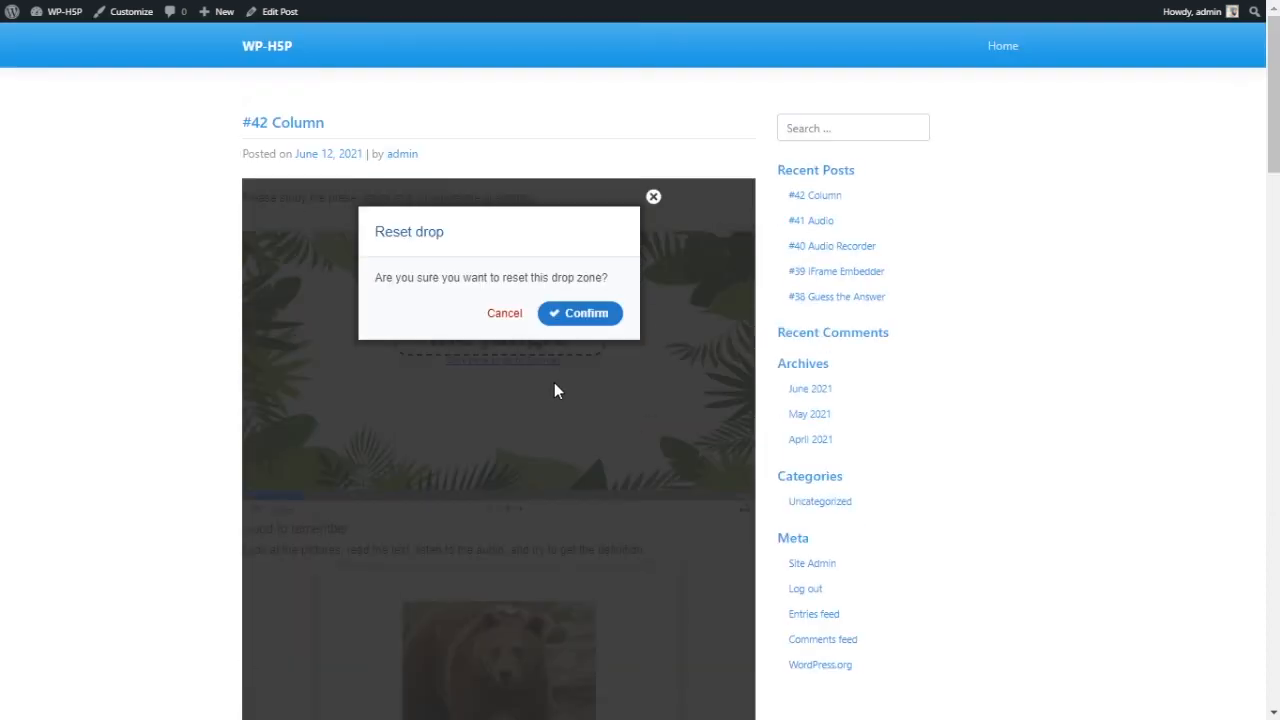
{"action": "left_click", "coordinate": [588, 322]}
{"action": "scroll", "coordinate": [600, 350], "scroll_direction": "down", "scroll_amount": 10}
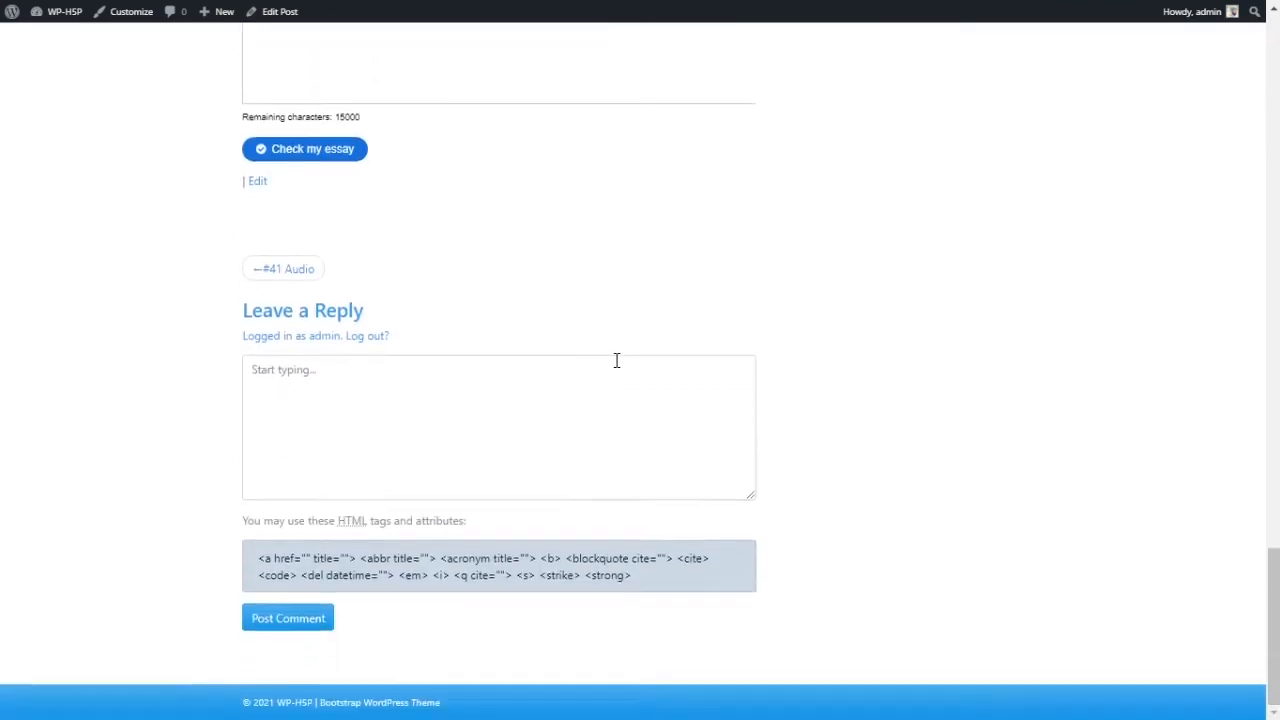
{"action": "scroll", "coordinate": [606, 369], "scroll_direction": "up", "scroll_amount": 10}
{"action": "left_click", "coordinate": [290, 405]}
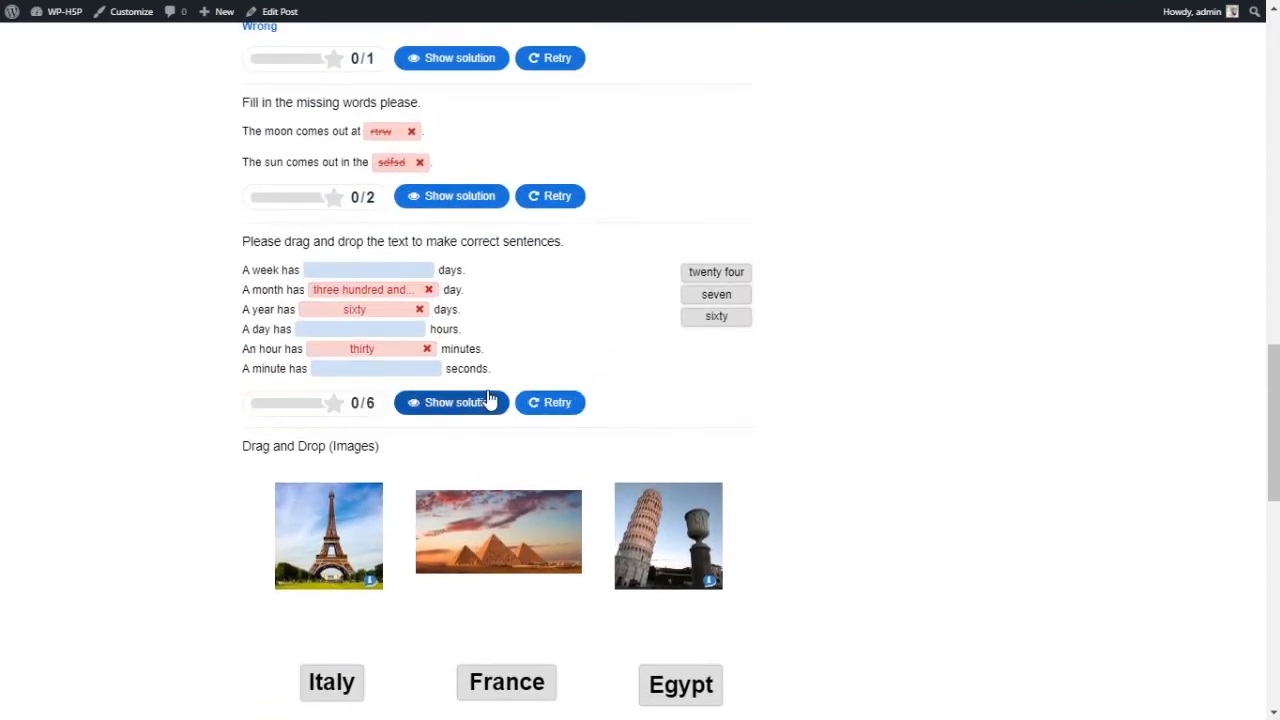
Match France to the Eiffel Tower, Italy to the leaning tower and Egypt to the pyramids, and check the image answers.
{"action": "scroll", "coordinate": [658, 425], "scroll_direction": "down", "scroll_amount": 2}
{"action": "scroll", "coordinate": [660, 445], "scroll_direction": "down", "scroll_amount": 1}
{"action": "left_click_drag", "start_coordinate": [500, 486], "coordinate": [330, 355]}
{"action": "left_click_drag", "start_coordinate": [334, 488], "coordinate": [640, 362]}
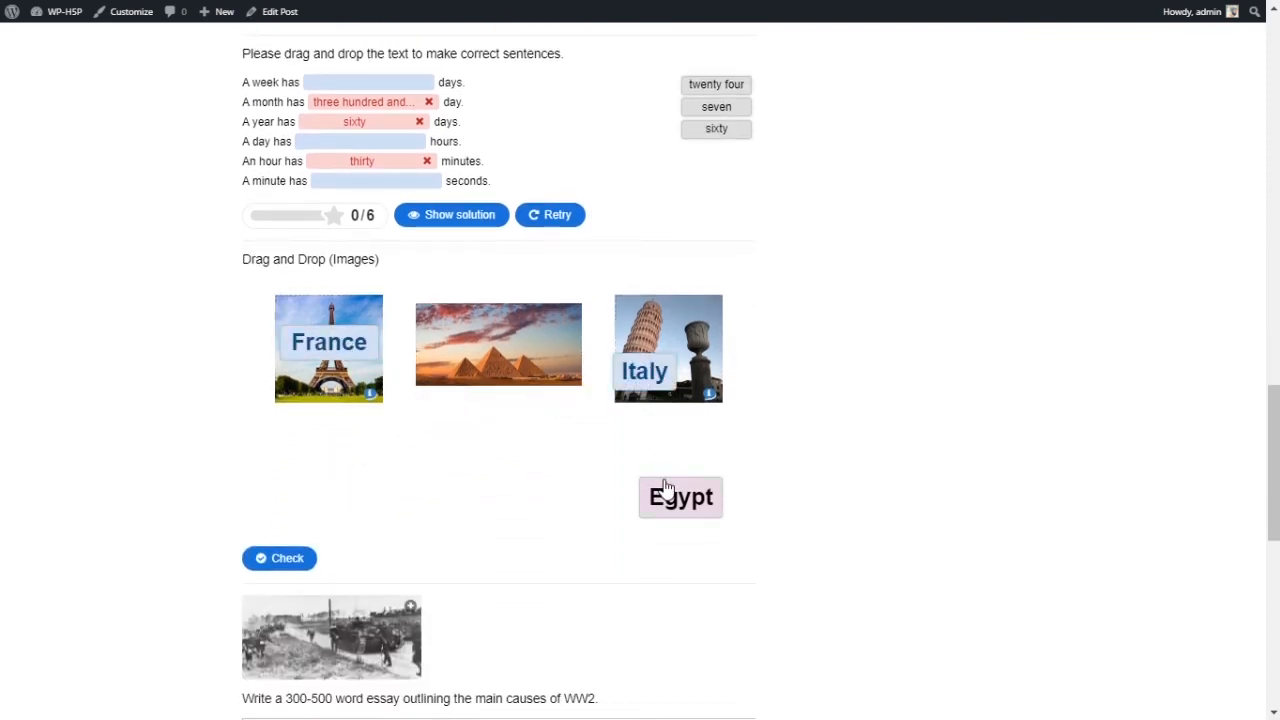
{"action": "left_click_drag", "start_coordinate": [663, 496], "coordinate": [556, 350]}
{"action": "left_click", "coordinate": [285, 557]}
Enter "sdfsdfsfsdfs" as the WW2 essay answer and submit it for checking.
{"action": "scroll", "coordinate": [600, 458], "scroll_direction": "down", "scroll_amount": 3}
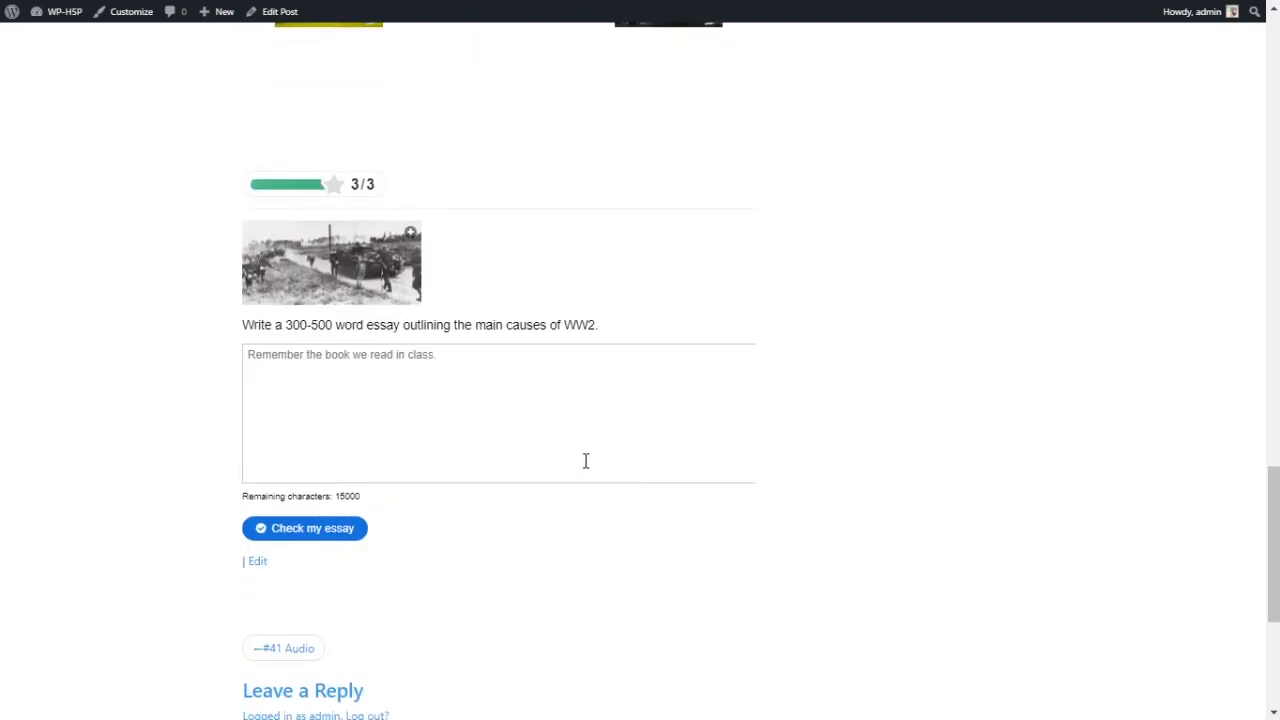
{"action": "left_click", "coordinate": [546, 437]}
{"action": "type", "text": "sdfsdfsfsdfs"}
{"action": "left_click", "coordinate": [317, 532]}
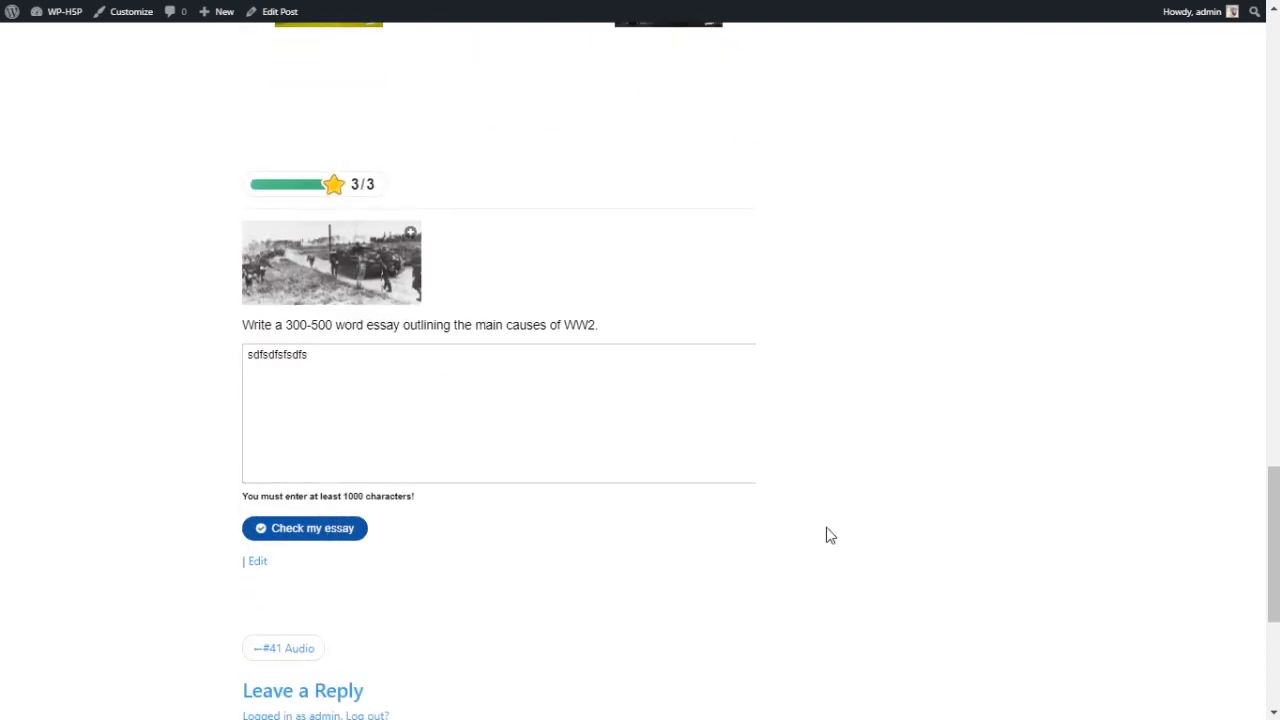
Extend the WW2 essay answer with "gsfd gsd fgseyhshsehsehsetsert" and check it again.
{"action": "left_click", "coordinate": [439, 427]}
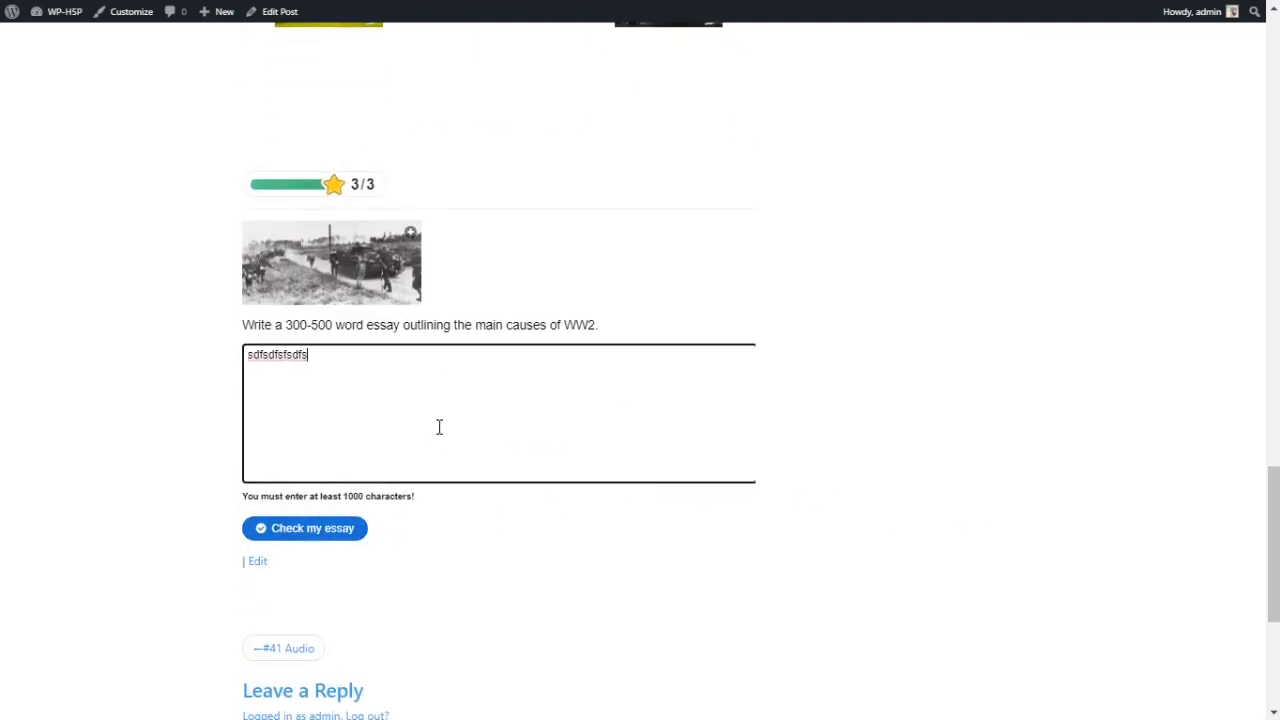
{"action": "type", "text": "gsfd gsd  fgseyhshse"}
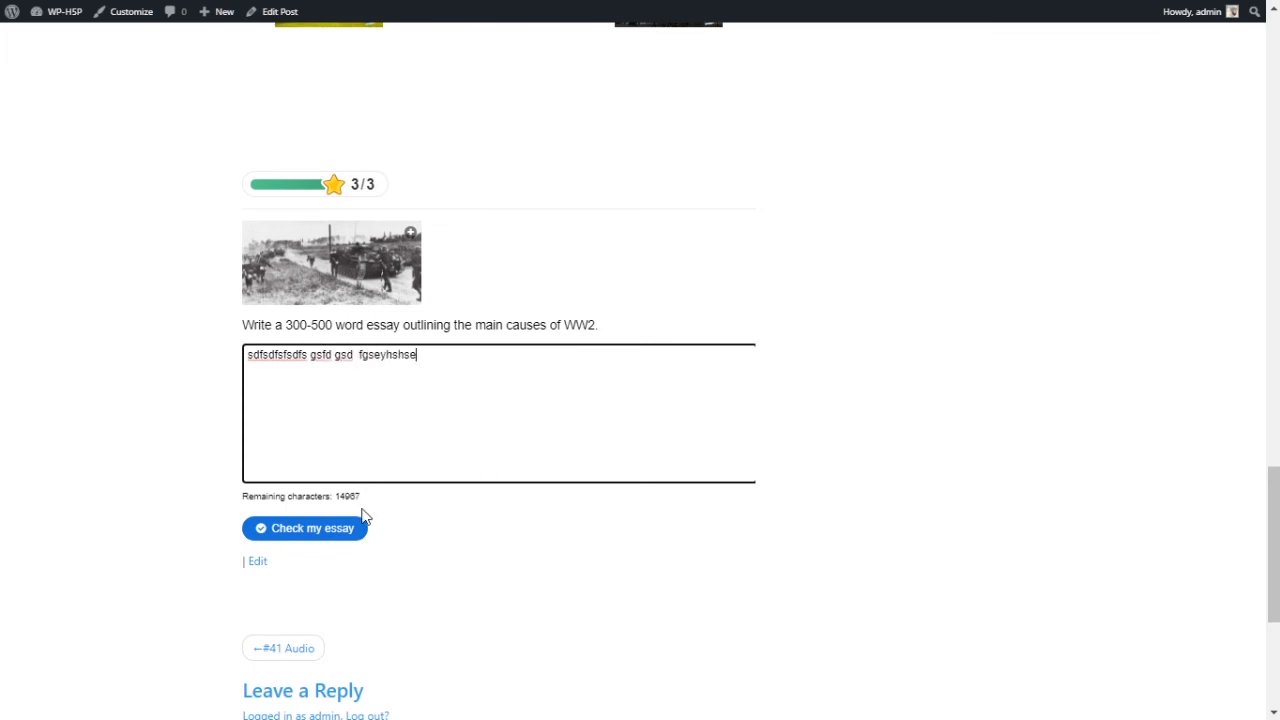
{"action": "type", "text": "hsehsefsert"}
{"action": "left_click", "coordinate": [345, 530]}
Copy the essay's filler text, paste it repeatedly to exceed the 1000-character minimum, and check the essay.
{"action": "left_click_drag", "start_coordinate": [497, 374], "coordinate": [248, 364]}
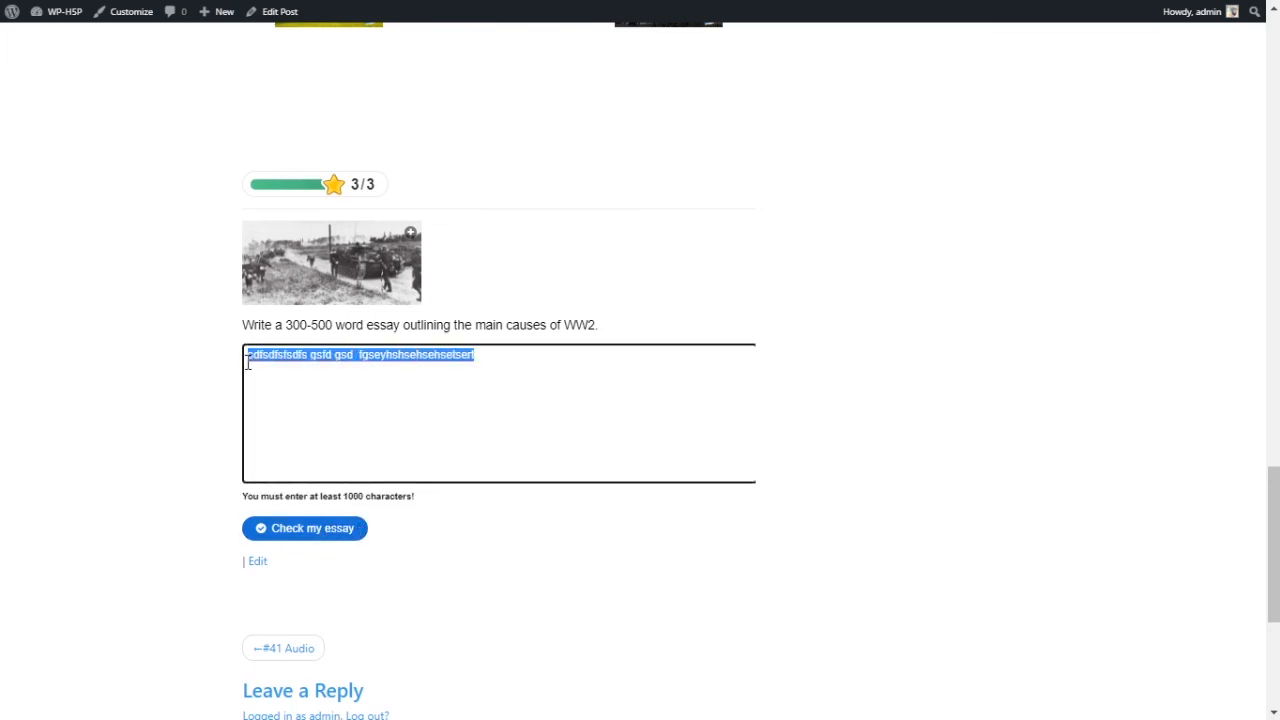
{"action": "key", "text": "ctrl+c"}
{"action": "left_click", "coordinate": [528, 368]}
{"action": "key", "text": "ctrl+v"}
{"action": "key", "text": "ctrl+v"}
{"action": "key", "text": "ctrl+v"}
{"action": "key", "text": "ctrl+v"}
{"action": "key", "text": "ctrl+v"}
{"action": "key", "text": "ctrl+v"}
{"action": "key", "text": "ctrl+v"}
{"action": "key", "text": "ctrl+v"}
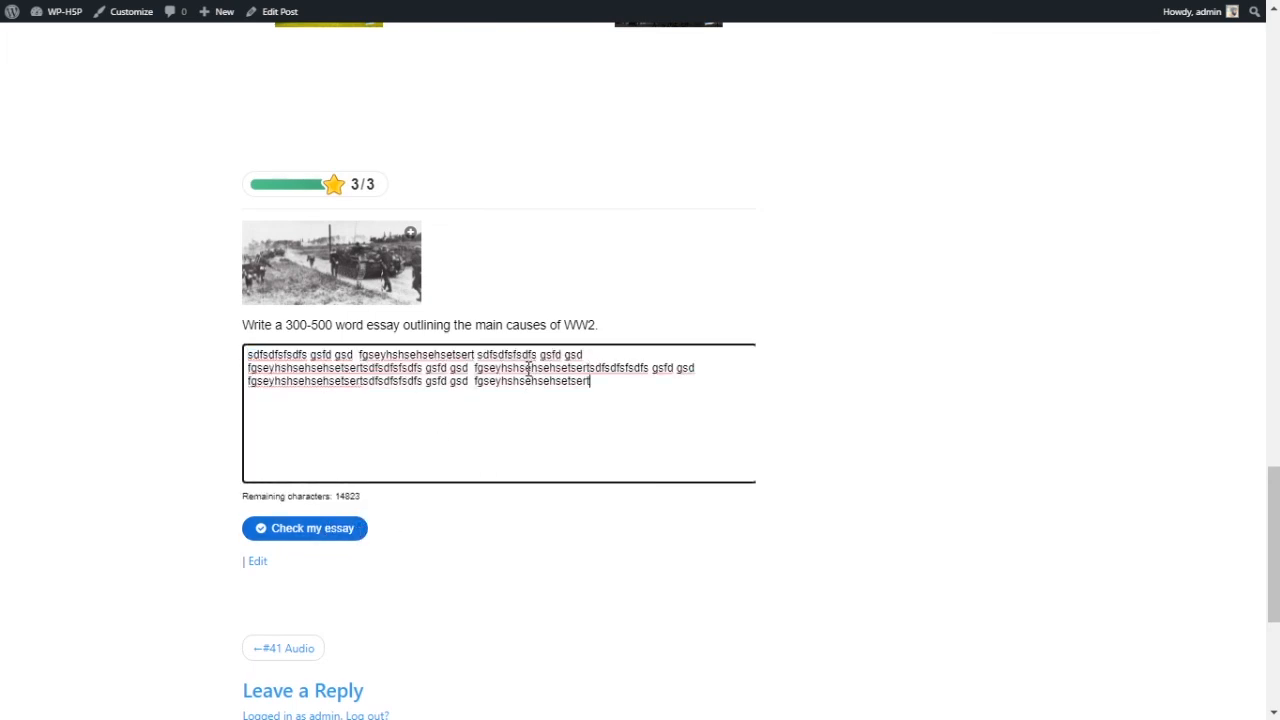
{"action": "key", "text": "ctrl+v"}
{"action": "key", "text": "ctrl+v"}
{"action": "key", "text": "ctrl+v"}
{"action": "key", "text": "ctrl+v"}
{"action": "key", "text": "ctrl+v"}
{"action": "key", "text": "ctrl+v"}
{"action": "key", "text": "ctrl+v"}
{"action": "key", "text": "ctrl+v"}
{"action": "key", "text": "ctrl+v"}
{"action": "key", "text": "ctrl+v"}
{"action": "key", "text": "ctrl+v"}
{"action": "key", "text": "ctrl+v"}
{"action": "key", "text": "ctrl+v"}
{"action": "key", "text": "ctrl+v"}
{"action": "key", "text": "ctrl+v"}
{"action": "key", "text": "ctrl+v"}
{"action": "key", "text": "ctrl+v"}
{"action": "key", "text": "ctrl+v"}
{"action": "key", "text": "ctrl+v"}
{"action": "key", "text": "ctrl+v"}
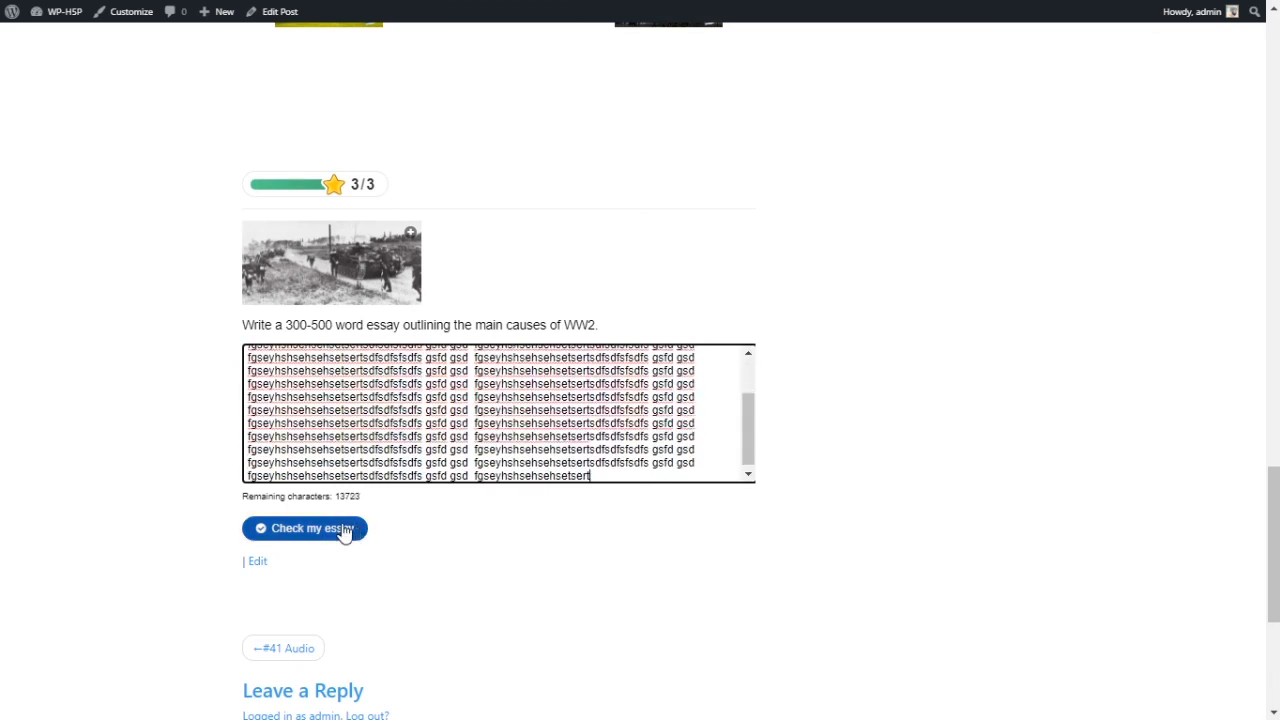
{"action": "left_click", "coordinate": [332, 530]}
{"action": "scroll", "coordinate": [686, 494], "scroll_direction": "down", "scroll_amount": 1}
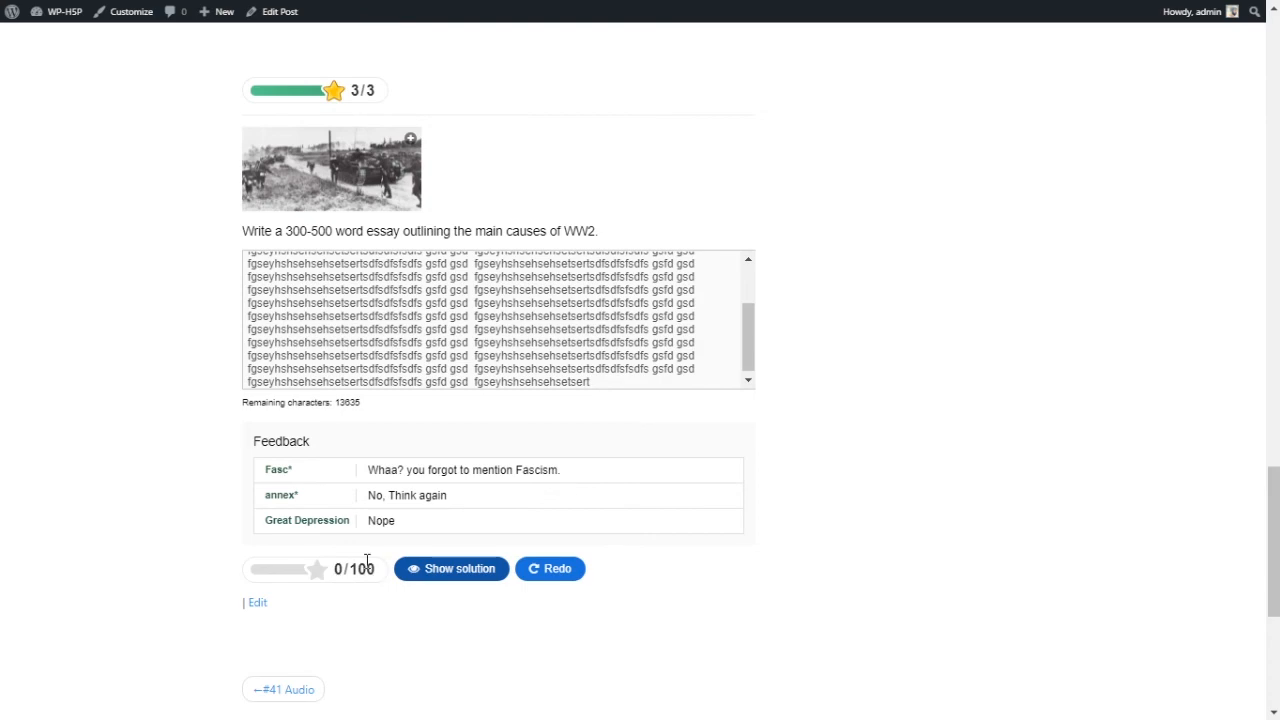
Review the scores and feedback of the completed activities between the cherries question and the WW2 essay.
{"action": "scroll", "coordinate": [400, 560], "scroll_direction": "up", "scroll_amount": 13}
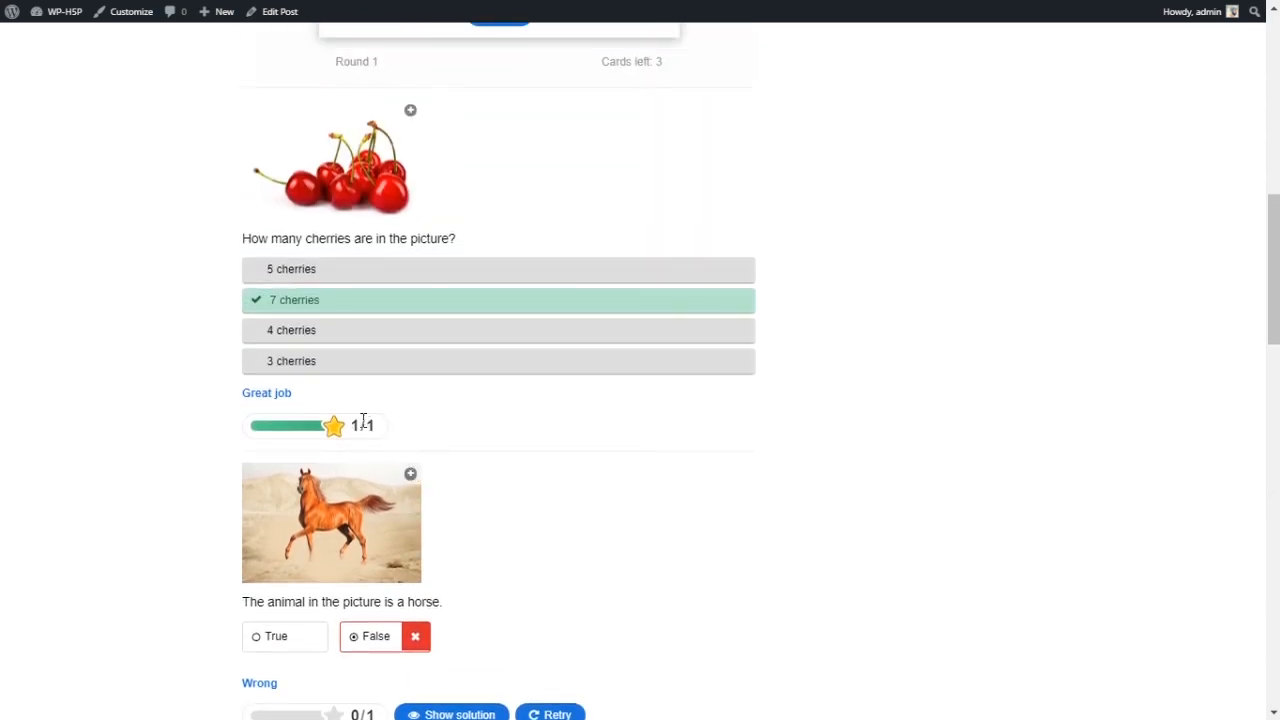
{"action": "scroll", "coordinate": [414, 460], "scroll_direction": "down", "scroll_amount": 11}
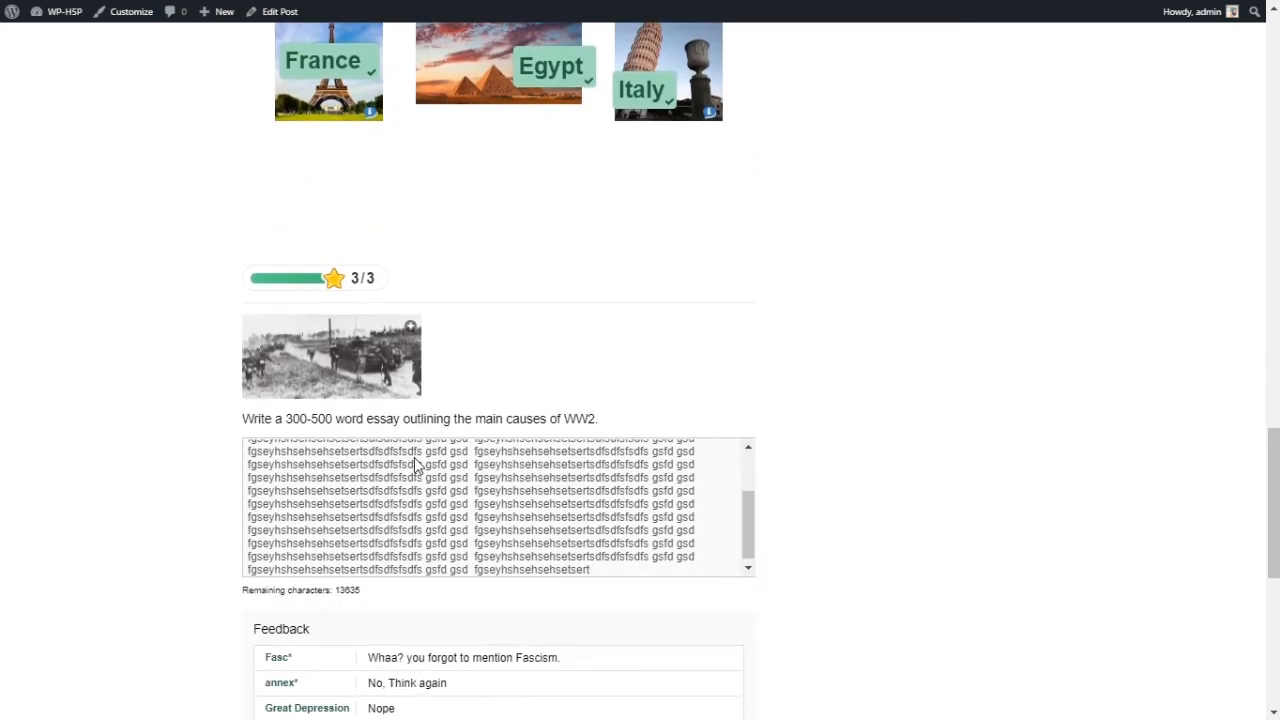
{"action": "scroll", "coordinate": [414, 460], "scroll_direction": "down", "scroll_amount": 5}
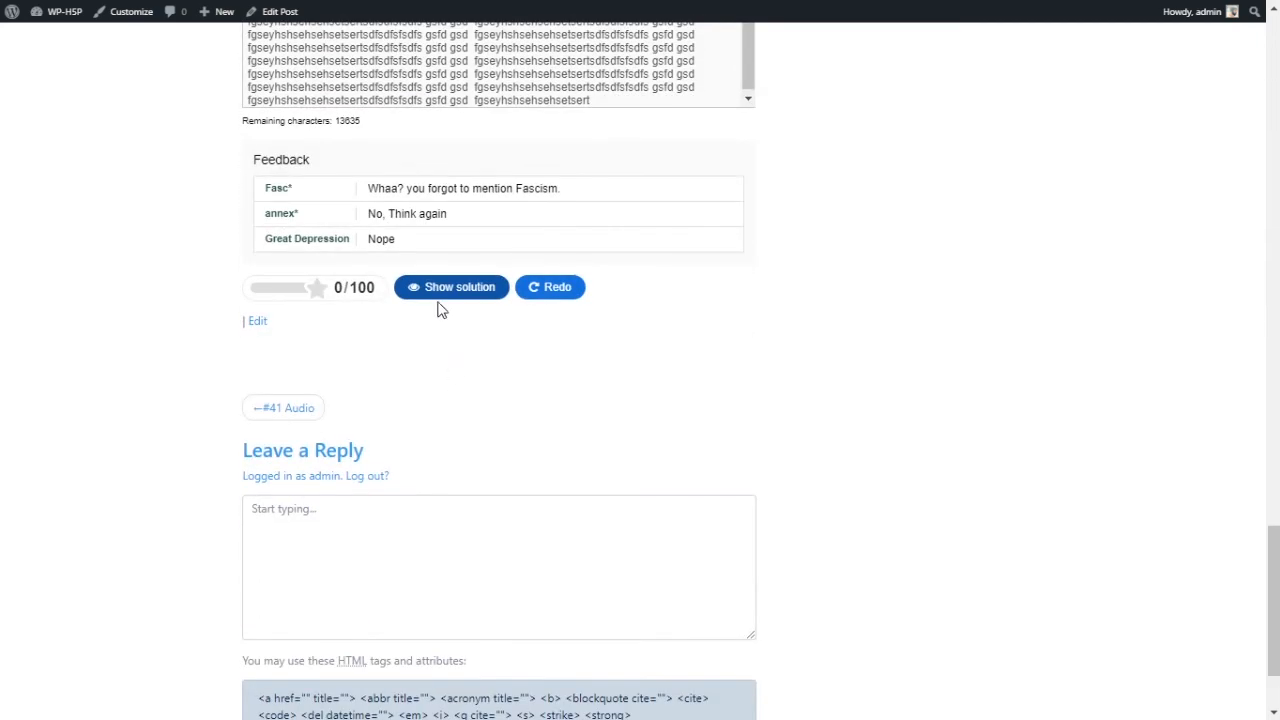
{"action": "scroll", "coordinate": [403, 362], "scroll_direction": "up", "scroll_amount": 13}
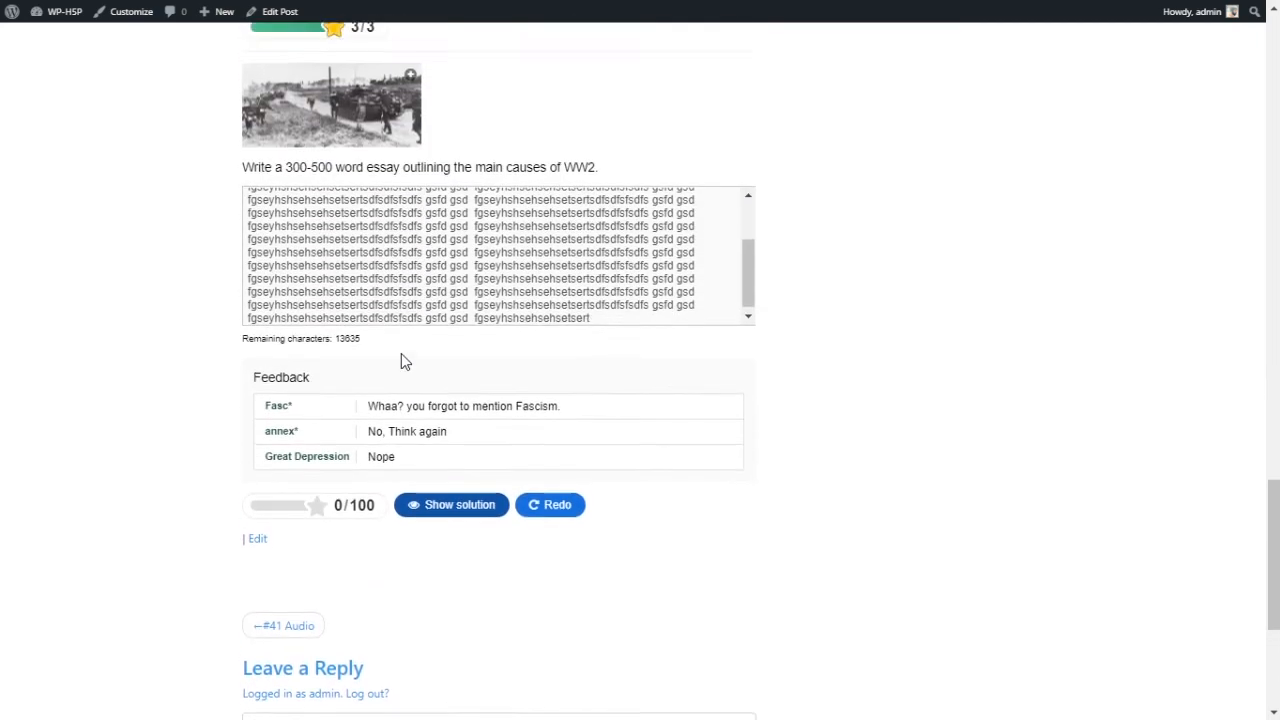
{"action": "scroll", "coordinate": [401, 361], "scroll_direction": "up", "scroll_amount": 2}
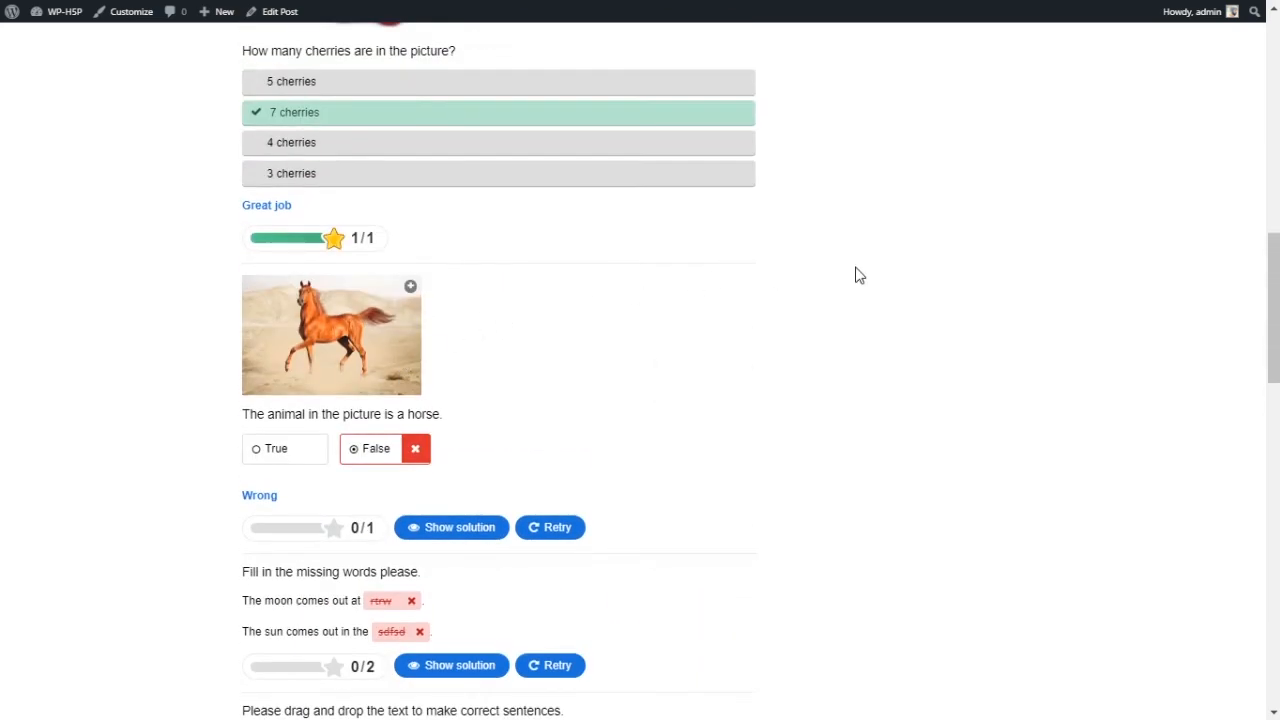
Page through the embedded jungle presentation from the second slide to the fill-in-the-blanks slide 8.
{"action": "scroll", "coordinate": [853, 275], "scroll_direction": "up", "scroll_amount": 10}
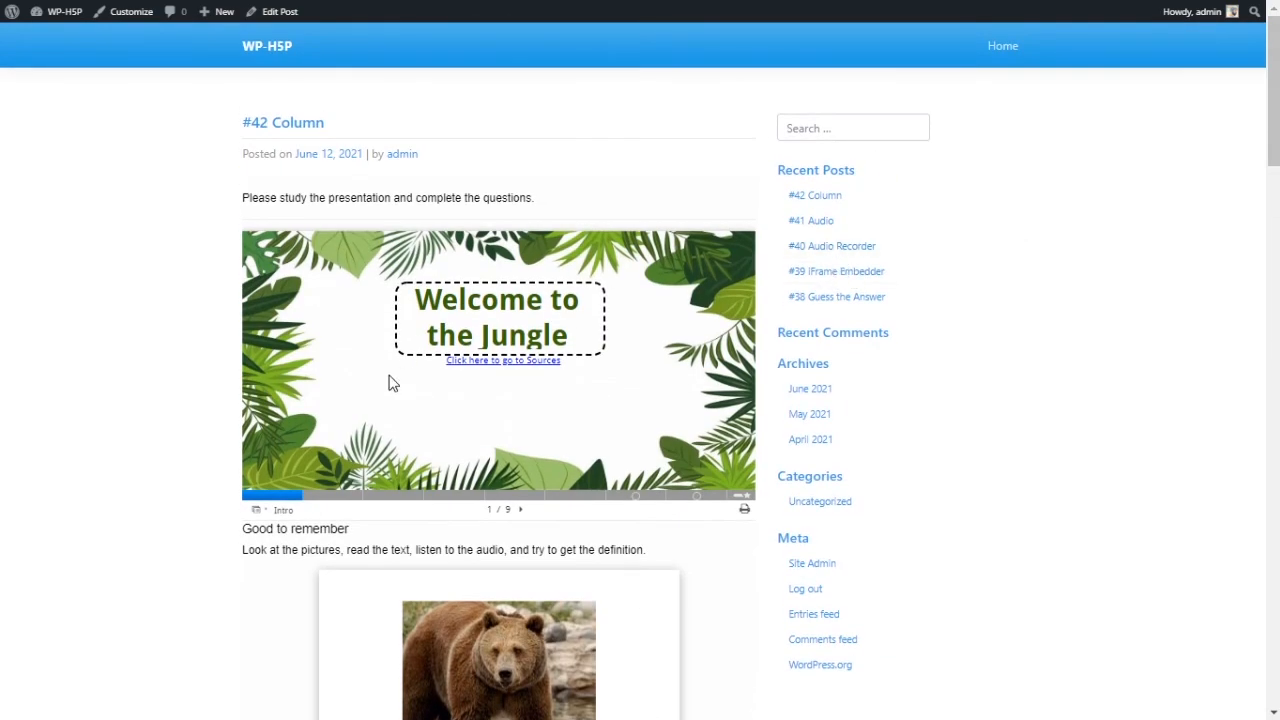
{"action": "left_click", "coordinate": [338, 500]}
{"action": "left_click", "coordinate": [408, 499]}
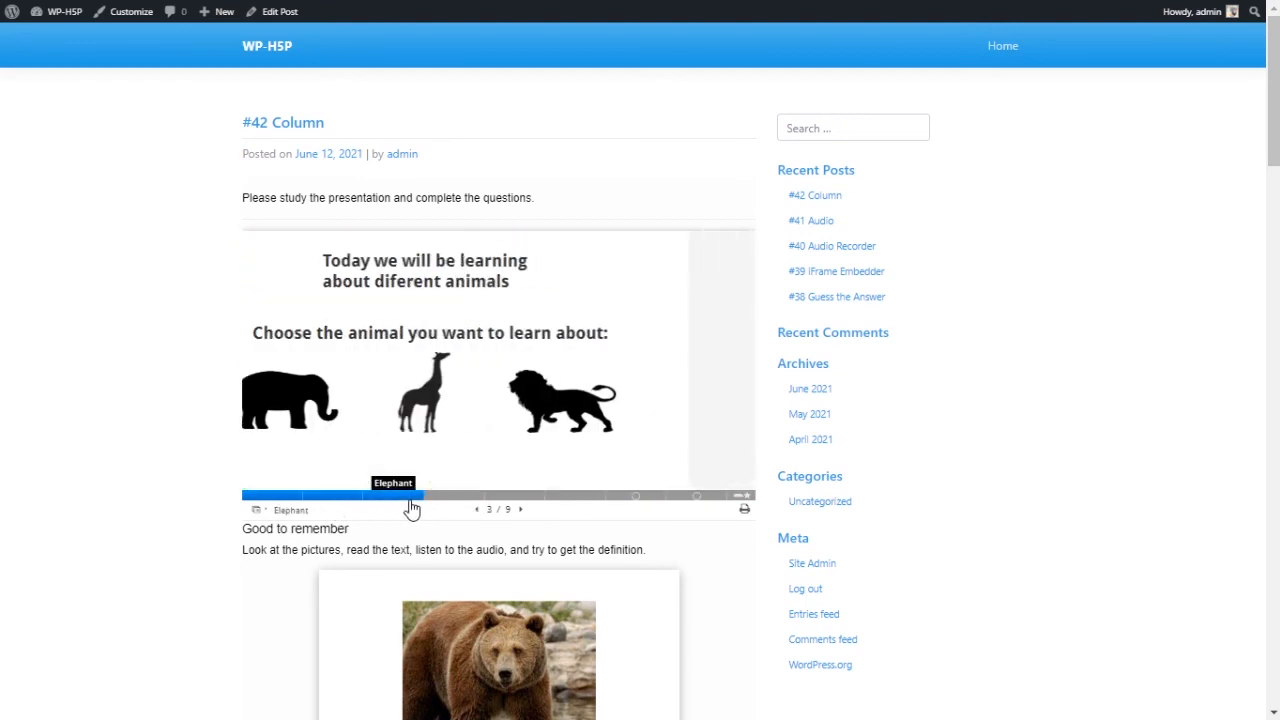
{"action": "left_click", "coordinate": [476, 499]}
{"action": "left_click", "coordinate": [534, 498]}
{"action": "left_click", "coordinate": [601, 497]}
{"action": "left_click", "coordinate": [657, 497]}
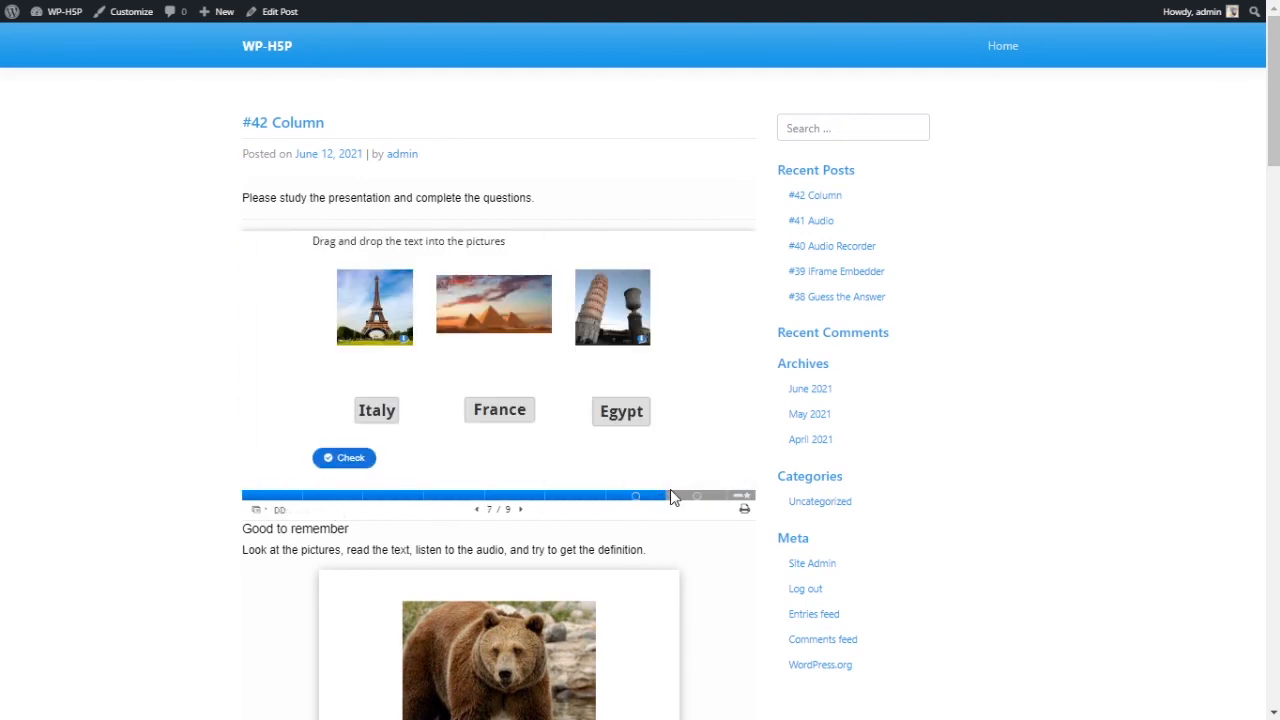
{"action": "left_click", "coordinate": [704, 497]}
Examine the whole published column, from the presentation and Dialog Cards through the questions to the essay feedback.
{"action": "scroll", "coordinate": [1057, 334], "scroll_direction": "down", "scroll_amount": 5}
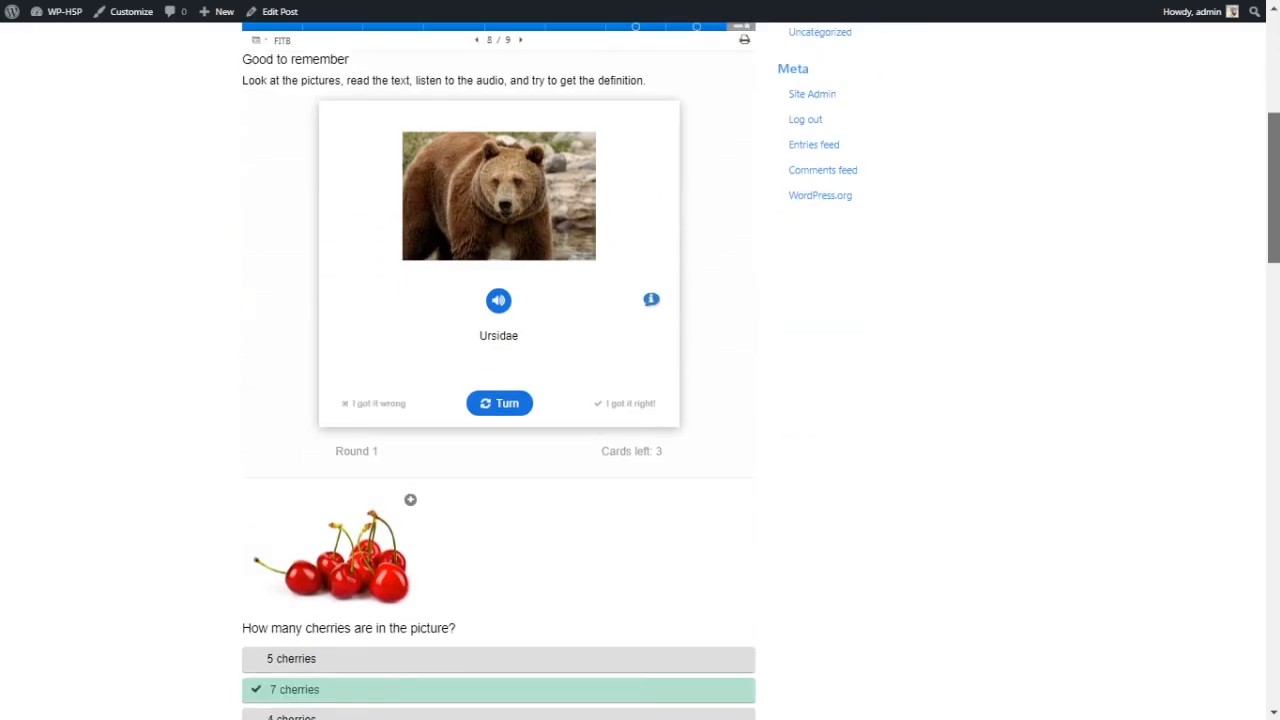
{"action": "left_click_drag", "start_coordinate": [1270, 180], "coordinate": [1265, 150]}
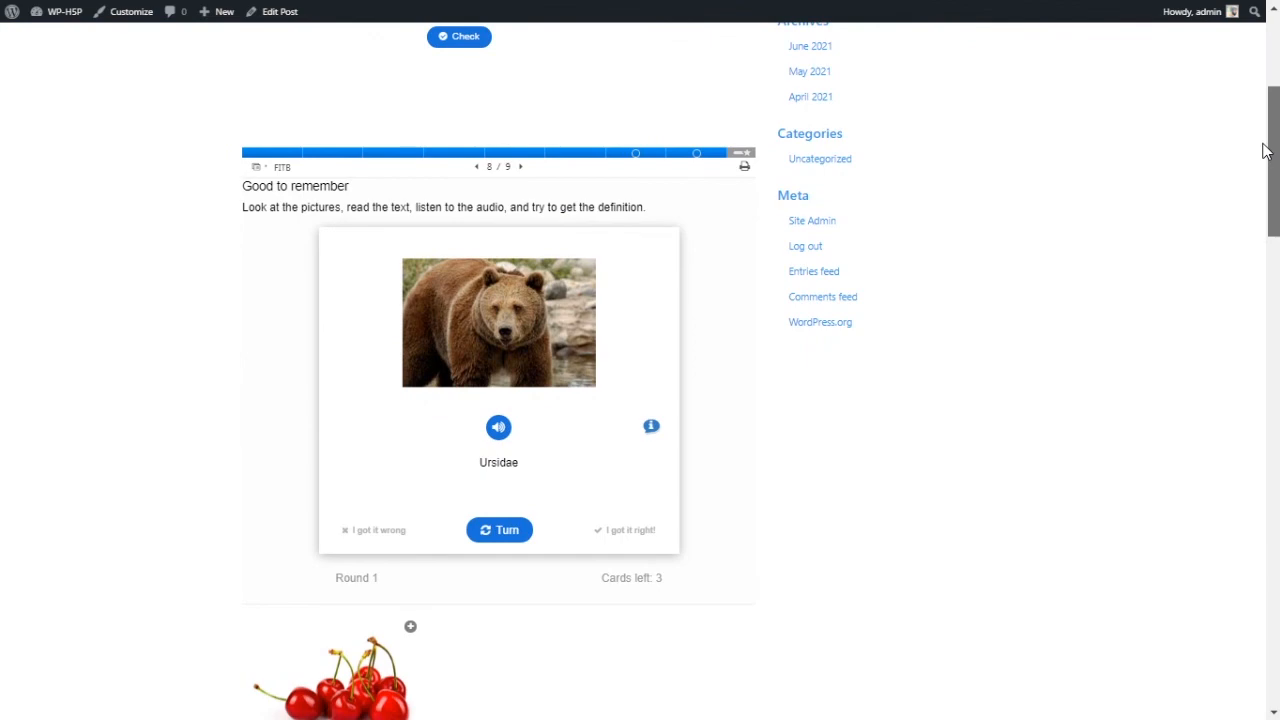
{"action": "left_click_drag", "start_coordinate": [1265, 150], "coordinate": [1208, 66]}
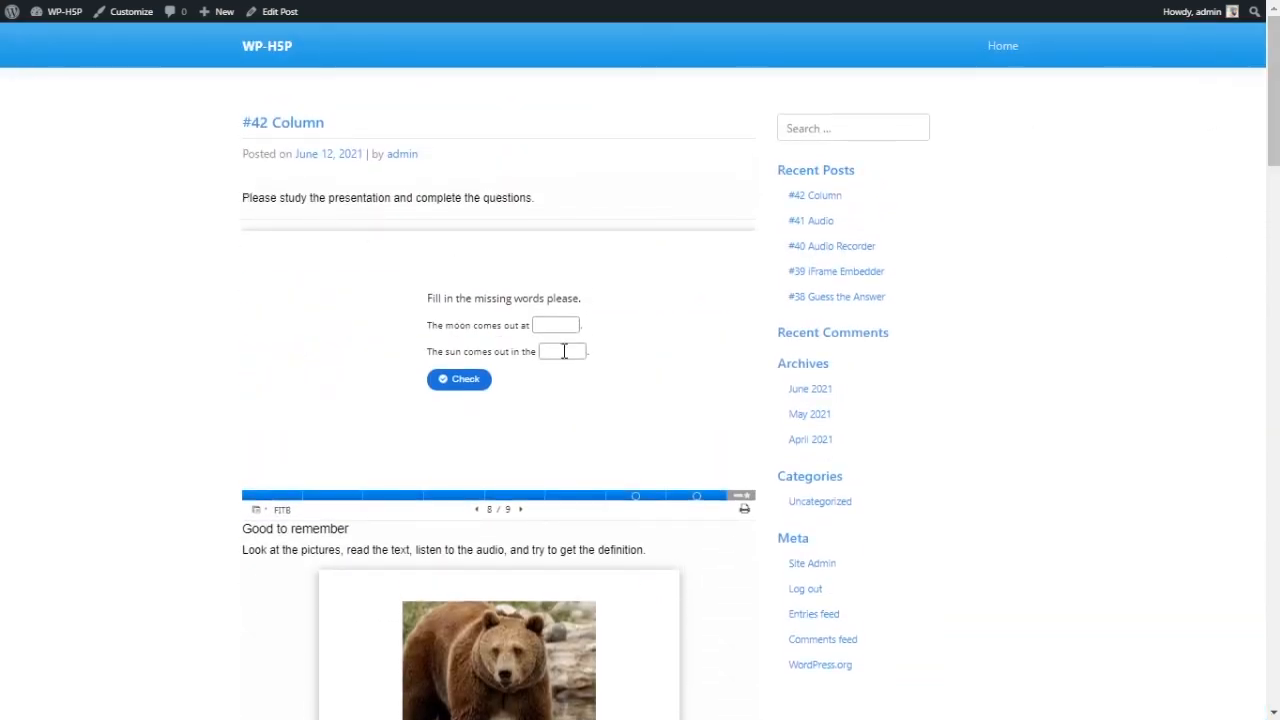
{"action": "scroll", "coordinate": [198, 360], "scroll_direction": "down", "scroll_amount": 15}
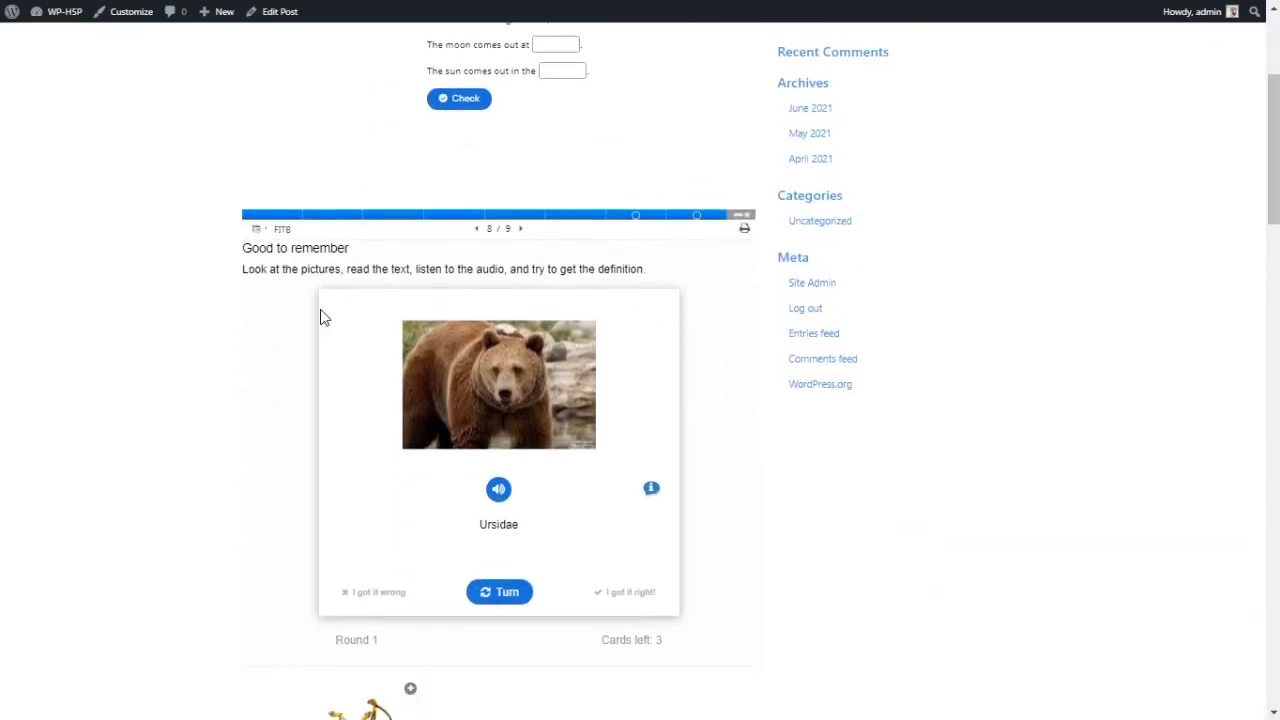
{"action": "scroll", "coordinate": [455, 345], "scroll_direction": "down", "scroll_amount": 3}
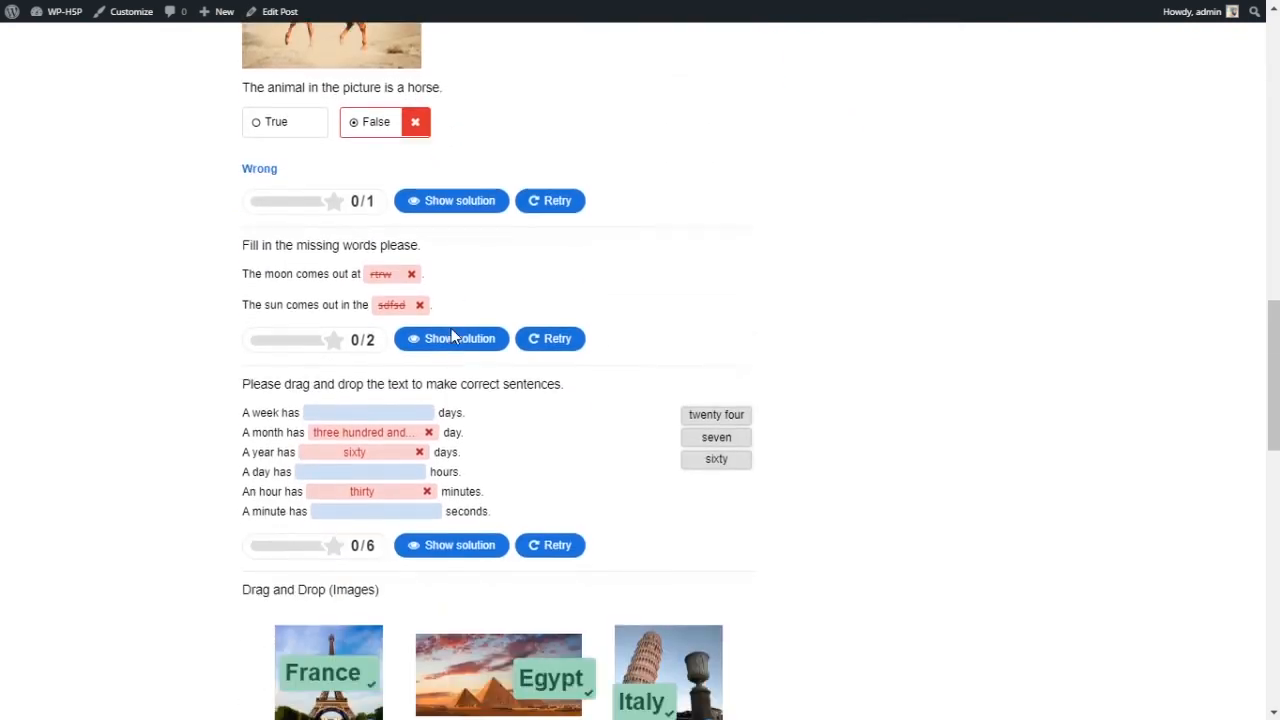
{"action": "scroll", "coordinate": [471, 414], "scroll_direction": "up", "scroll_amount": 7}
{"action": "scroll", "coordinate": [471, 404], "scroll_direction": "up", "scroll_amount": 3}
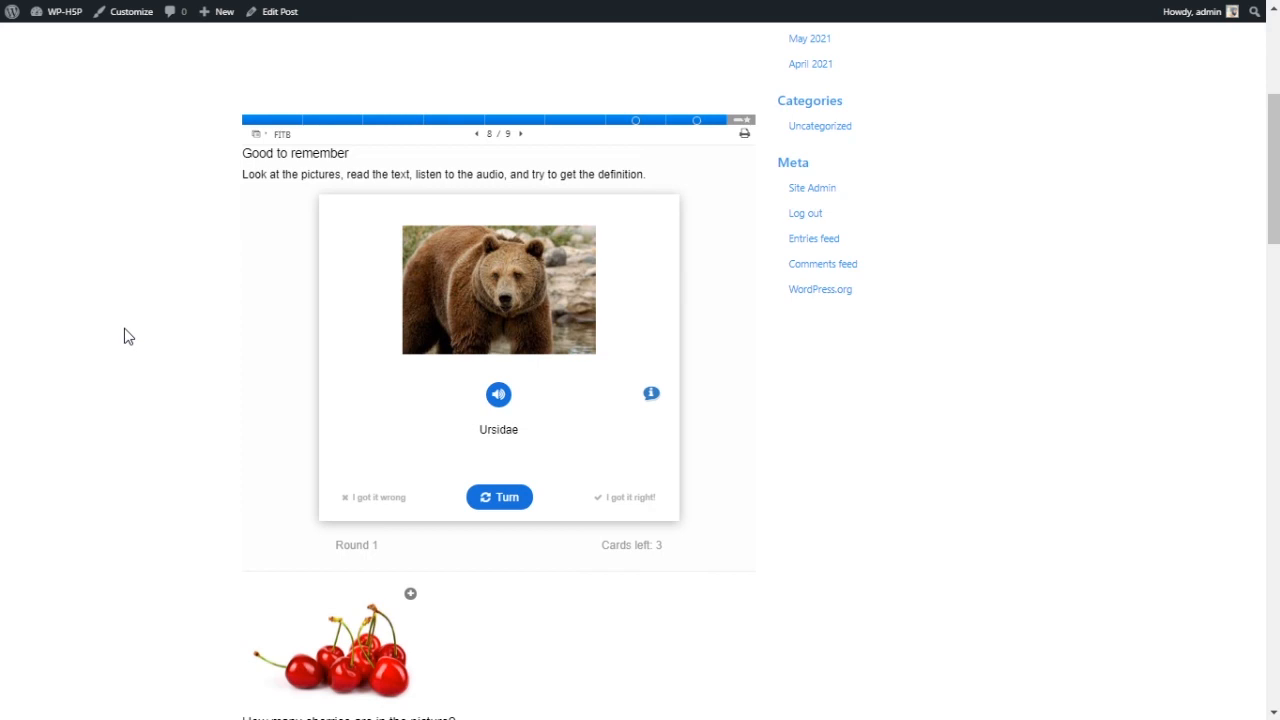
{"action": "scroll", "coordinate": [502, 316], "scroll_direction": "up", "scroll_amount": 4}
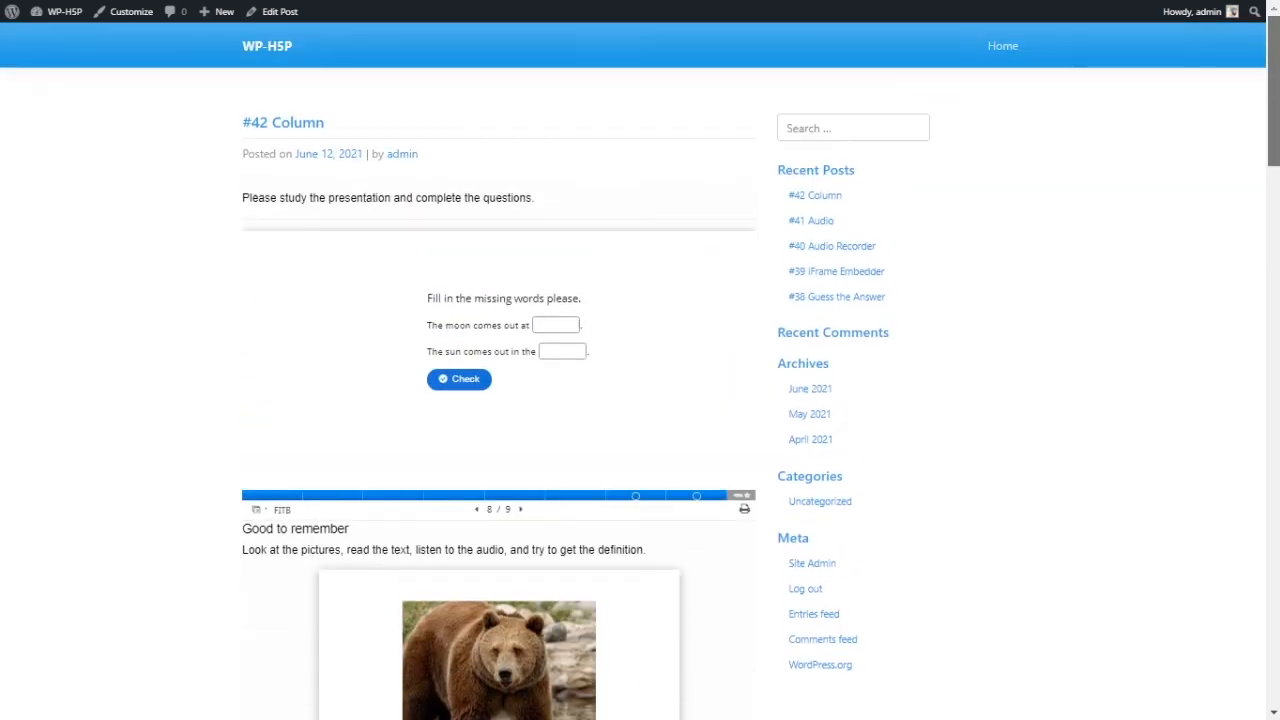
{"action": "scroll", "coordinate": [500, 400], "scroll_direction": "down", "scroll_amount": 12}
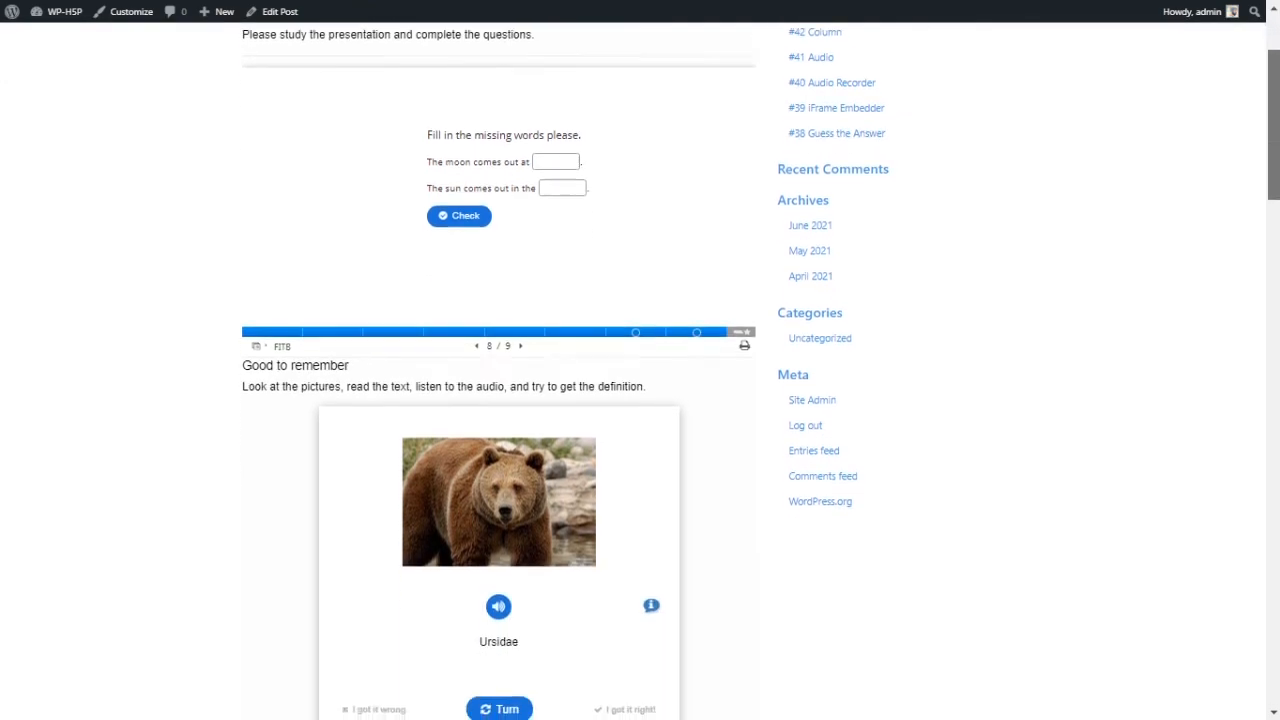
{"action": "scroll", "coordinate": [500, 400], "scroll_direction": "down", "scroll_amount": 8}
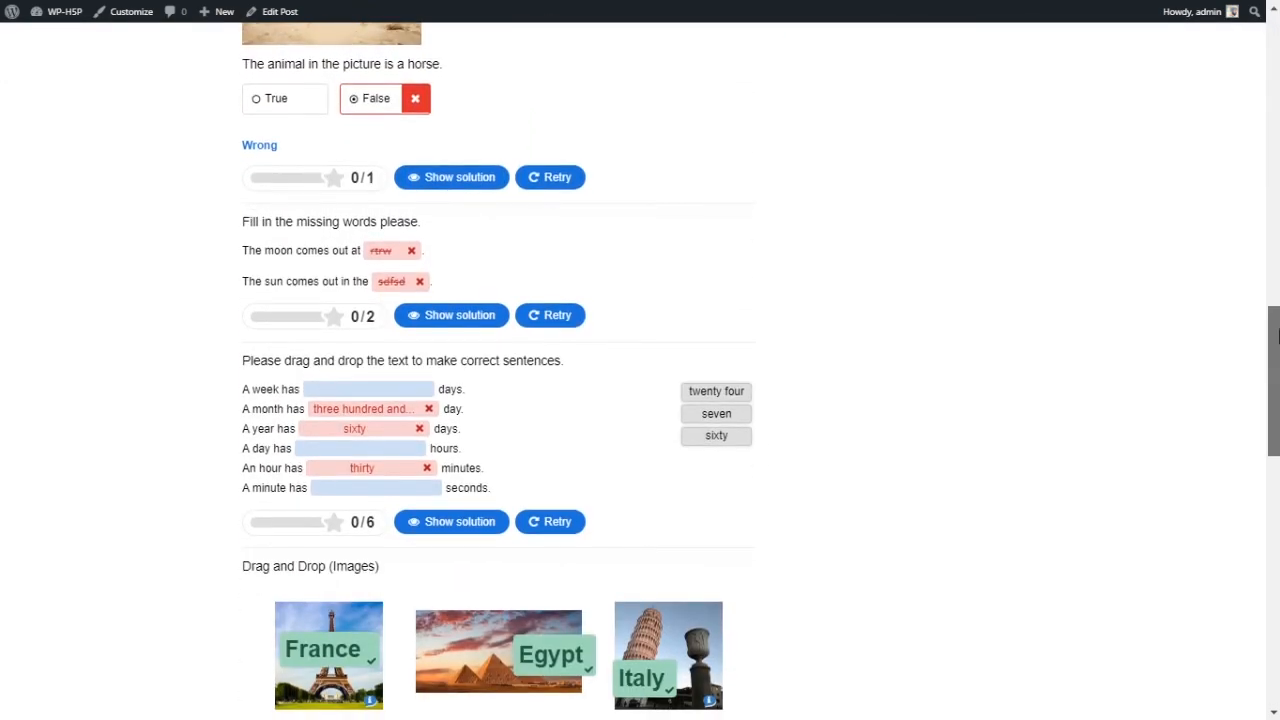
{"action": "scroll", "coordinate": [500, 400], "scroll_direction": "down", "scroll_amount": 5}
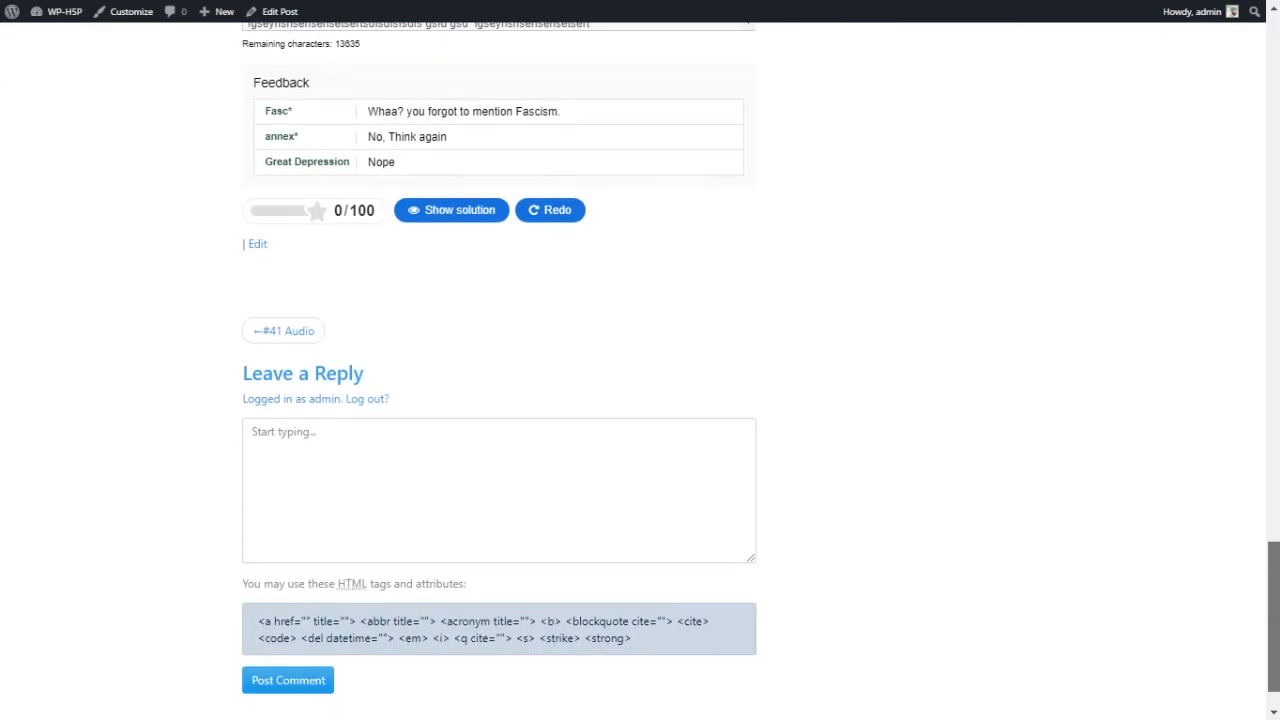
{"action": "scroll", "coordinate": [500, 400], "scroll_direction": "up", "scroll_amount": 20}
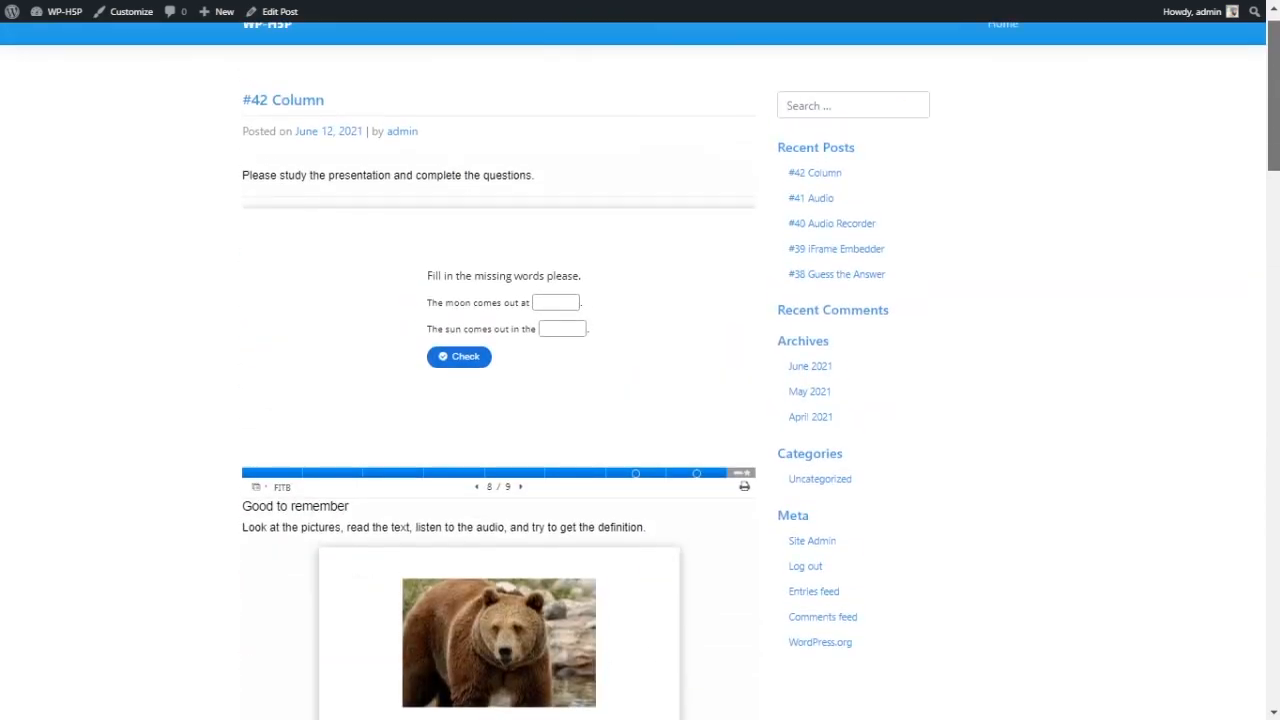
{"action": "scroll", "coordinate": [500, 400], "scroll_direction": "down", "scroll_amount": 20}
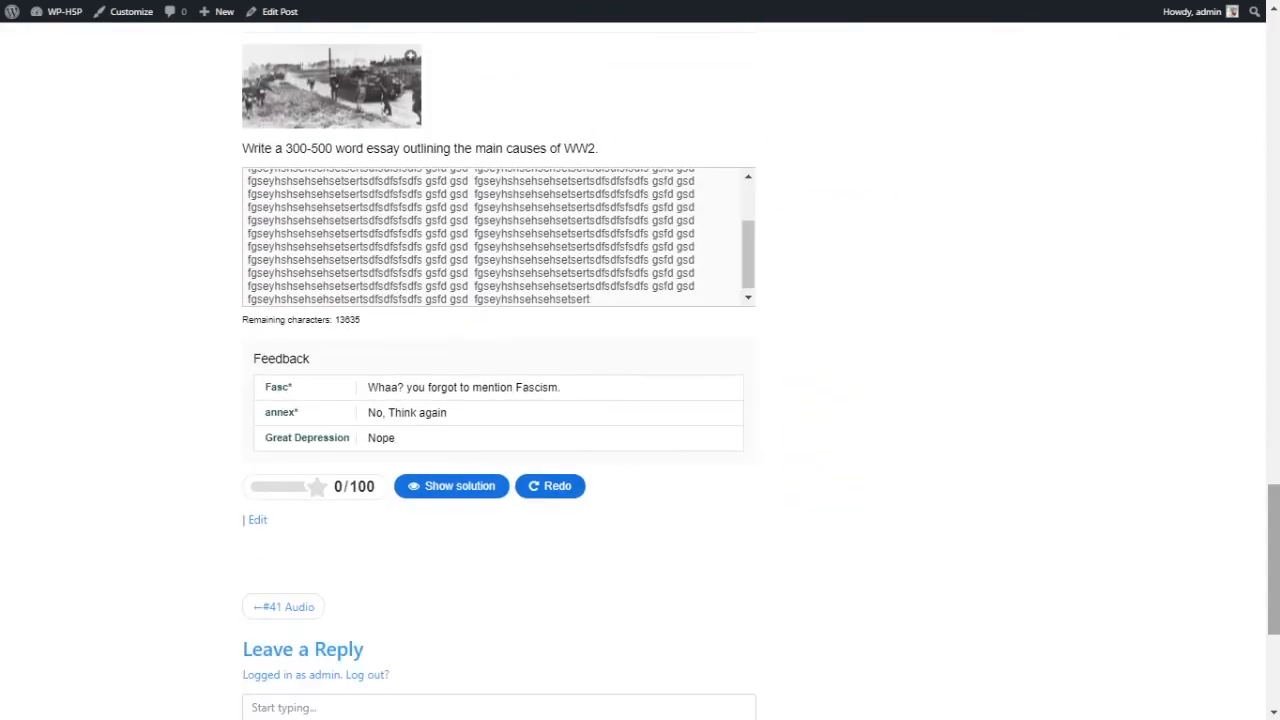
{"action": "left_click_drag", "start_coordinate": [1274, 521], "coordinate": [1275, 52]}
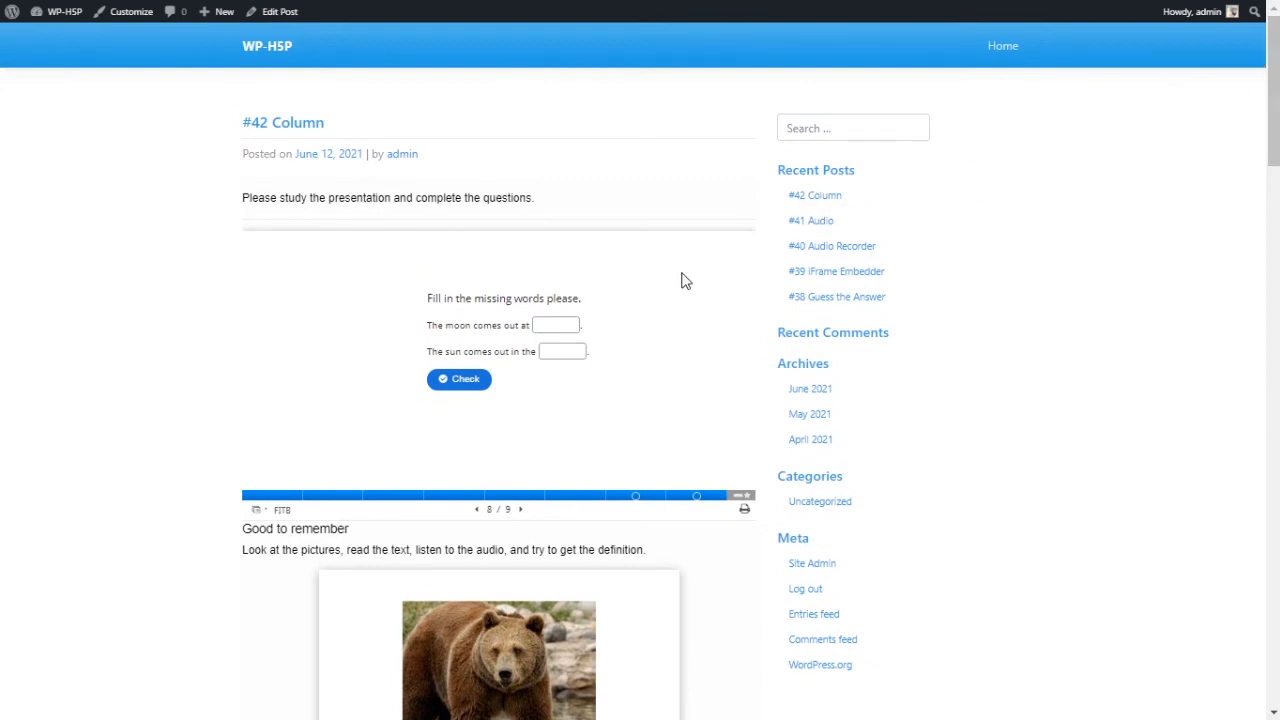
{"action": "left_click_drag", "start_coordinate": [1275, 110], "coordinate": [1220, 104]}
{"action": "scroll", "coordinate": [374, 371], "scroll_direction": "up", "scroll_amount": 3}
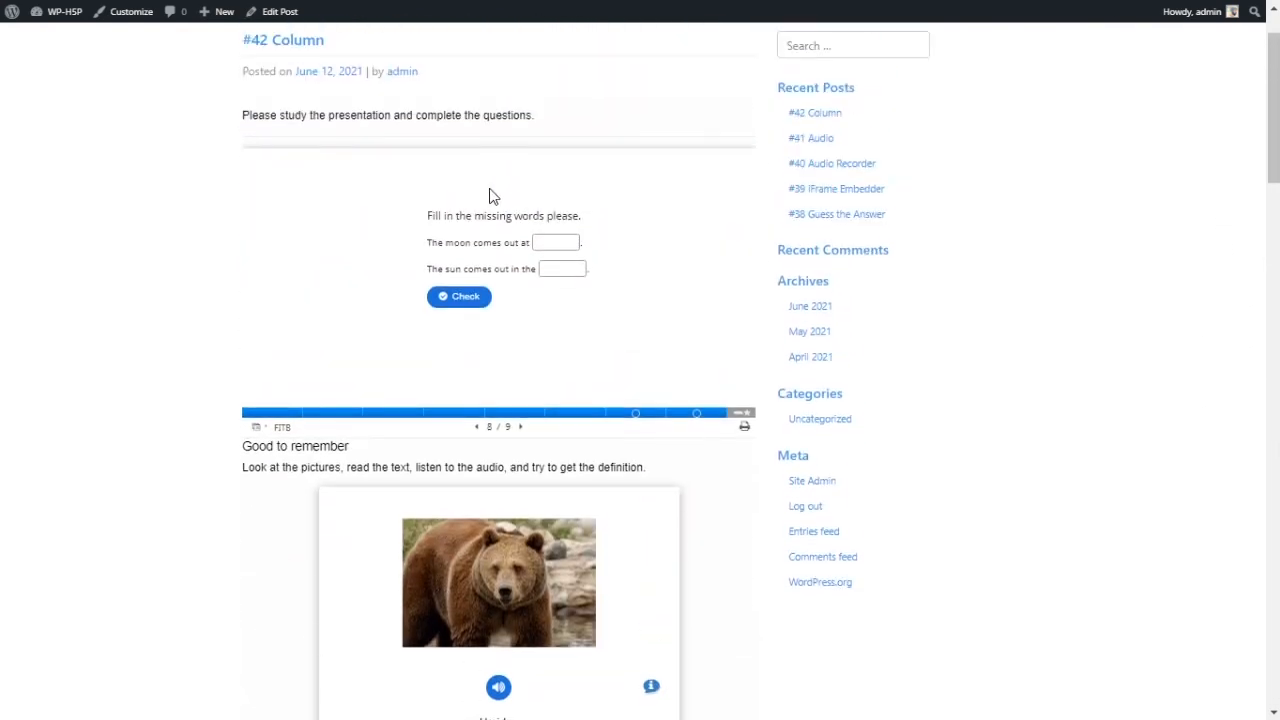
{"action": "scroll", "coordinate": [456, 265], "scroll_direction": "down", "scroll_amount": 10}
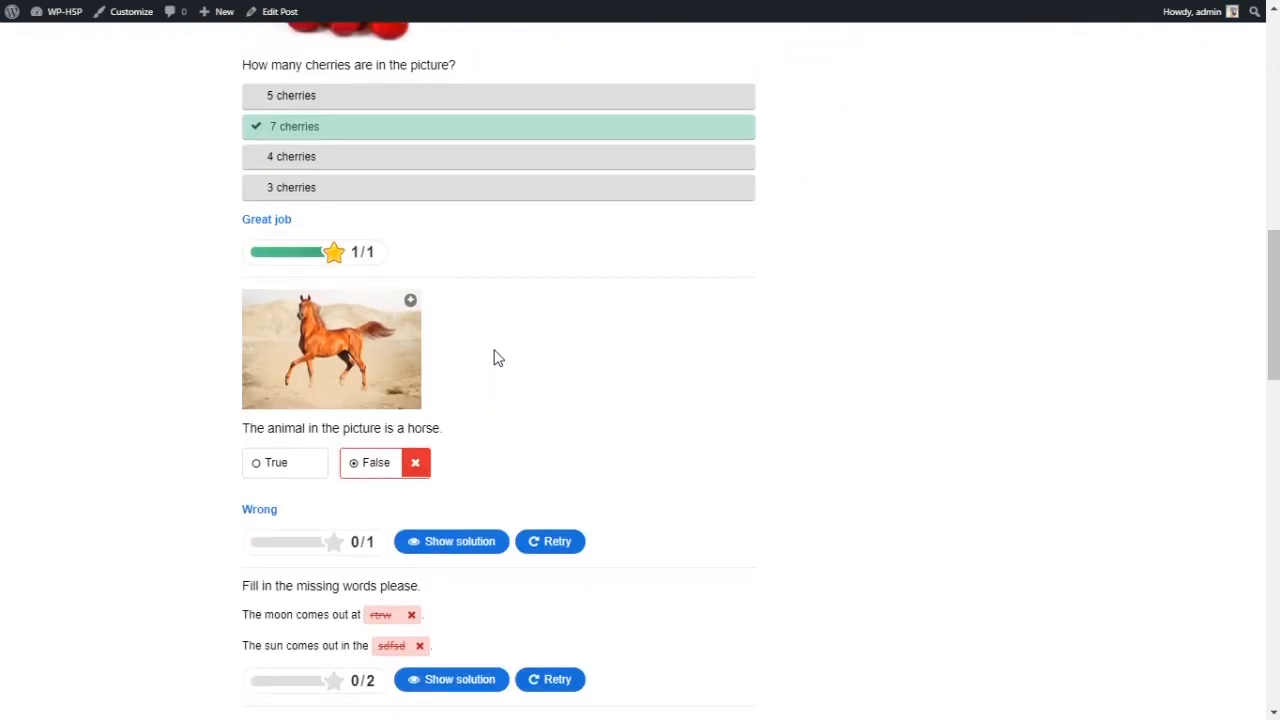
{"action": "scroll", "coordinate": [497, 358], "scroll_direction": "down", "scroll_amount": 3}
{"action": "scroll", "coordinate": [497, 358], "scroll_direction": "up", "scroll_amount": 10}
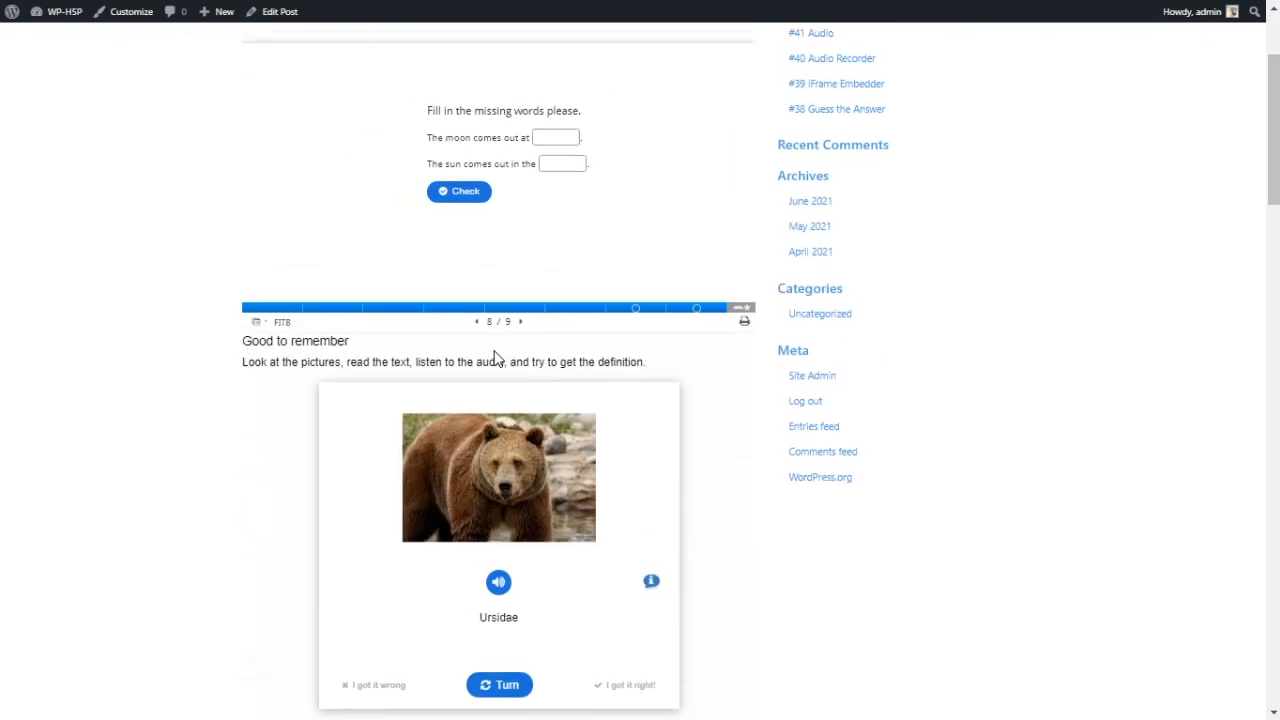
{"action": "scroll", "coordinate": [497, 358], "scroll_direction": "up", "scroll_amount": 2}
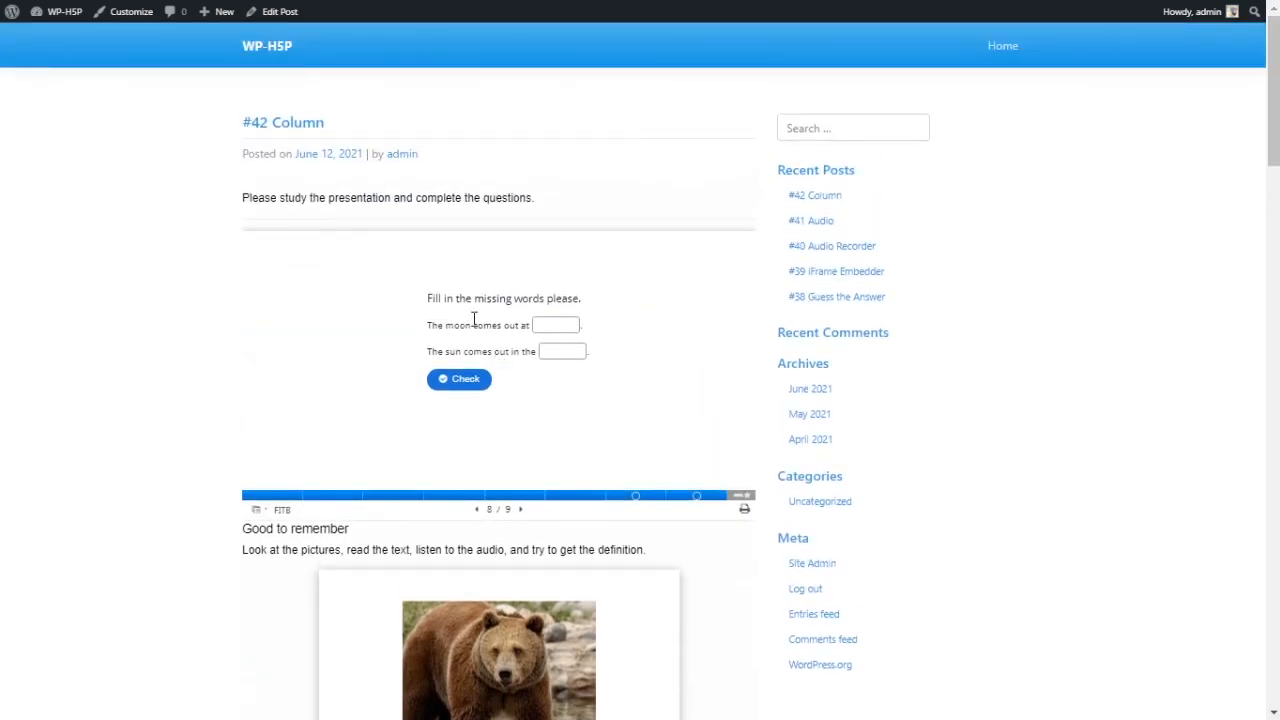